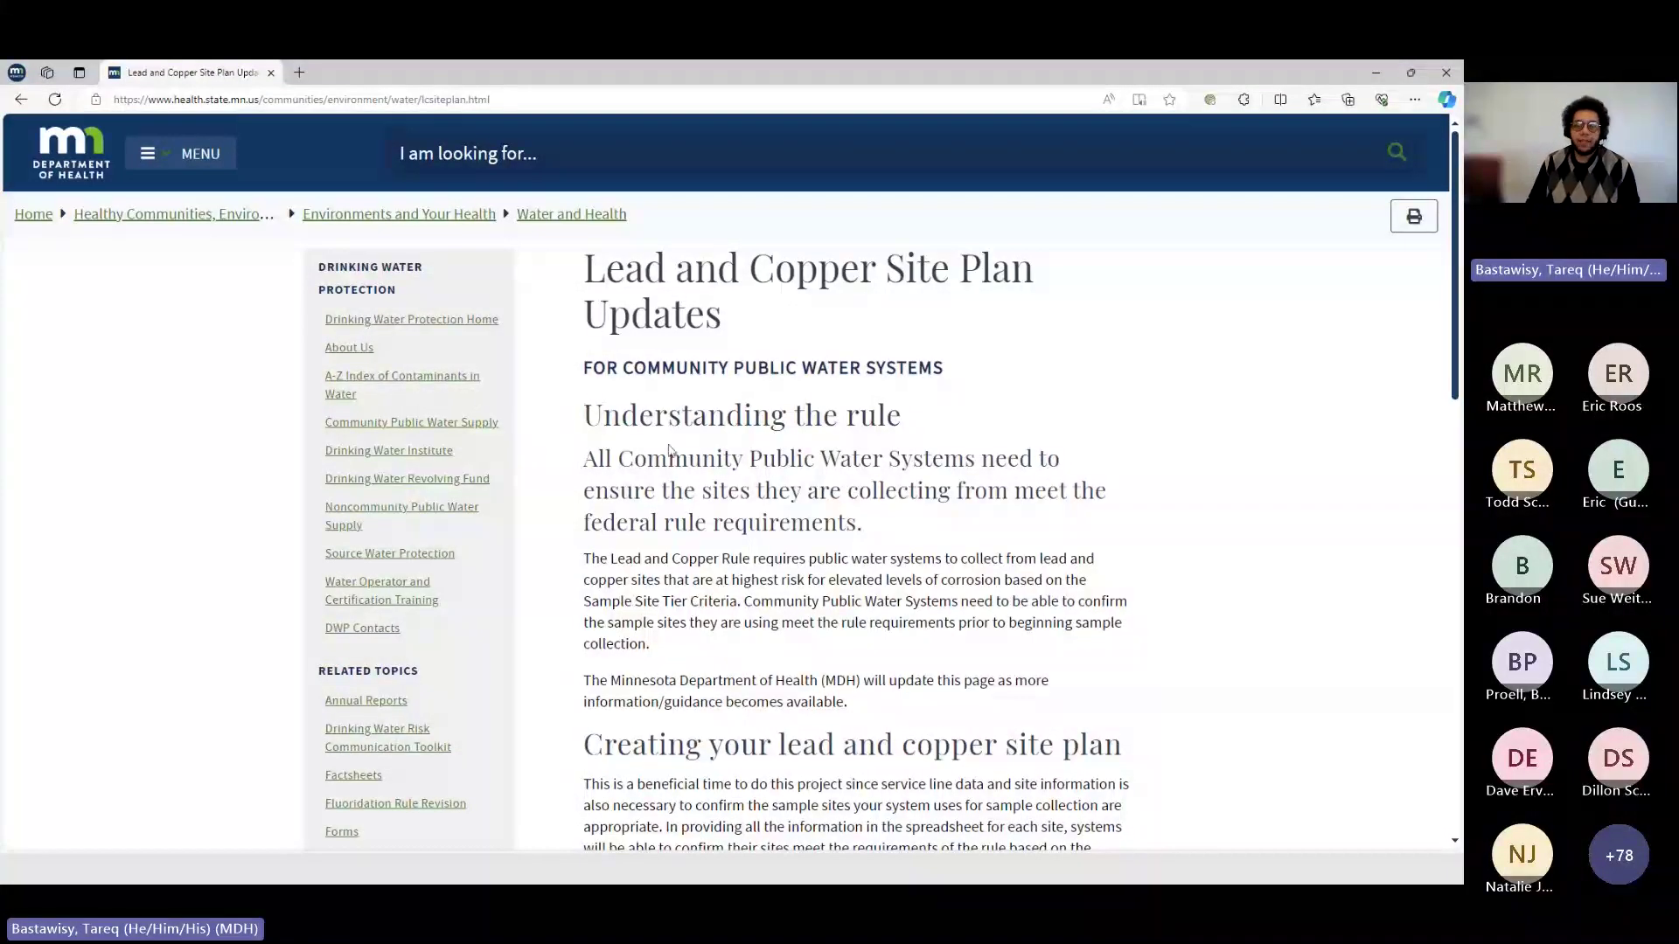
- Scroll down to the 'Creating your lead and copper site plan' section with its Excel and PDF links
{"action": "scroll", "coordinate": [881, 483], "scroll_direction": "down", "scroll_amount": 2}
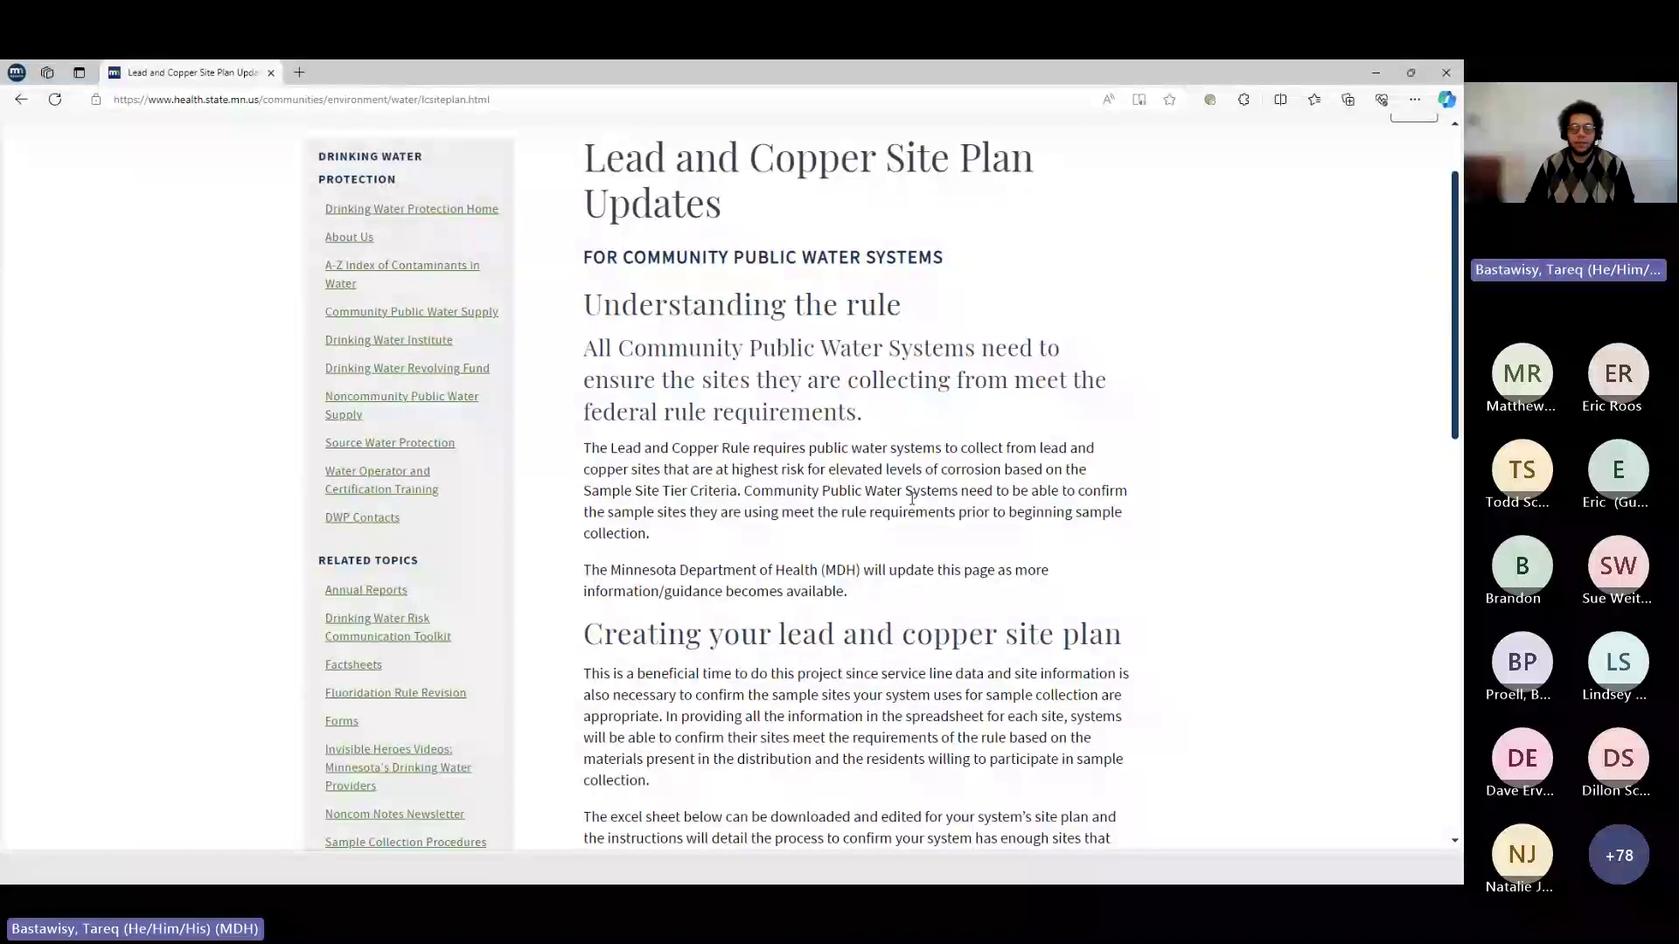
{"action": "scroll", "coordinate": [909, 503], "scroll_direction": "down", "scroll_amount": 1}
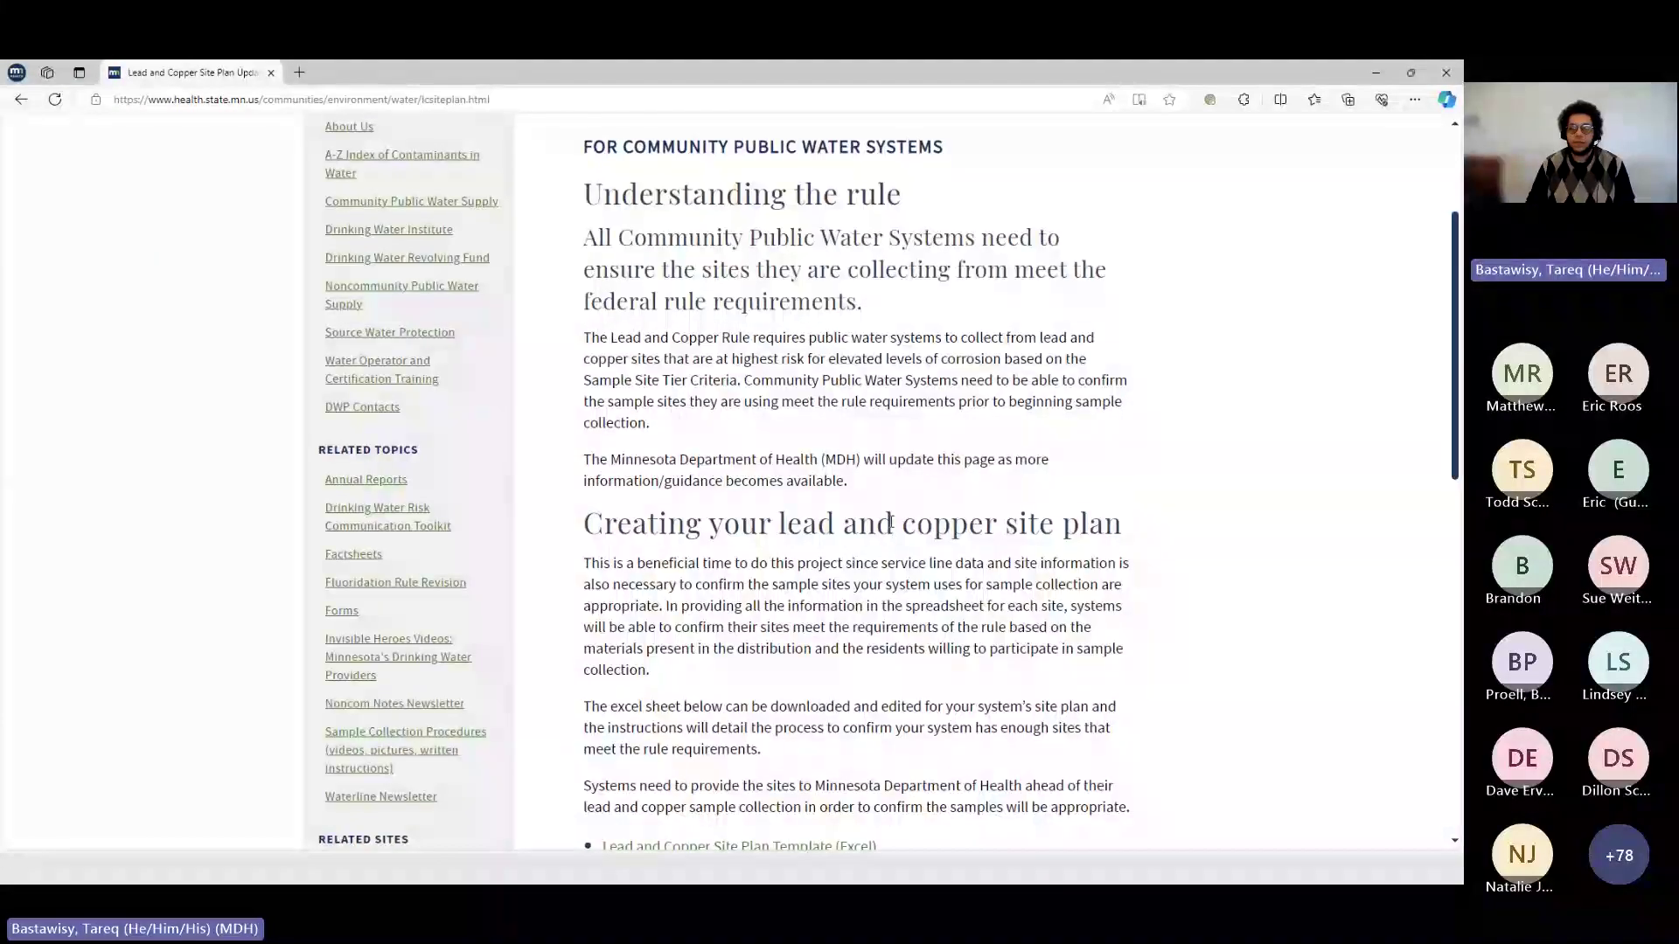
{"action": "scroll", "coordinate": [891, 522], "scroll_direction": "down", "scroll_amount": 1}
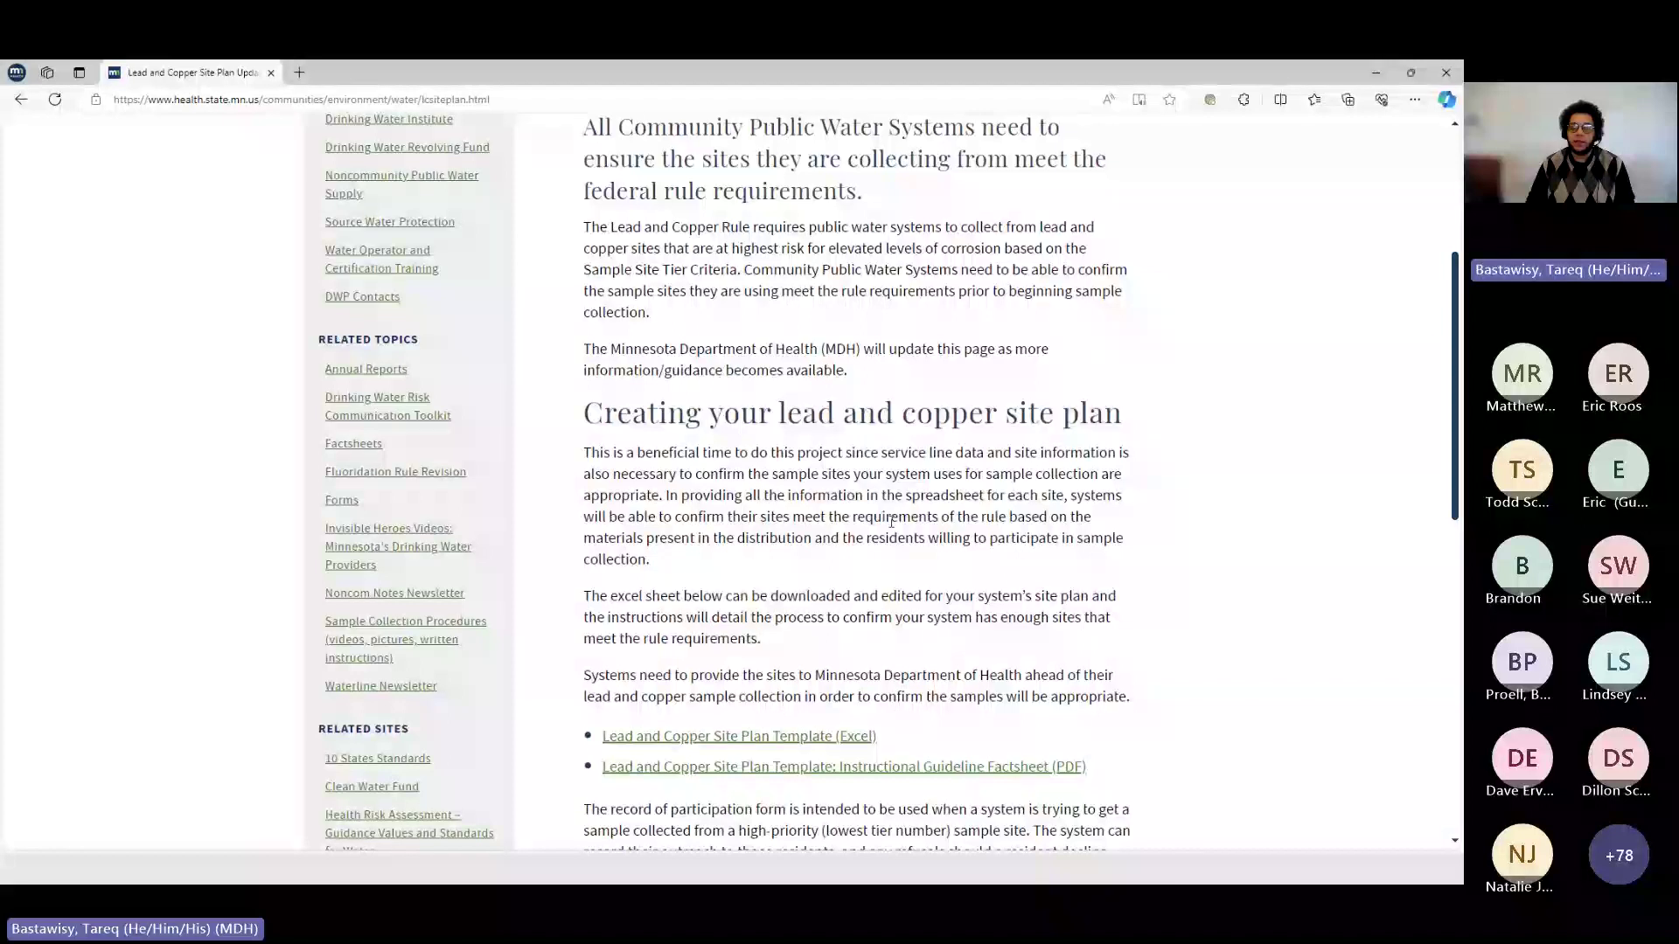
{"action": "scroll", "coordinate": [890, 523], "scroll_direction": "down", "scroll_amount": 1}
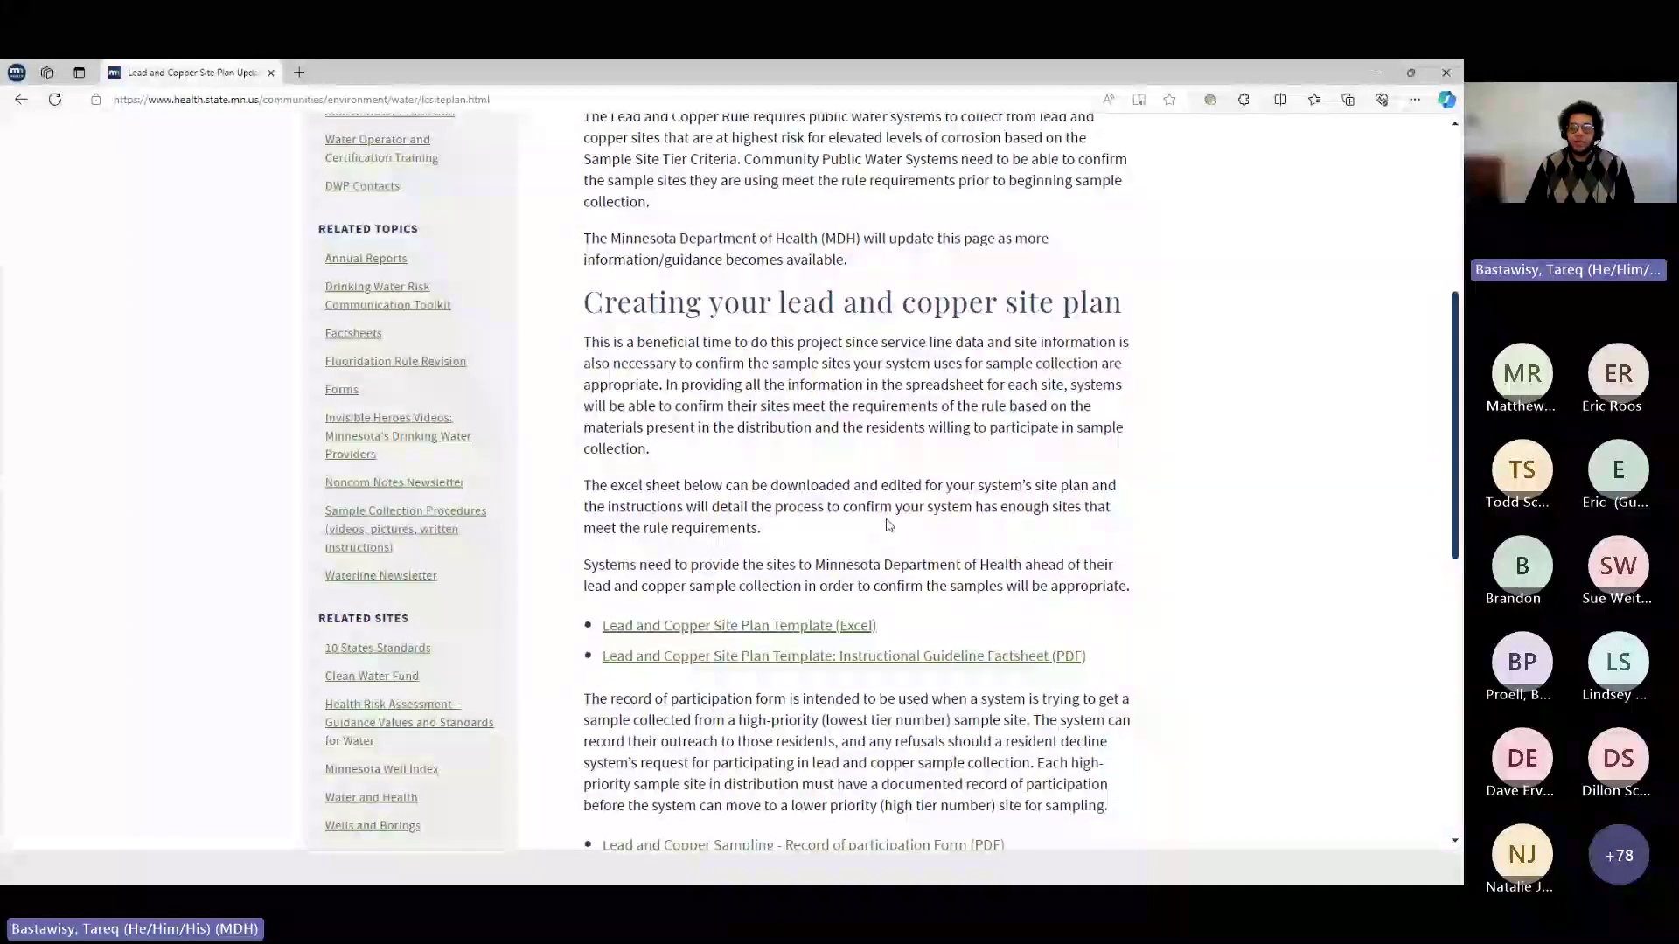
{"action": "scroll", "coordinate": [889, 524], "scroll_direction": "down", "scroll_amount": 1}
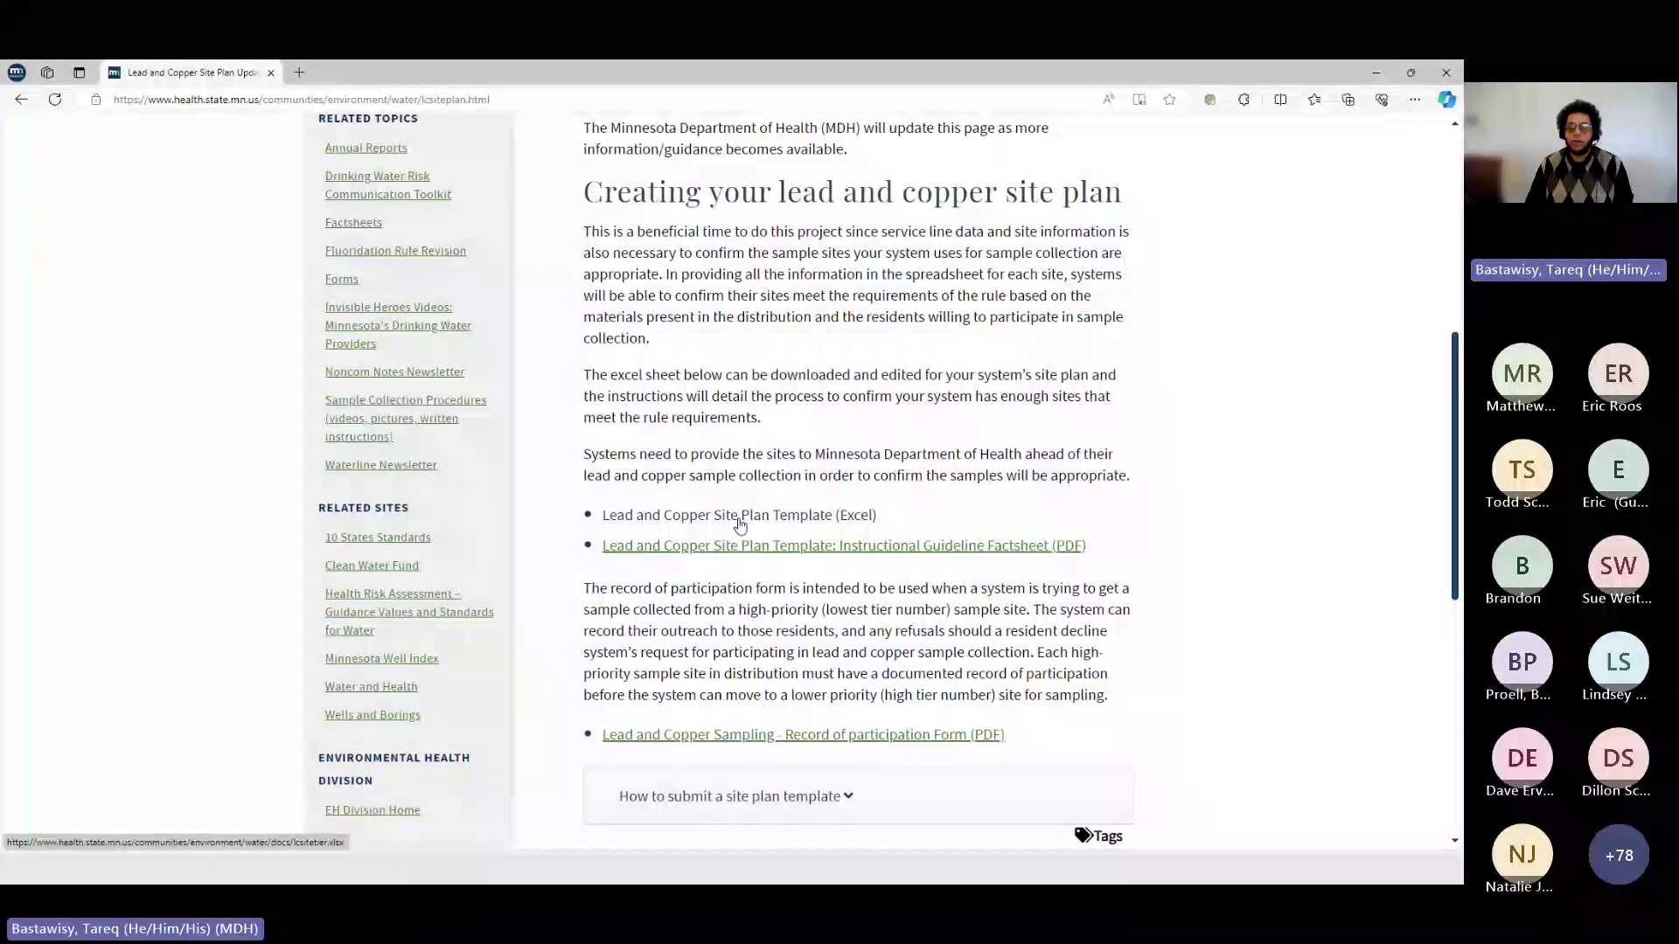
- Save the Excel site plan template link to the Desktop as lct_05.02.2024.xlsx
{"action": "right_click", "coordinate": [736, 521]}
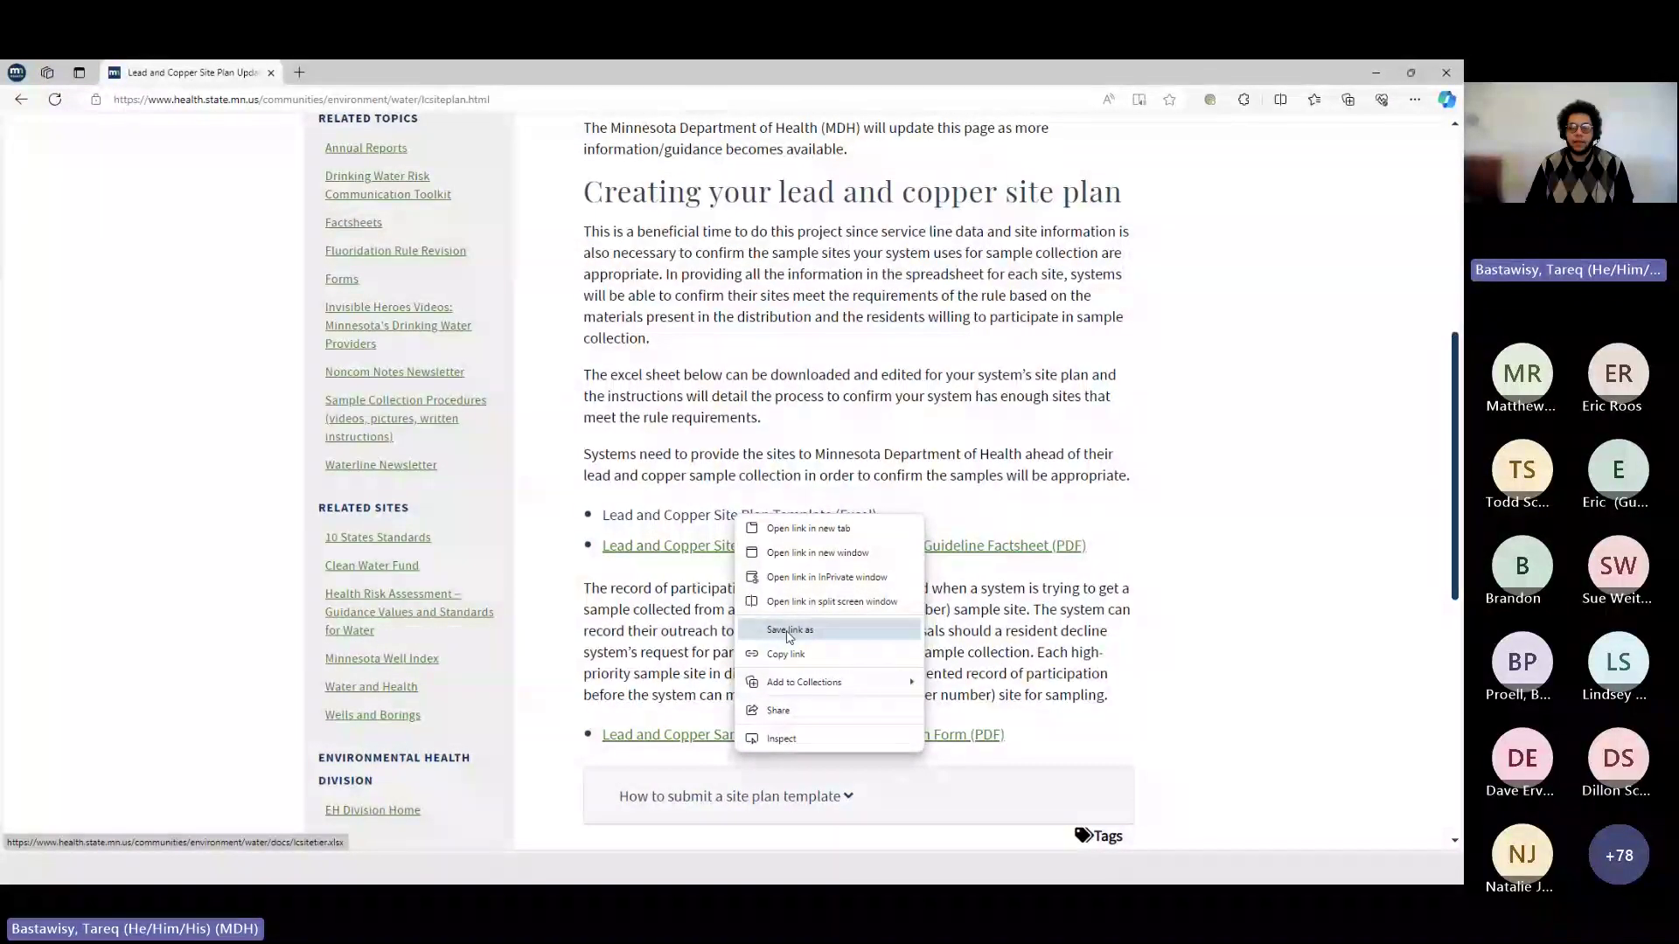
{"action": "left_click", "coordinate": [789, 633]}
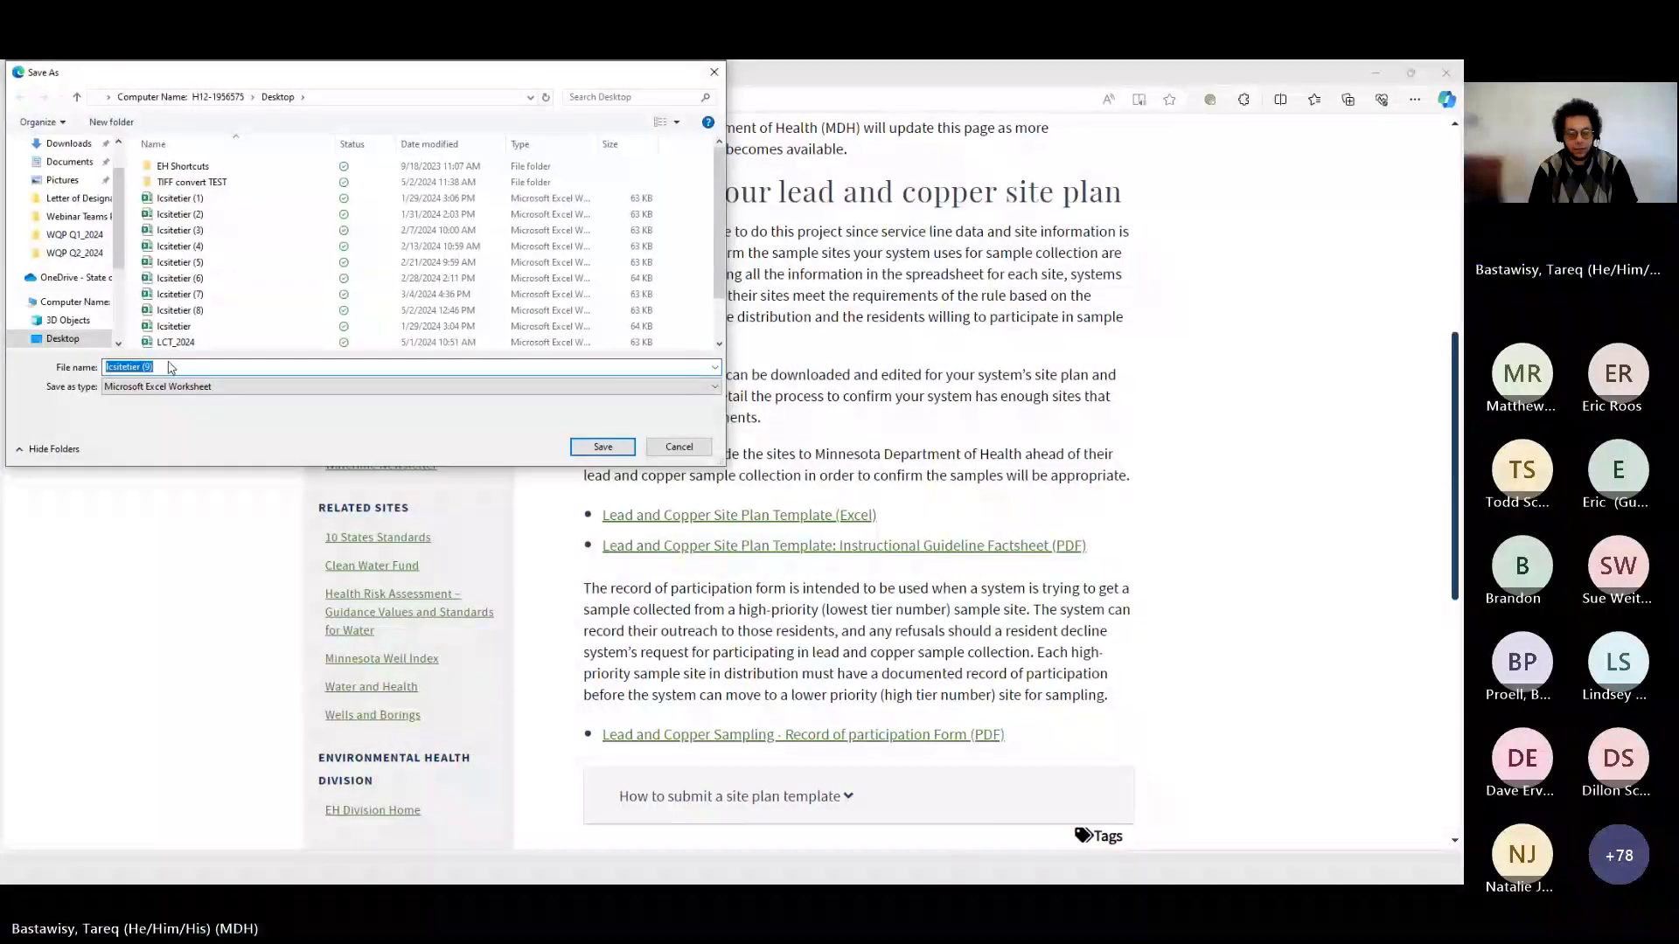
{"action": "type", "text": "l"}
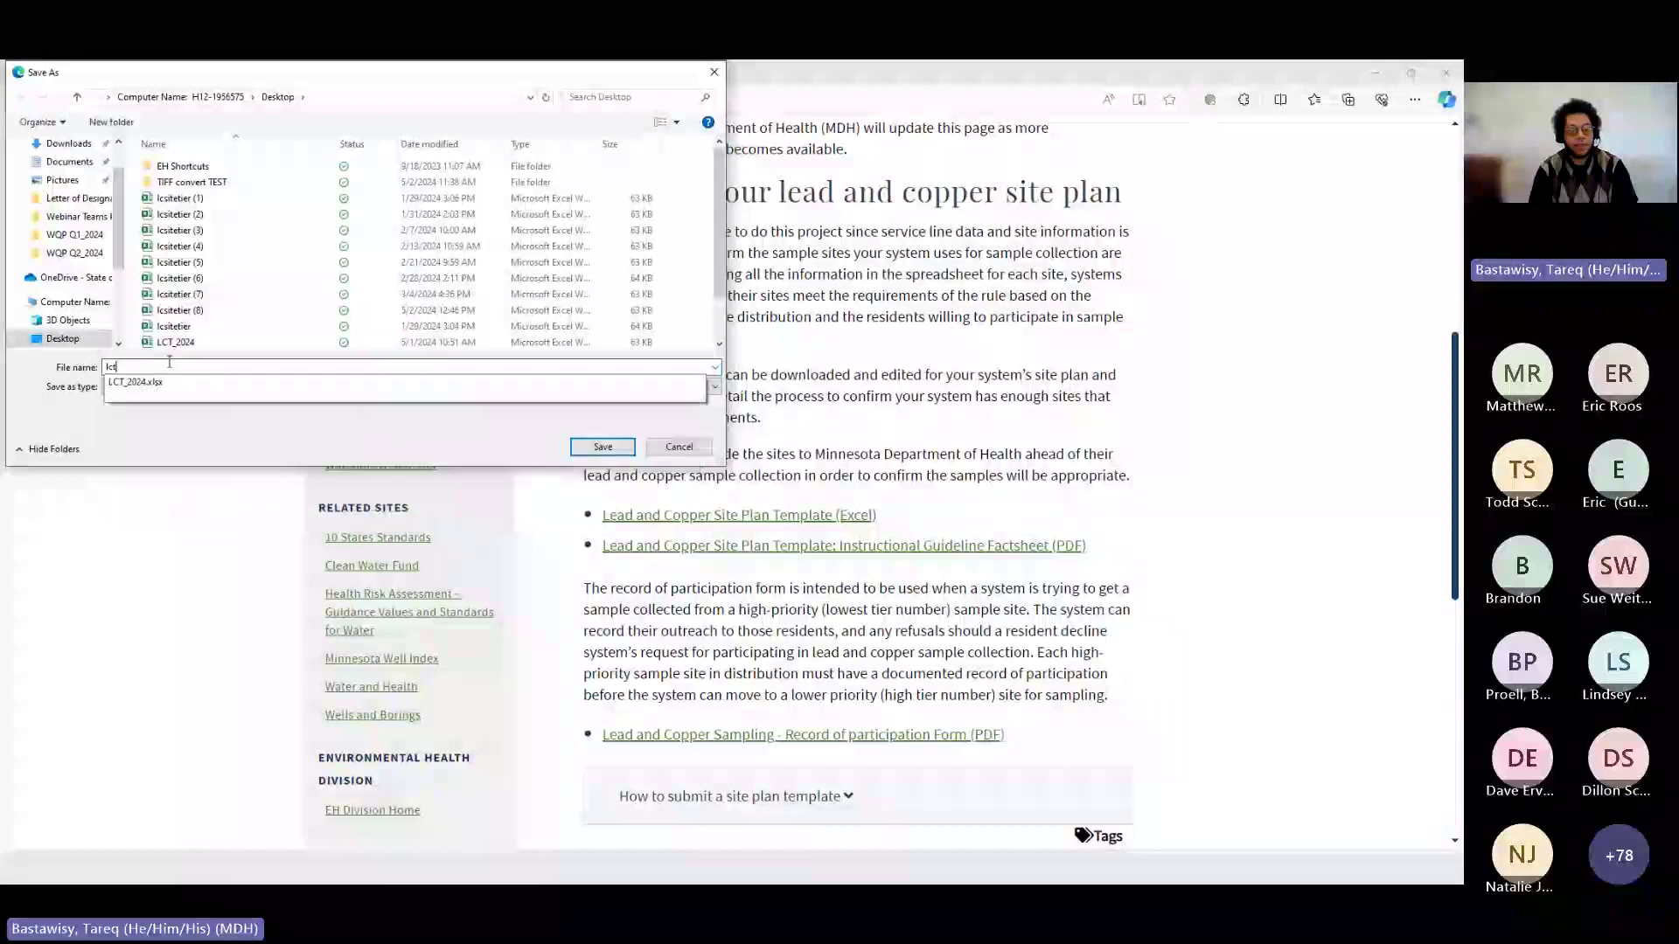
{"action": "type", "text": "ct"}
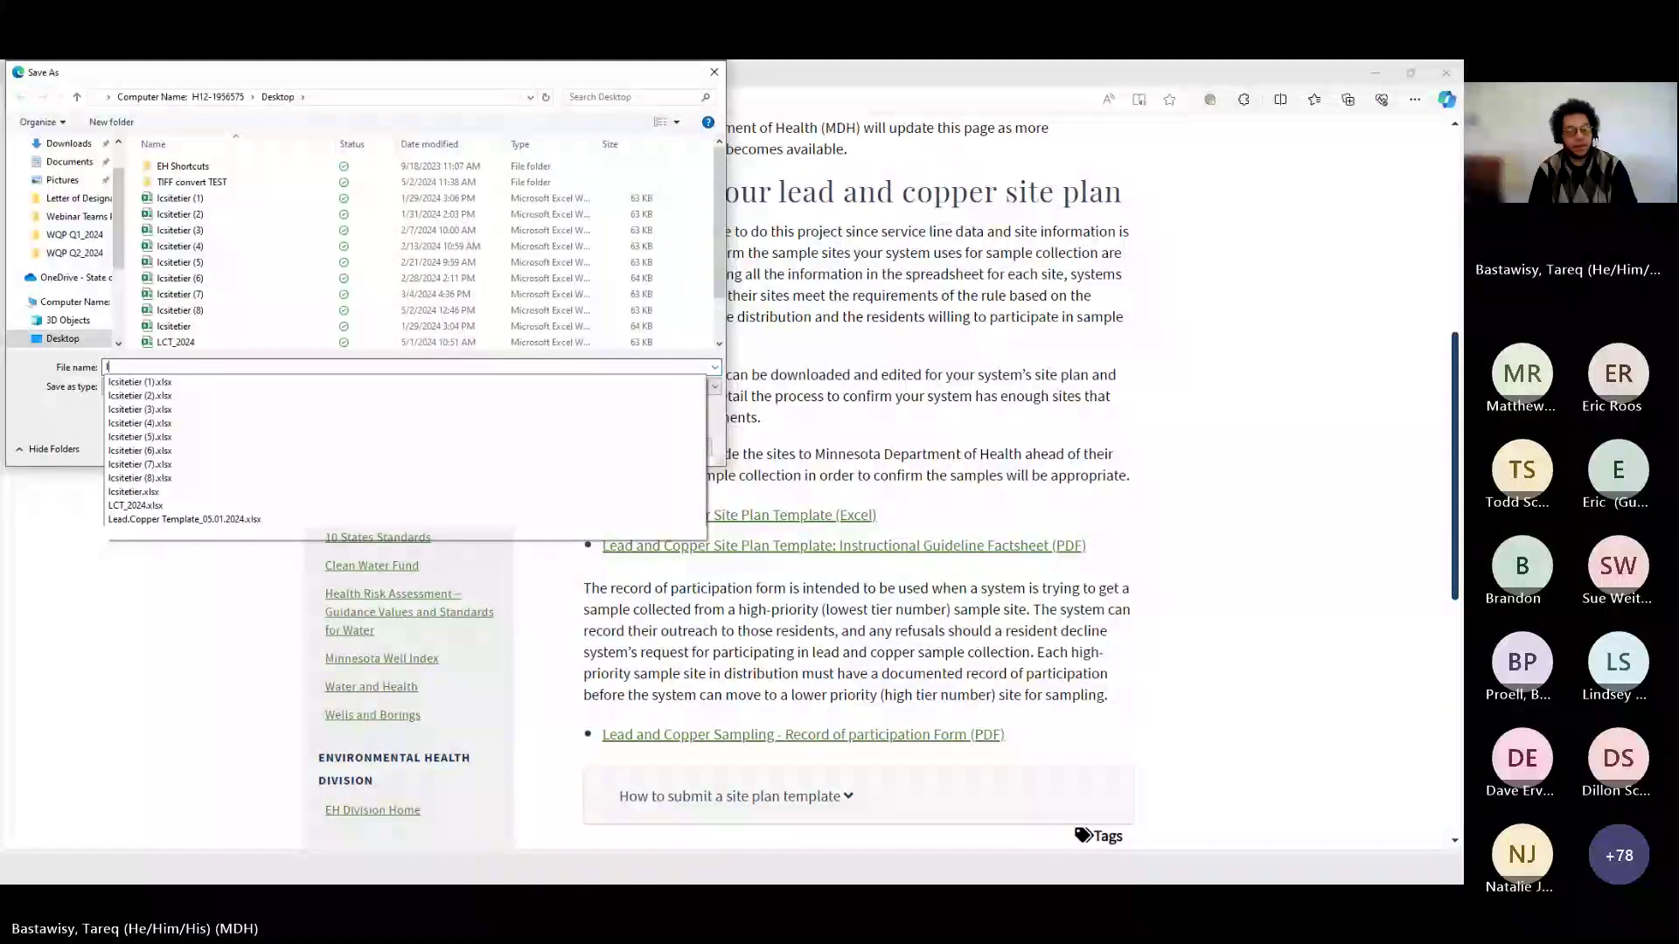
{"action": "type", "text": "_"}
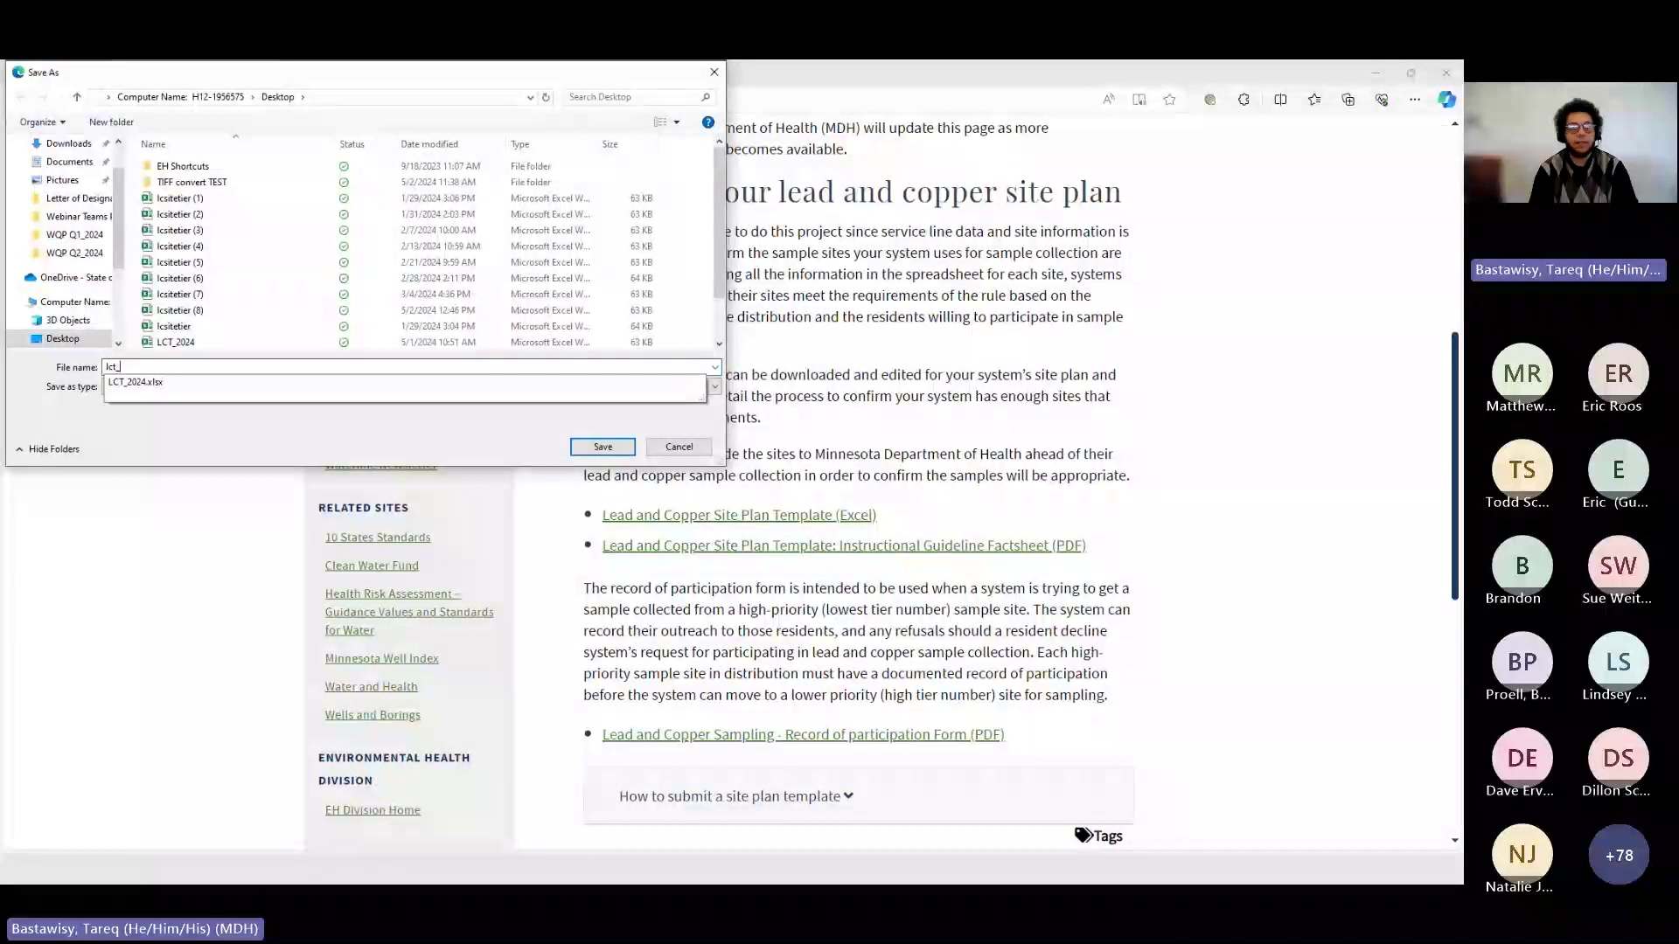
{"action": "type", "text": "05"}
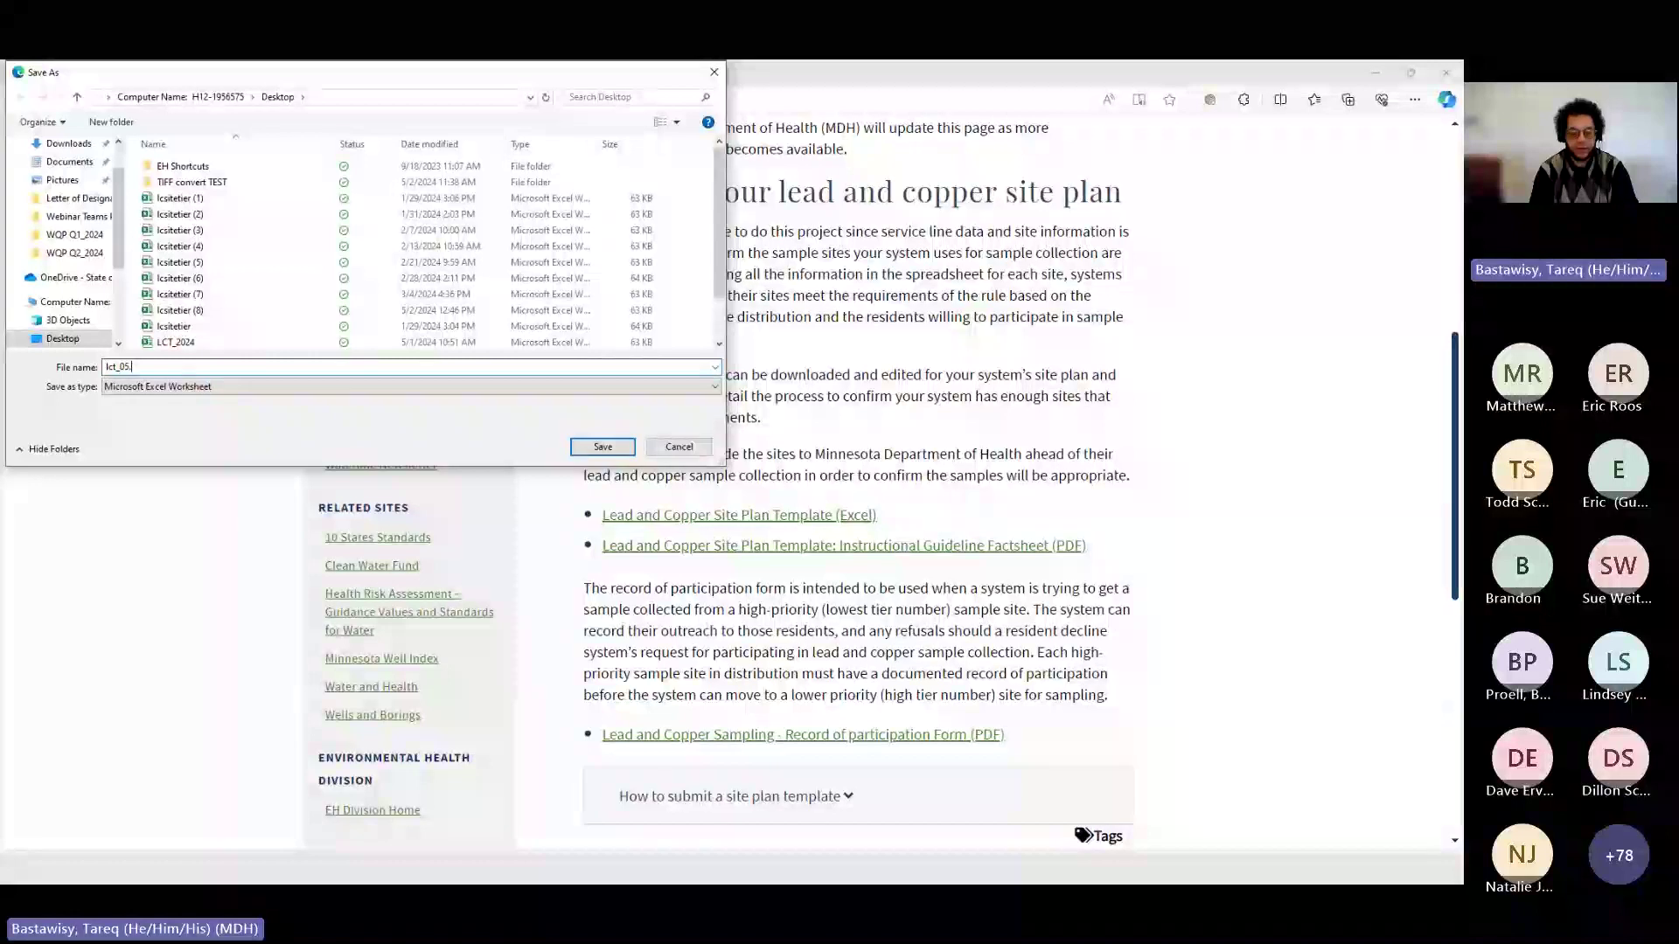
{"action": "type", "text": ".02.2024"}
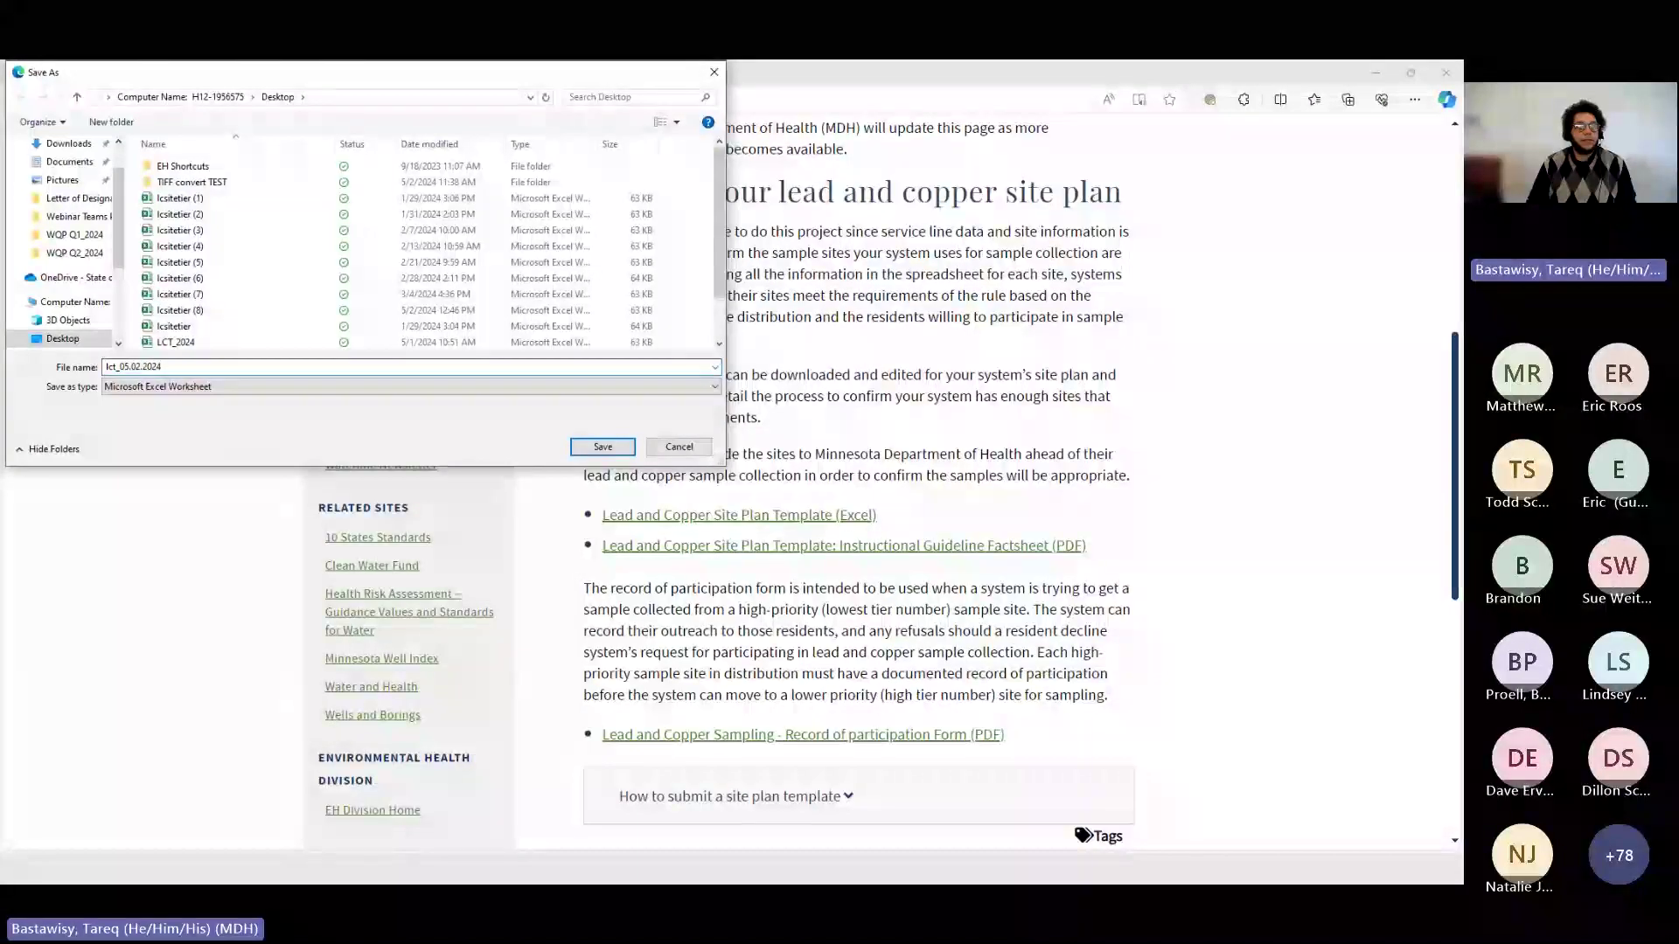
{"action": "scroll", "coordinate": [62, 191], "scroll_direction": "up", "scroll_amount": 1}
{"action": "left_click", "coordinate": [61, 174]}
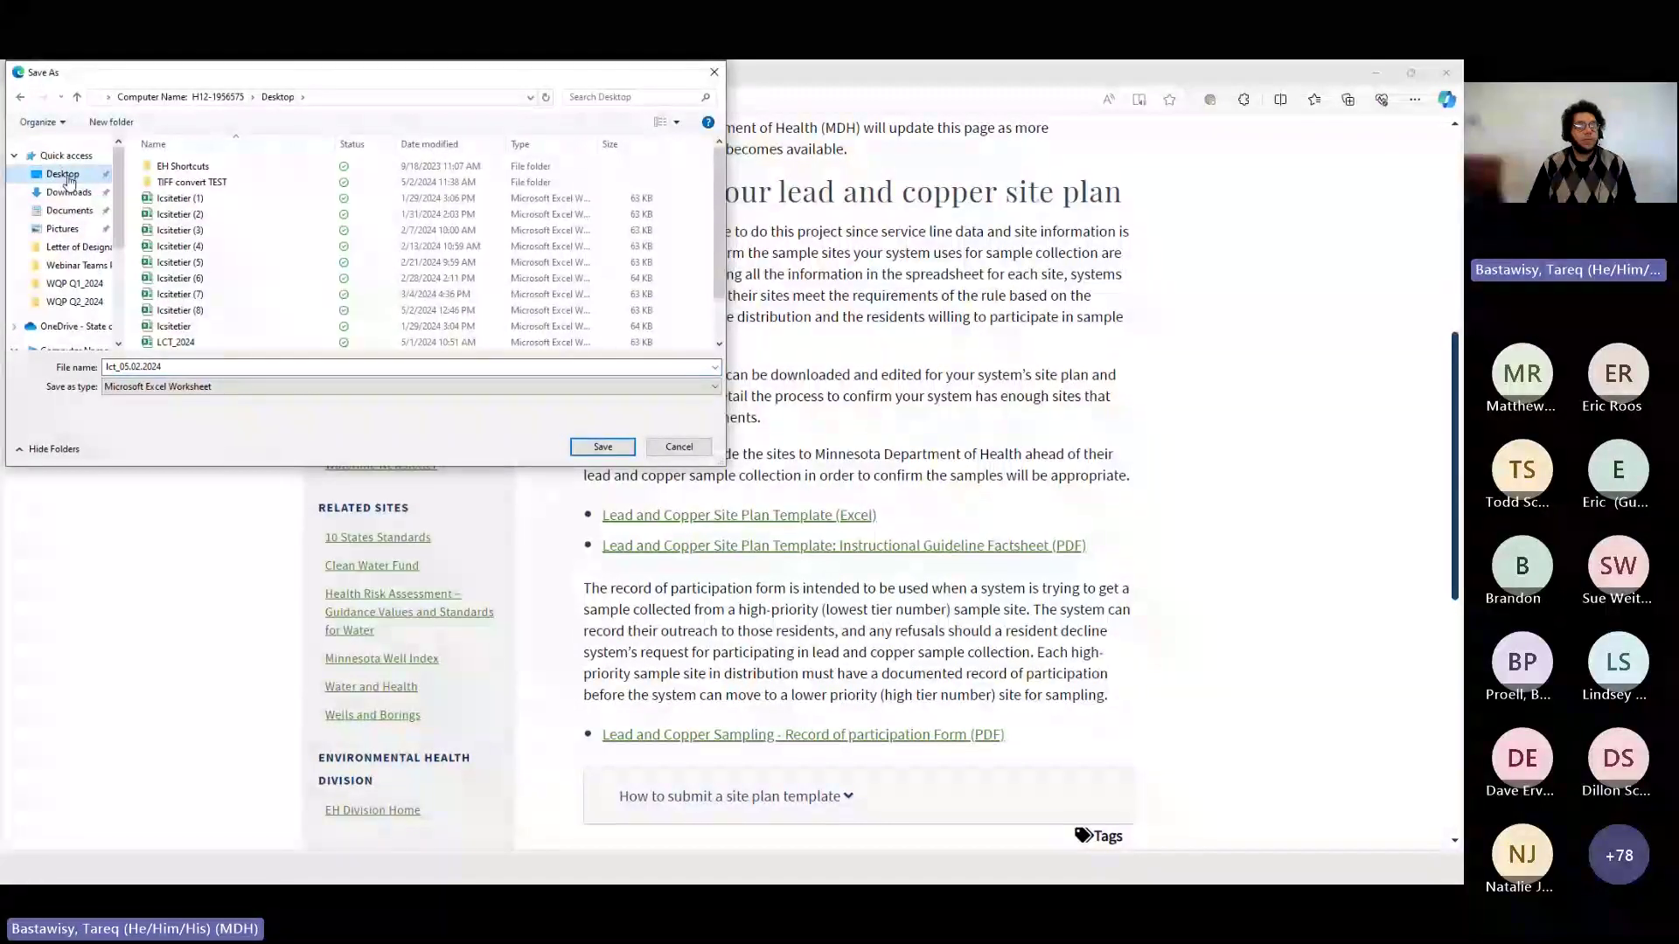
{"action": "left_click", "coordinate": [175, 364]}
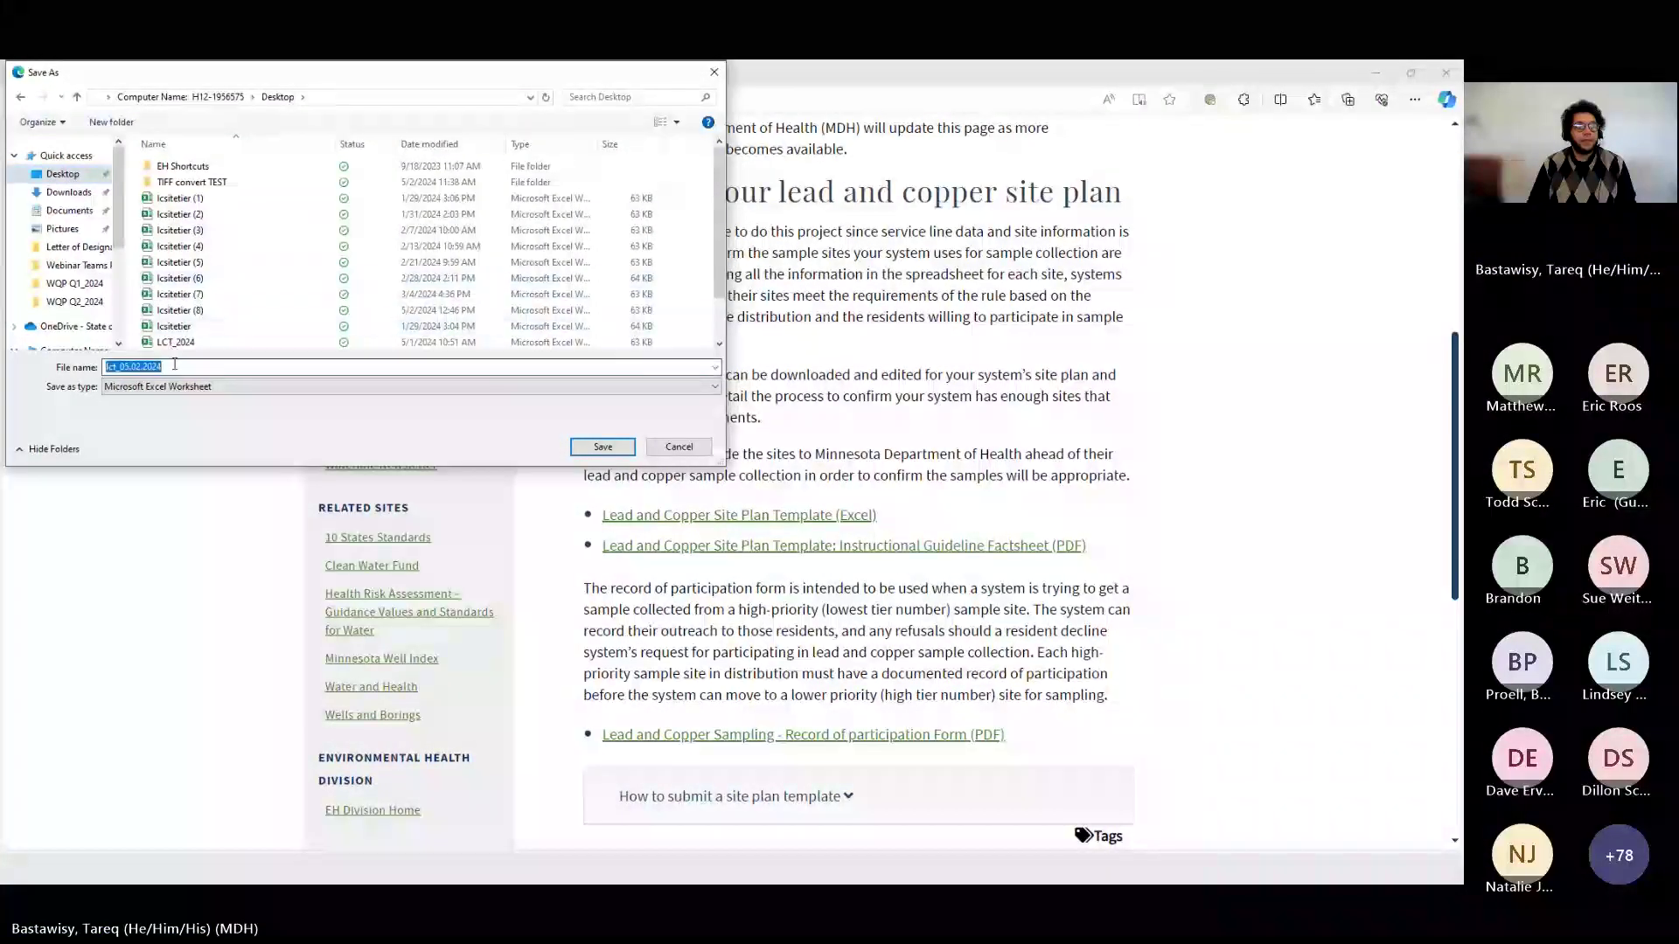
{"action": "left_click", "coordinate": [602, 448]}
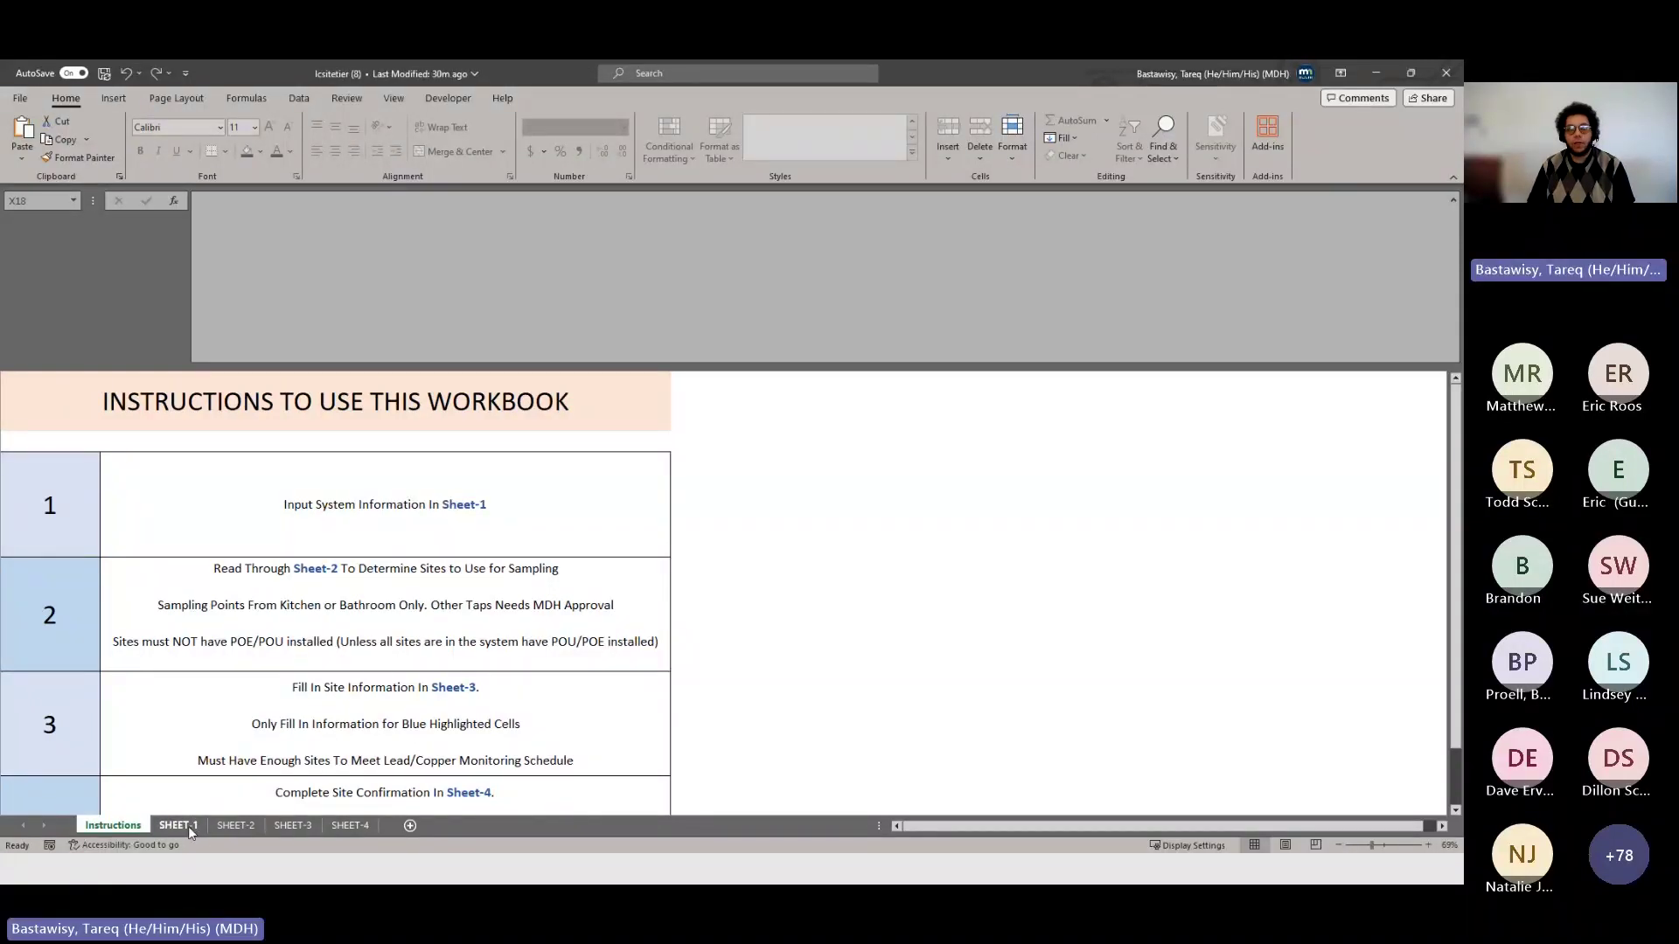
- On SHEET-1, enter water system name System_A, PWSID 12345 and population 12000
{"action": "left_click", "coordinate": [187, 826]}
{"action": "scroll", "coordinate": [445, 581], "scroll_direction": "up", "scroll_amount": 2}
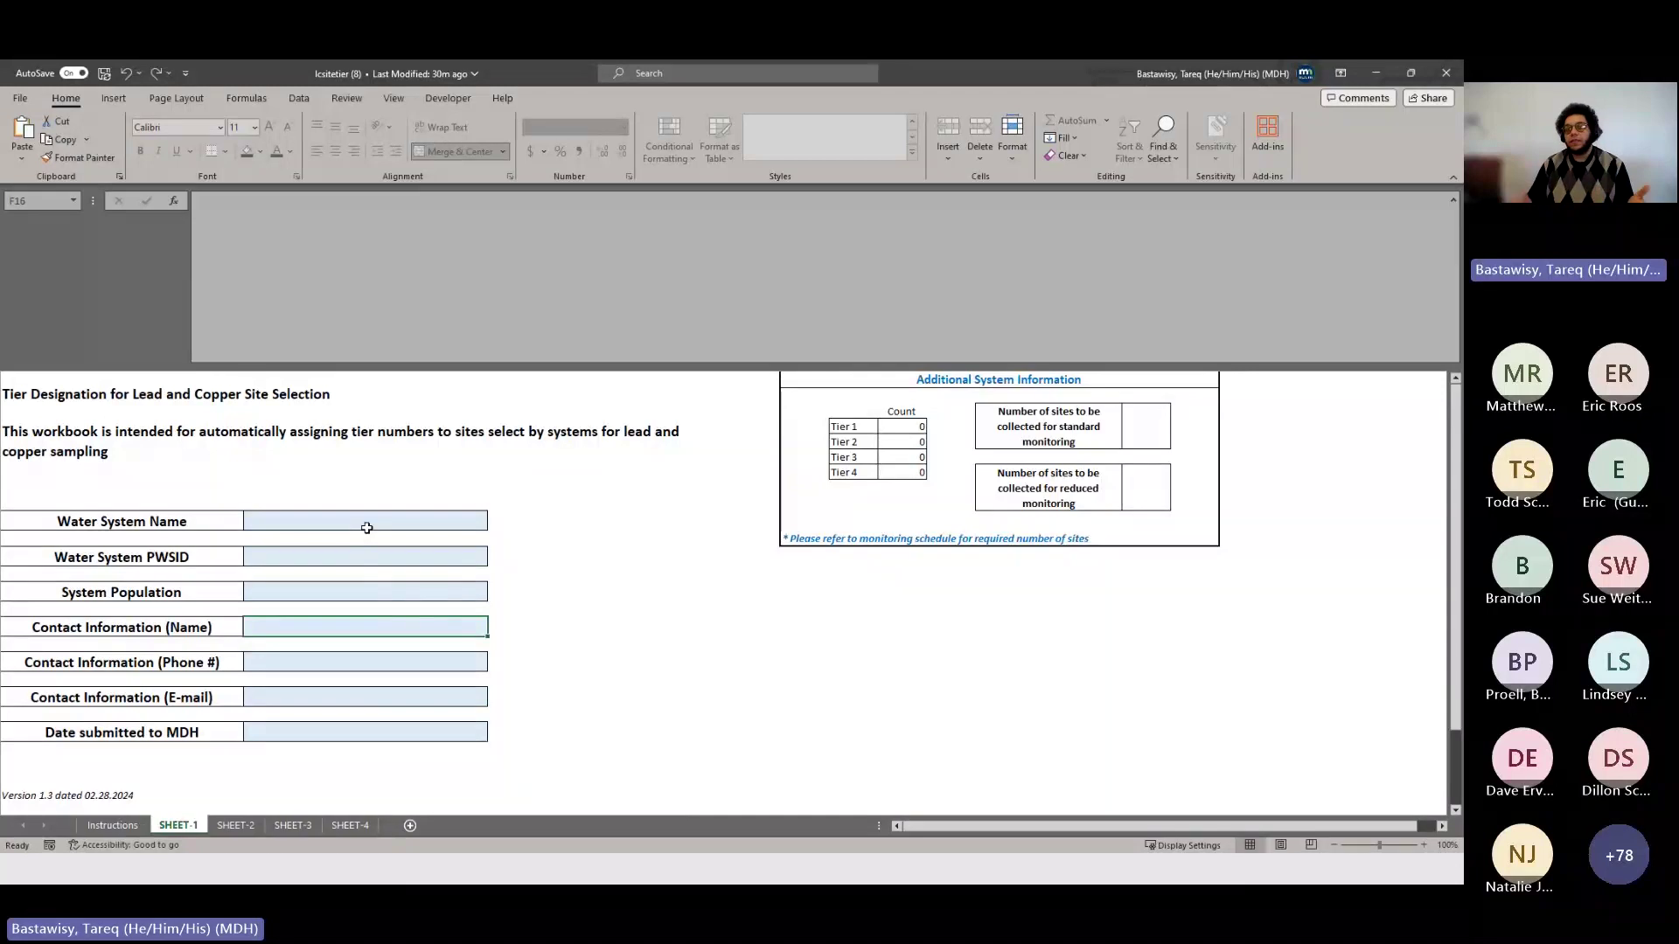
{"action": "key", "text": "Up"}
{"action": "key", "text": "Up"}
{"action": "key", "text": "Up"}
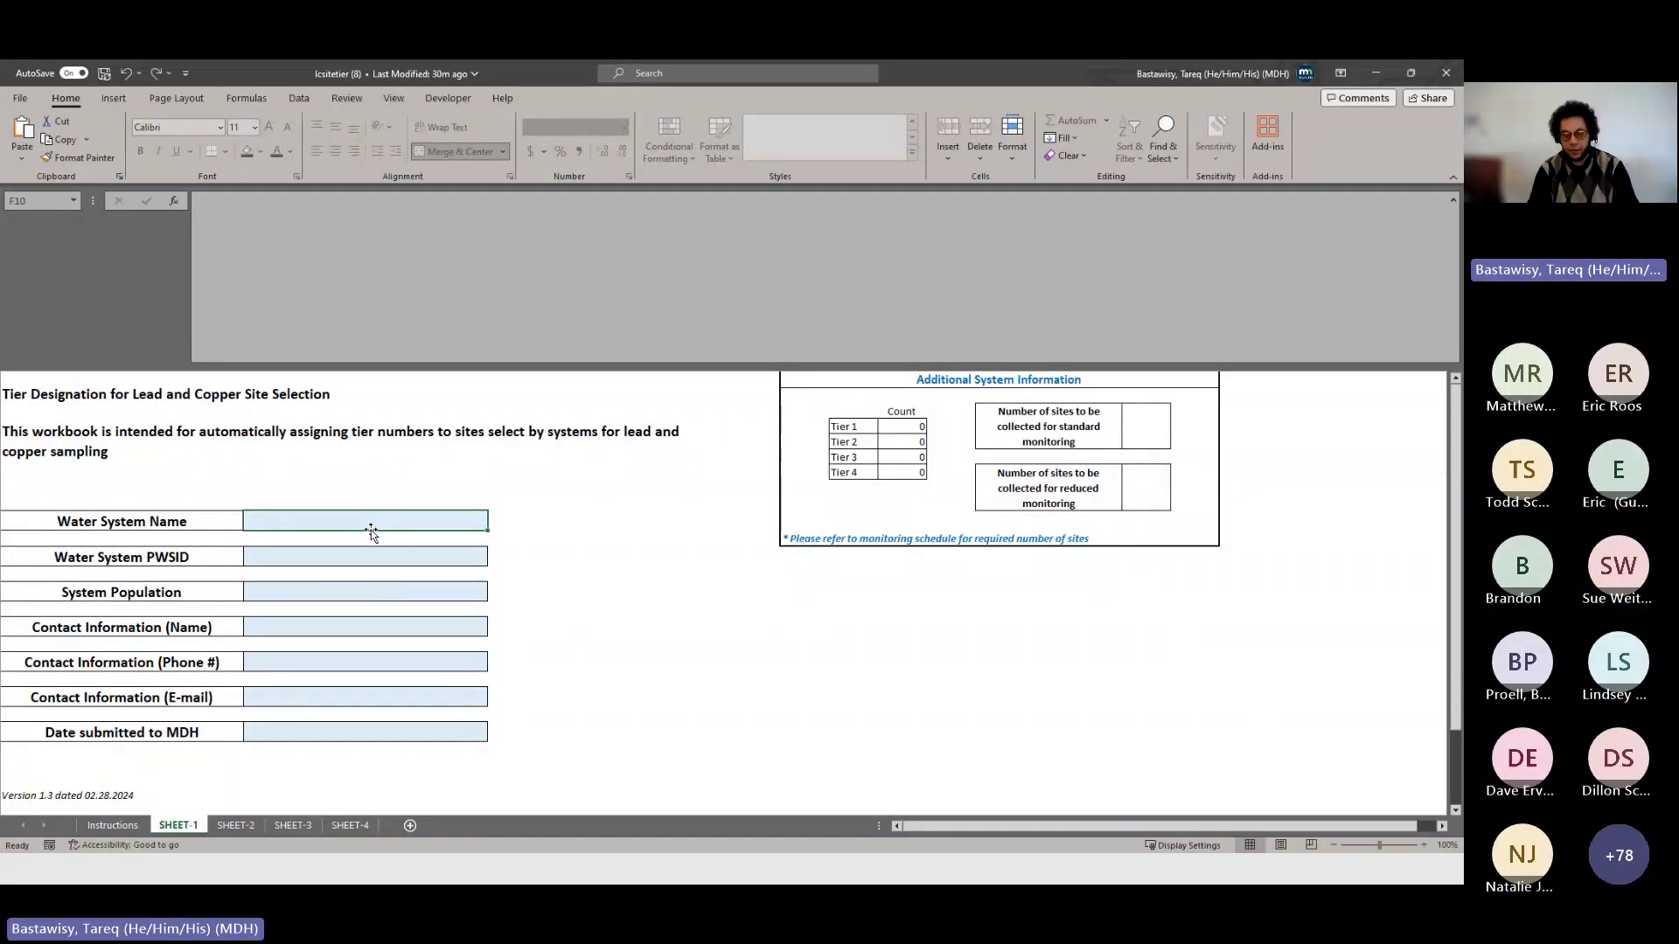
{"action": "type", "text": "S"}
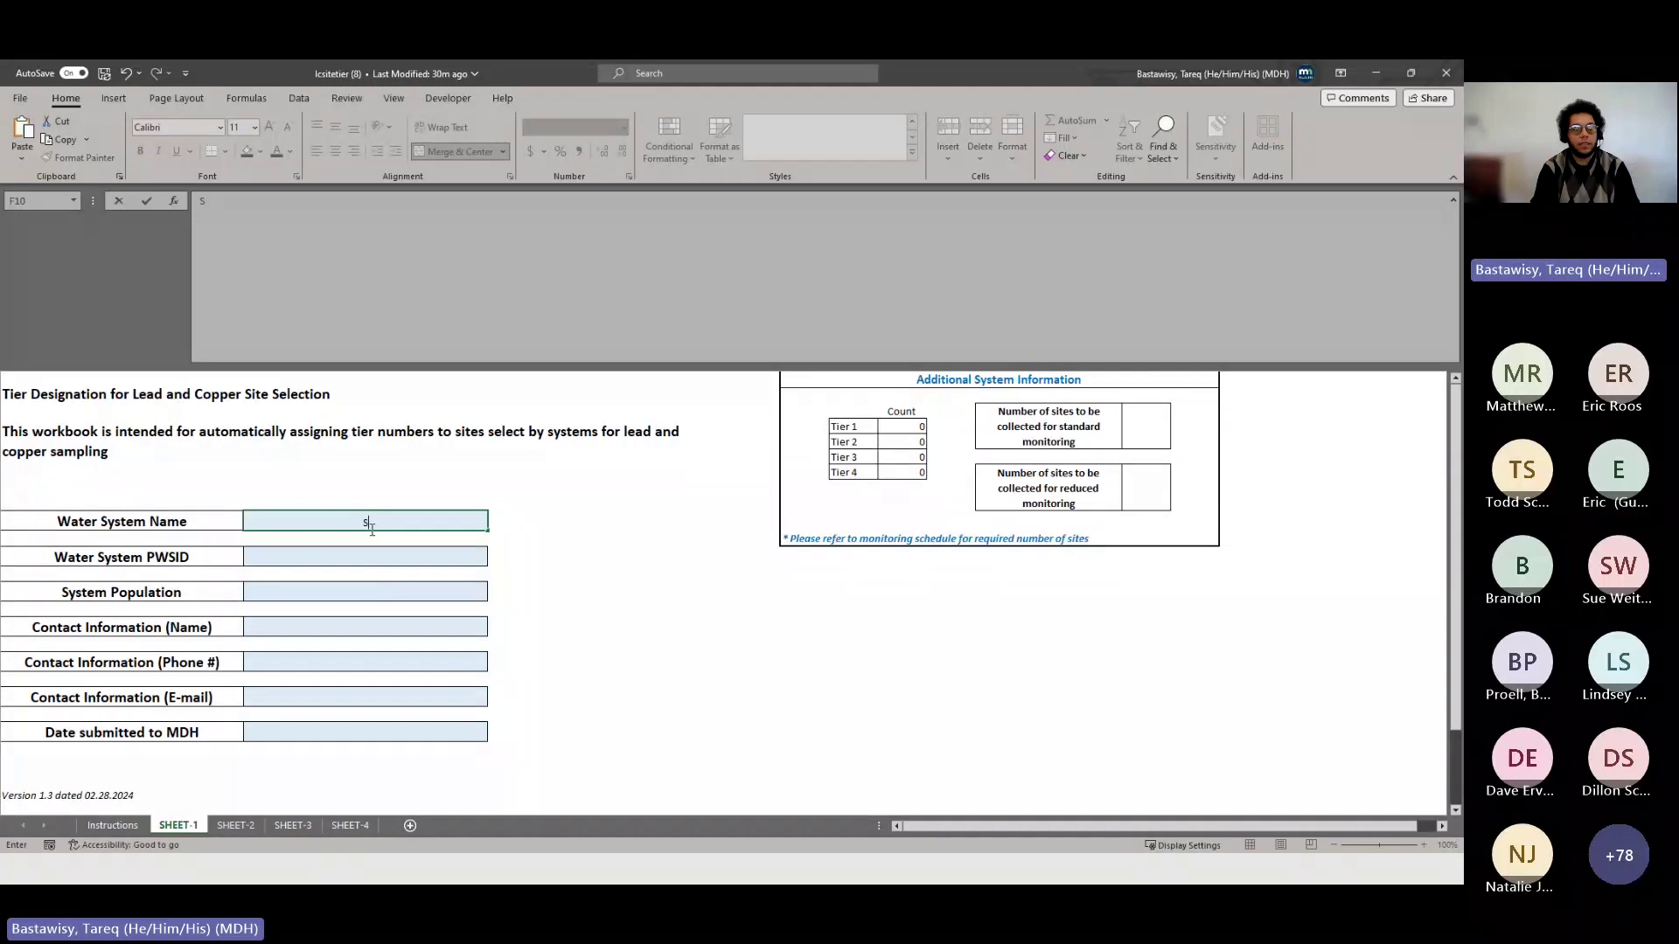
{"action": "type", "text": "ystem_A"}
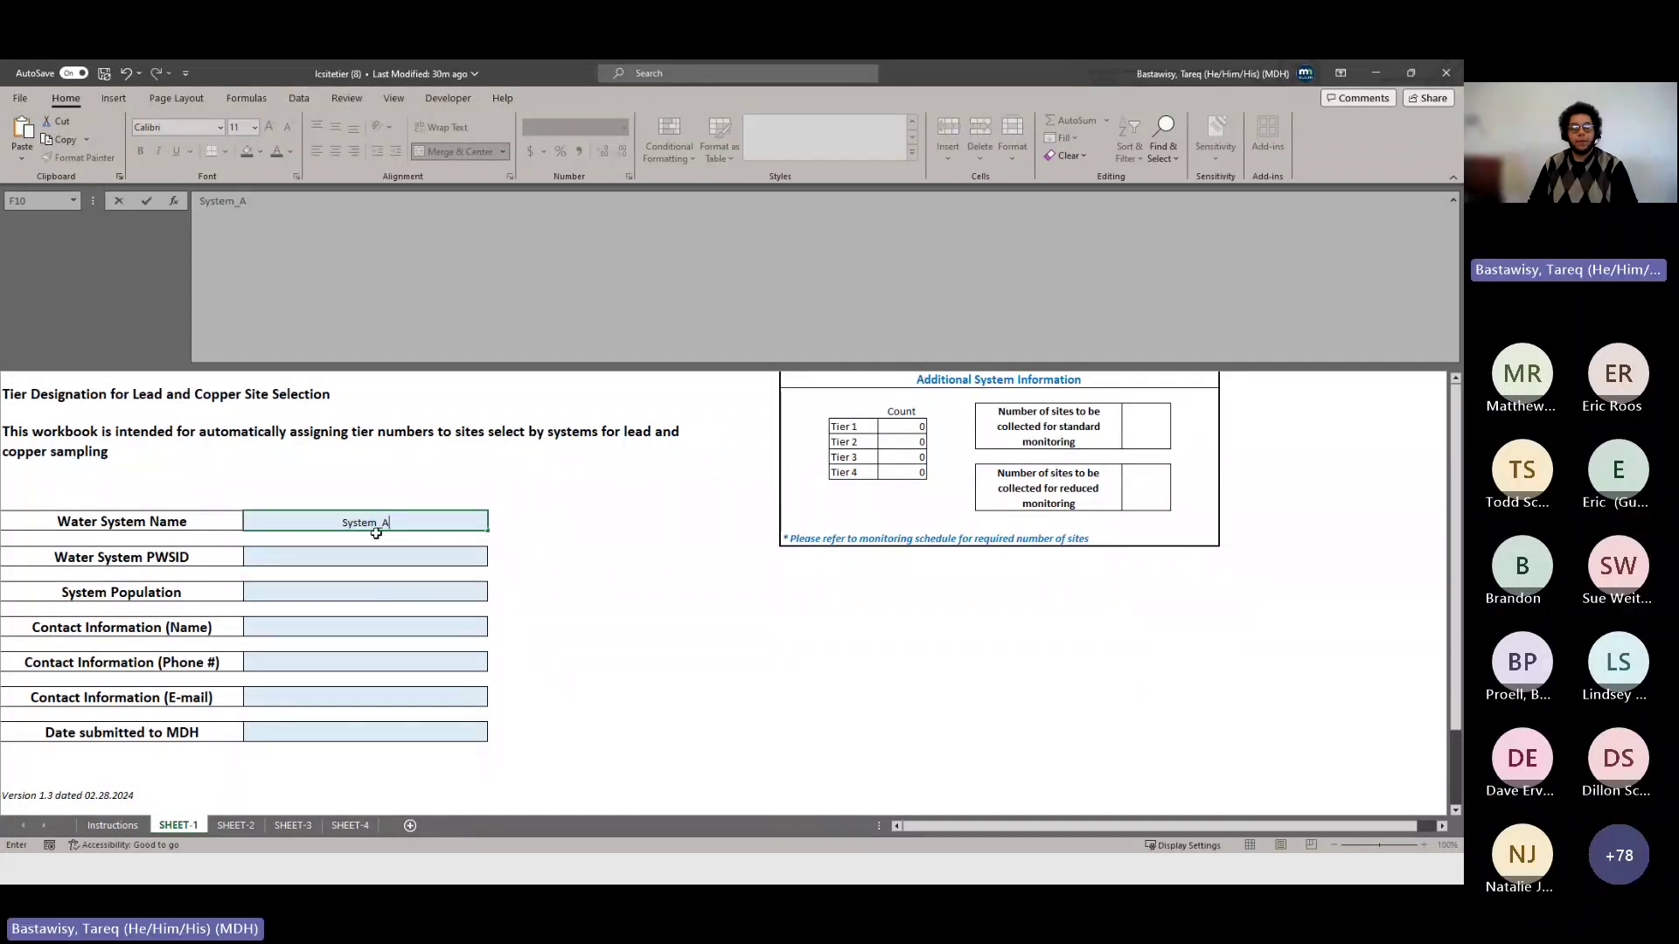
{"action": "left_click", "coordinate": [376, 551]}
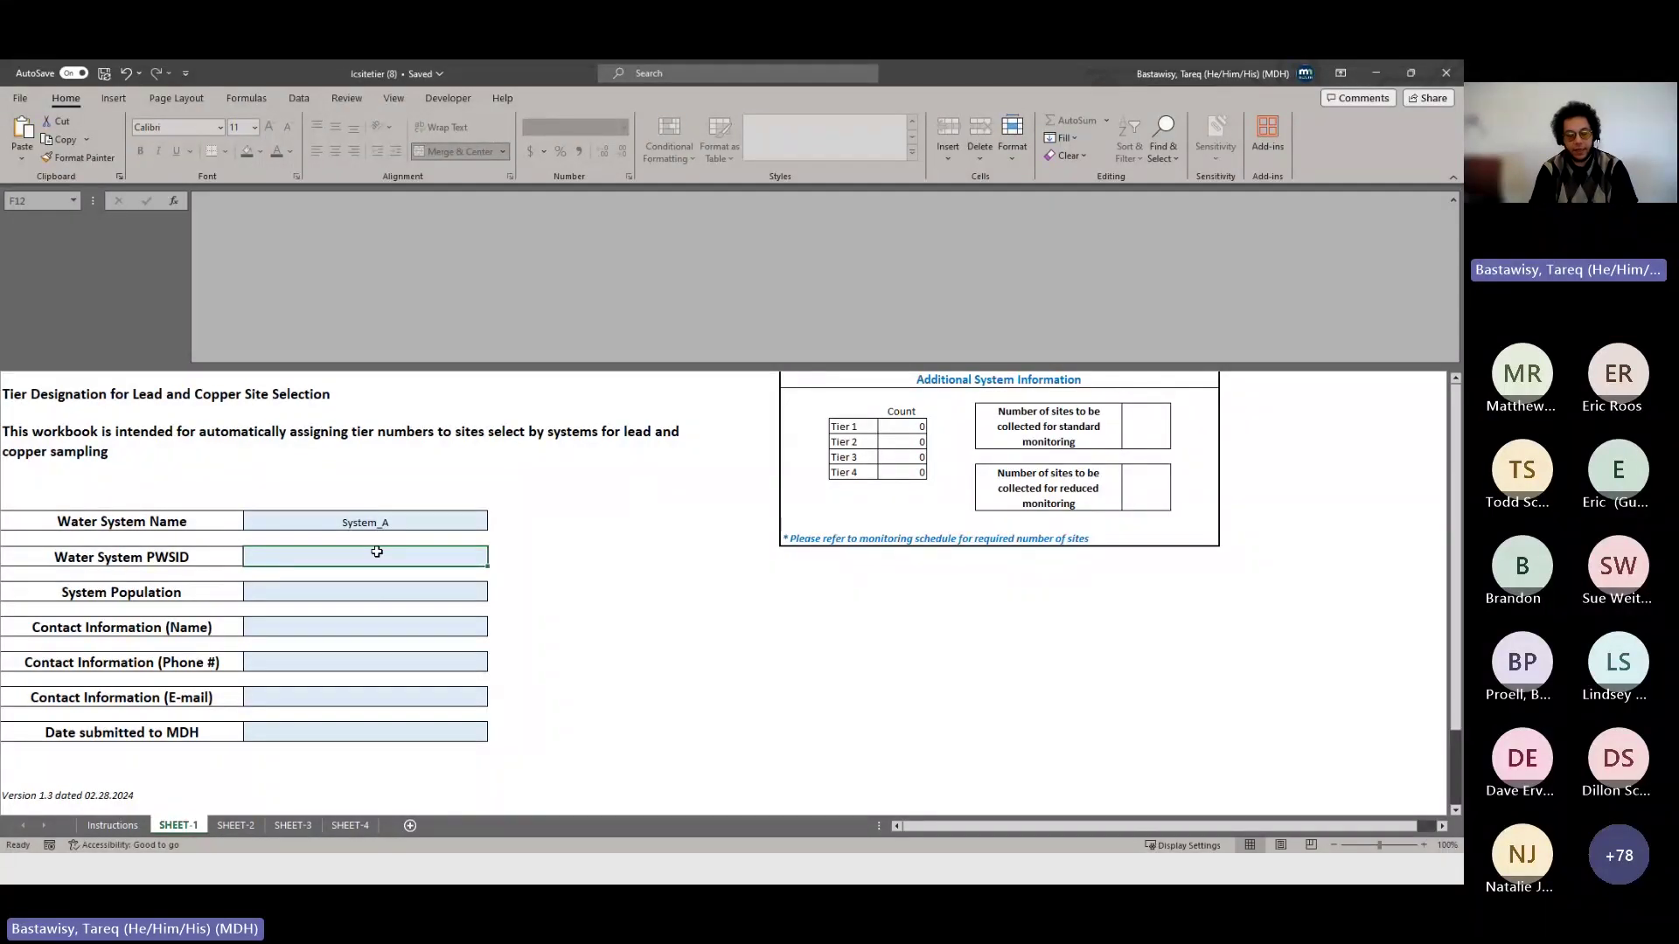
{"action": "type", "text": "12345"}
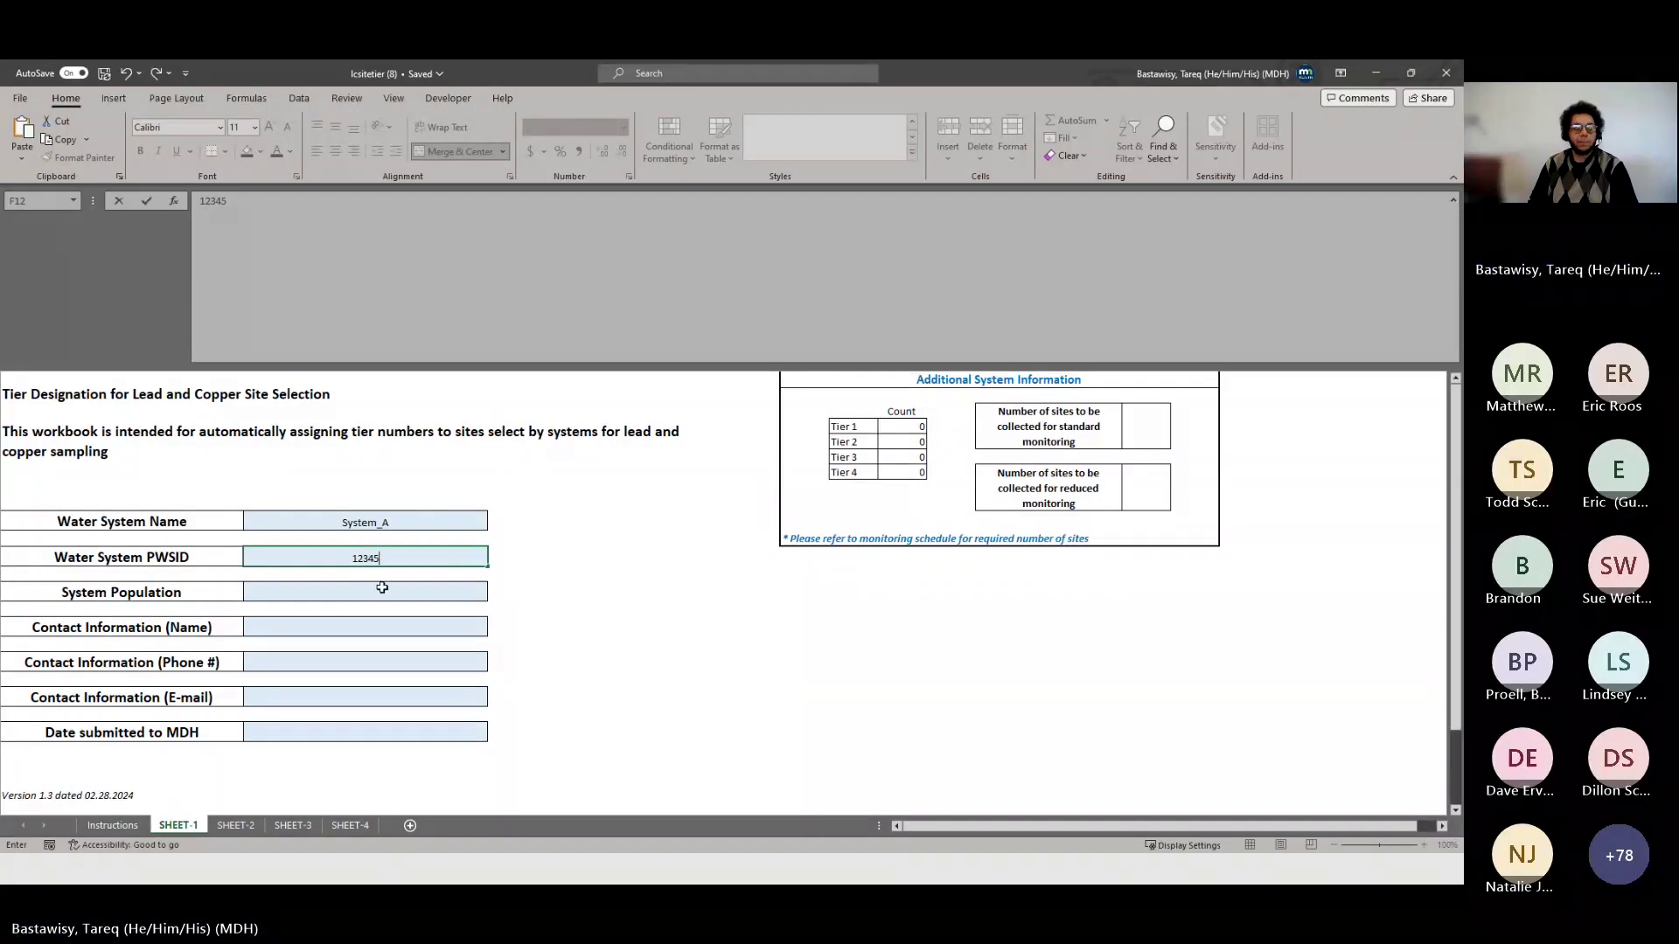
{"action": "left_click", "coordinate": [386, 591]}
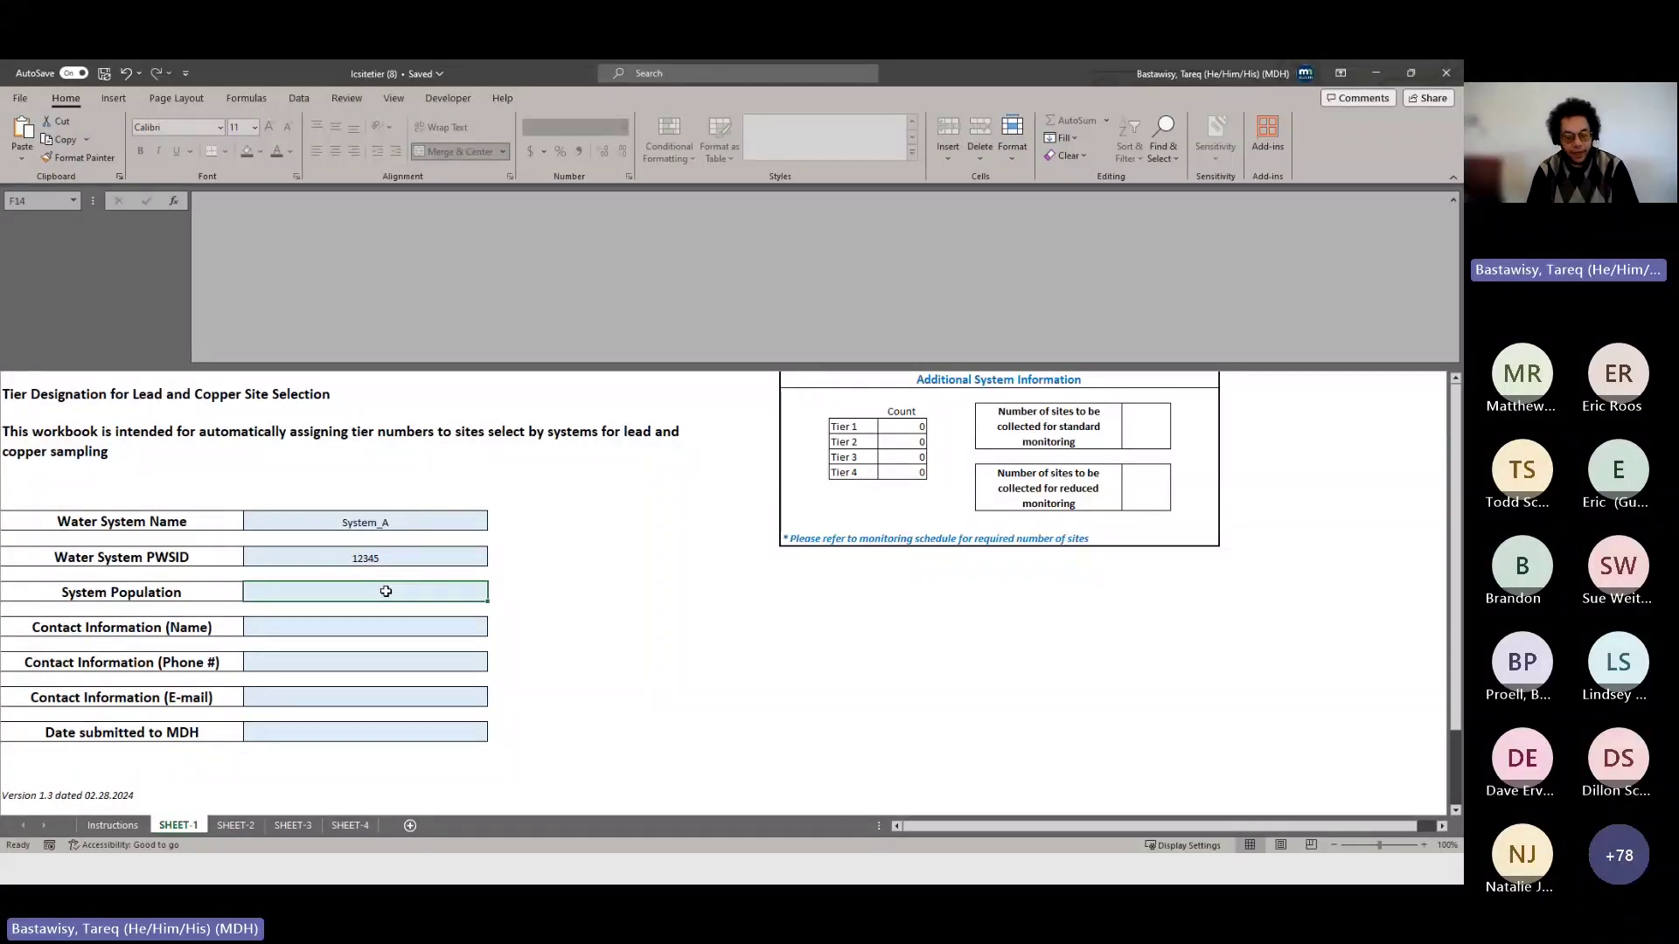
{"action": "type", "text": "12"}
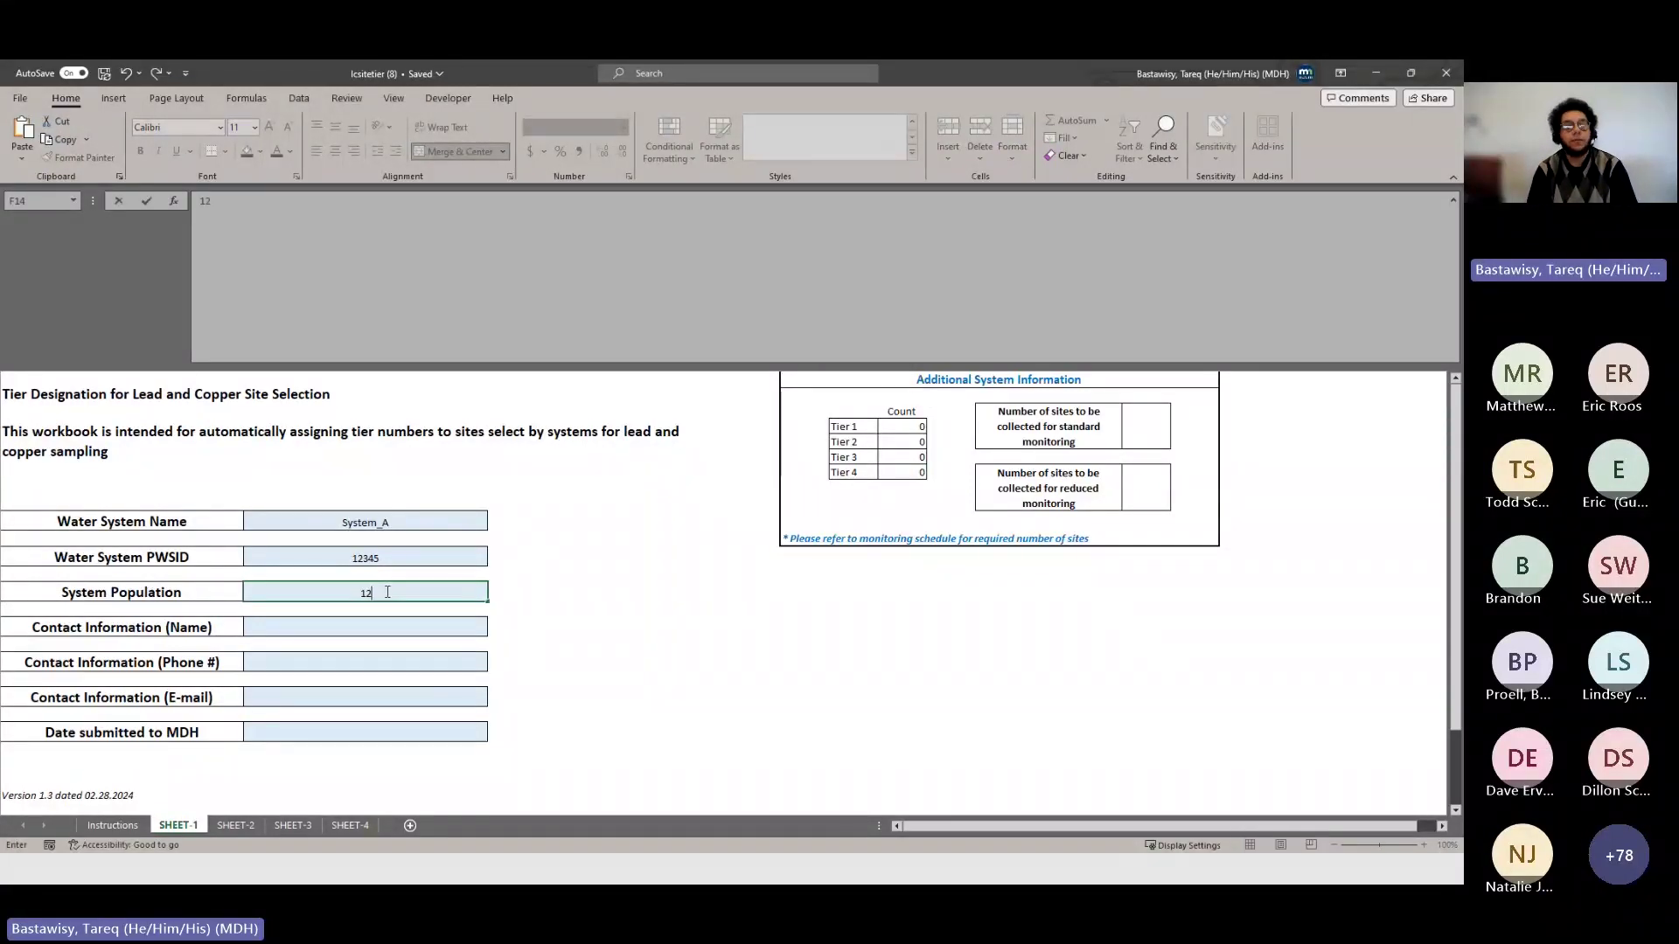
{"action": "type", "text": "000"}
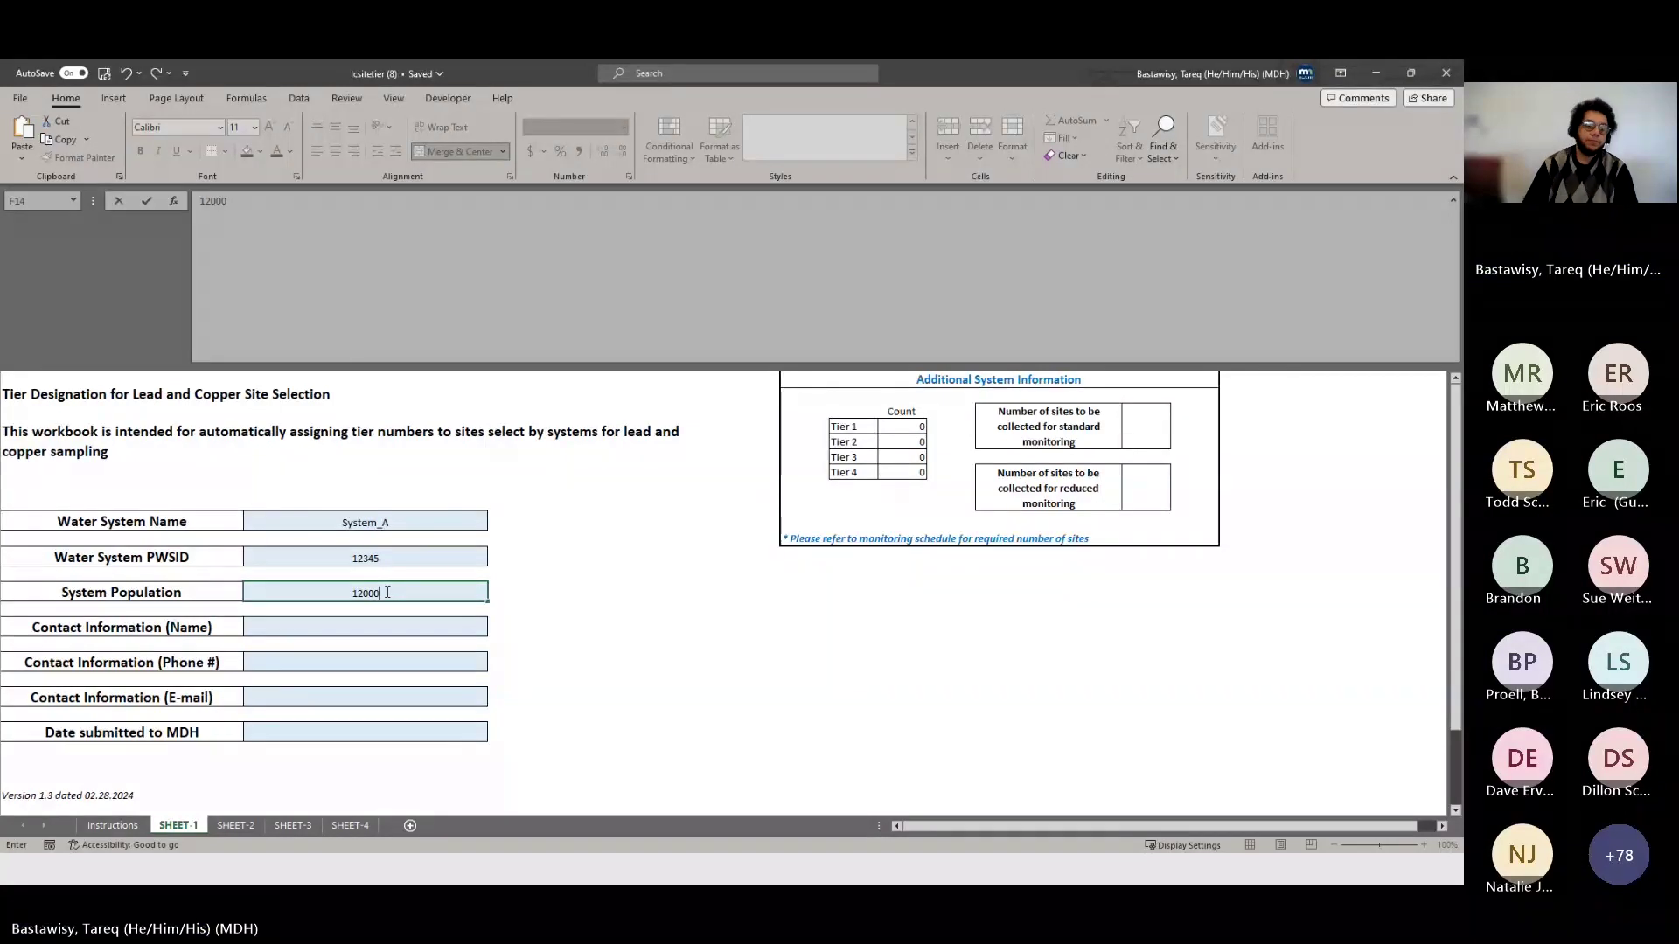
{"action": "key", "text": "Return"}
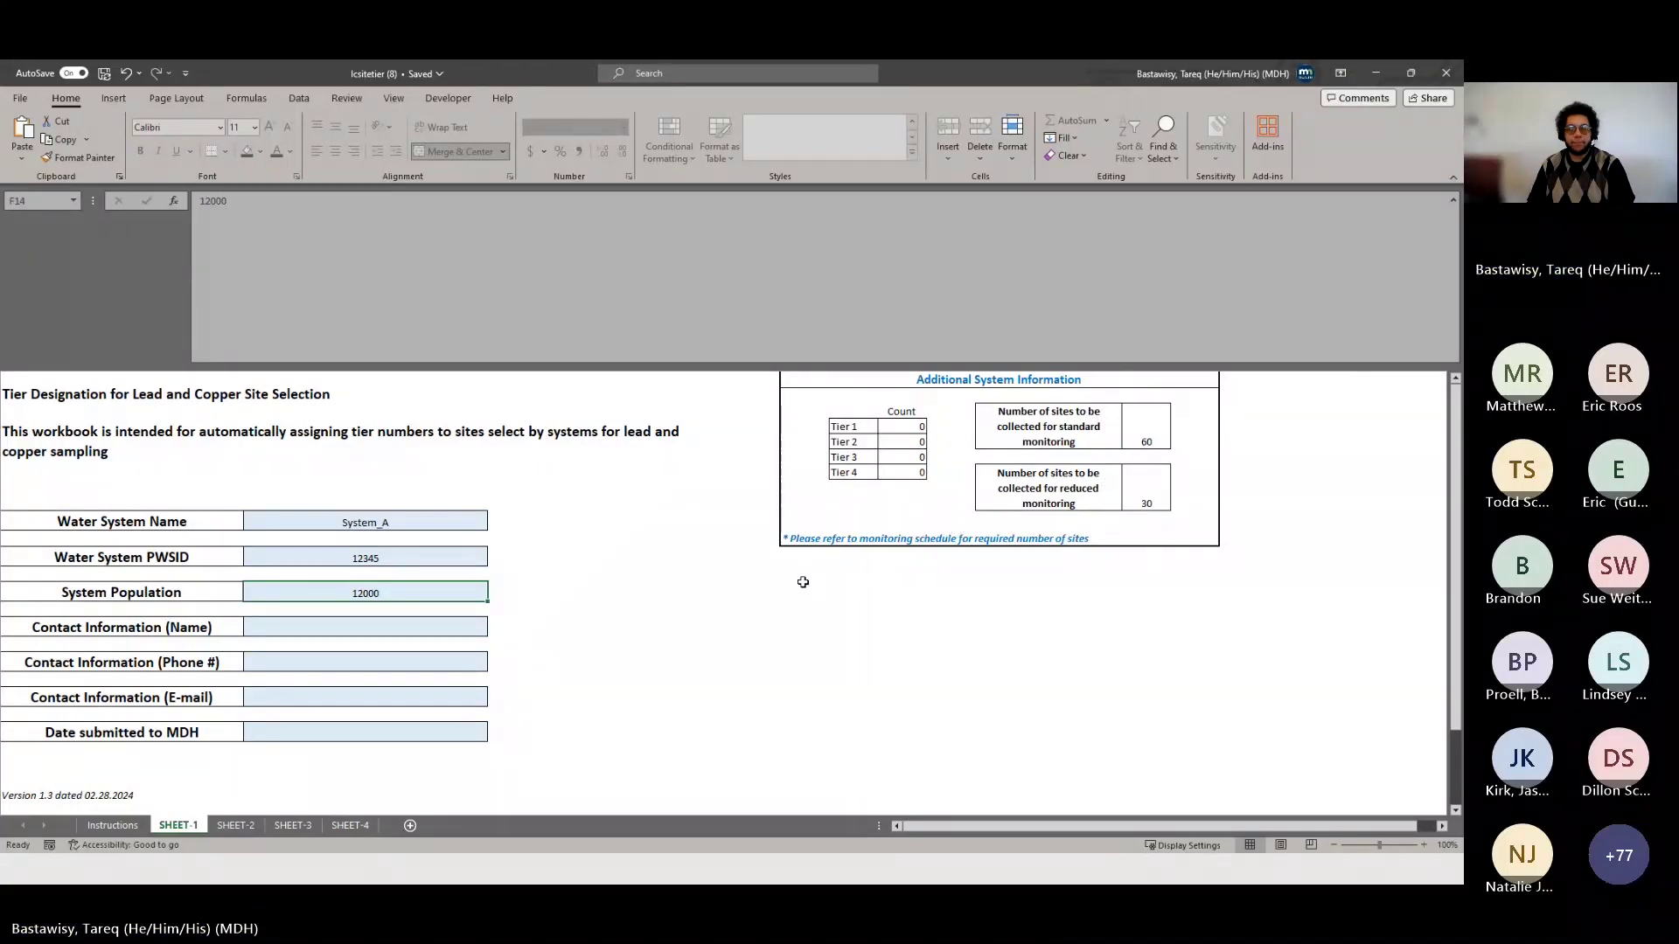
- Enter the contact's name, phone number and e-mail address on Sheet 1
{"action": "left_click", "coordinate": [445, 630]}
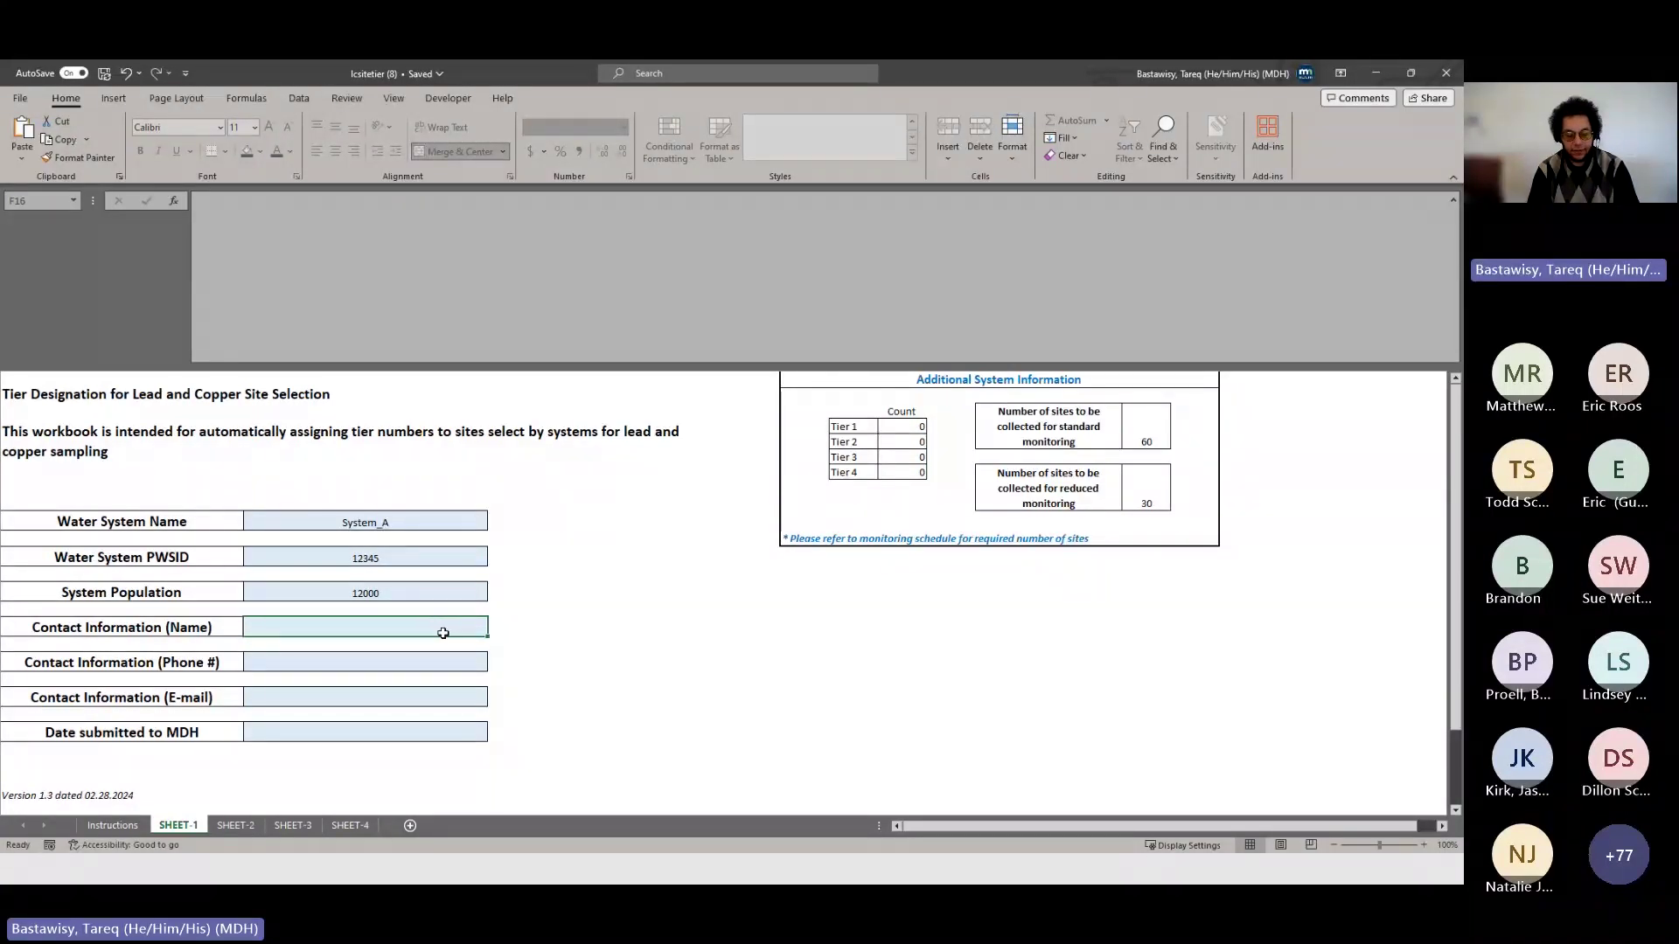
{"action": "type", "text": "Tareq"}
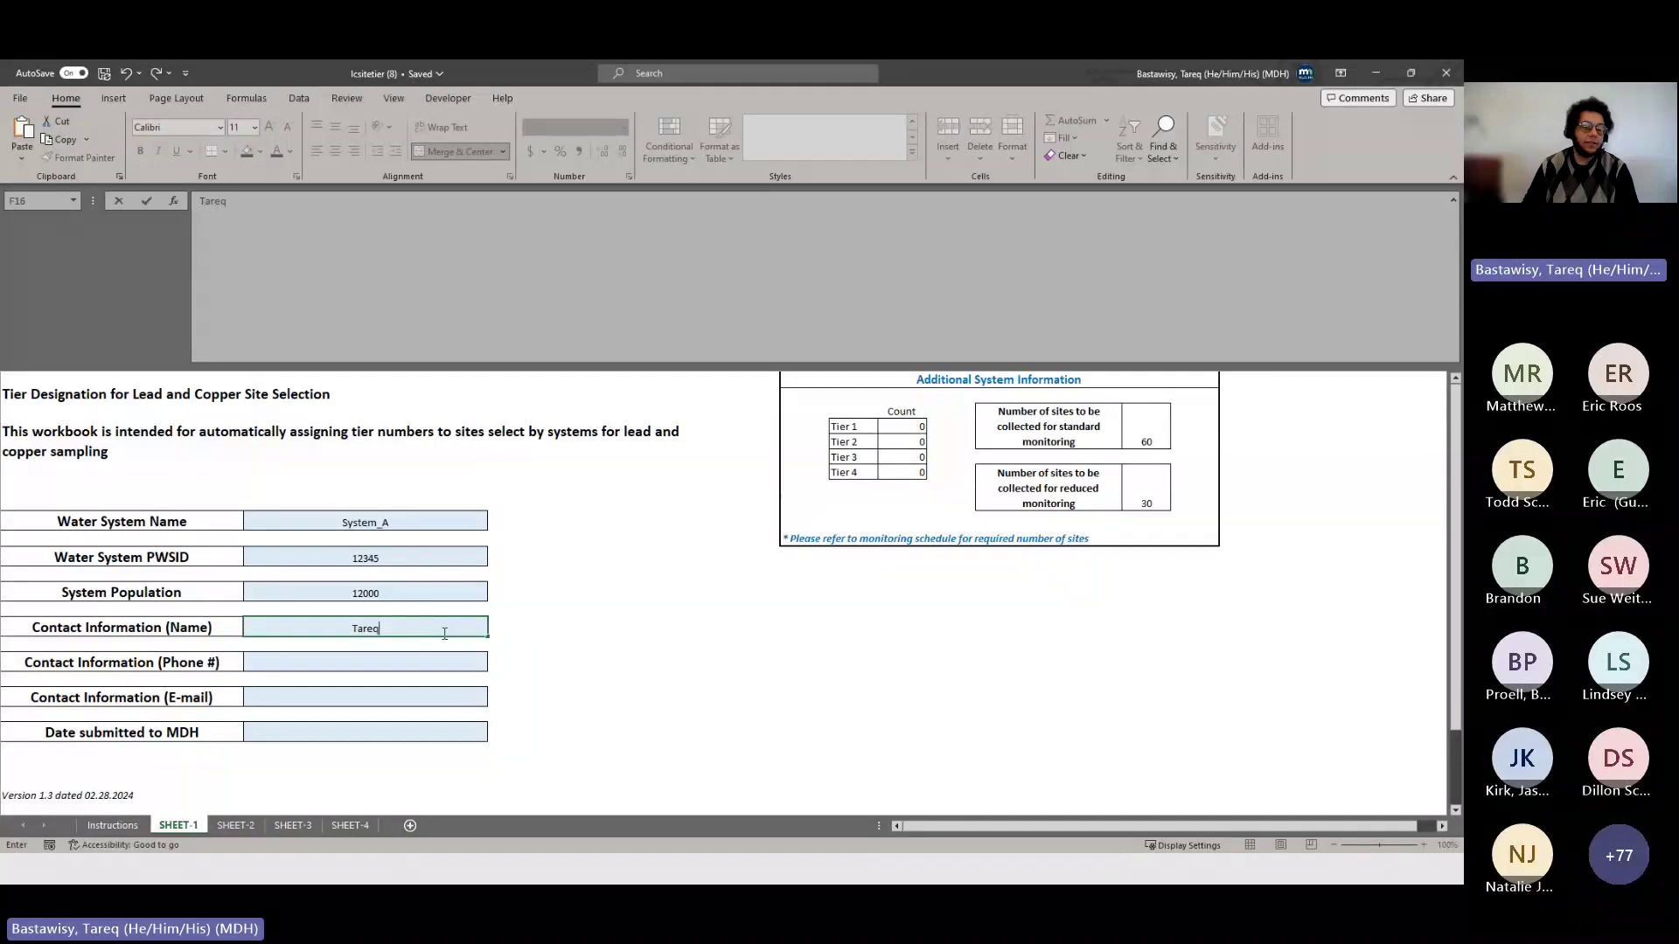
{"action": "left_click", "coordinate": [403, 668]}
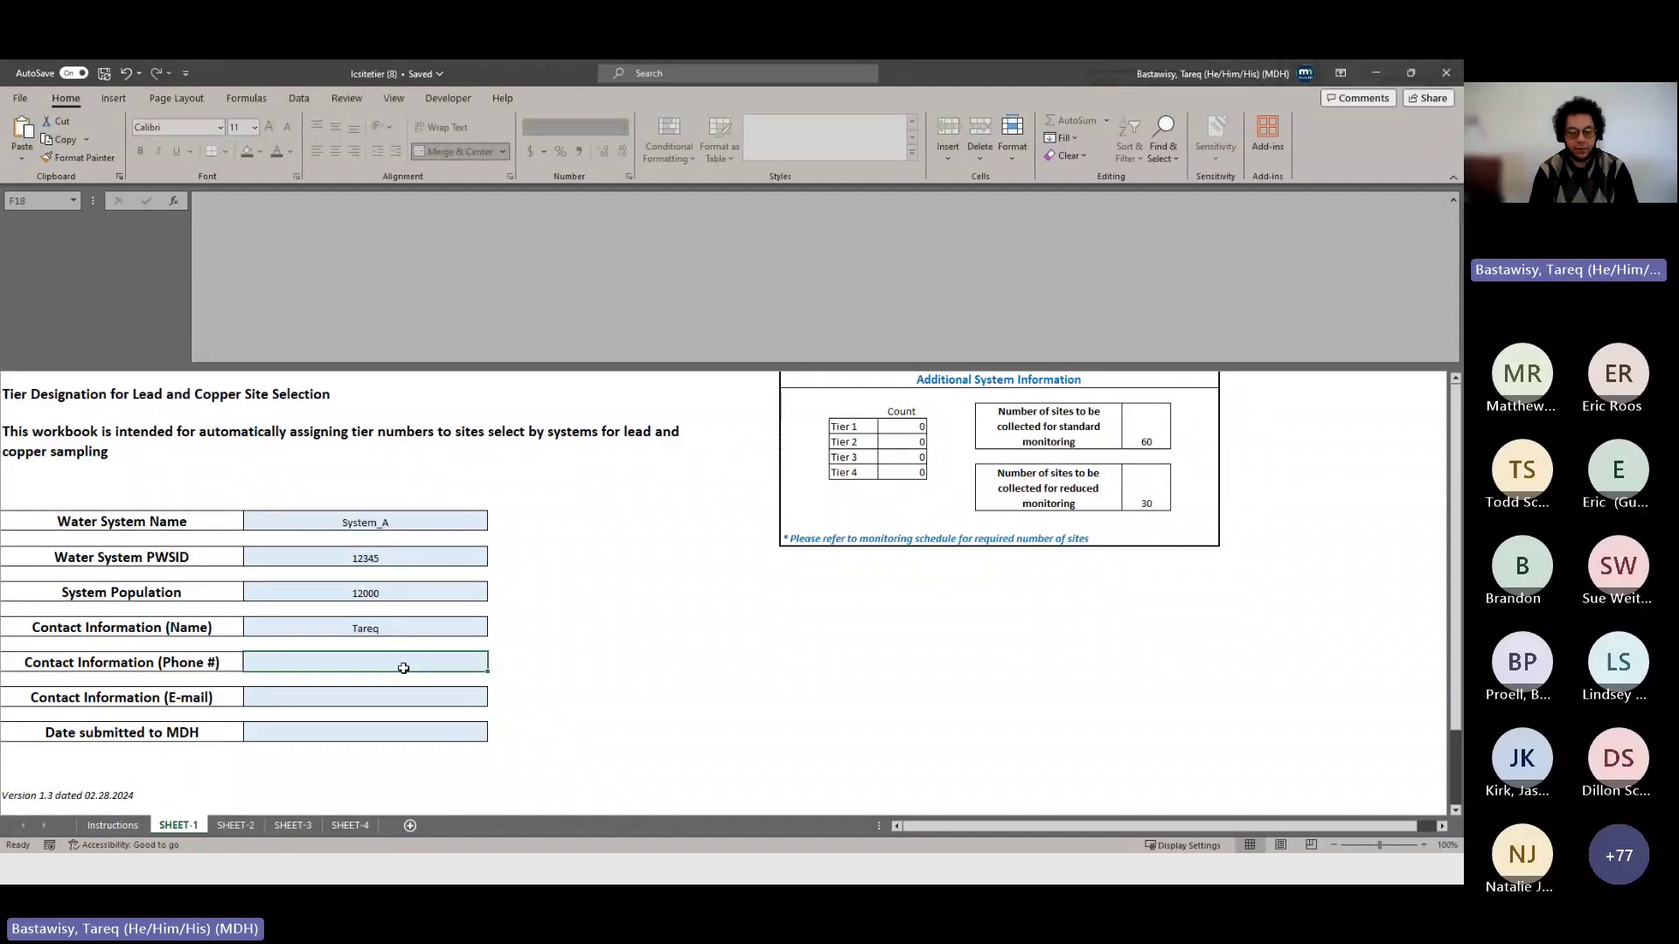
{"action": "type", "text": "102312"}
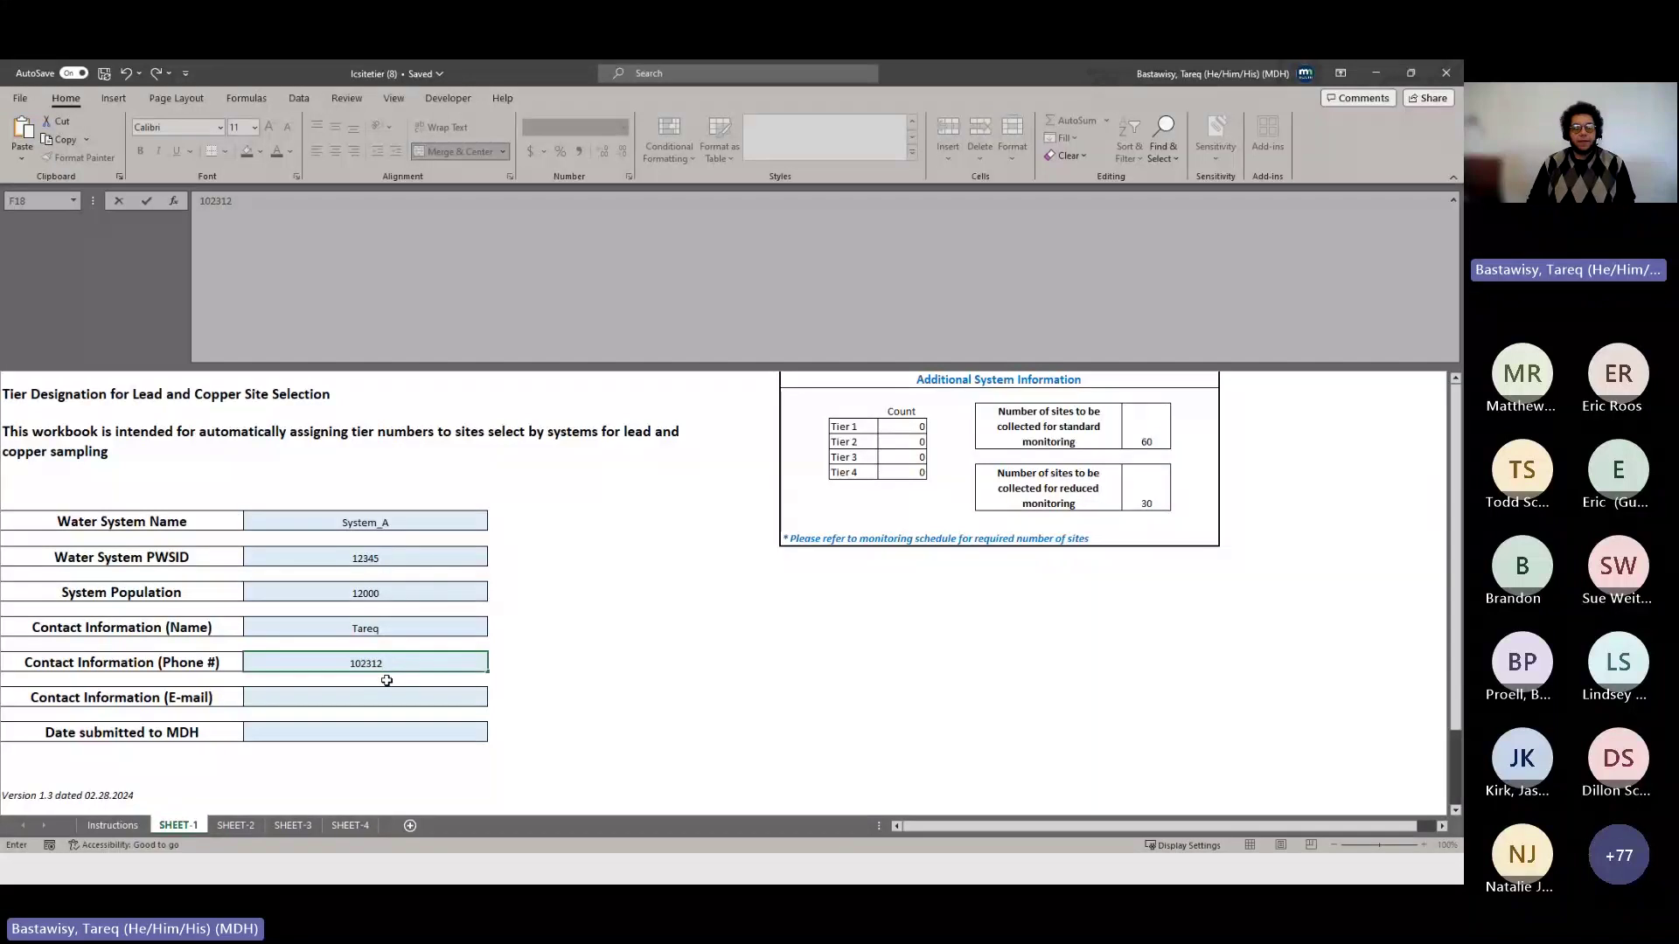
{"action": "left_click", "coordinate": [377, 700]}
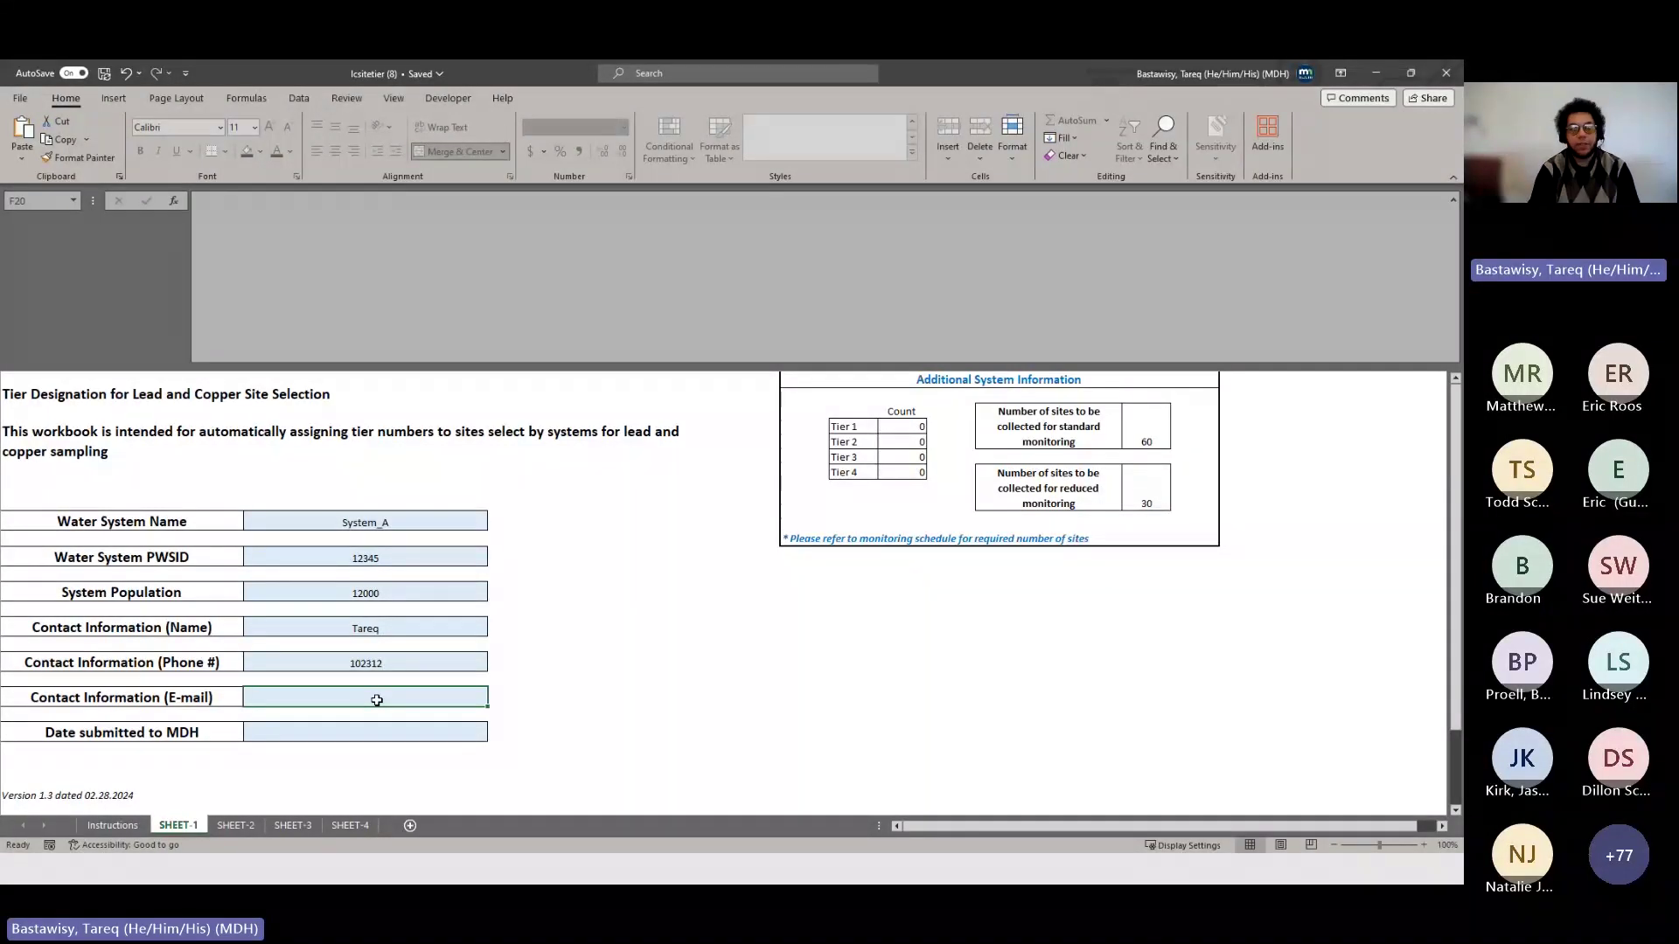
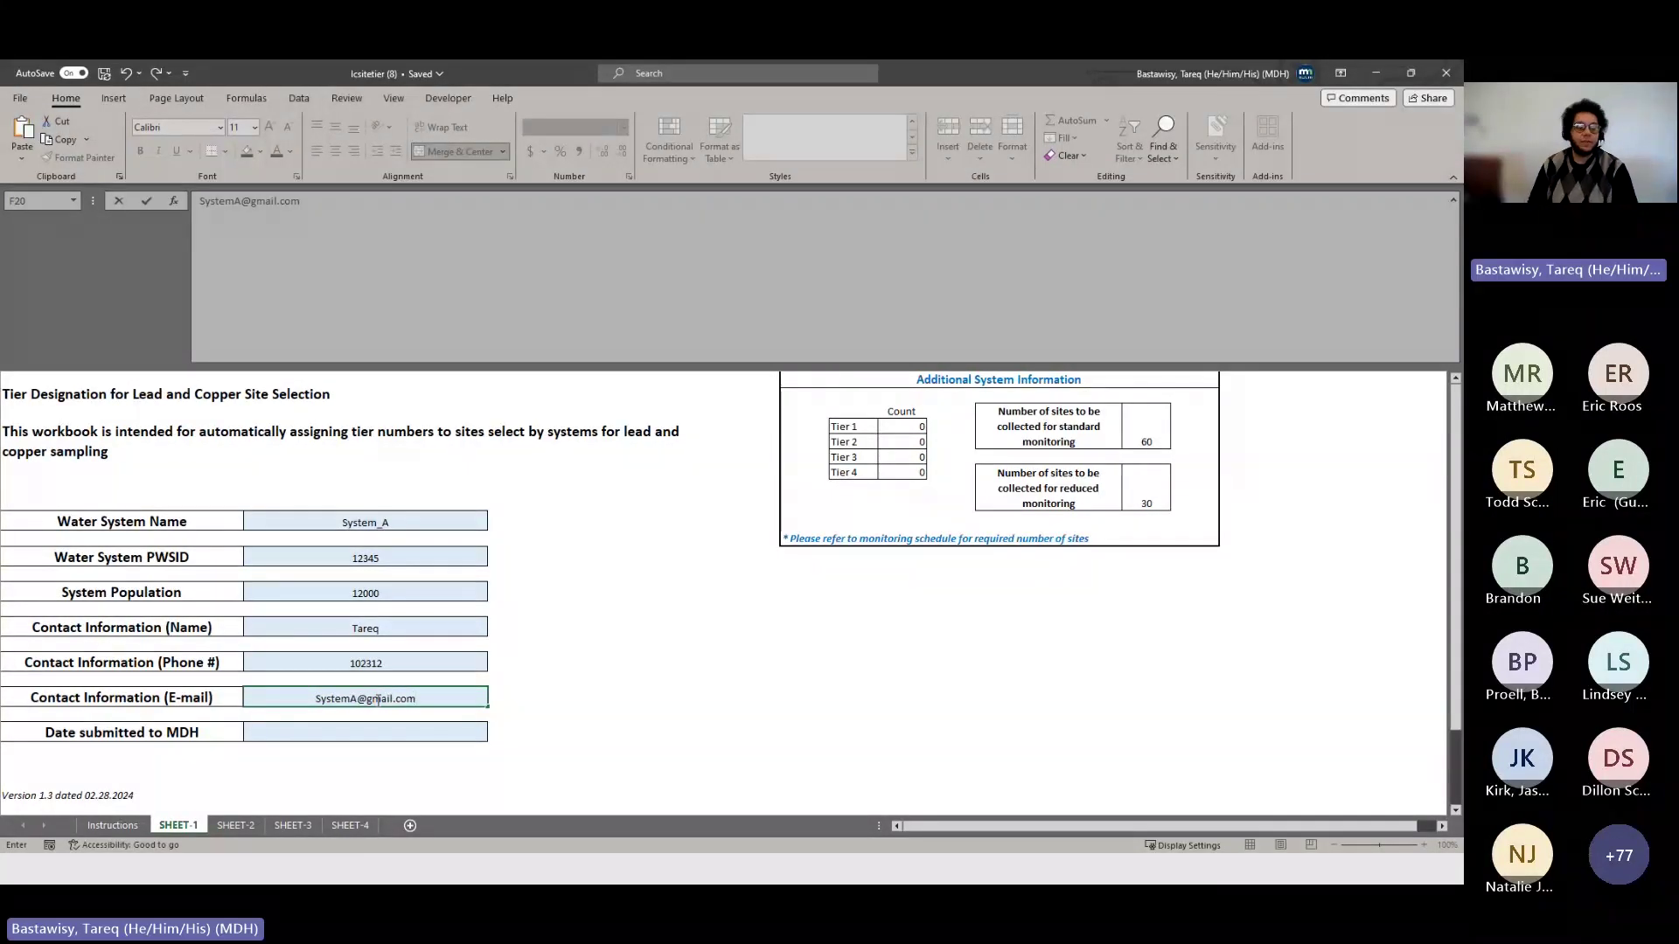
- Record 05/02/2024 as the date submitted to MDH
{"action": "left_click", "coordinate": [412, 732]}
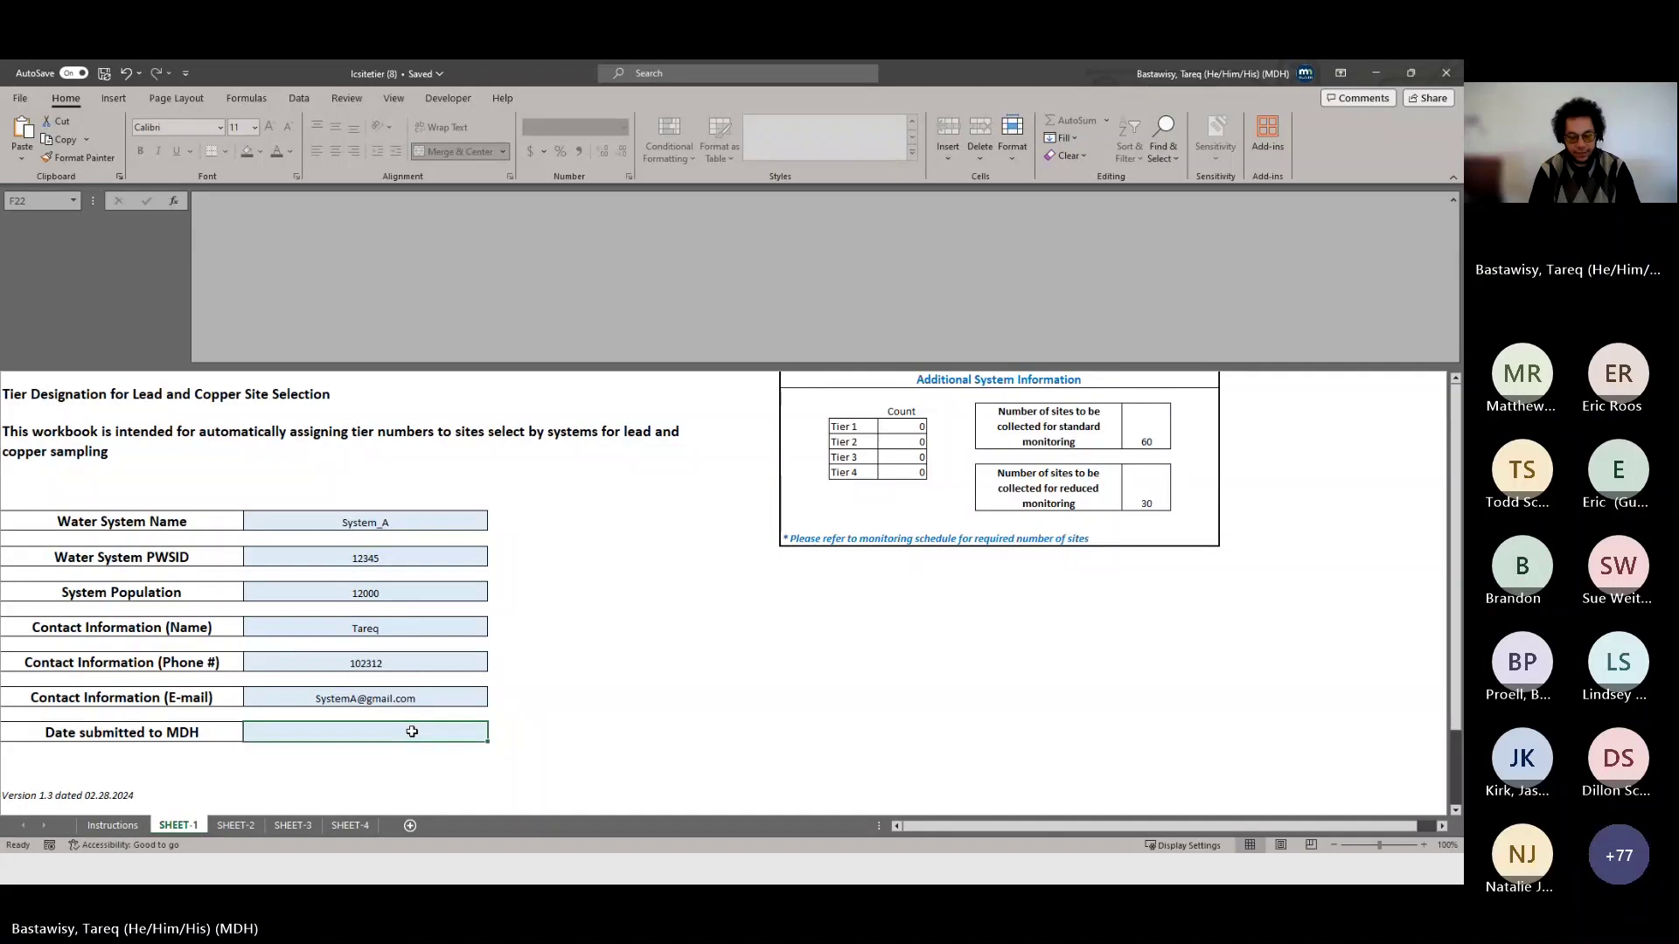
{"action": "type", "text": "05"}
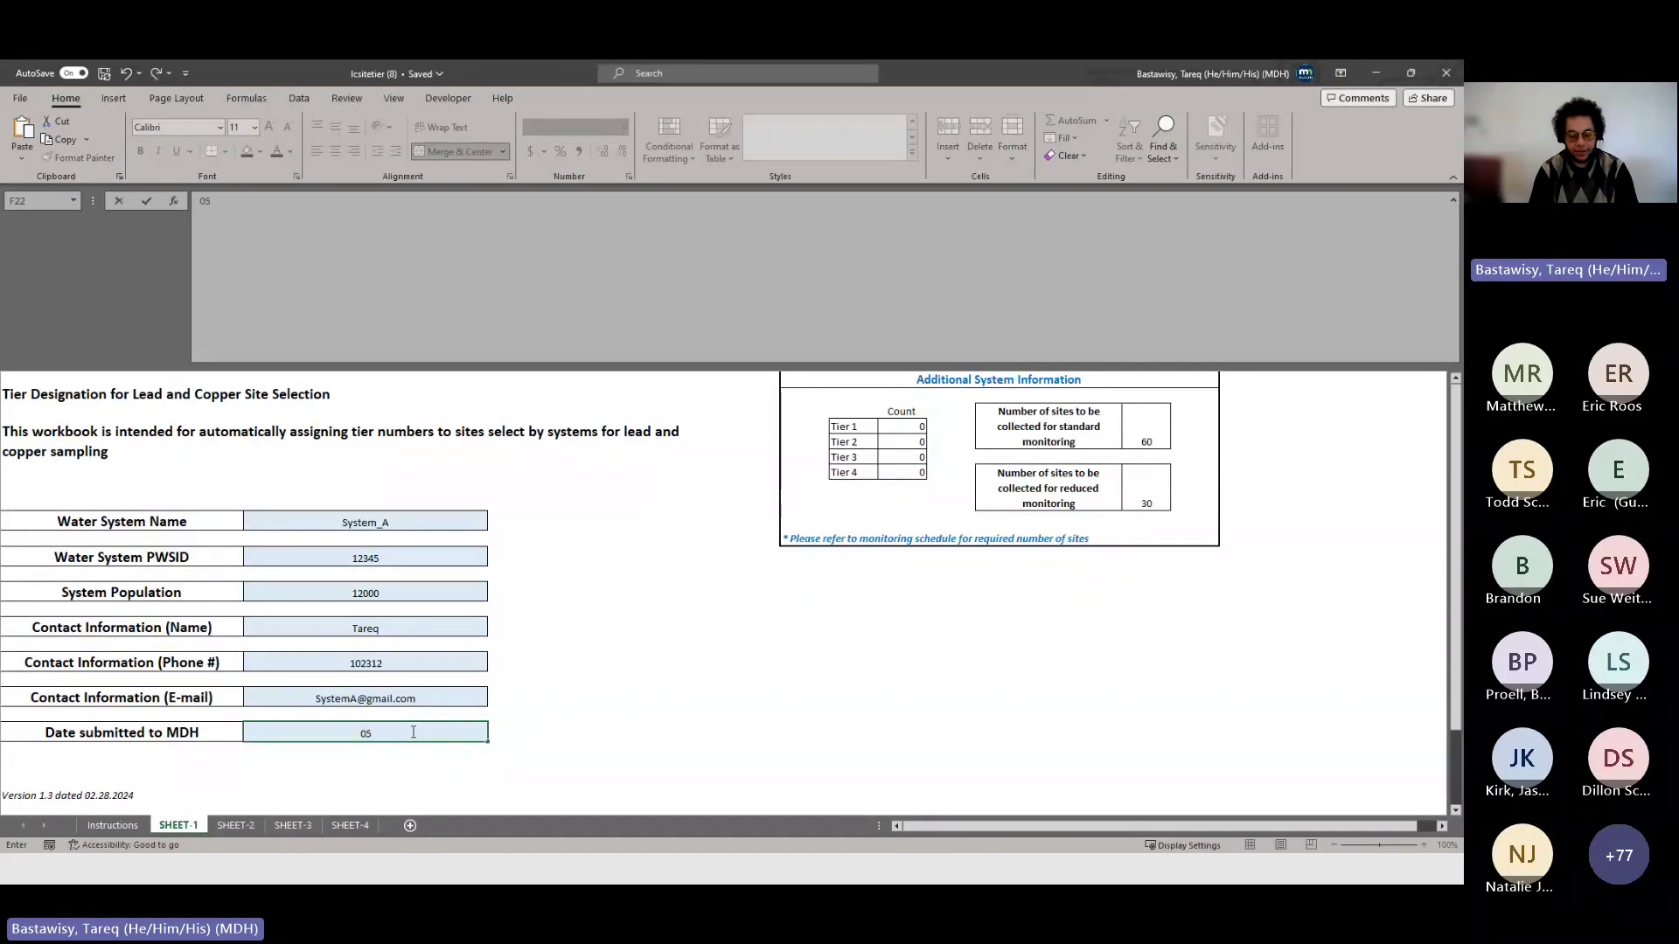
{"action": "type", "text": "/0"}
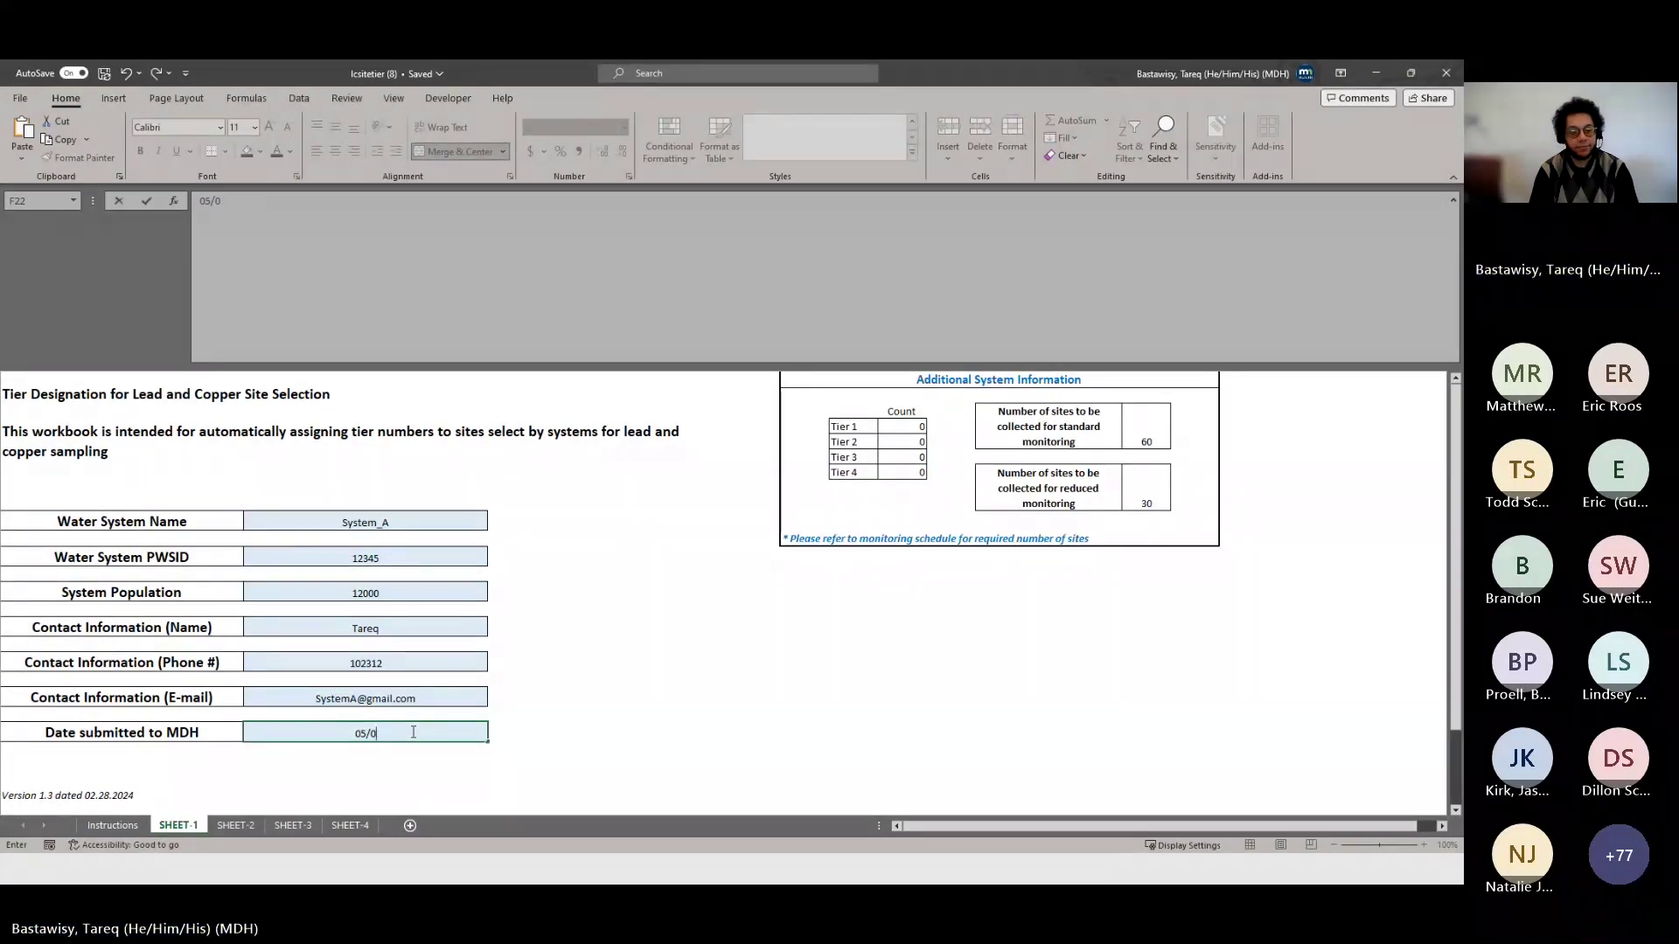
{"action": "type", "text": "2/2024"}
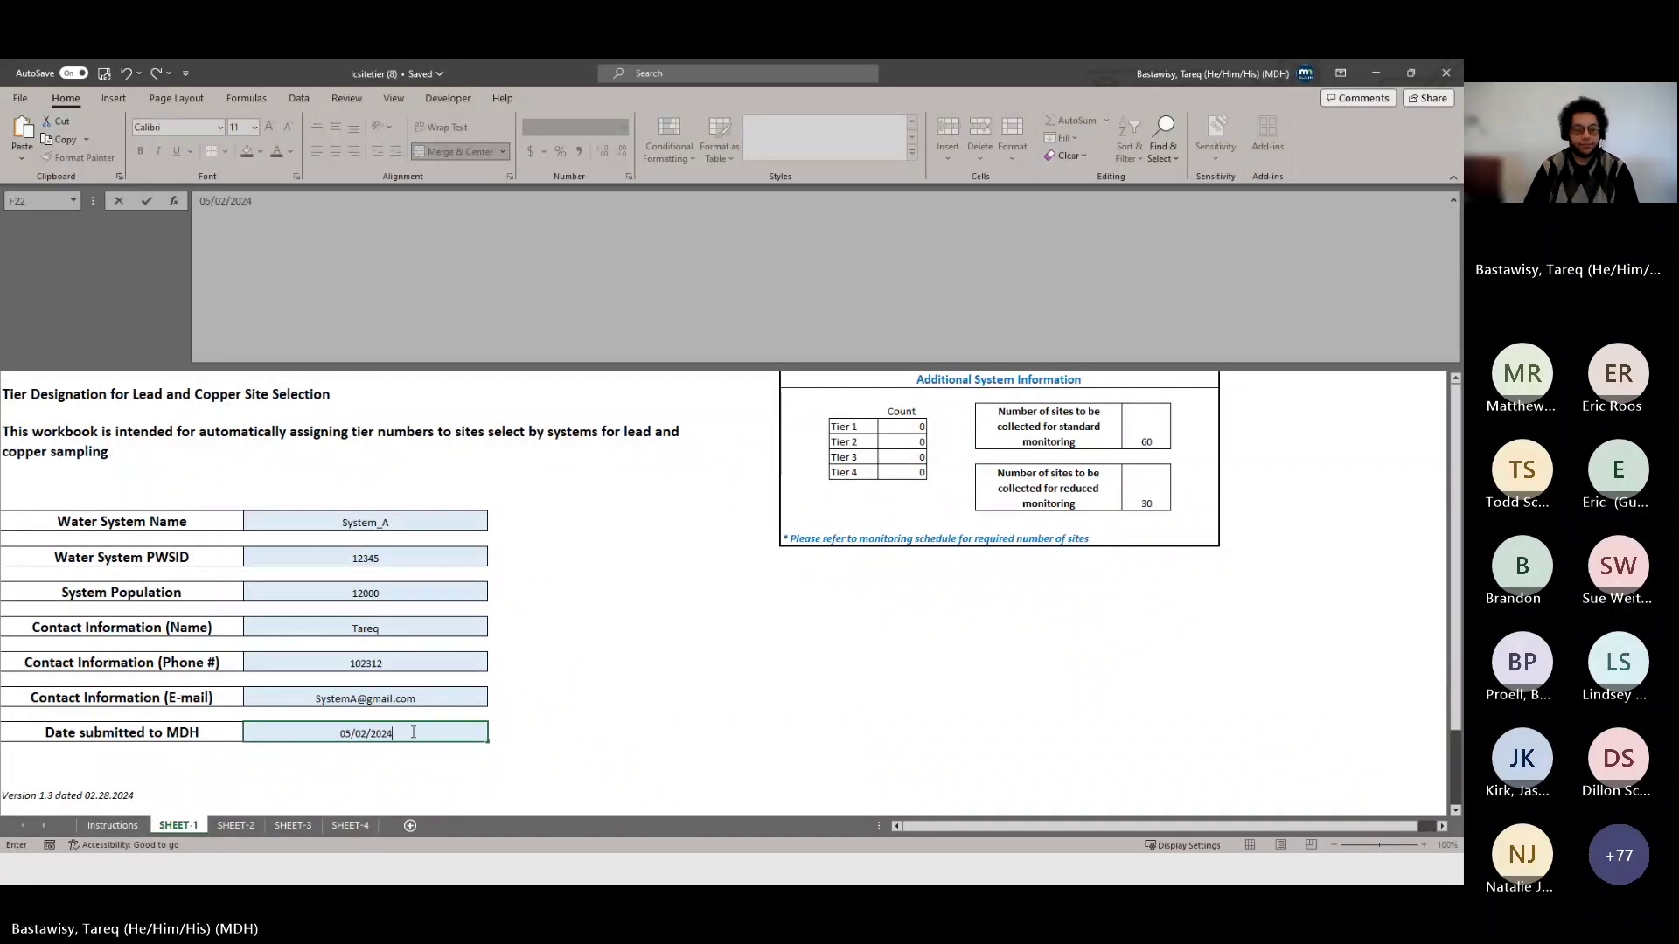
{"action": "left_click", "coordinate": [424, 699]}
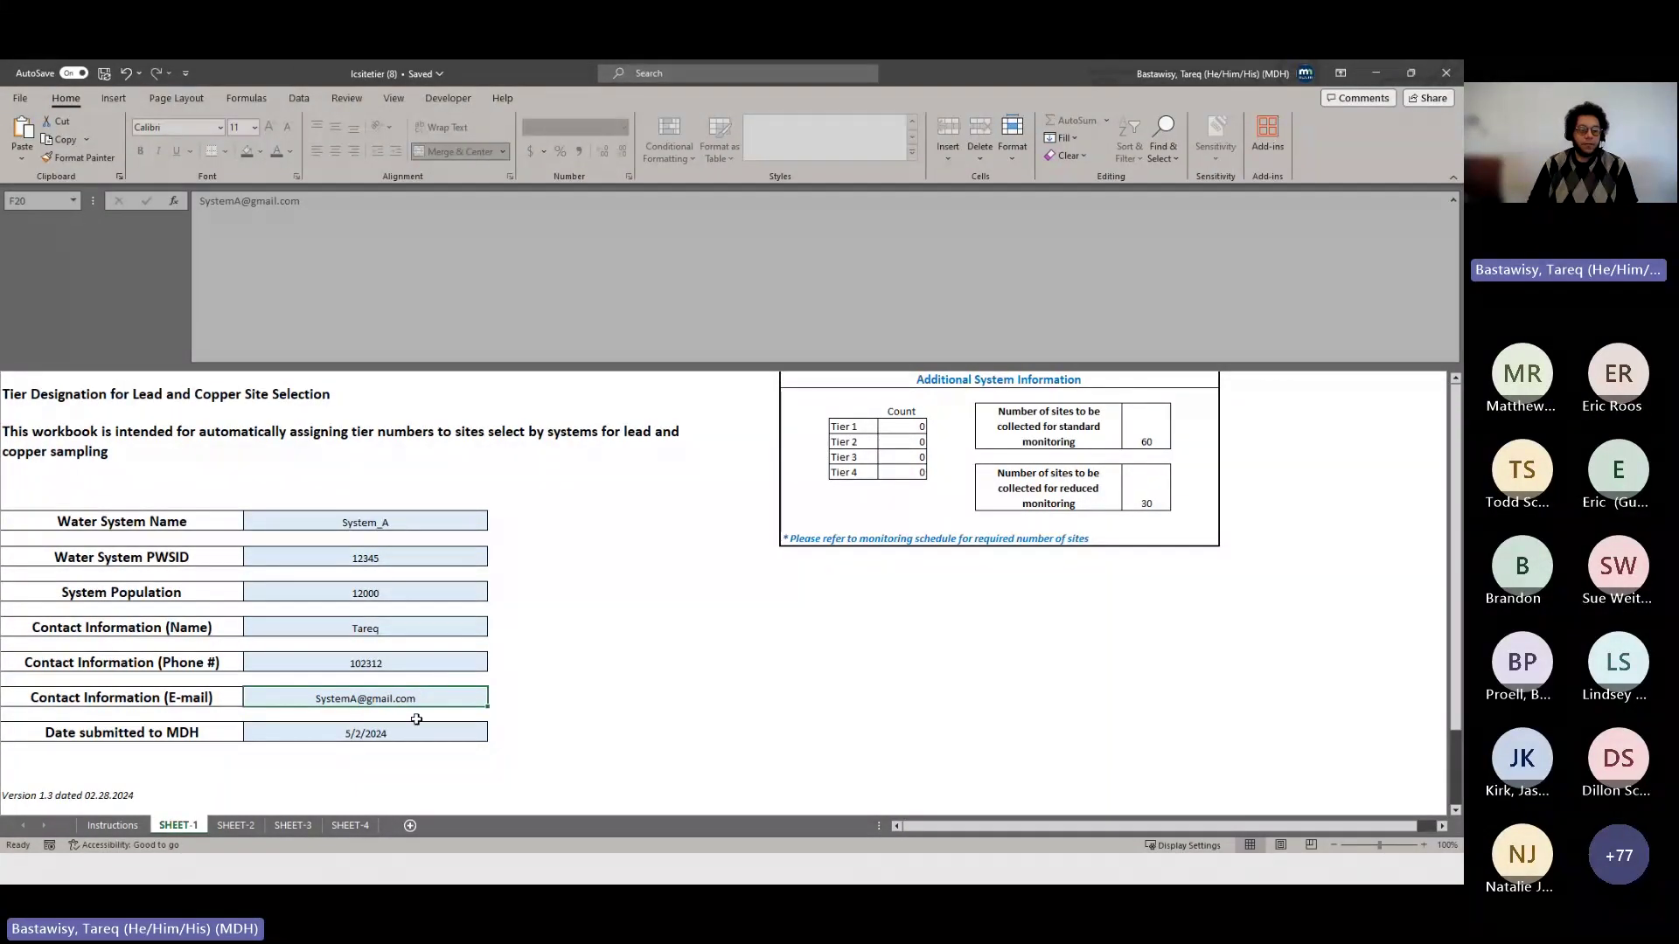
- Scroll through the Instructions sheet, then switch to SHEET-2's Tier 1–4 flowchart
{"action": "left_click", "coordinate": [99, 827]}
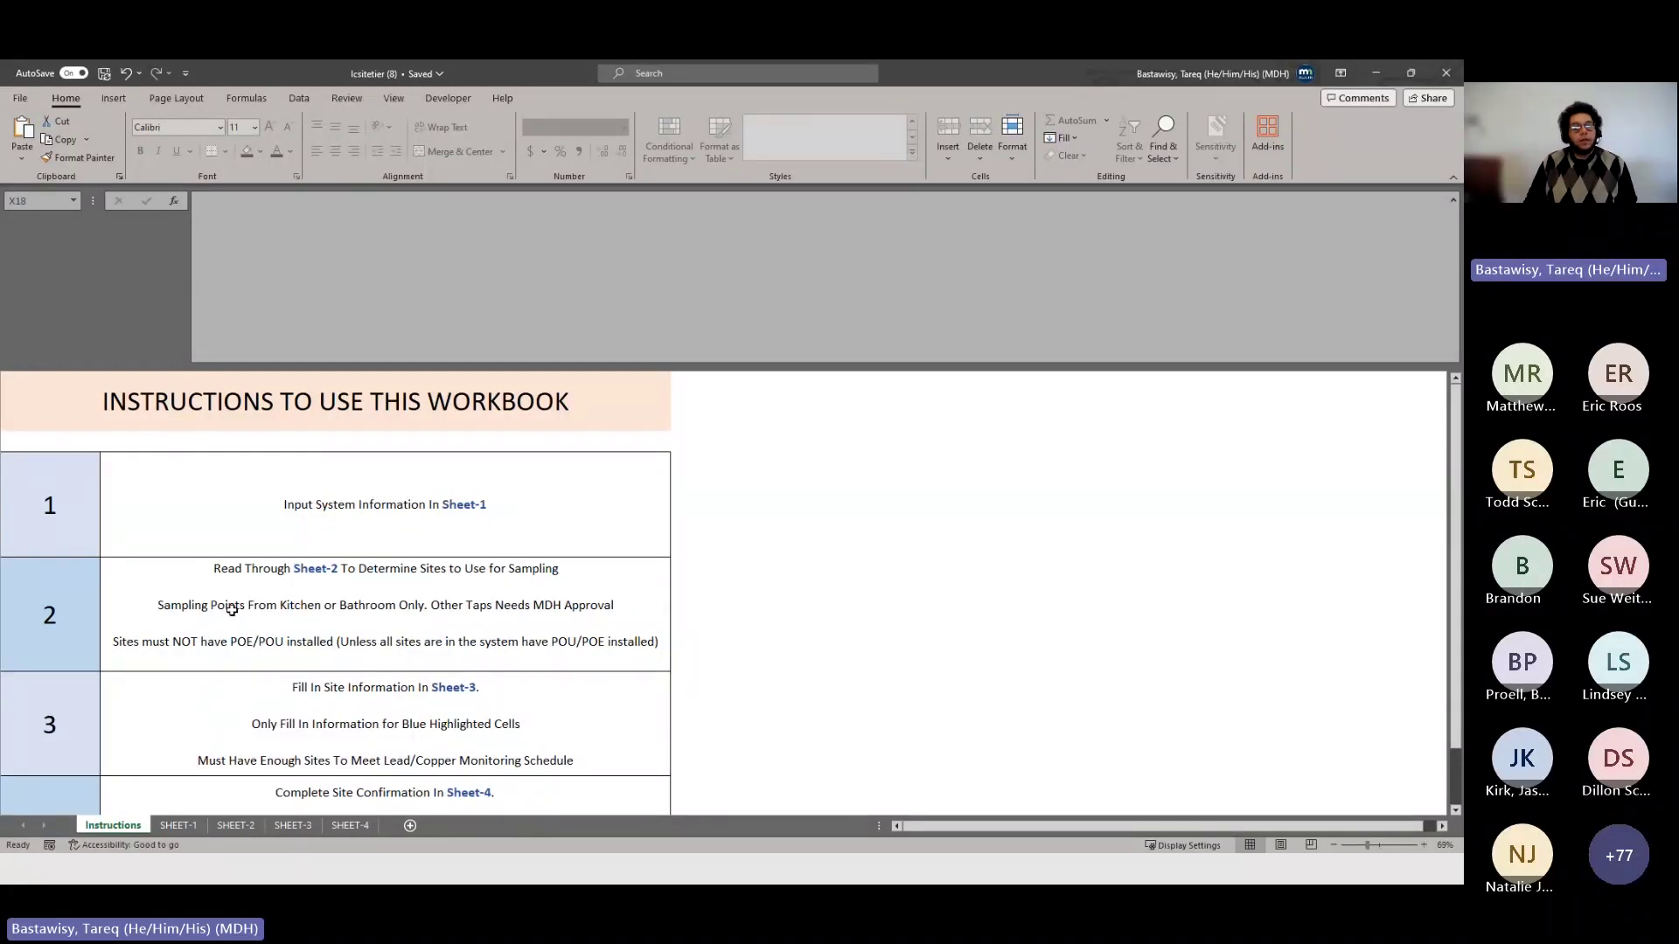
{"action": "scroll", "coordinate": [231, 610], "scroll_direction": "down", "scroll_amount": 2}
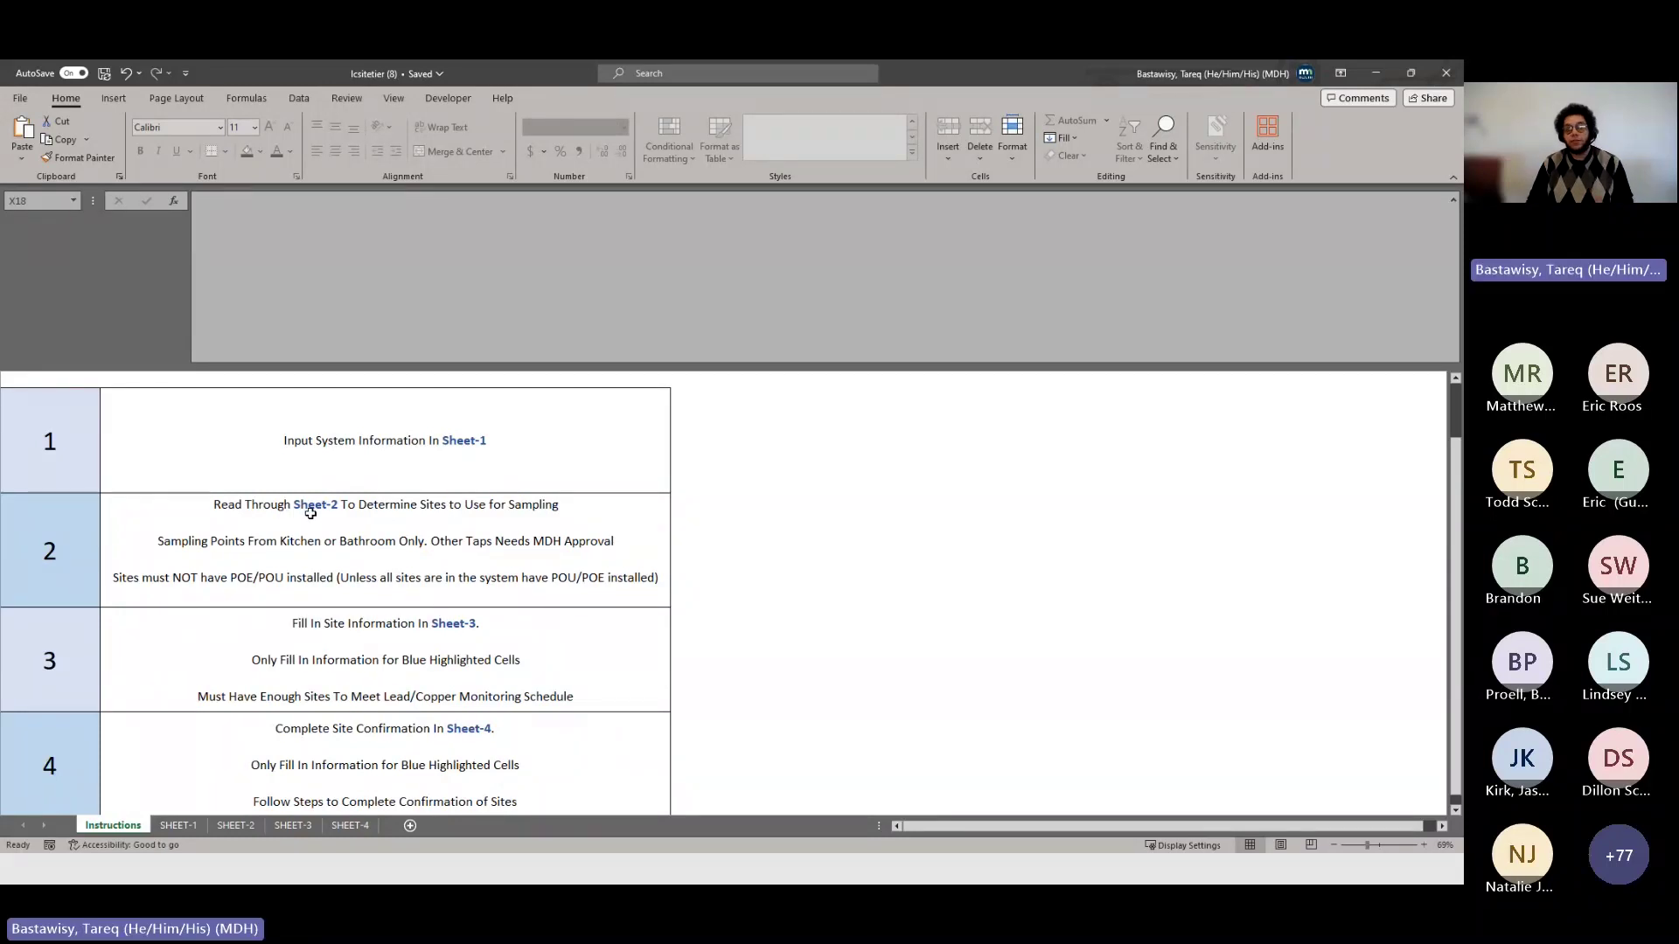
{"action": "left_click", "coordinate": [236, 825]}
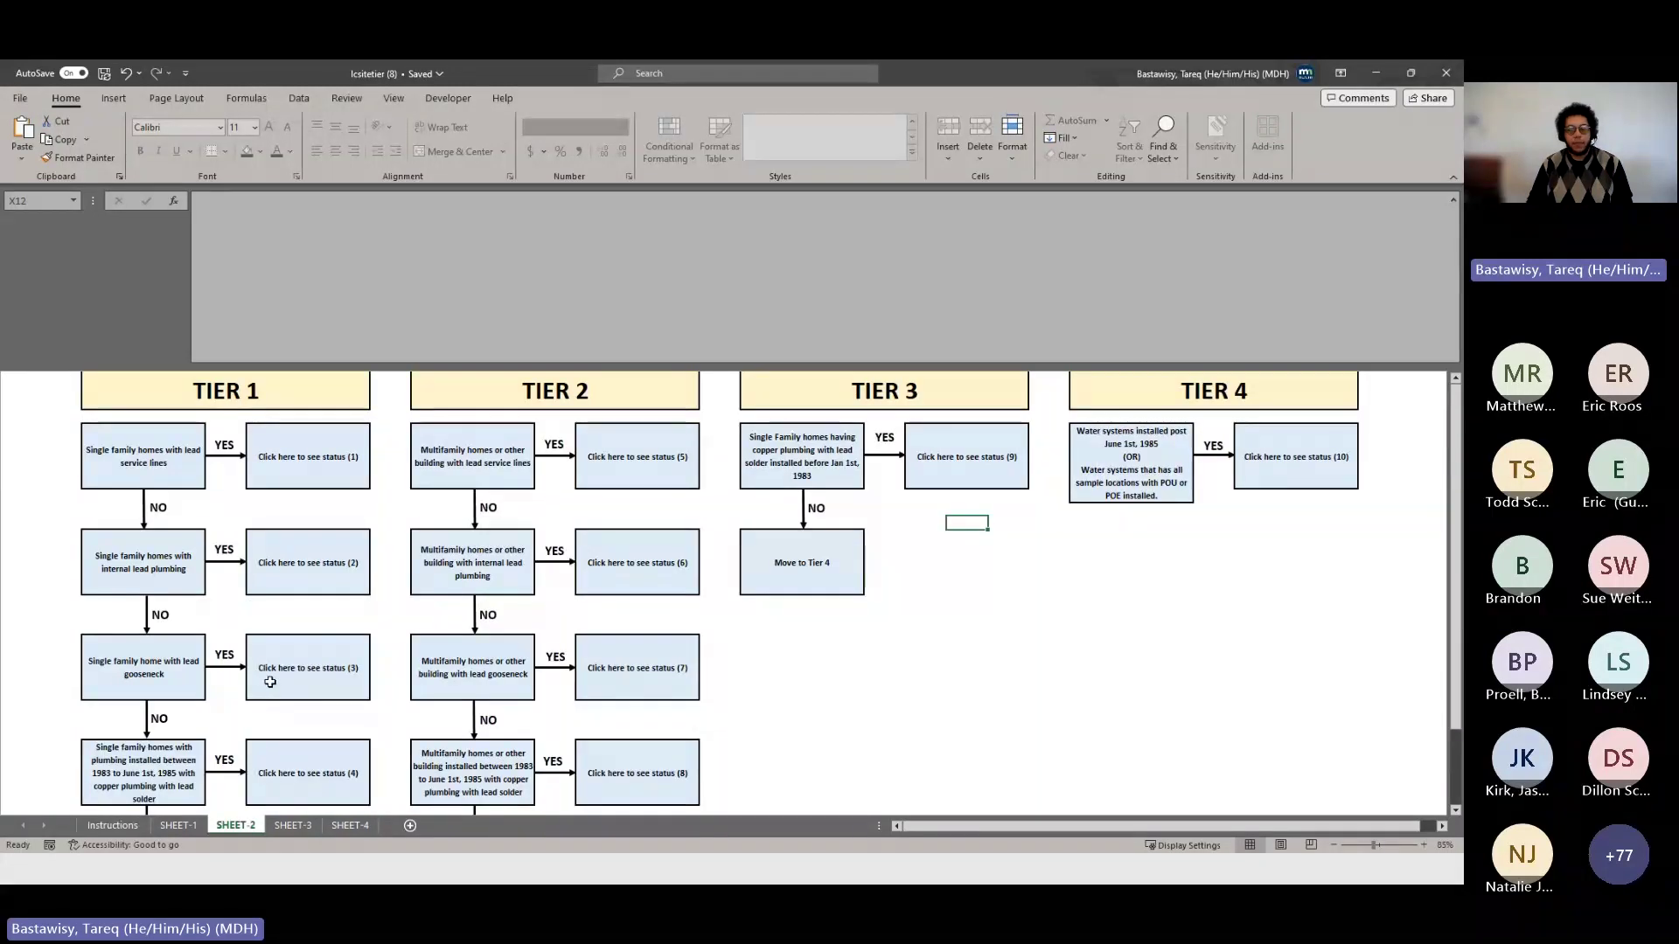
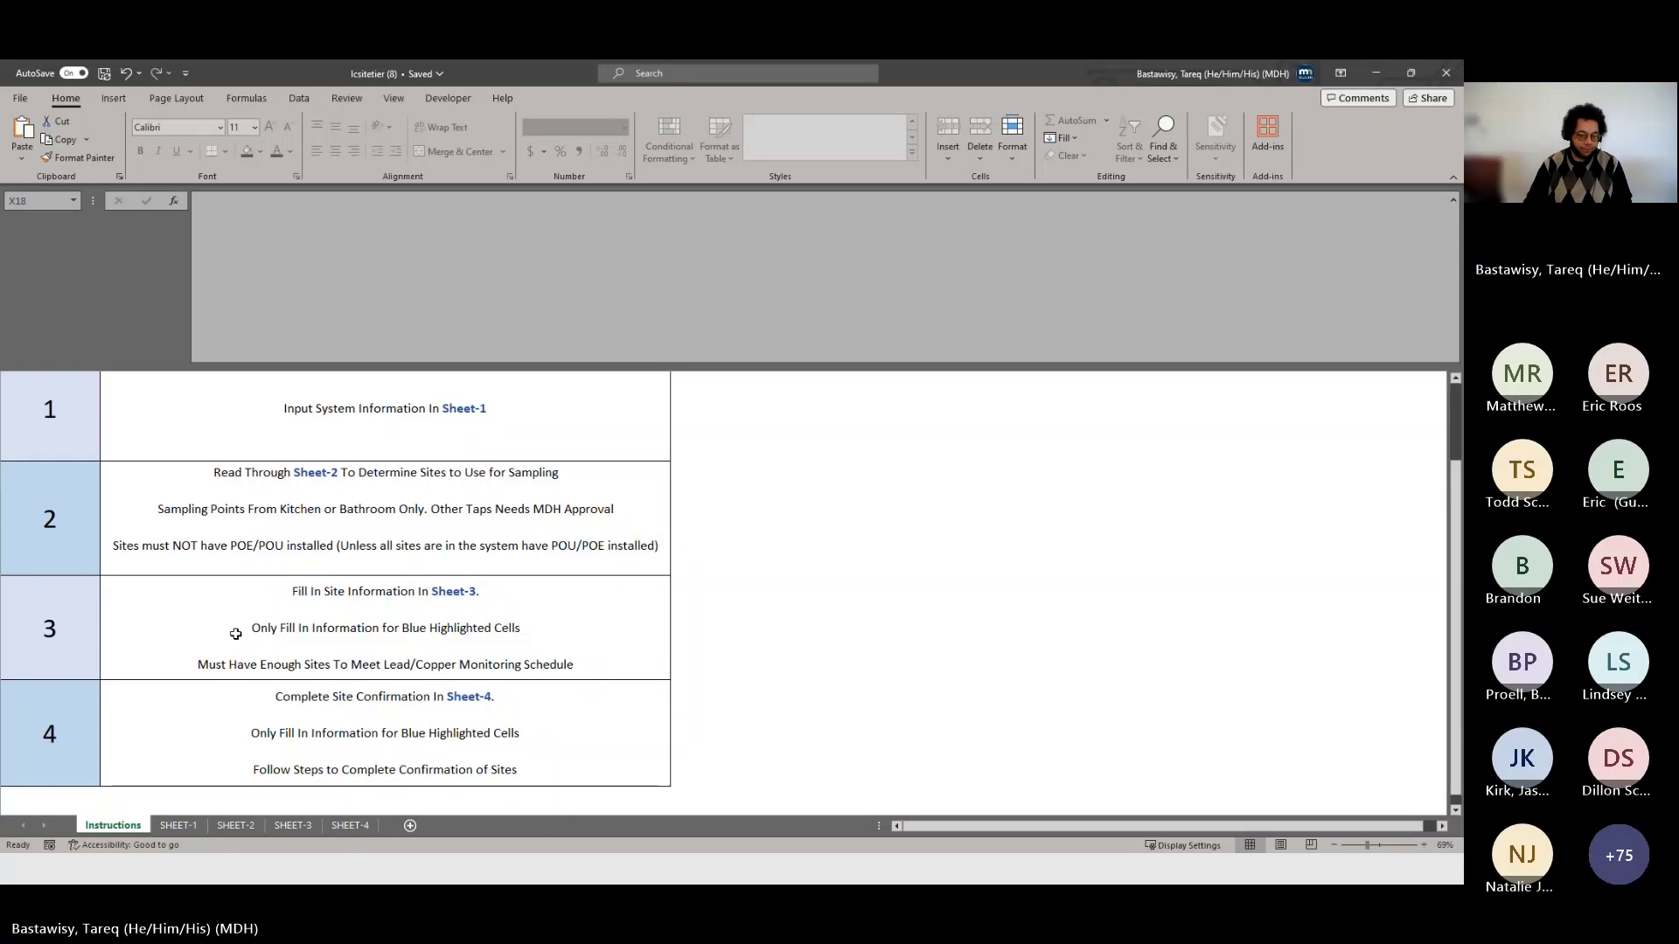
- Enter SystemA_1 as site 1's Site Address in cell B2 of SHEET-3
{"action": "left_click", "coordinate": [289, 824]}
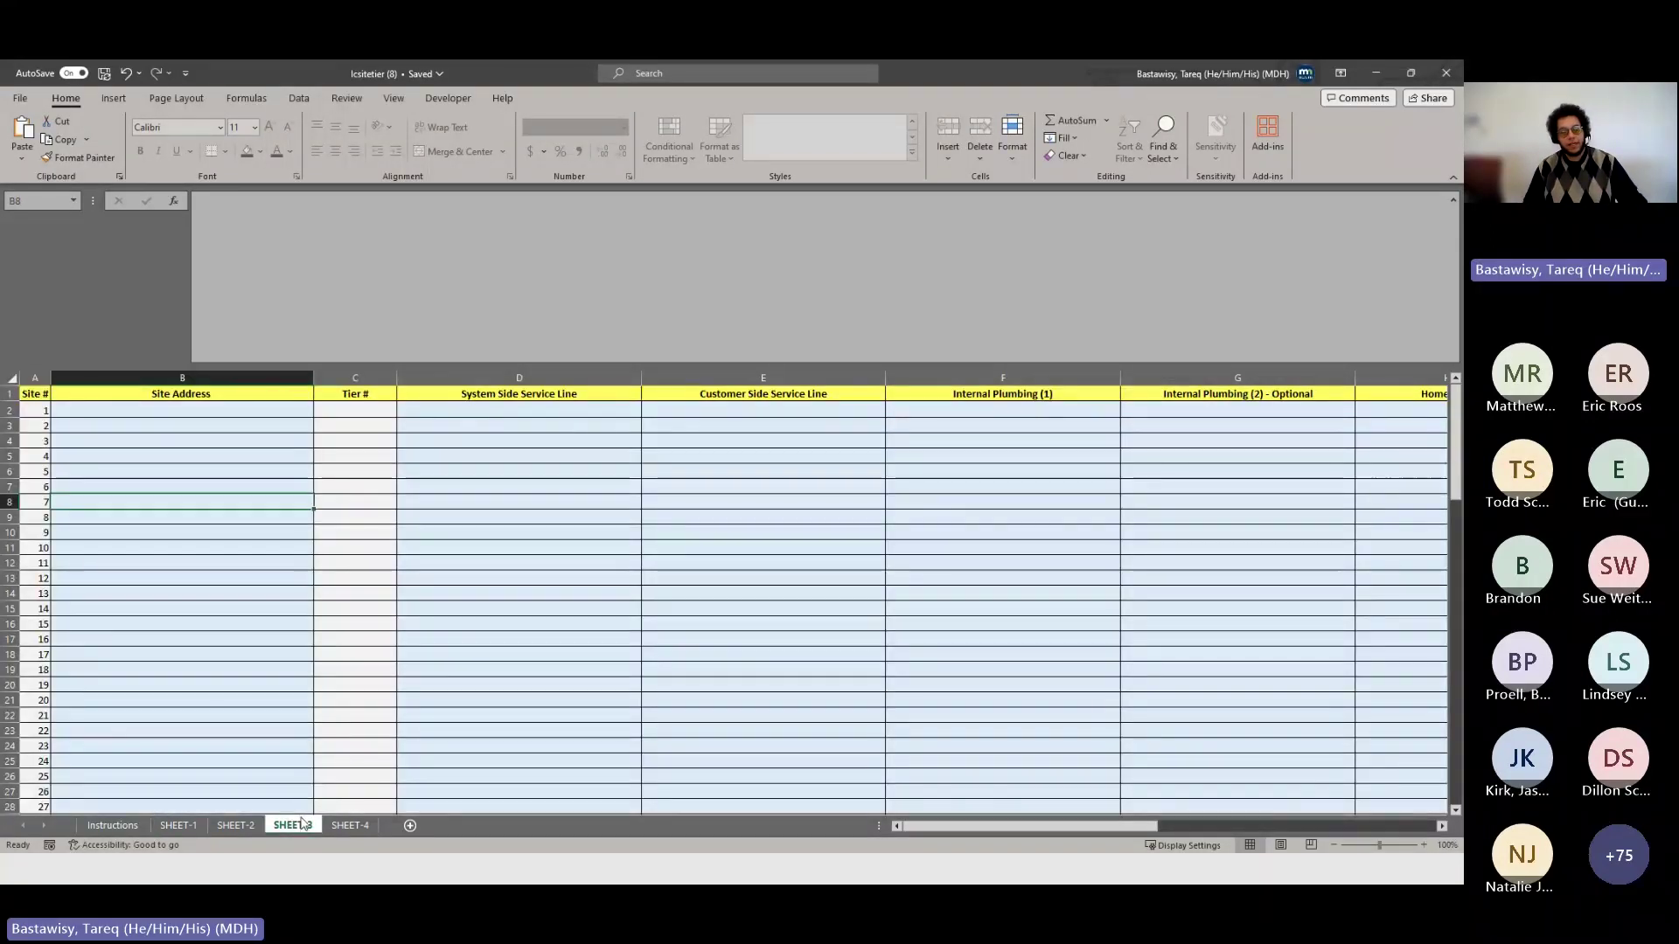
{"action": "left_click", "coordinate": [254, 410]}
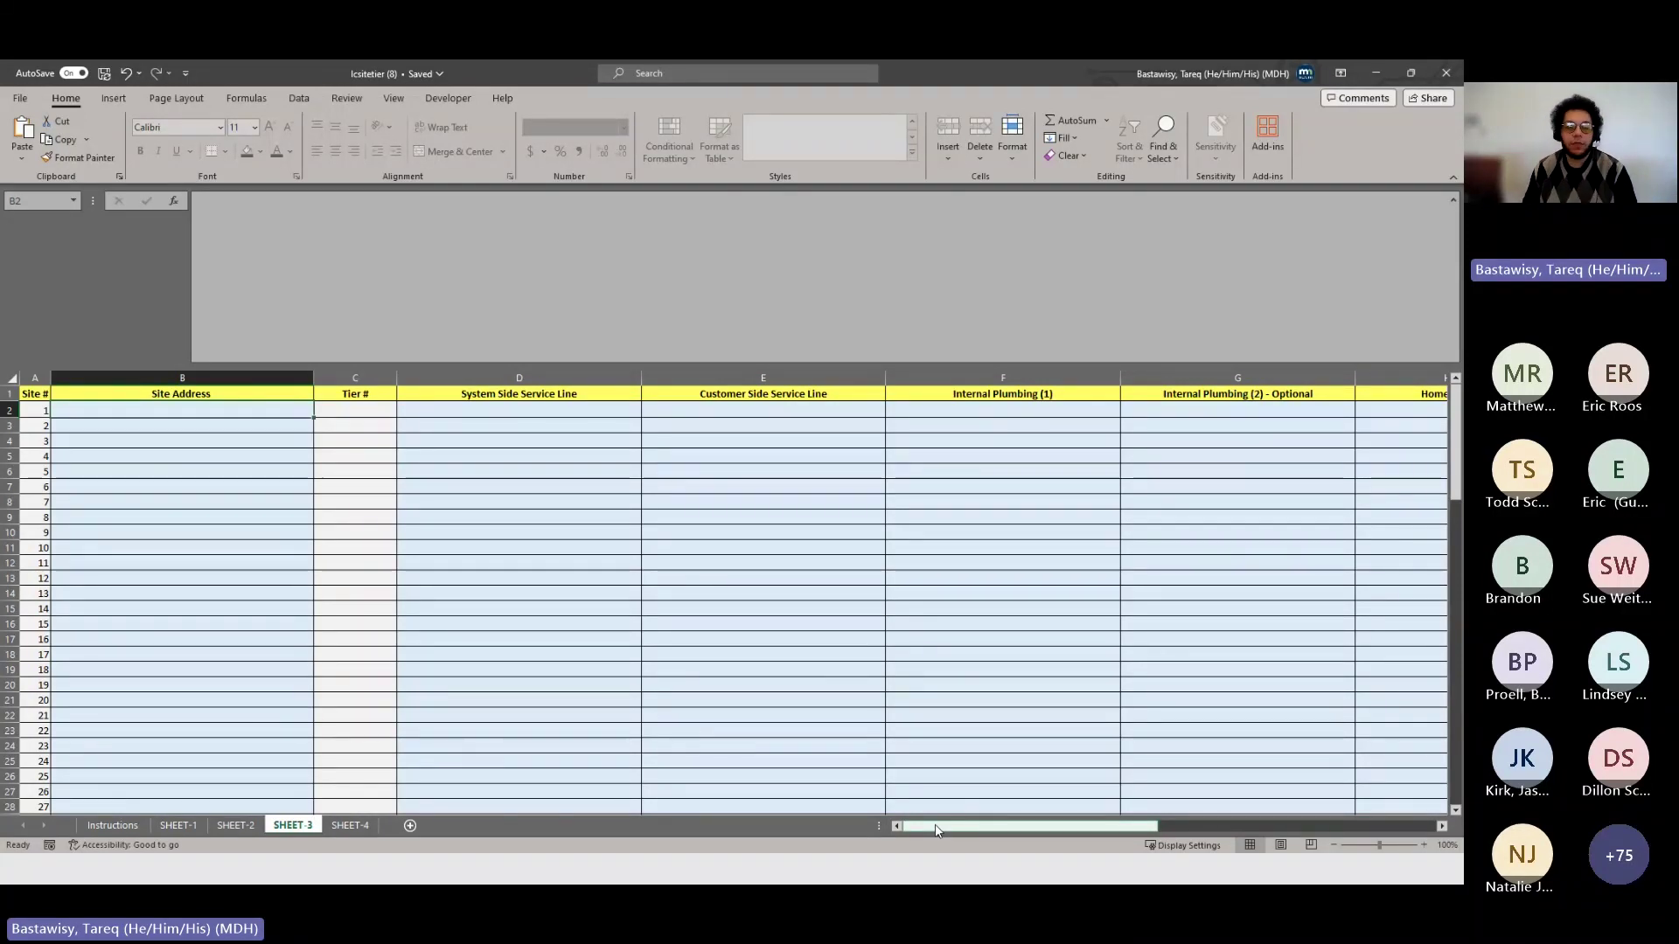
{"action": "left_click", "coordinate": [575, 420]}
{"action": "left_click", "coordinate": [250, 407]}
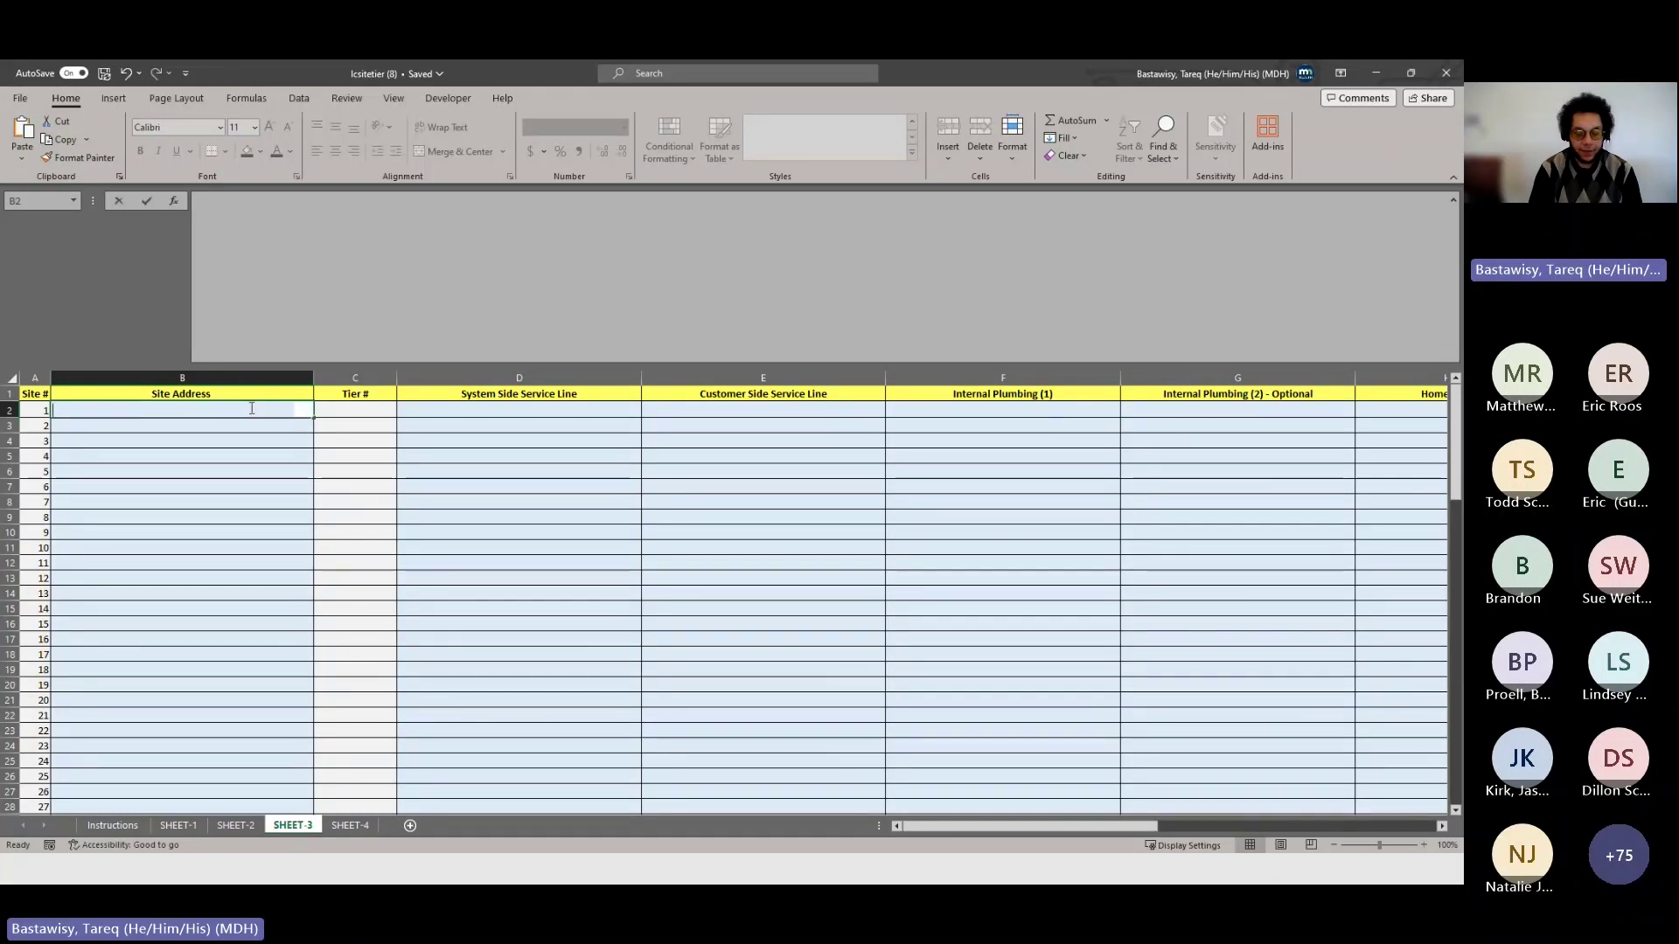
{"action": "type", "text": "SystemA"}
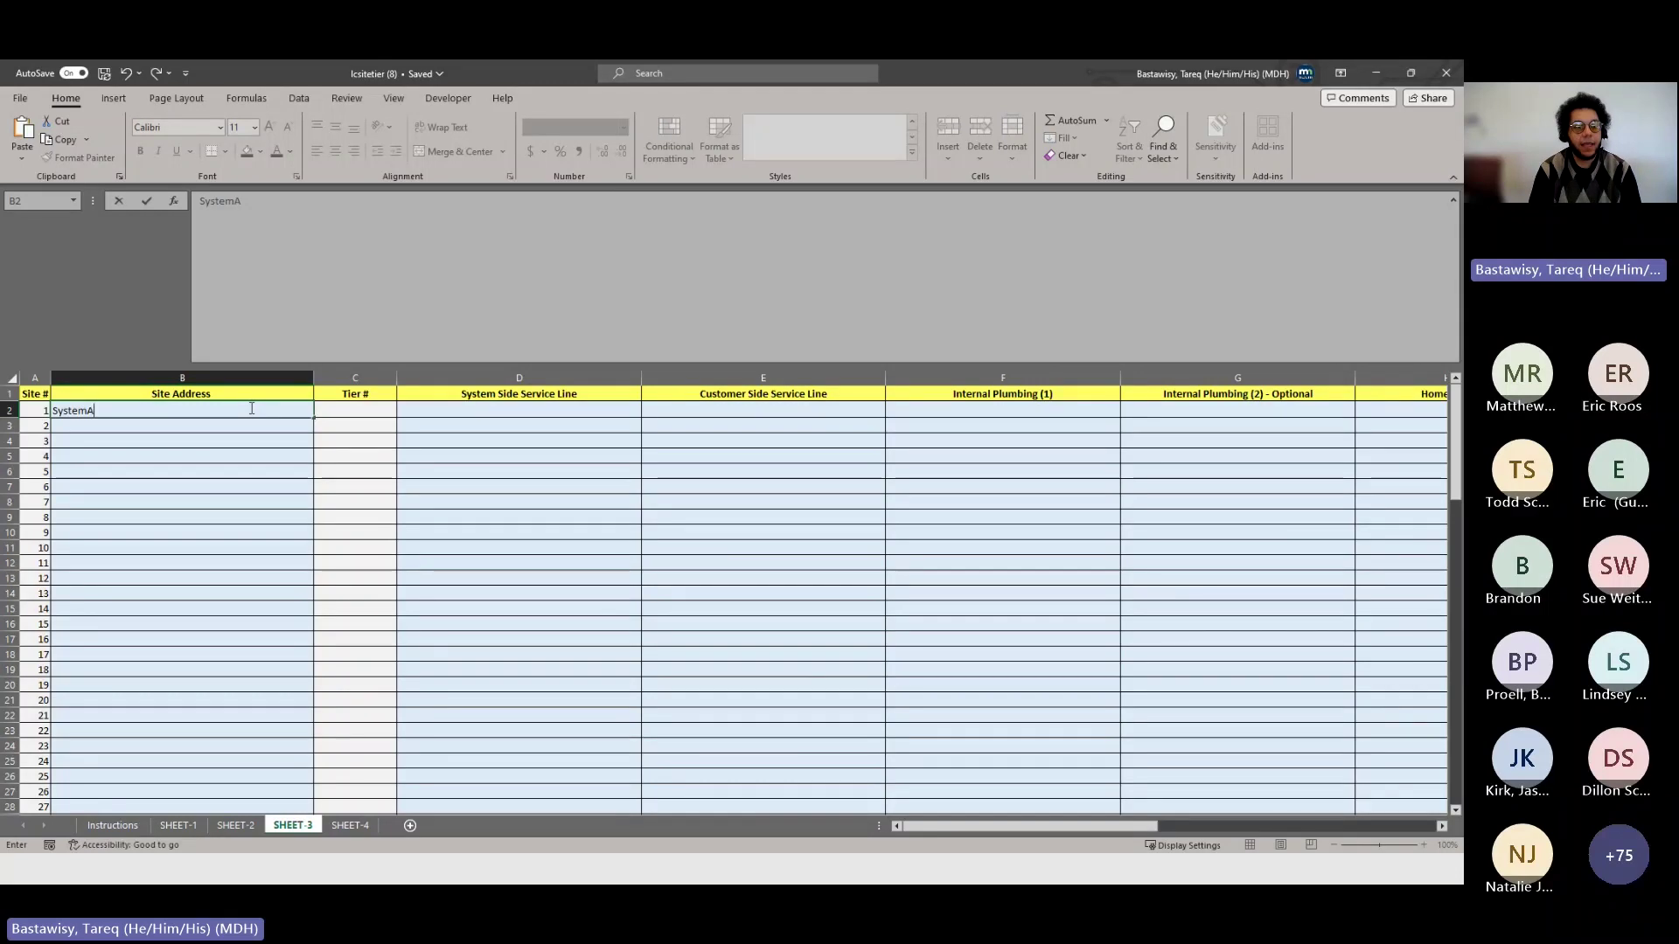
{"action": "type", "text": "_1"}
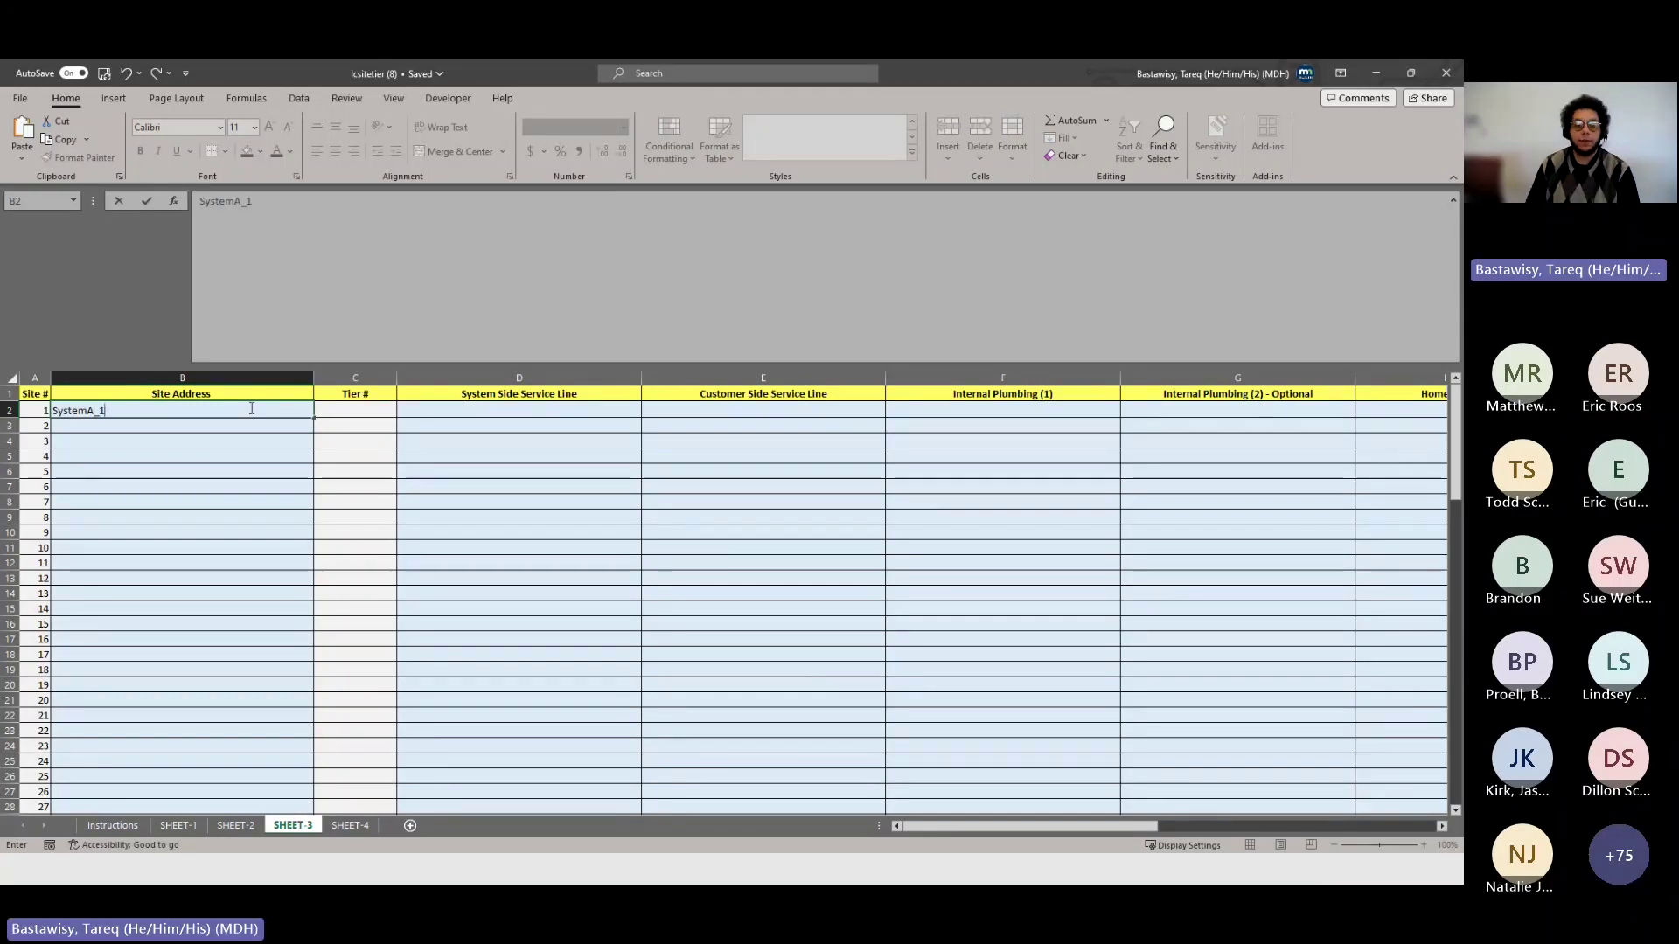
{"action": "left_click", "coordinate": [445, 411]}
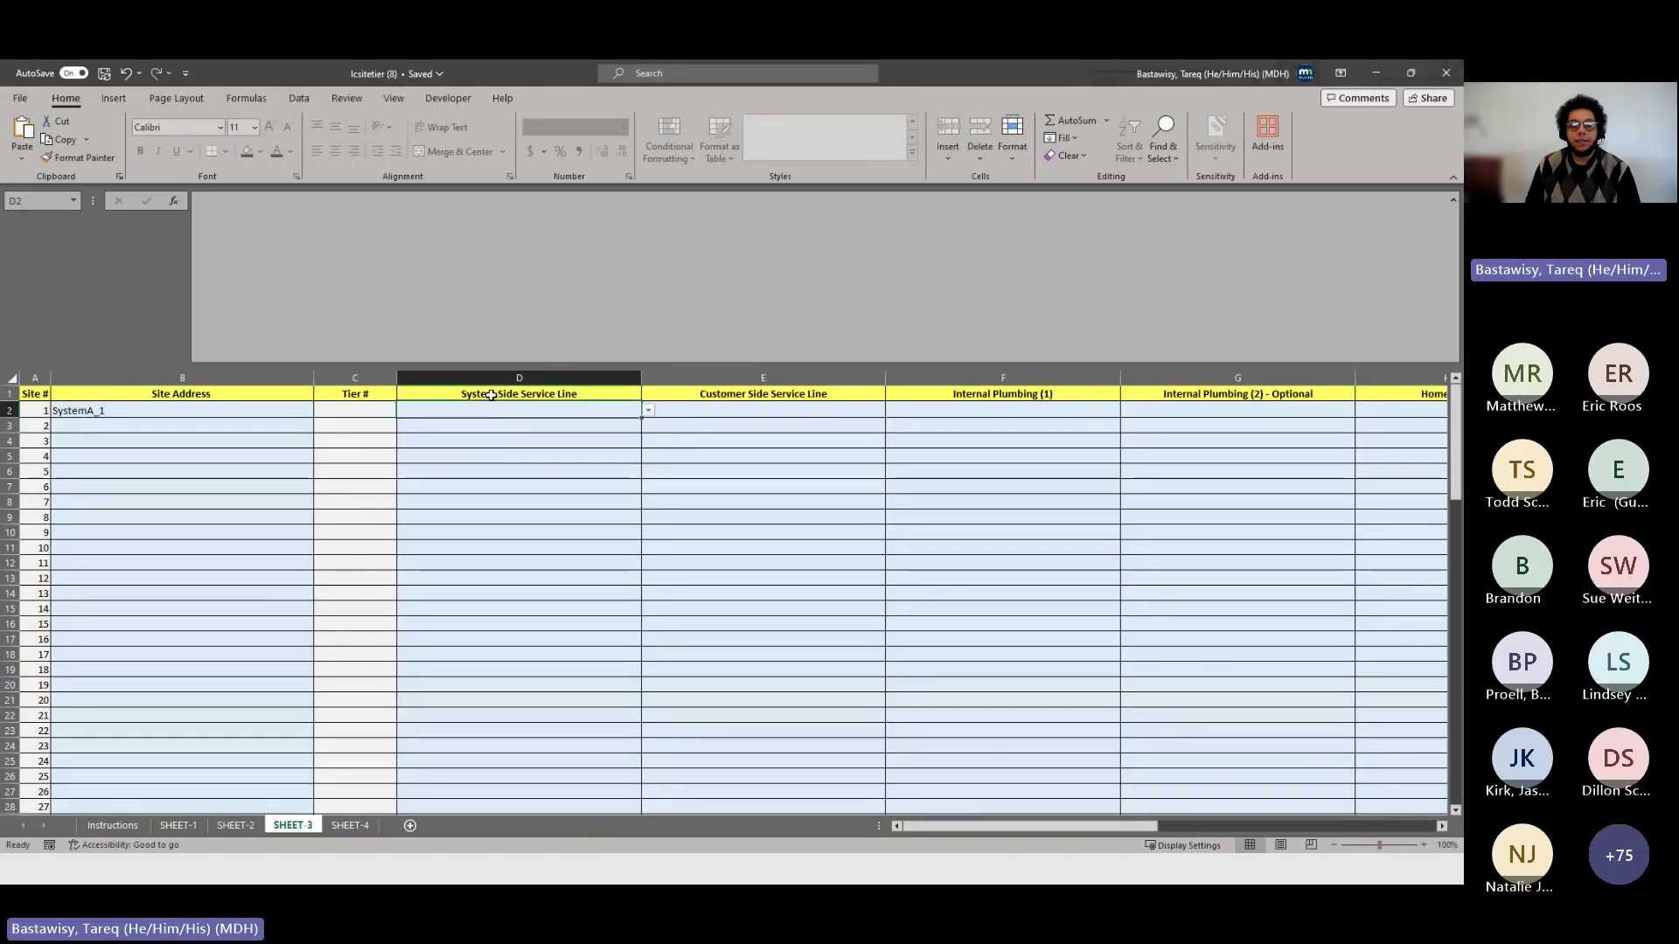
- Set site 1's system line to LEADSL, customer line to COPPSL, and internal plumbing to COPPER
{"action": "left_click", "coordinate": [648, 411]}
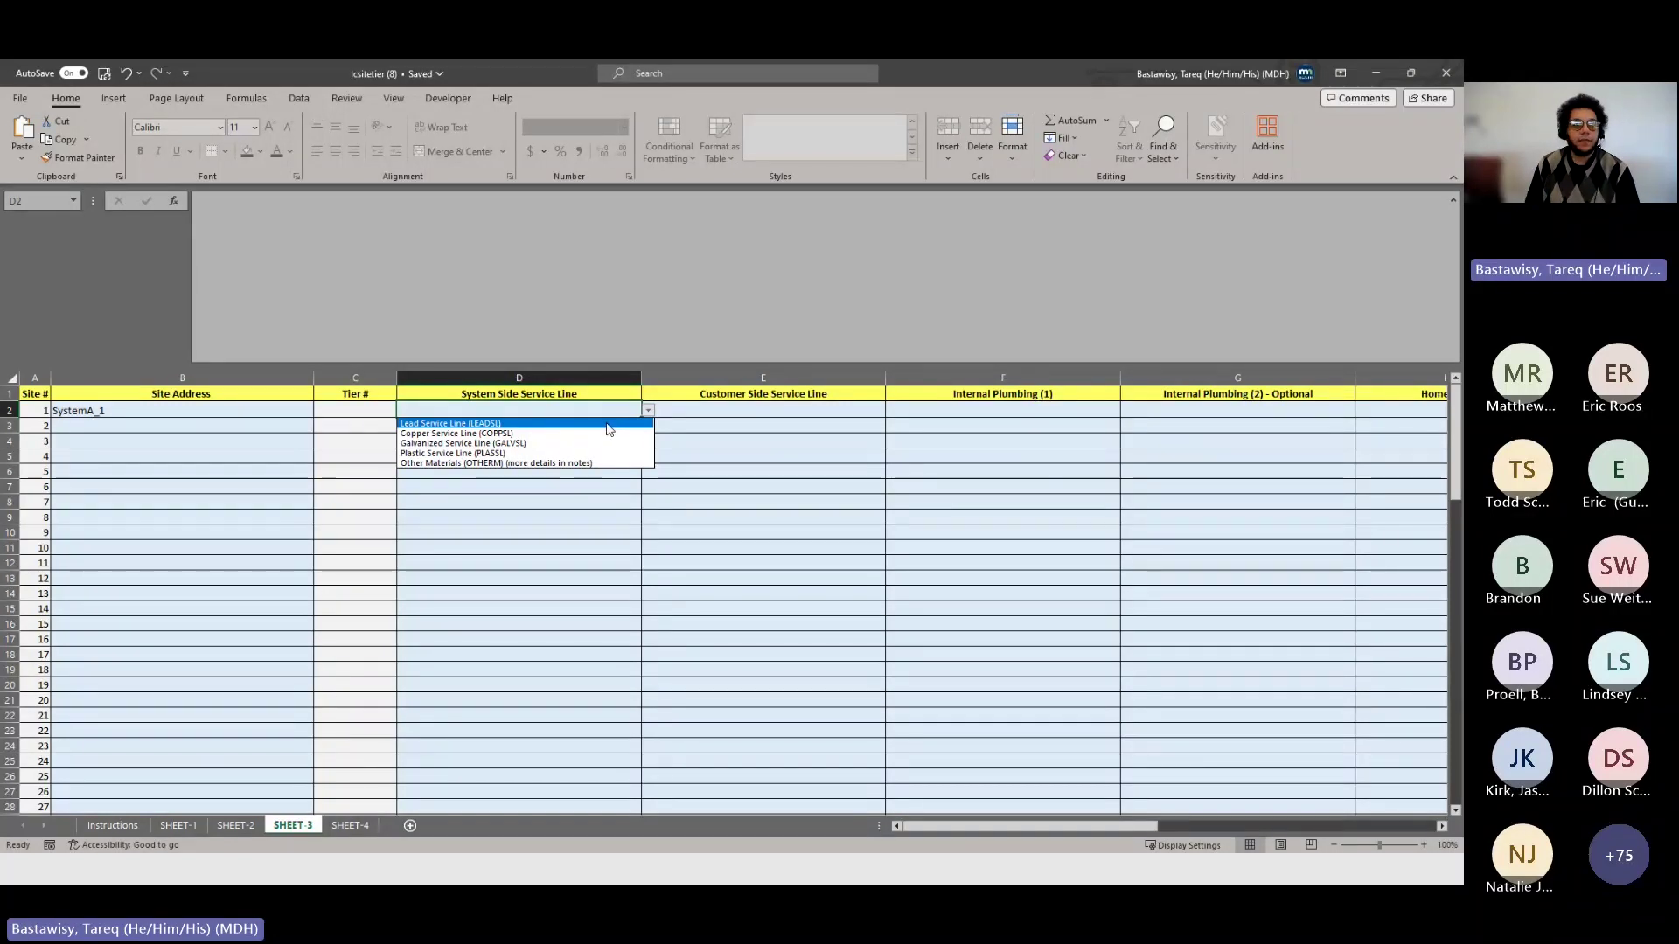
{"action": "left_click", "coordinate": [609, 424]}
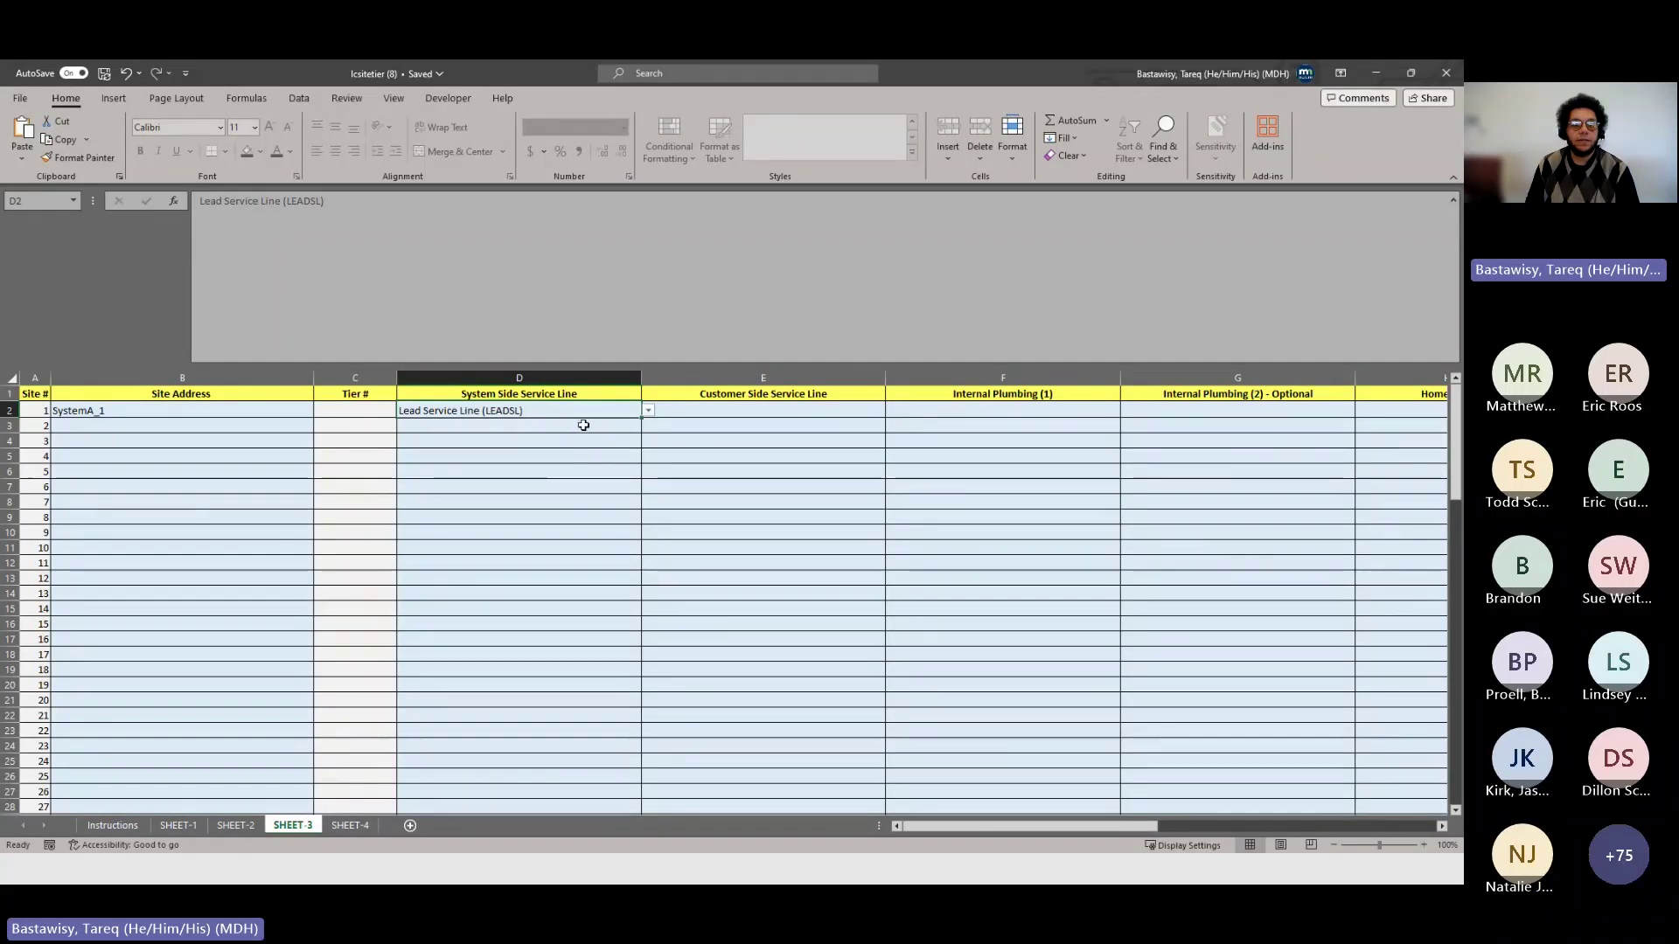
{"action": "left_click", "coordinate": [728, 411]}
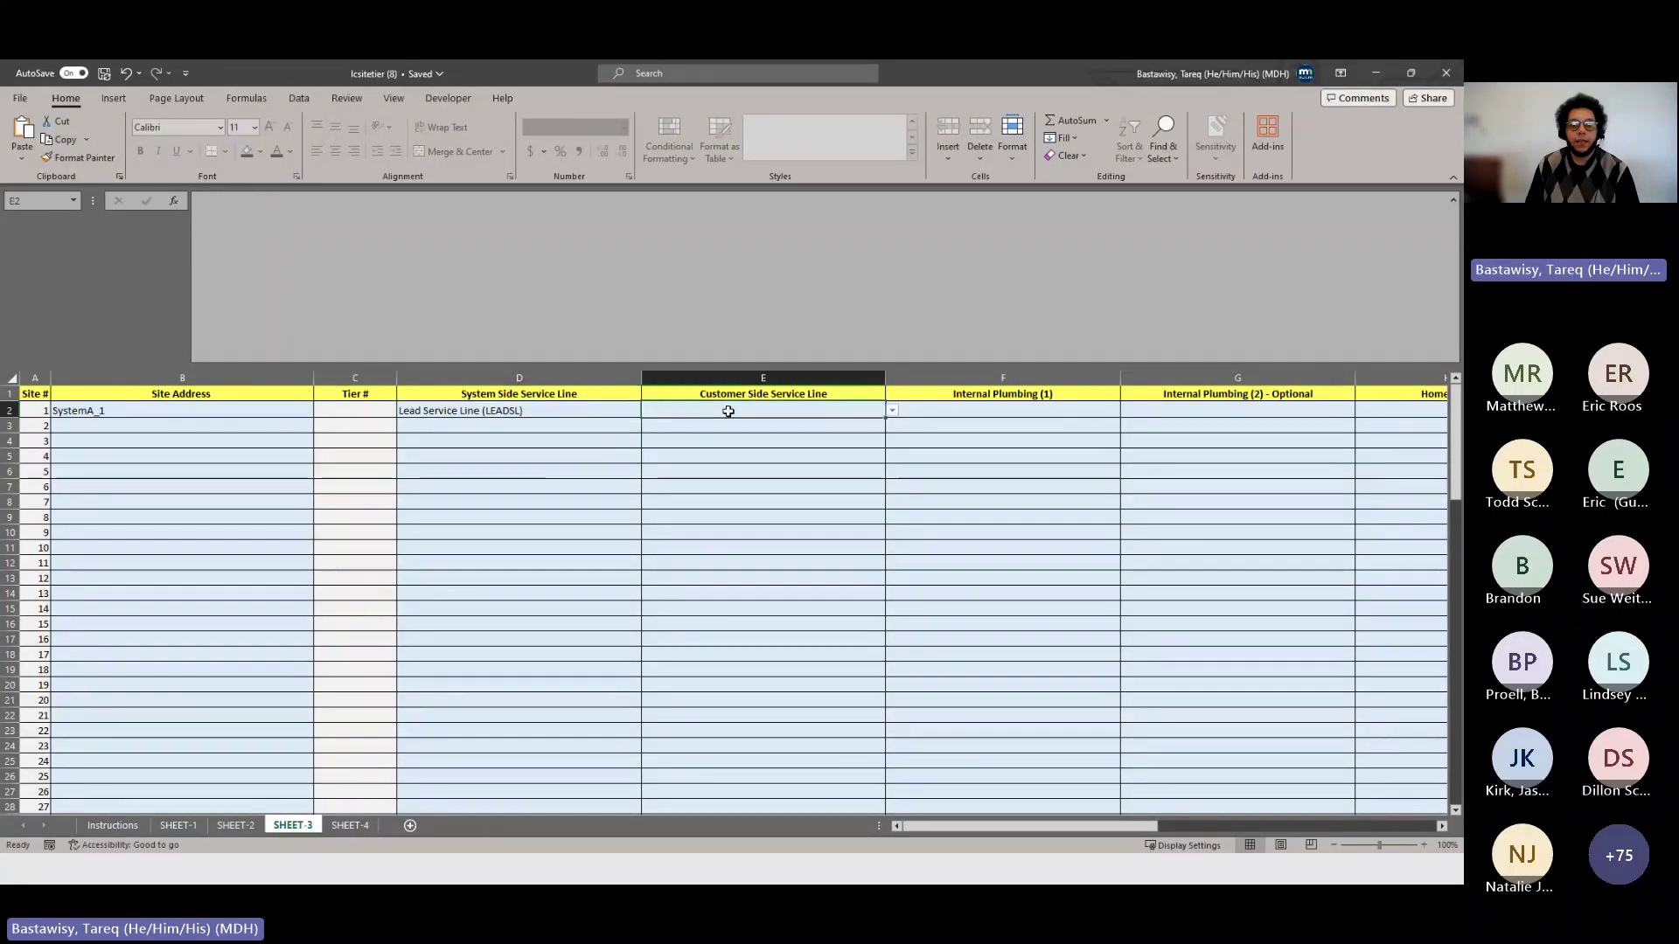
{"action": "left_click", "coordinate": [893, 411]}
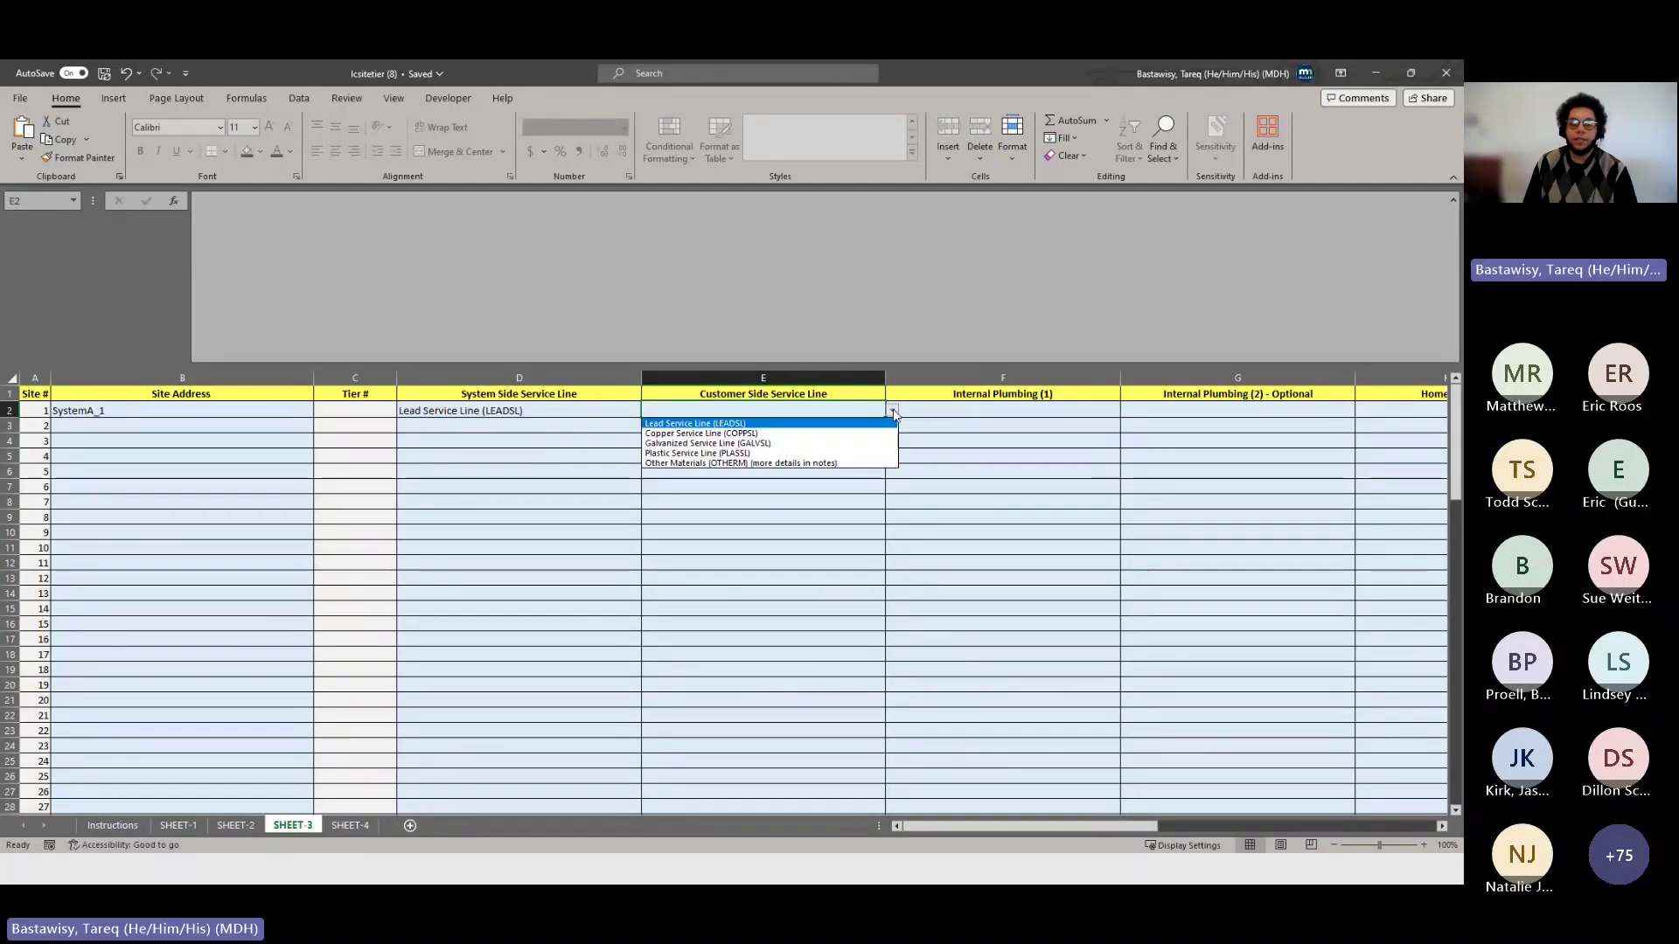
{"action": "left_click", "coordinate": [854, 434]}
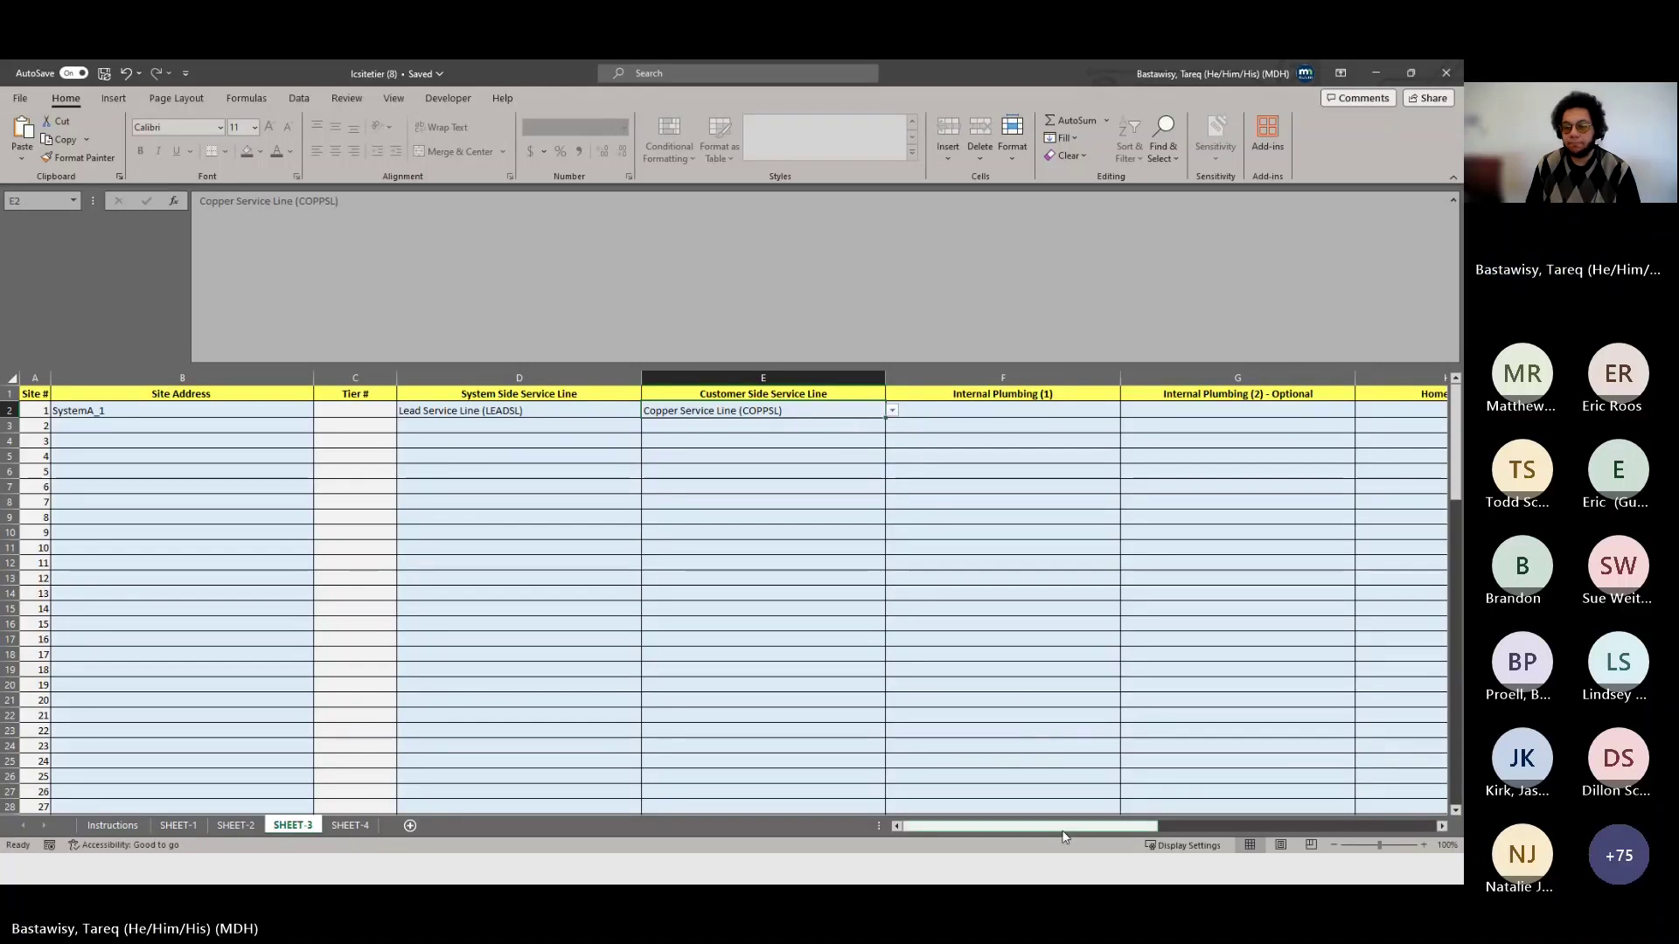
{"action": "left_click_drag", "start_coordinate": [1062, 829], "coordinate": [1102, 826]}
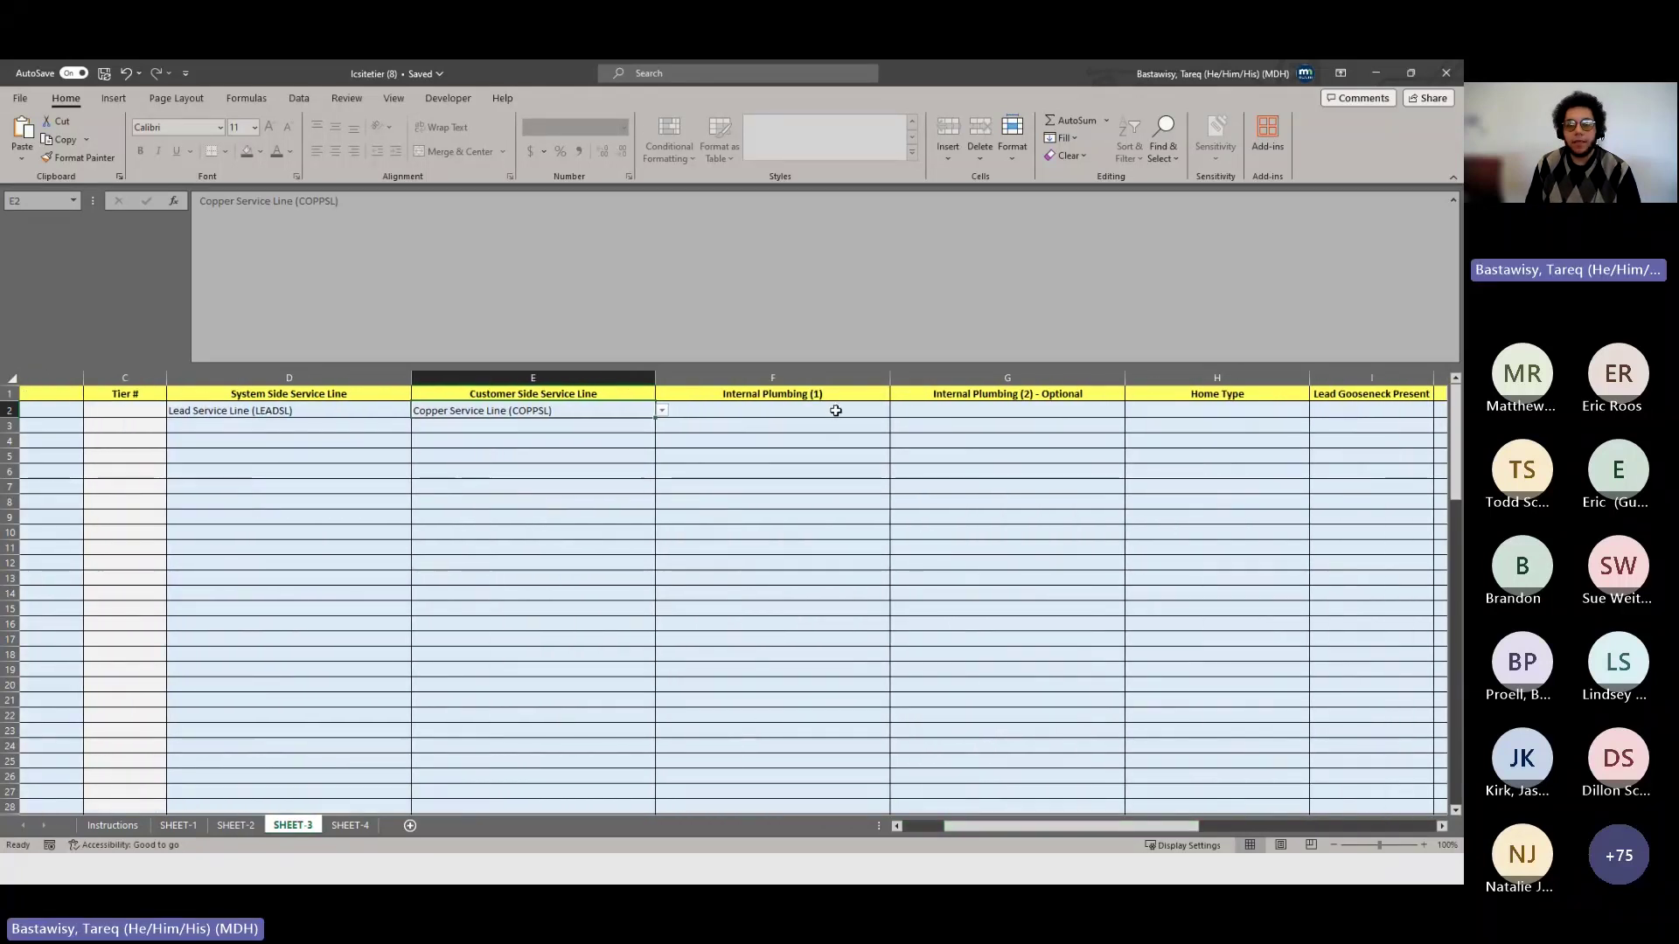
{"action": "left_click", "coordinate": [874, 411]}
{"action": "left_click", "coordinate": [897, 410]}
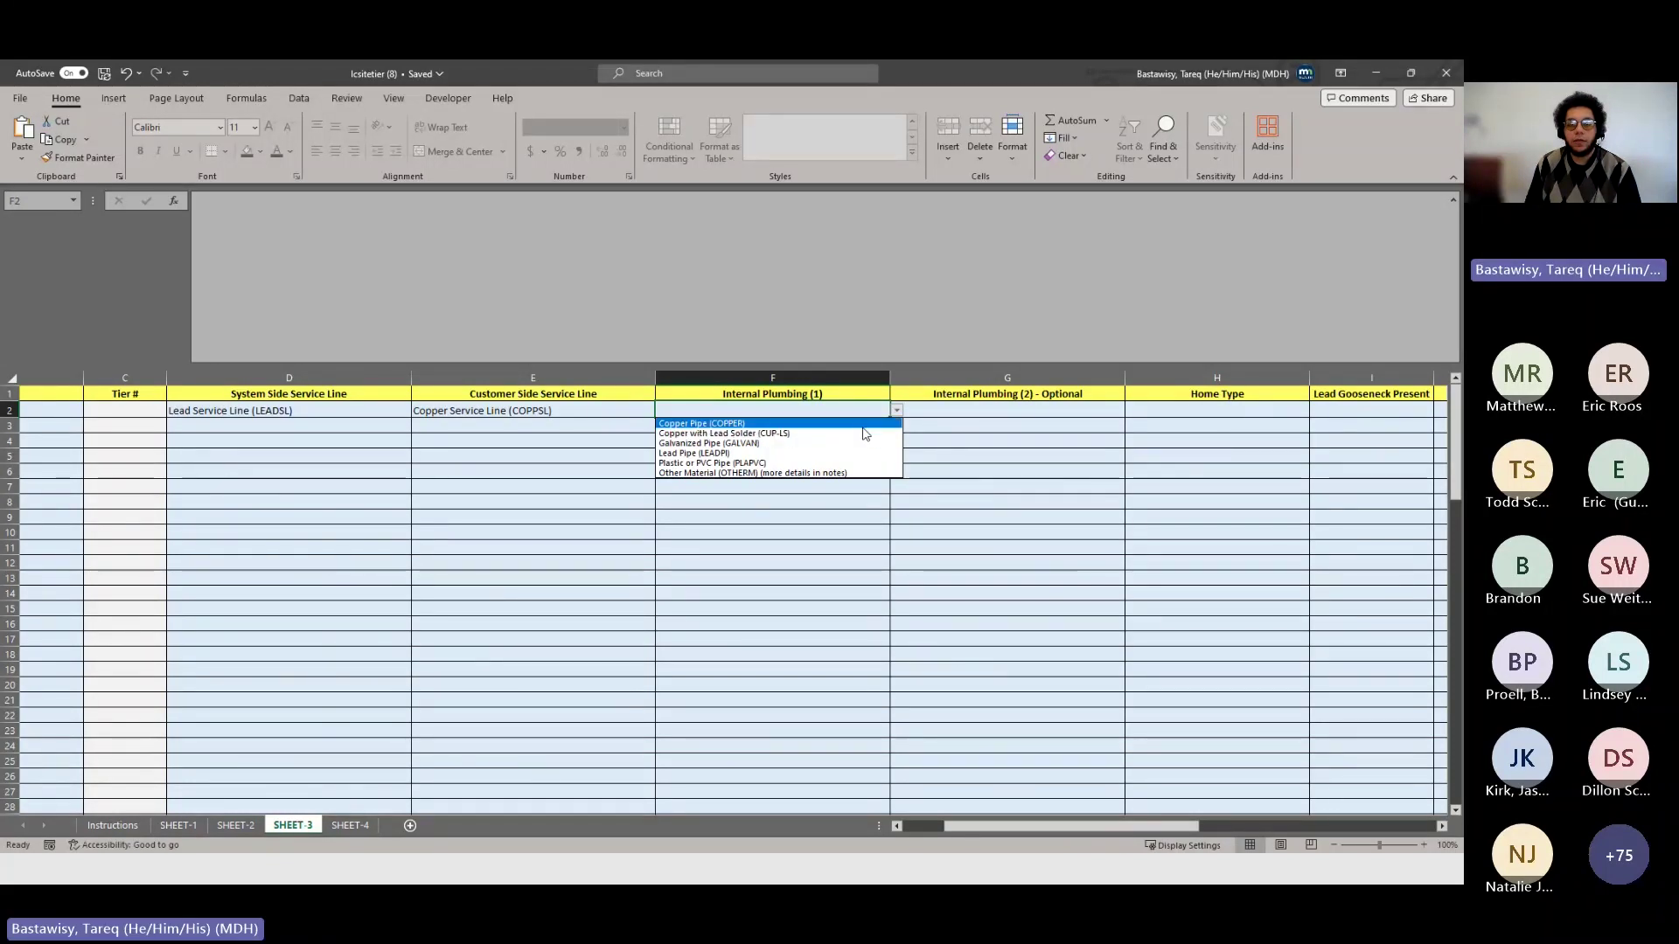
{"action": "left_click", "coordinate": [861, 424]}
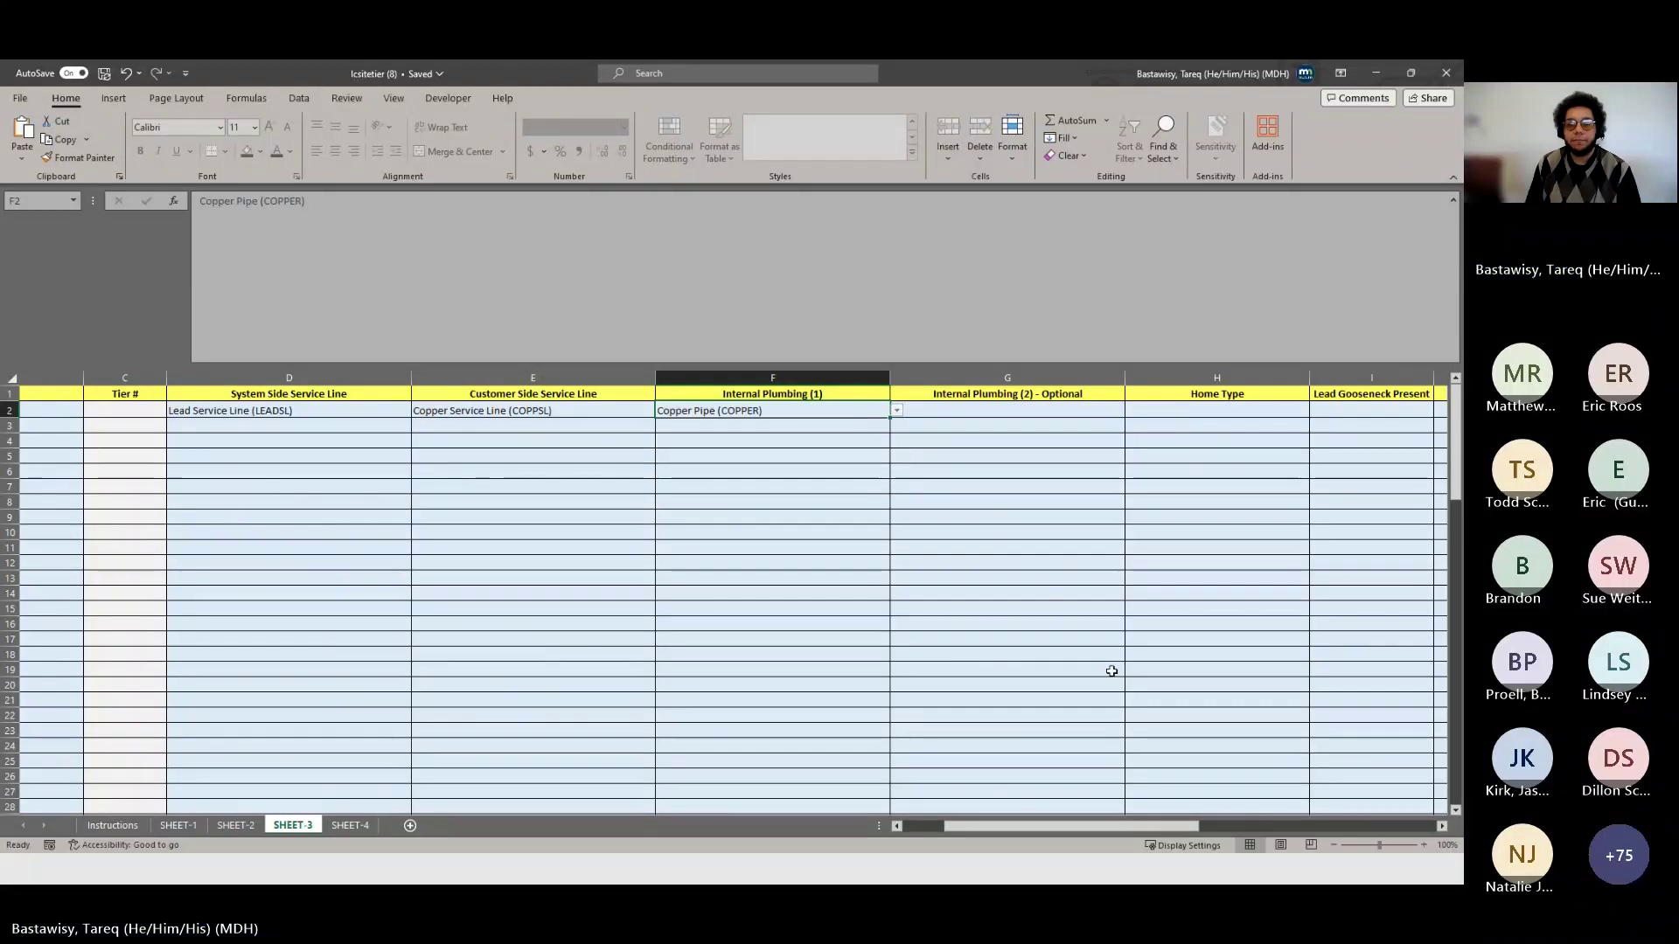
{"action": "left_click_drag", "start_coordinate": [1093, 833], "coordinate": [1135, 827]}
- Set site 1's second plumbing to PLAPVC and its home type to Single Family
{"action": "left_click", "coordinate": [874, 409]}
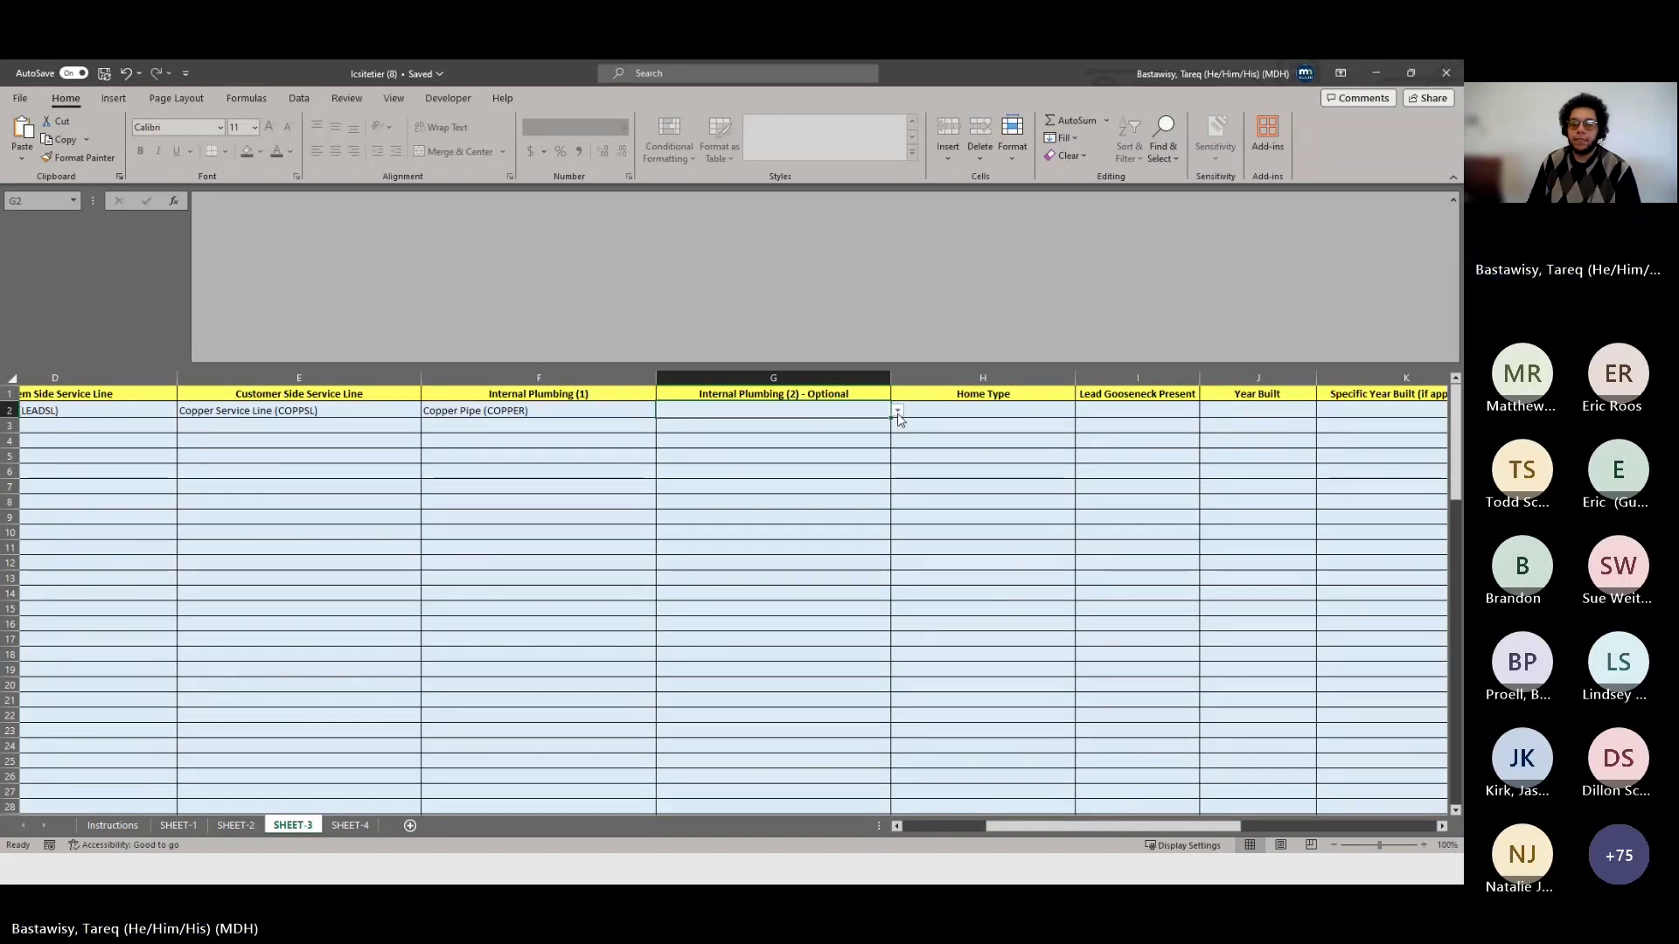
{"action": "left_click", "coordinate": [898, 418]}
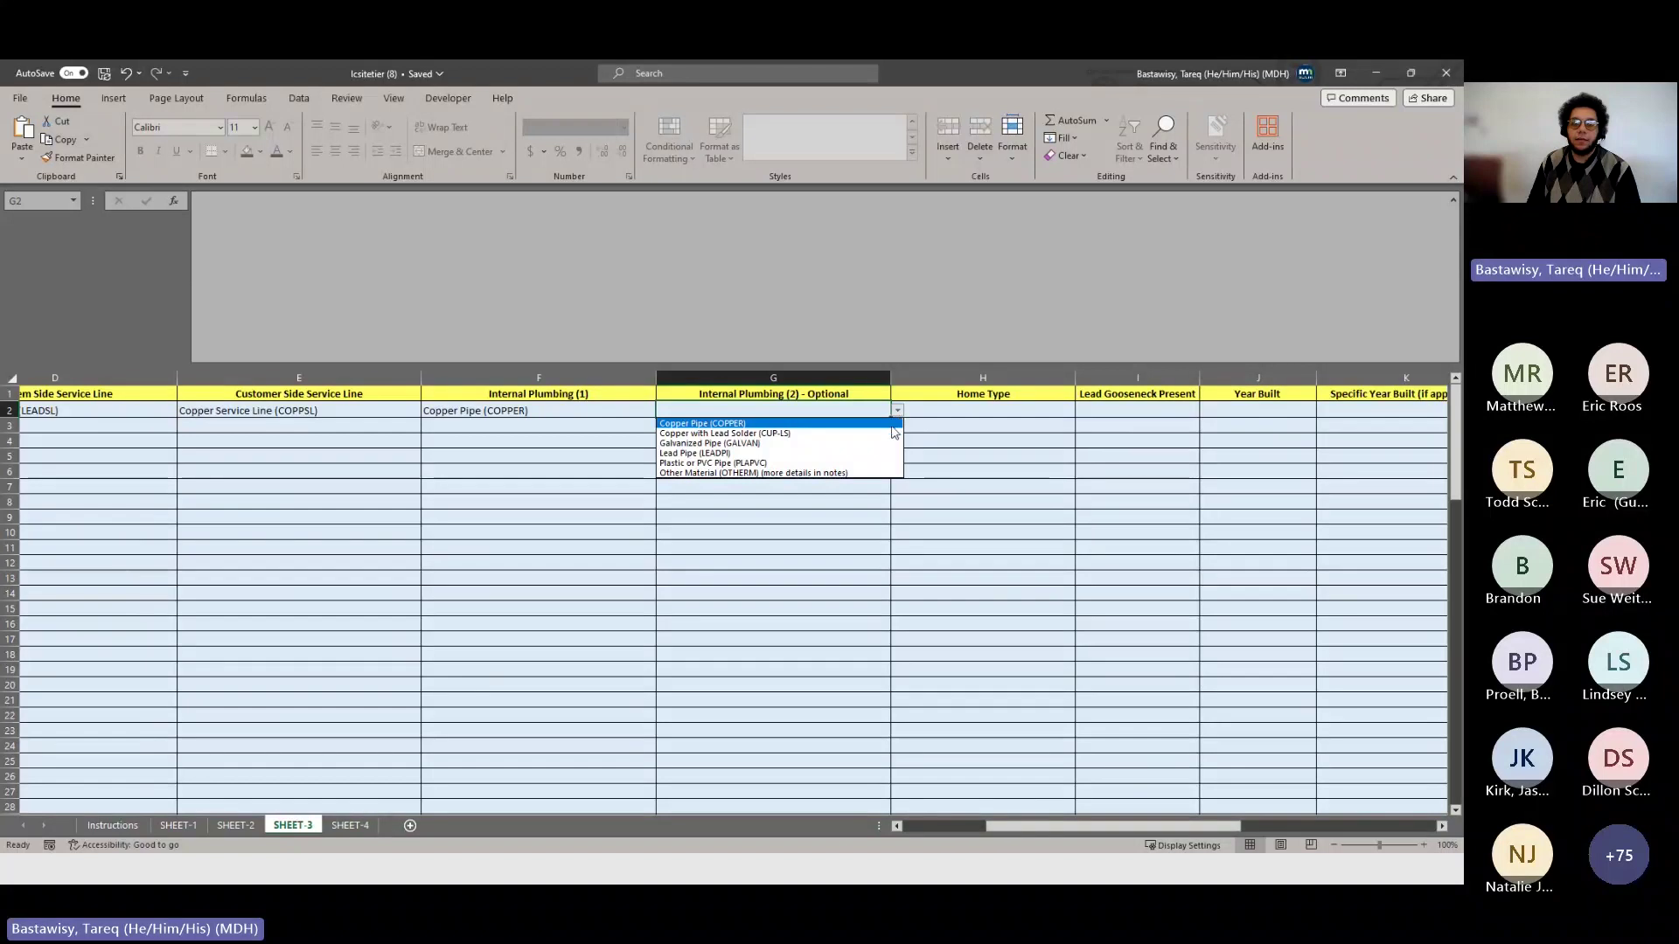
{"action": "left_click", "coordinate": [881, 463]}
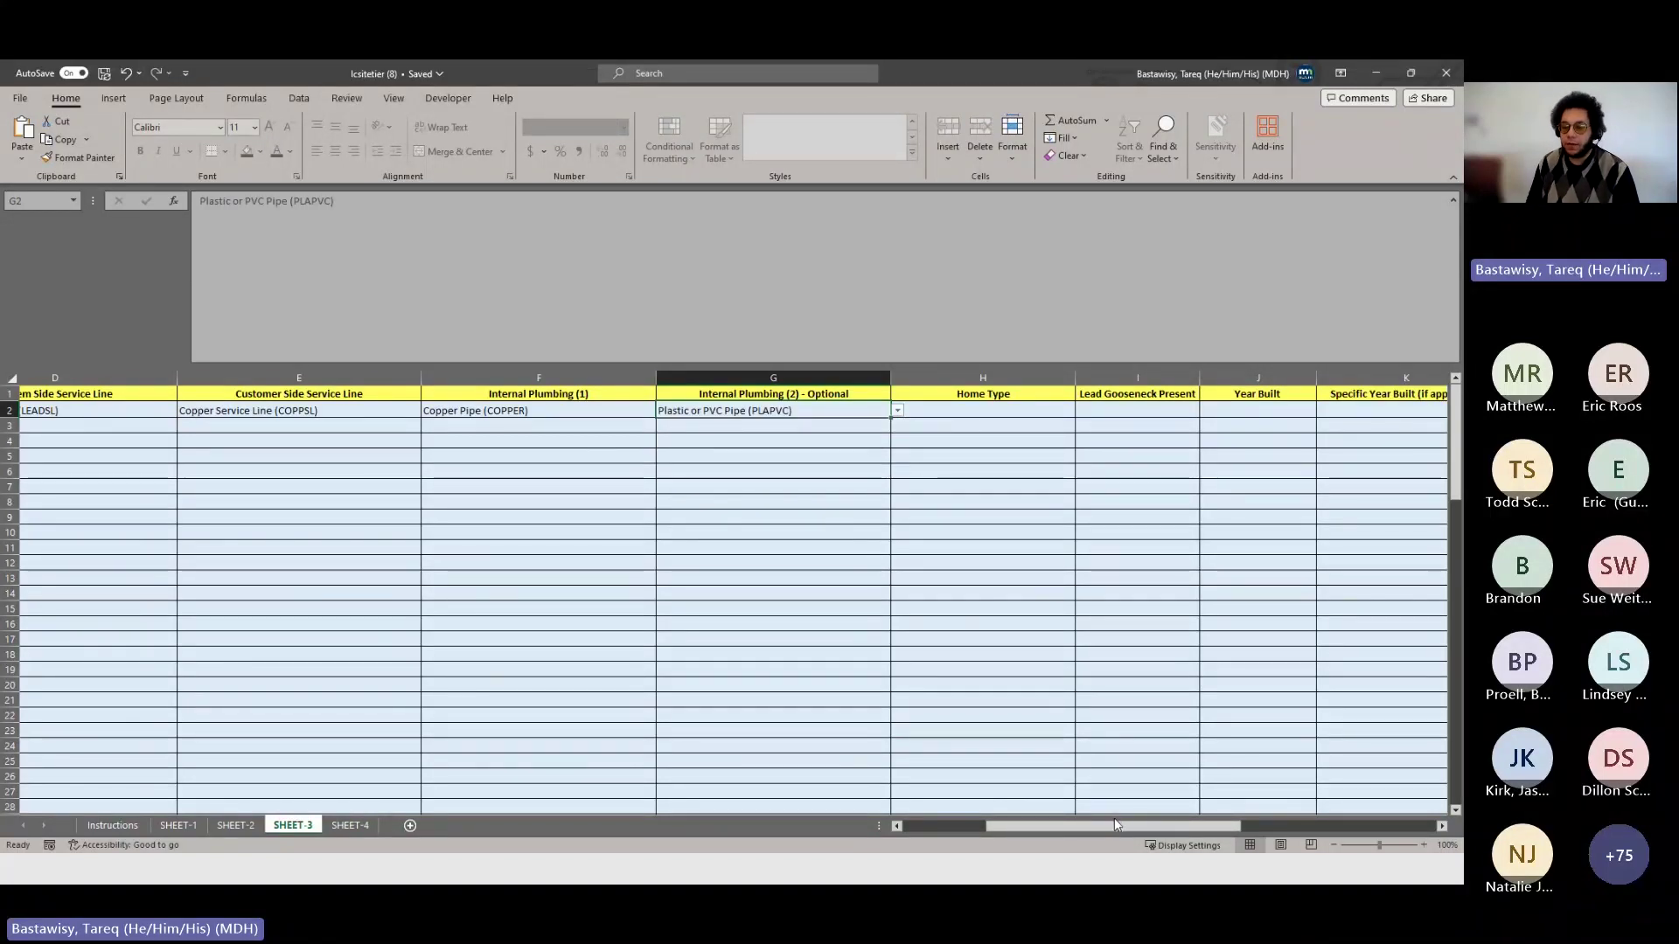
{"action": "left_click_drag", "start_coordinate": [1117, 825], "coordinate": [1184, 815]}
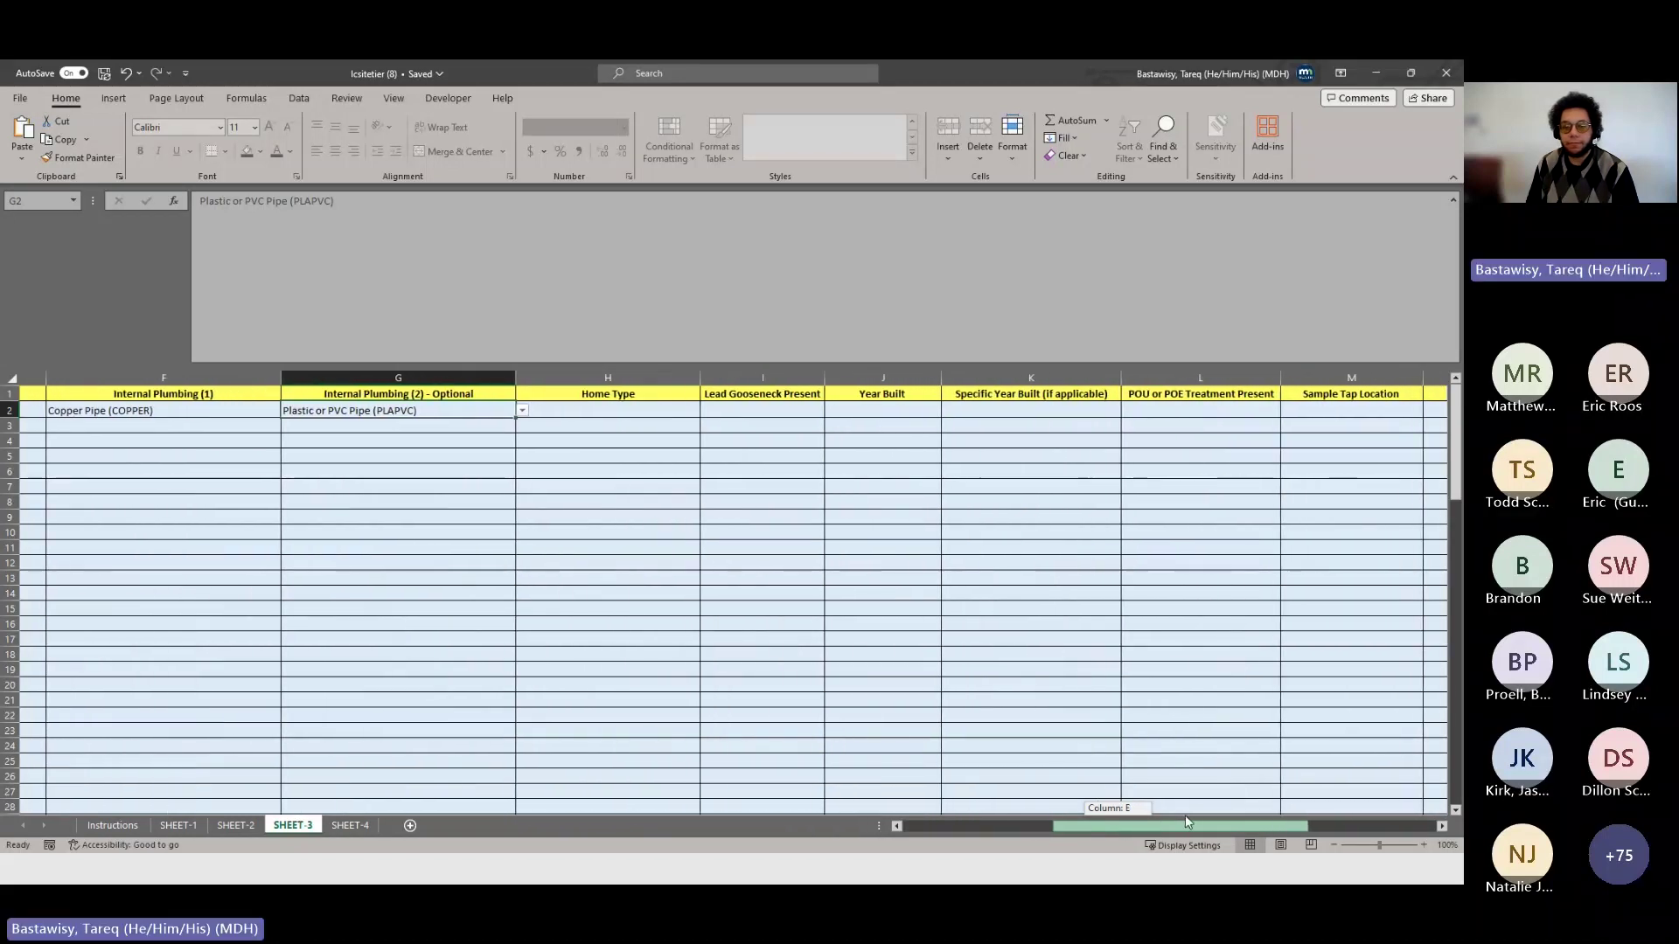
{"action": "left_click", "coordinate": [671, 410]}
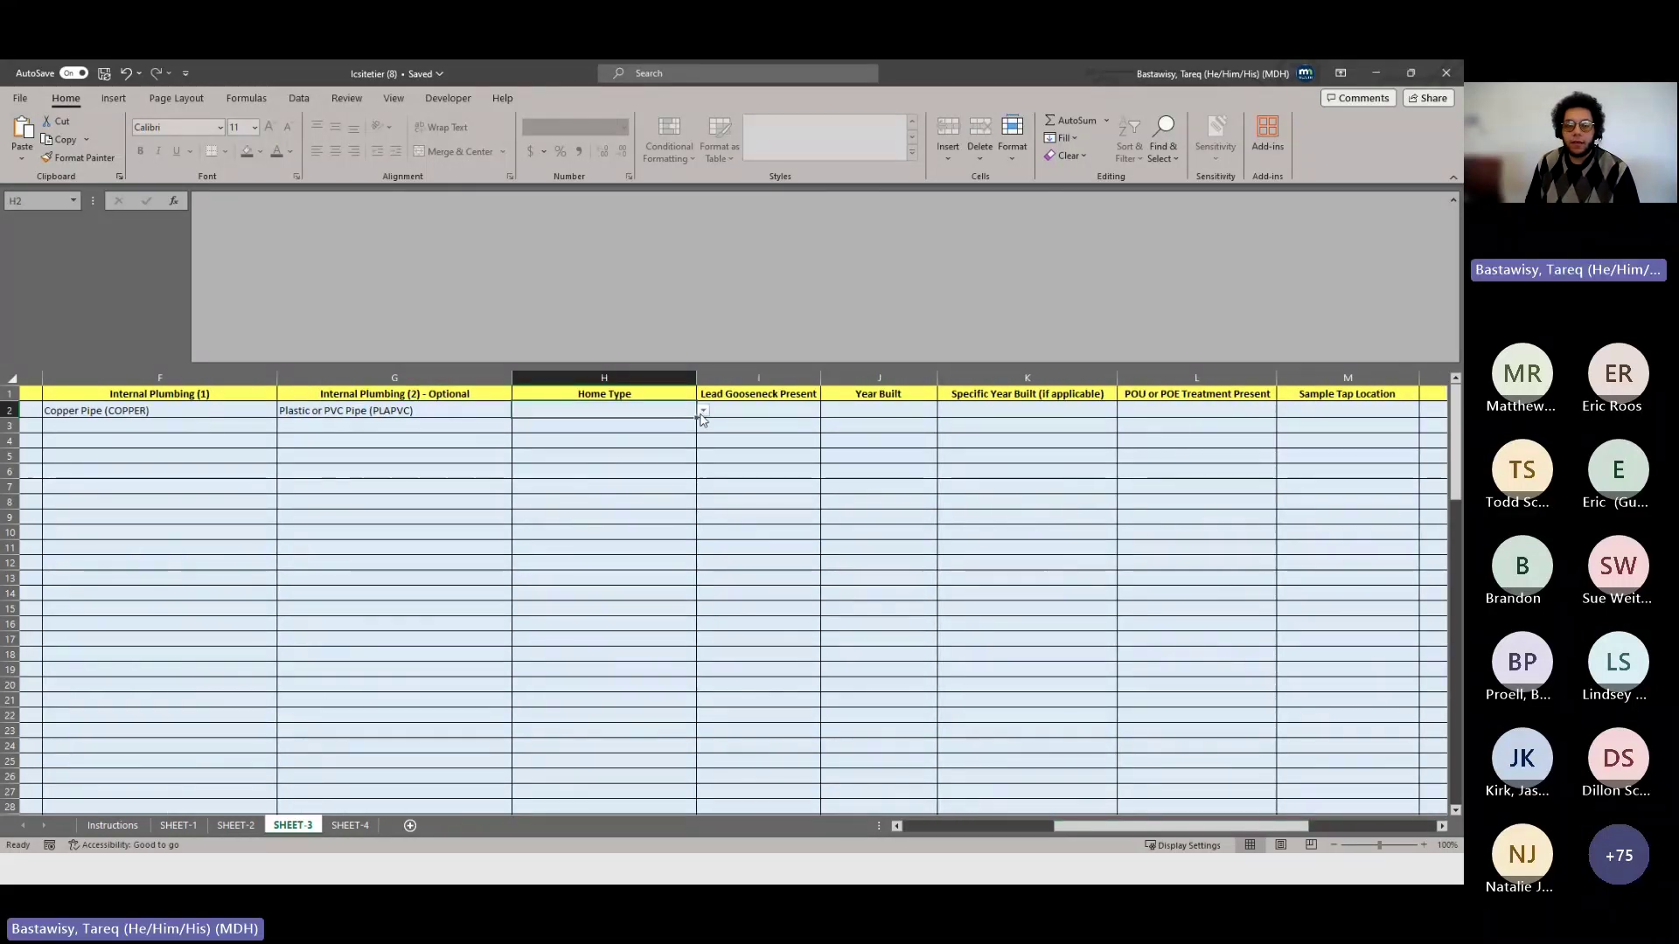
{"action": "left_click", "coordinate": [703, 411]}
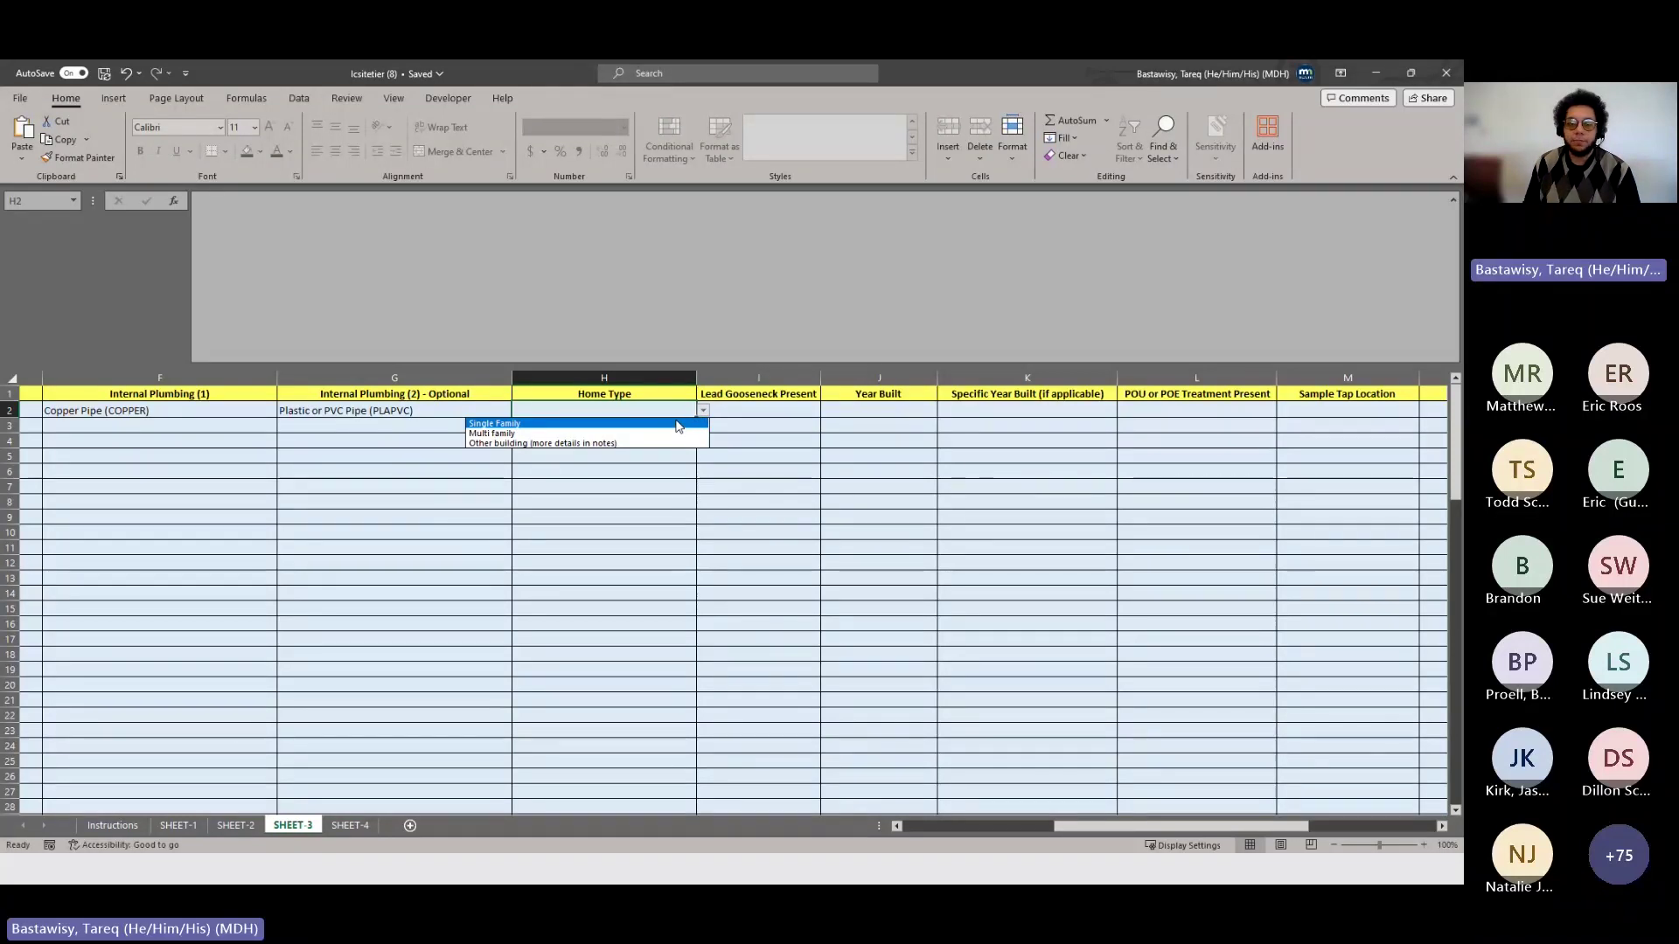
{"action": "left_click", "coordinate": [676, 424]}
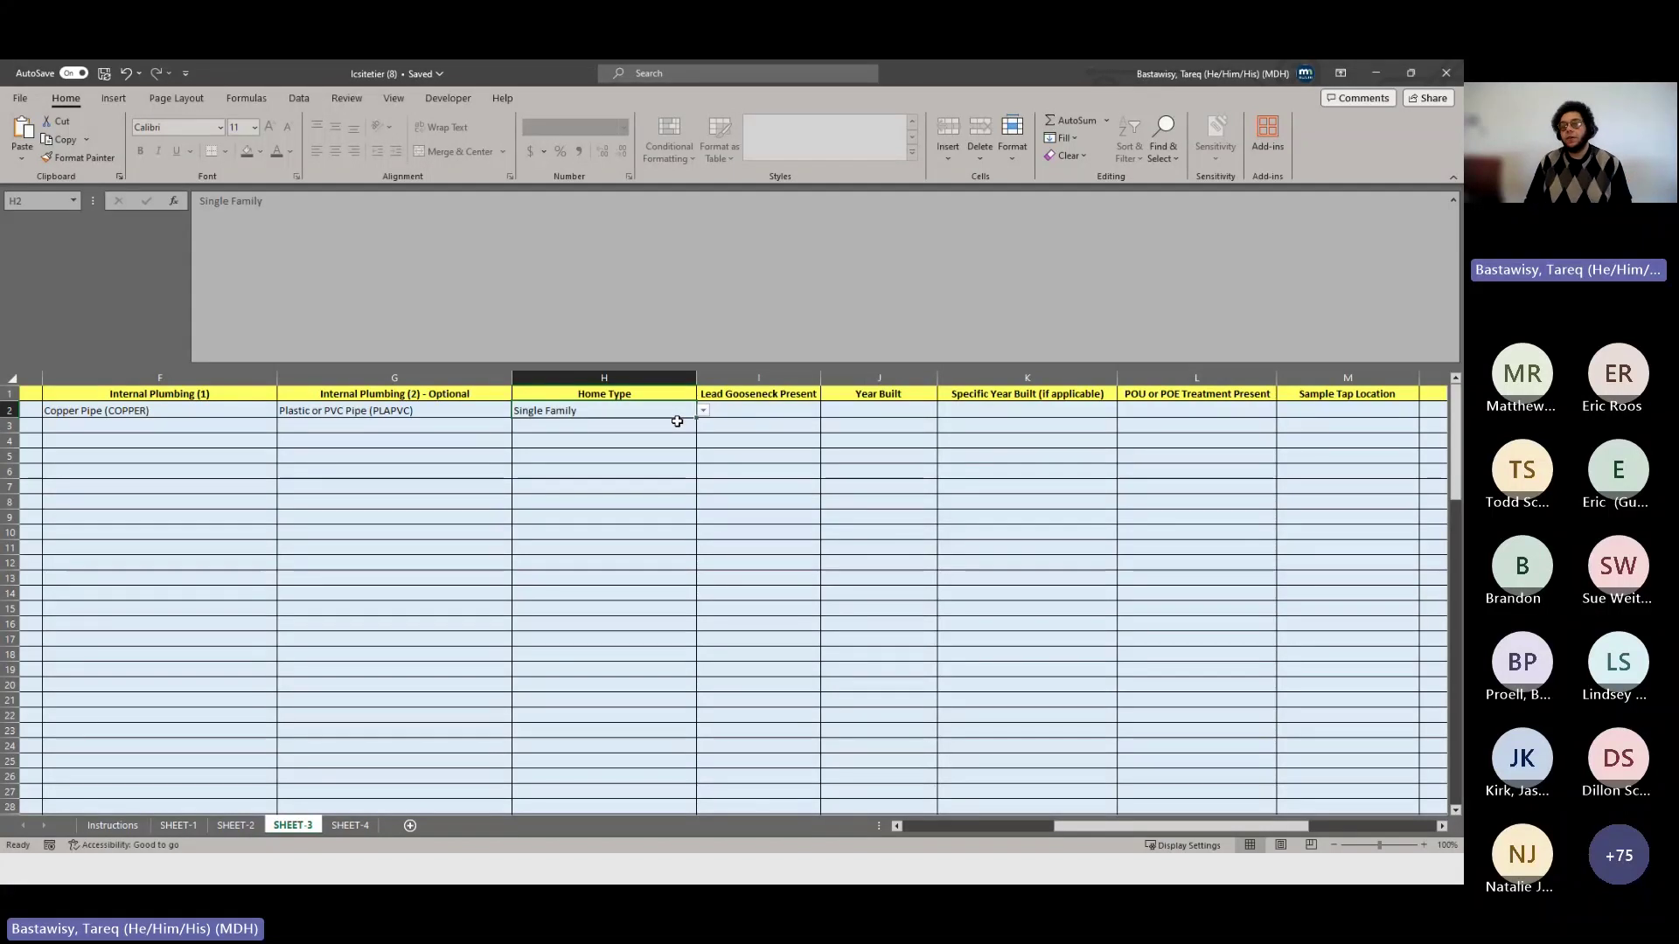
- Mark site 1's lead gooseneck as NO and year built as Between 1983 and 1985
{"action": "left_click", "coordinate": [804, 408]}
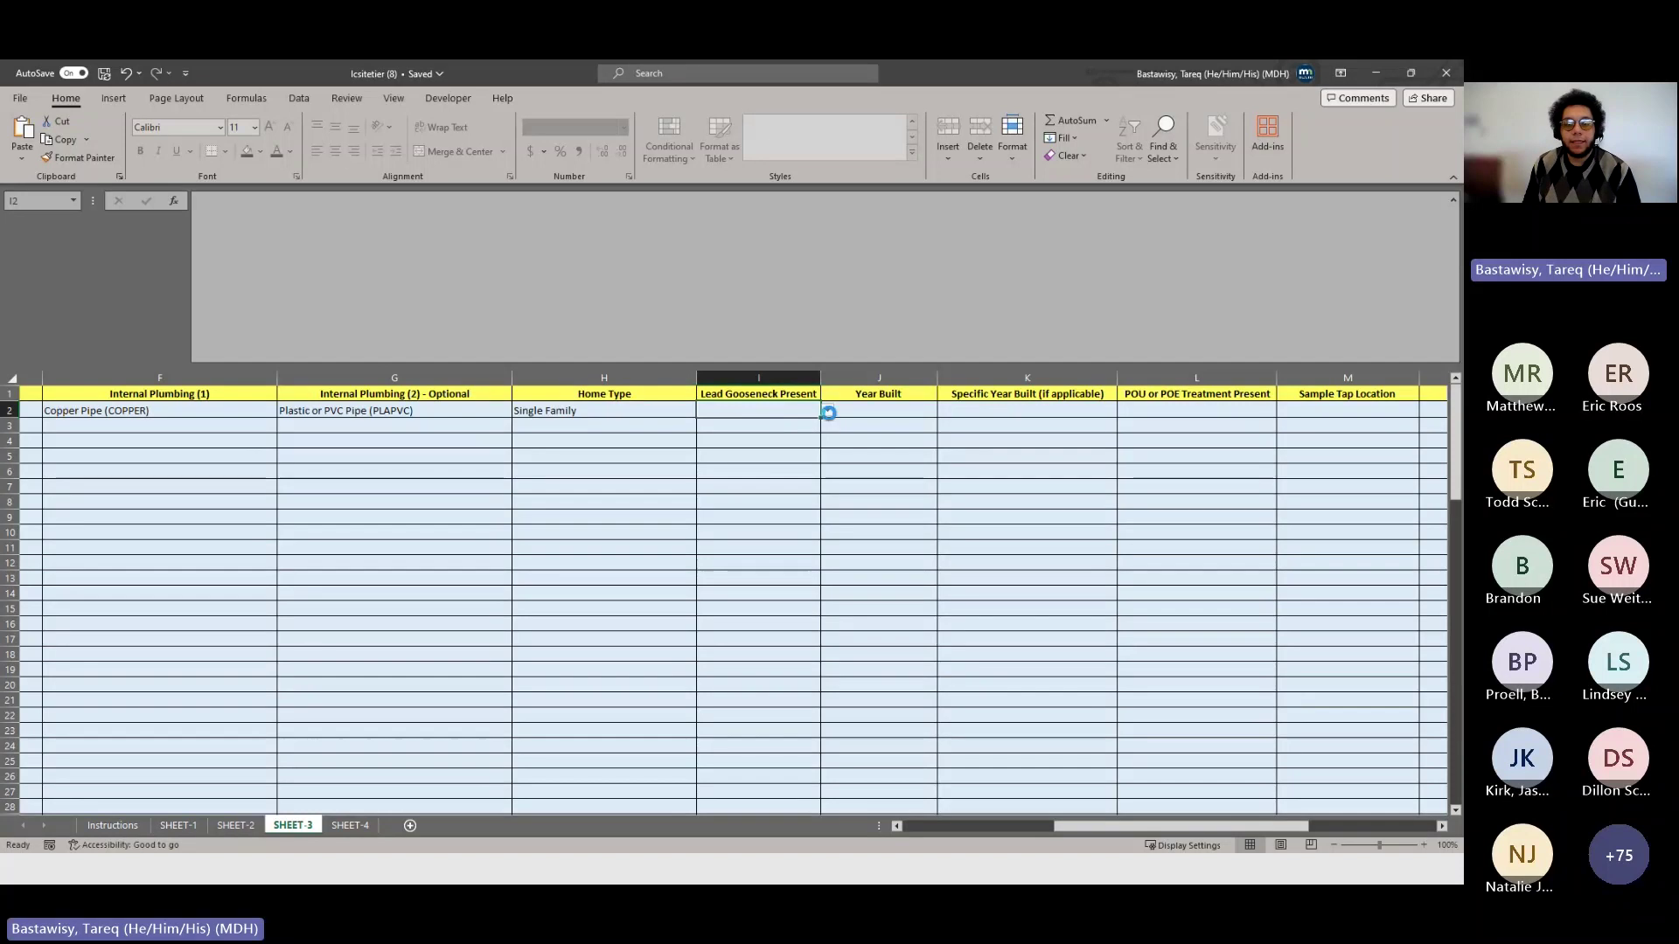
{"action": "left_click", "coordinate": [827, 410]}
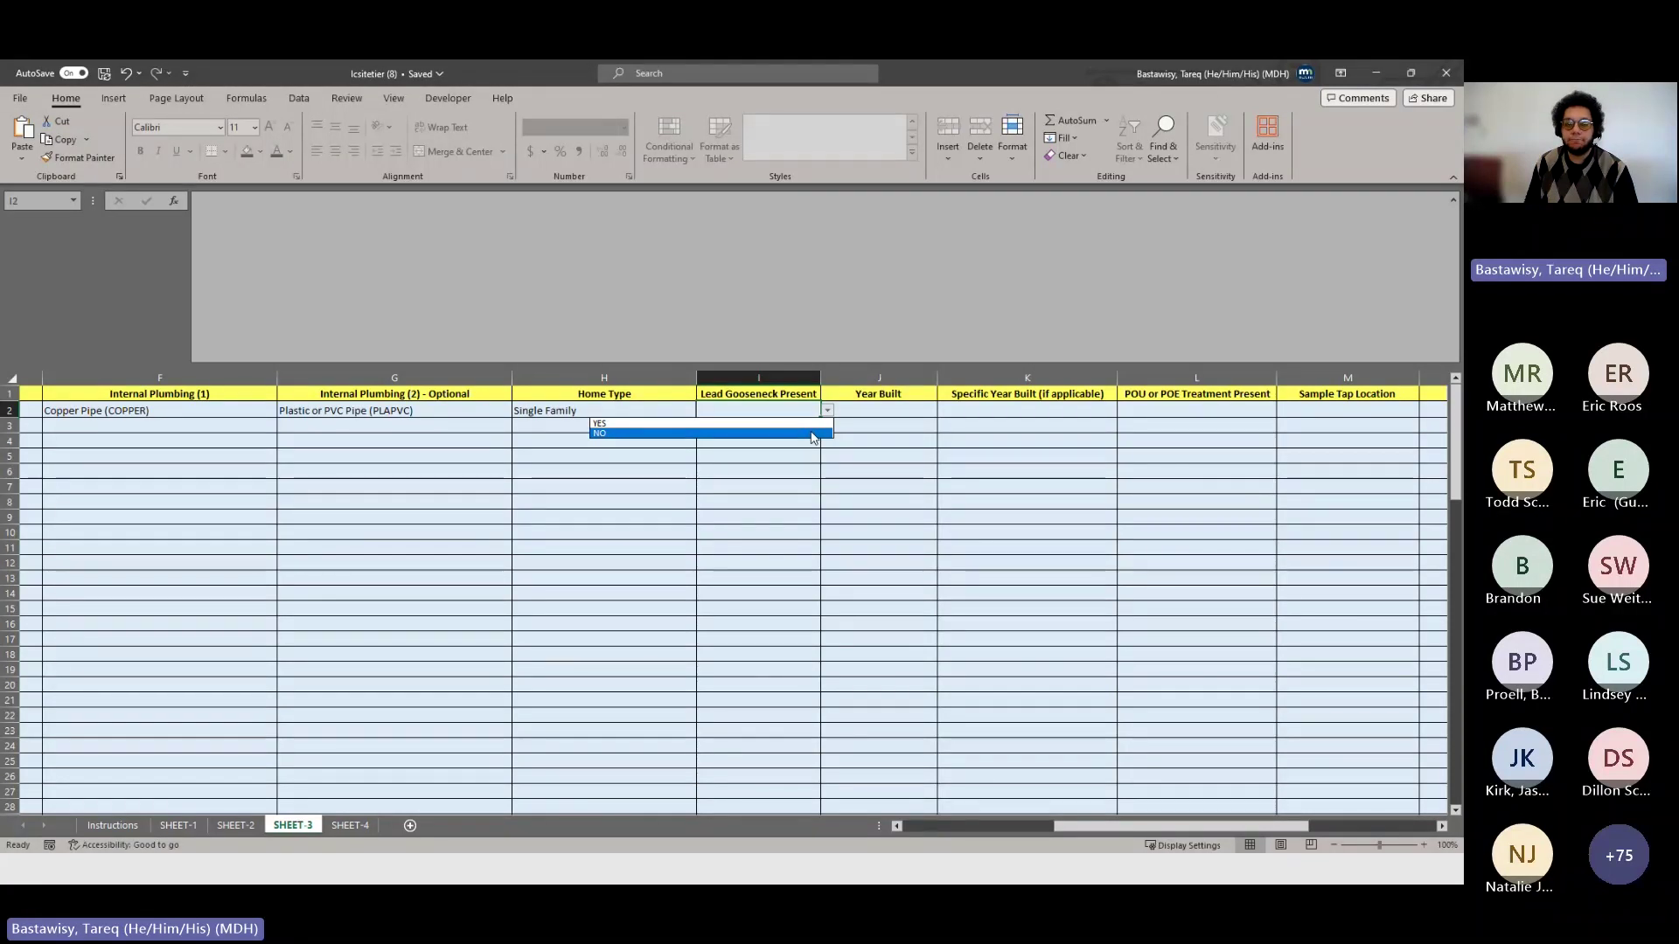
{"action": "left_click", "coordinate": [812, 437]}
{"action": "left_click", "coordinate": [873, 409]}
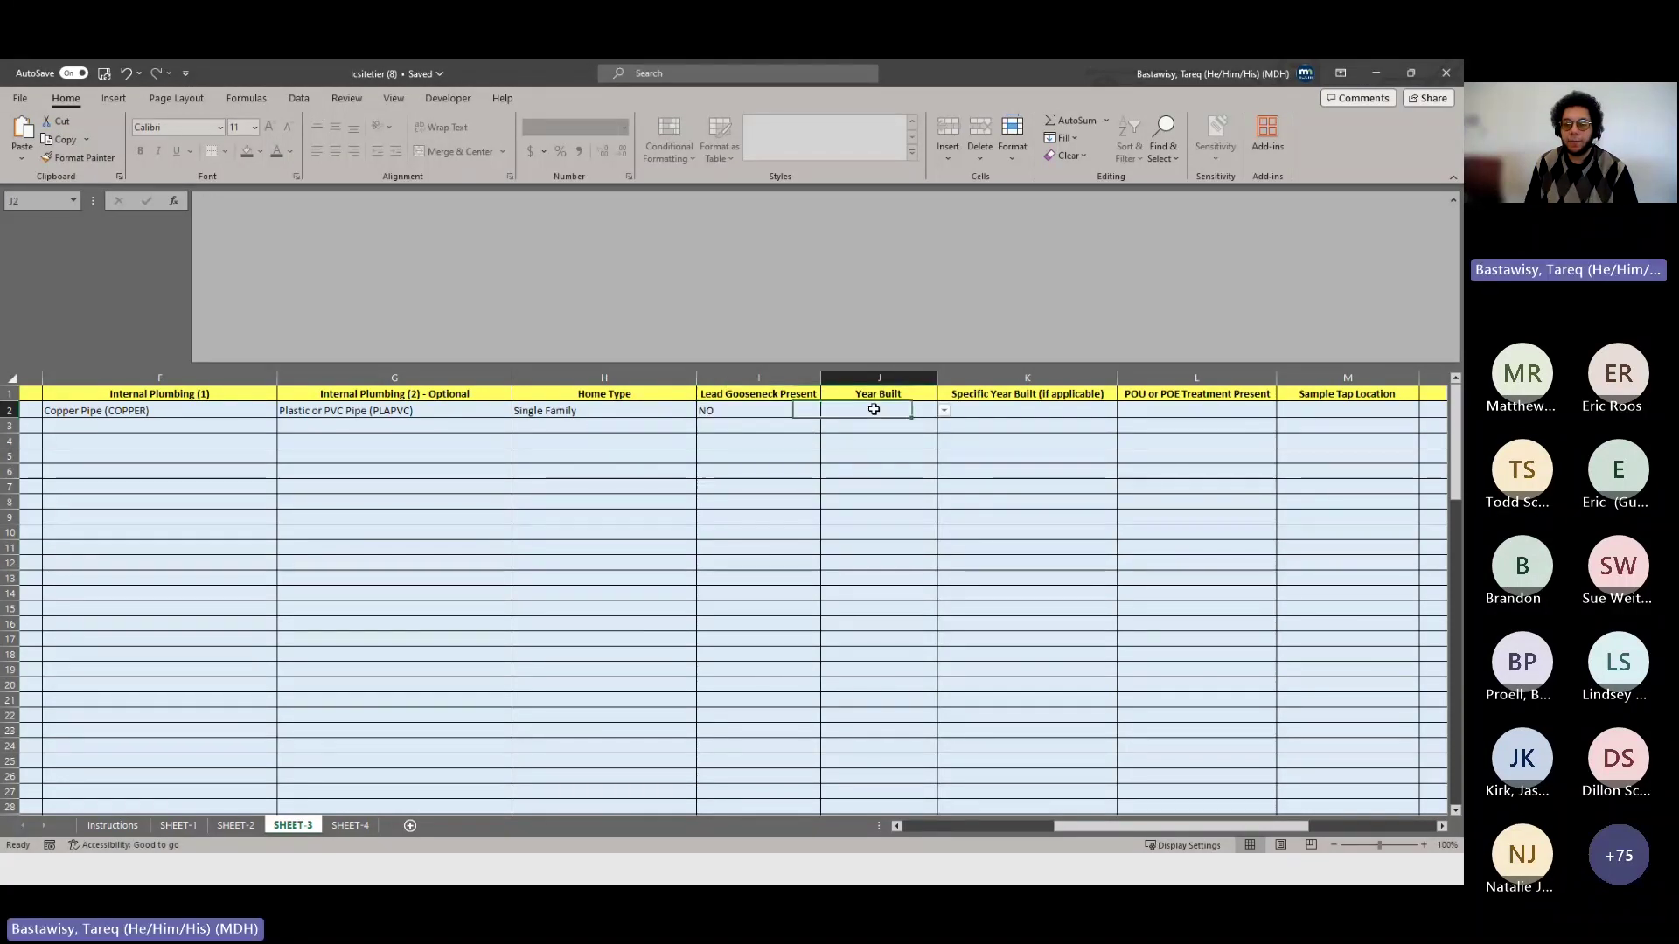
{"action": "left_click", "coordinate": [945, 410]}
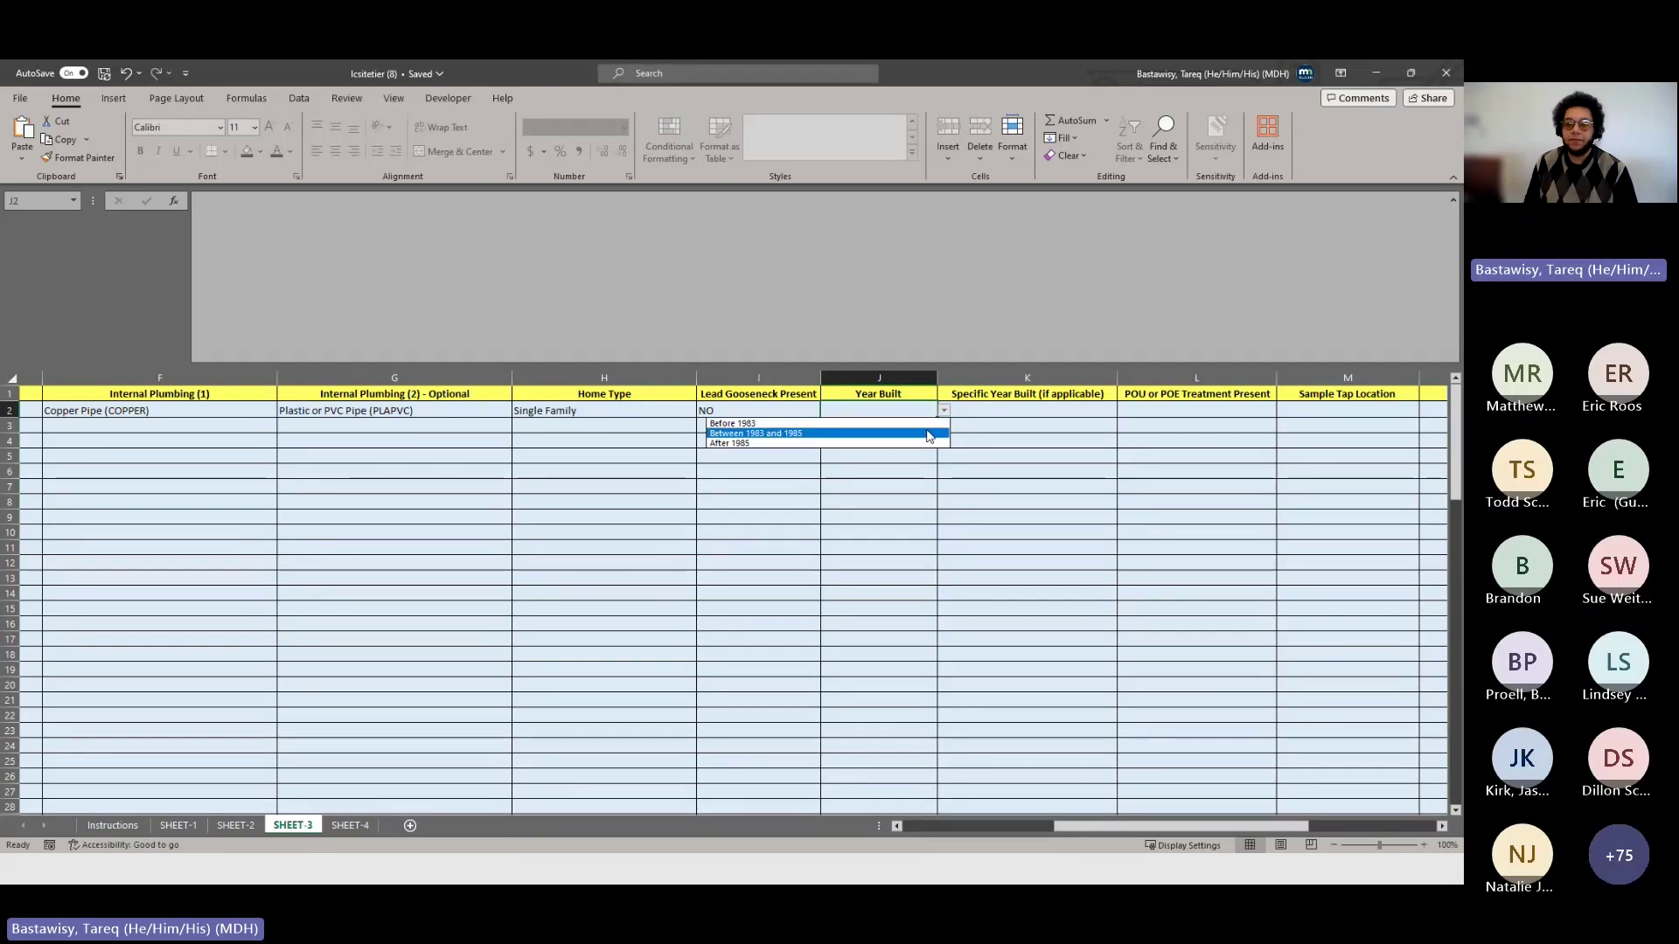
{"action": "left_click", "coordinate": [929, 434]}
- Record 1984 as site 1's specific year built and POU or POE treatment as NO
{"action": "left_click", "coordinate": [980, 412]}
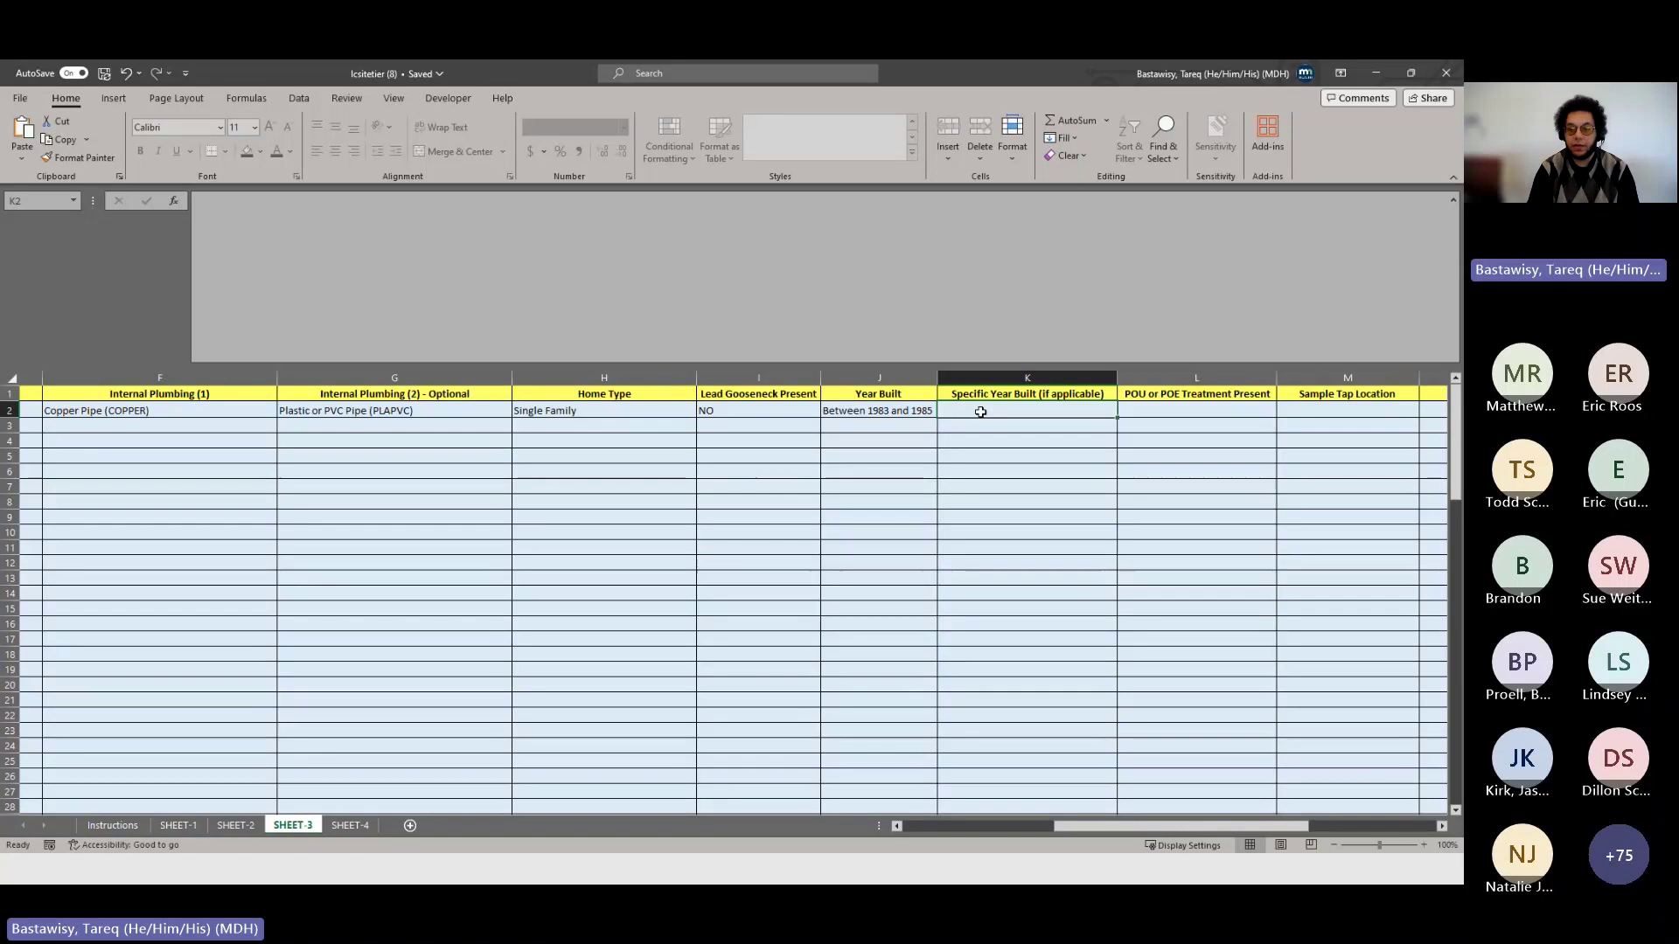
{"action": "type", "text": "1984"}
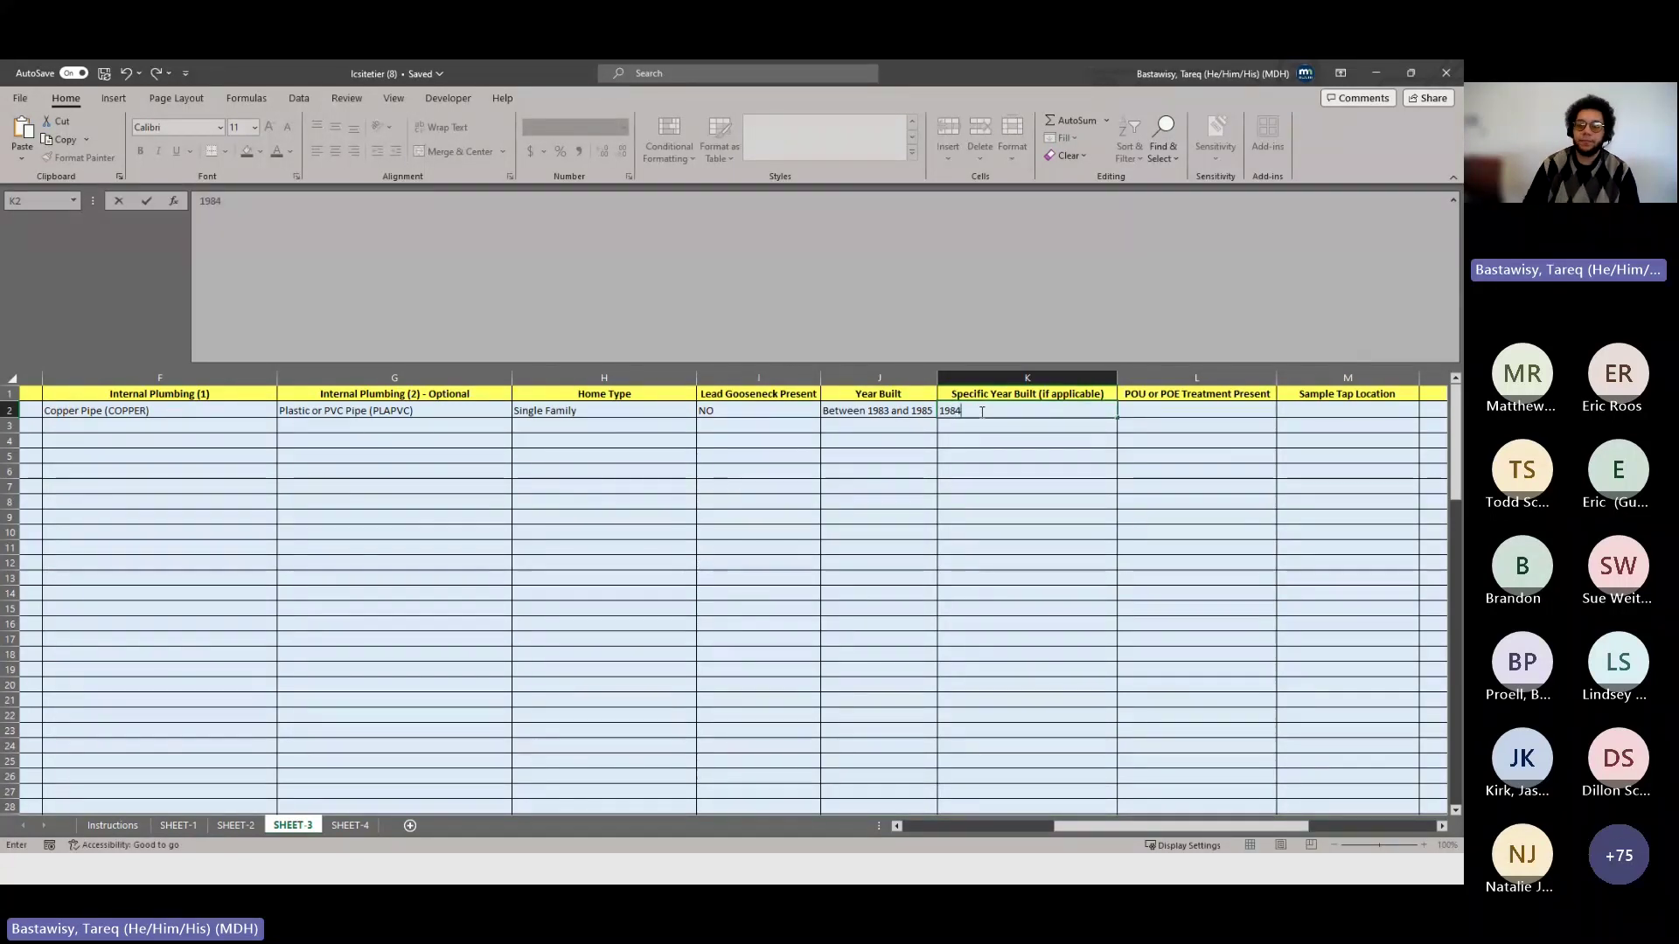
{"action": "key", "text": "Tab"}
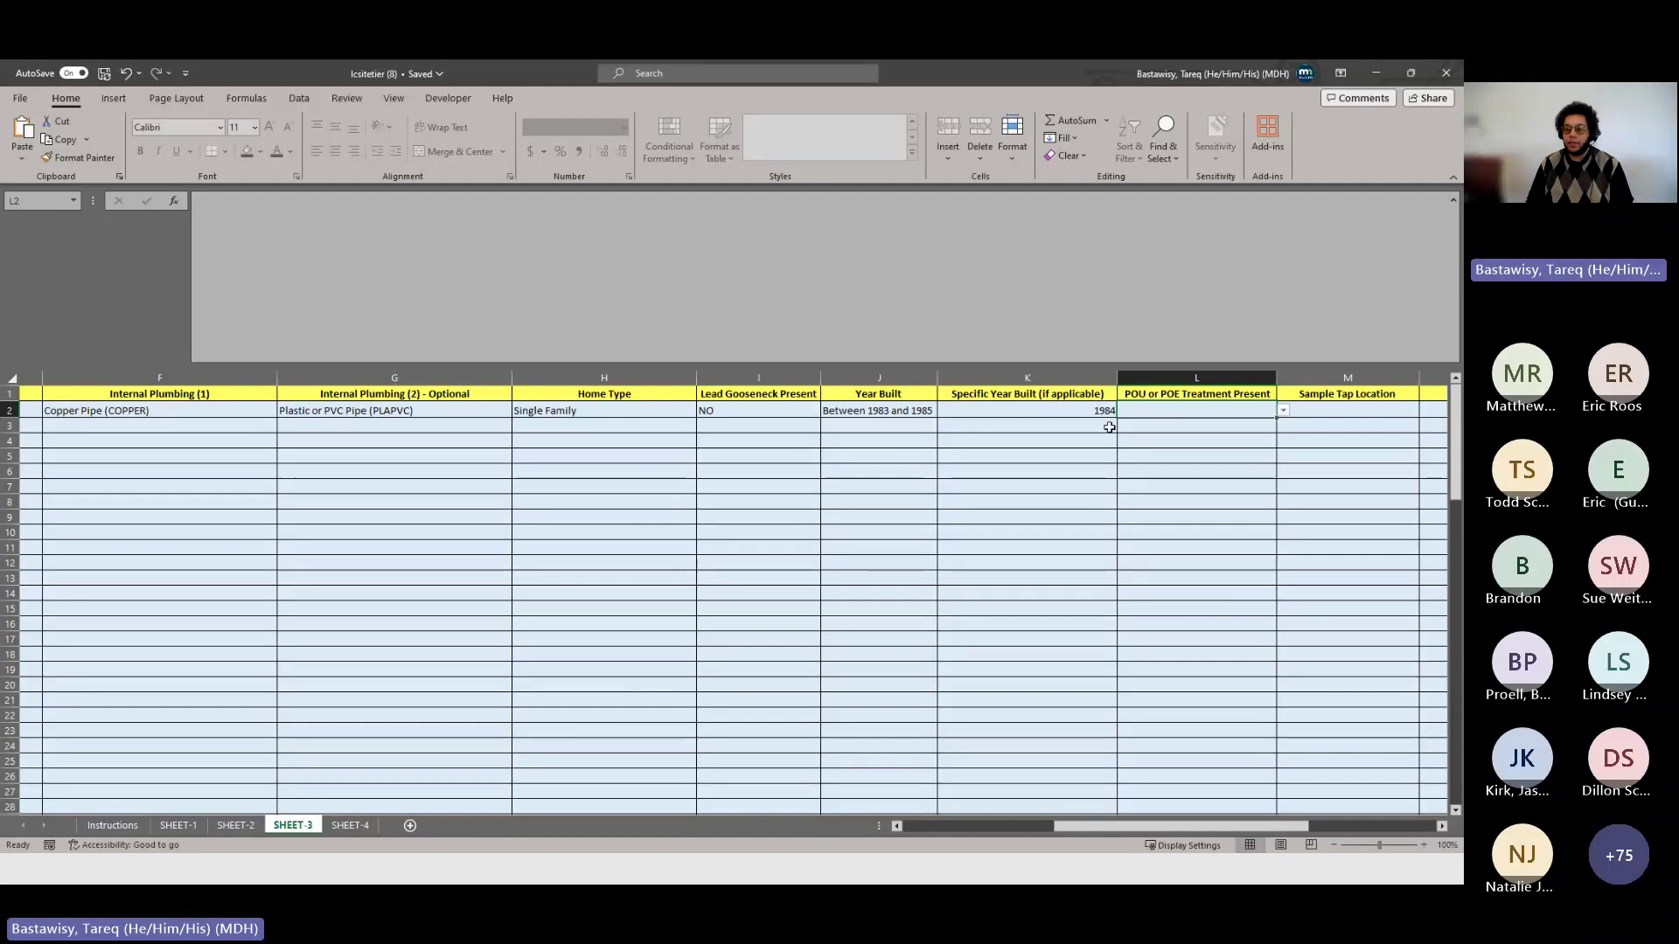
{"action": "left_click_drag", "start_coordinate": [1260, 831], "coordinate": [1322, 825]}
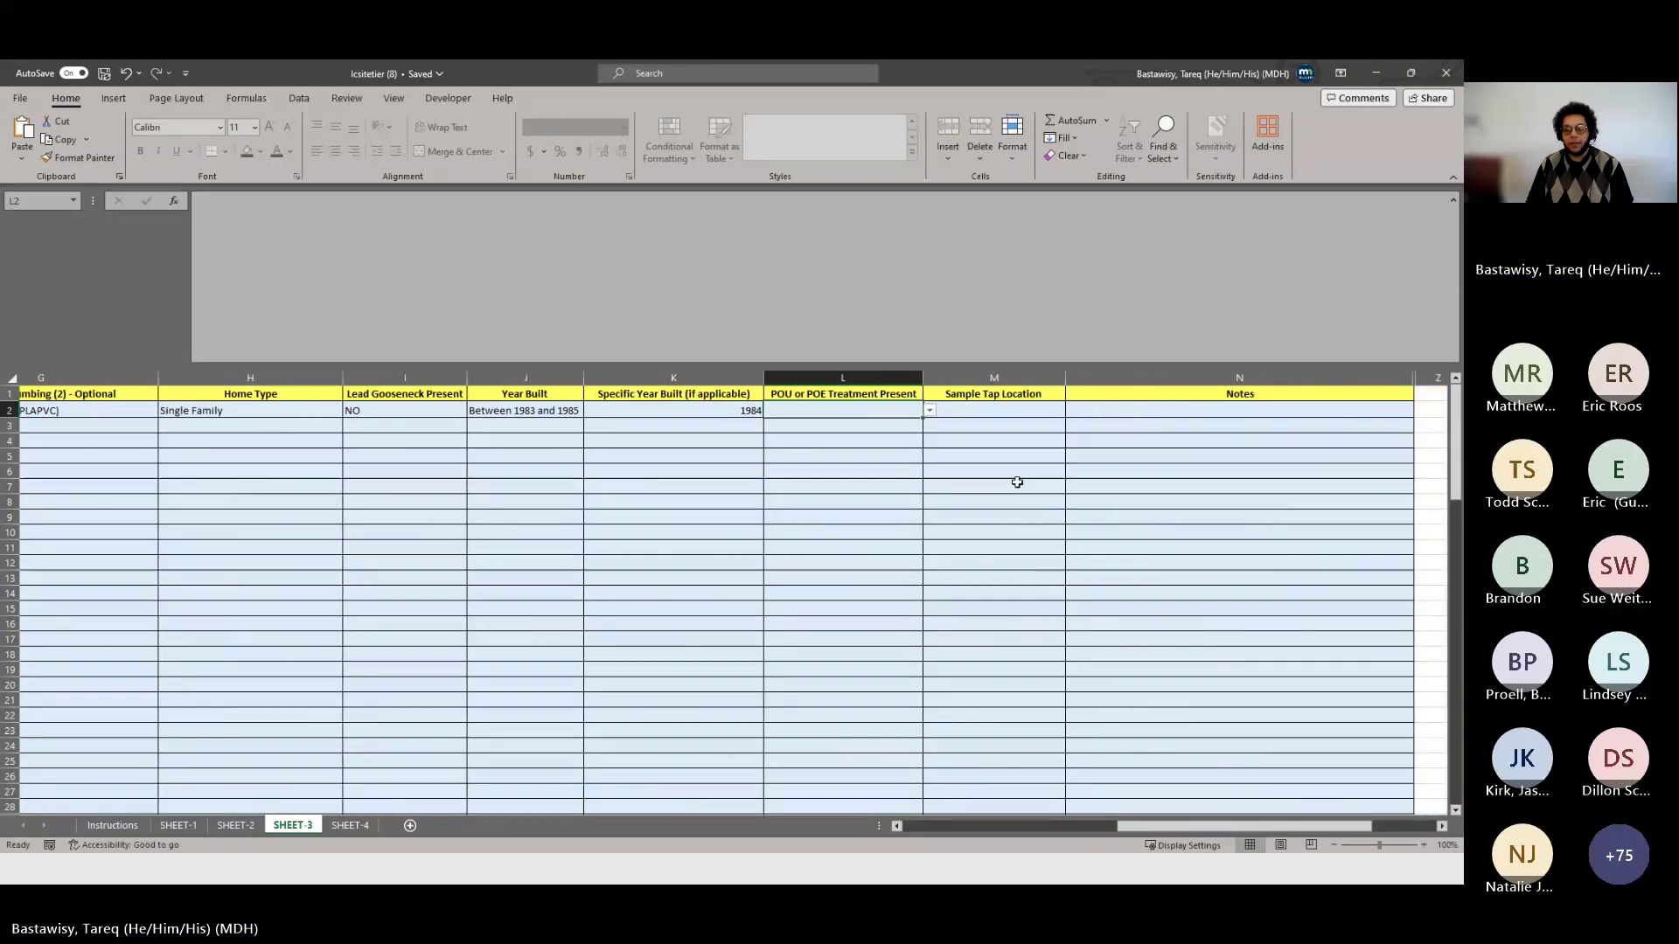
{"action": "left_click", "coordinate": [931, 411]}
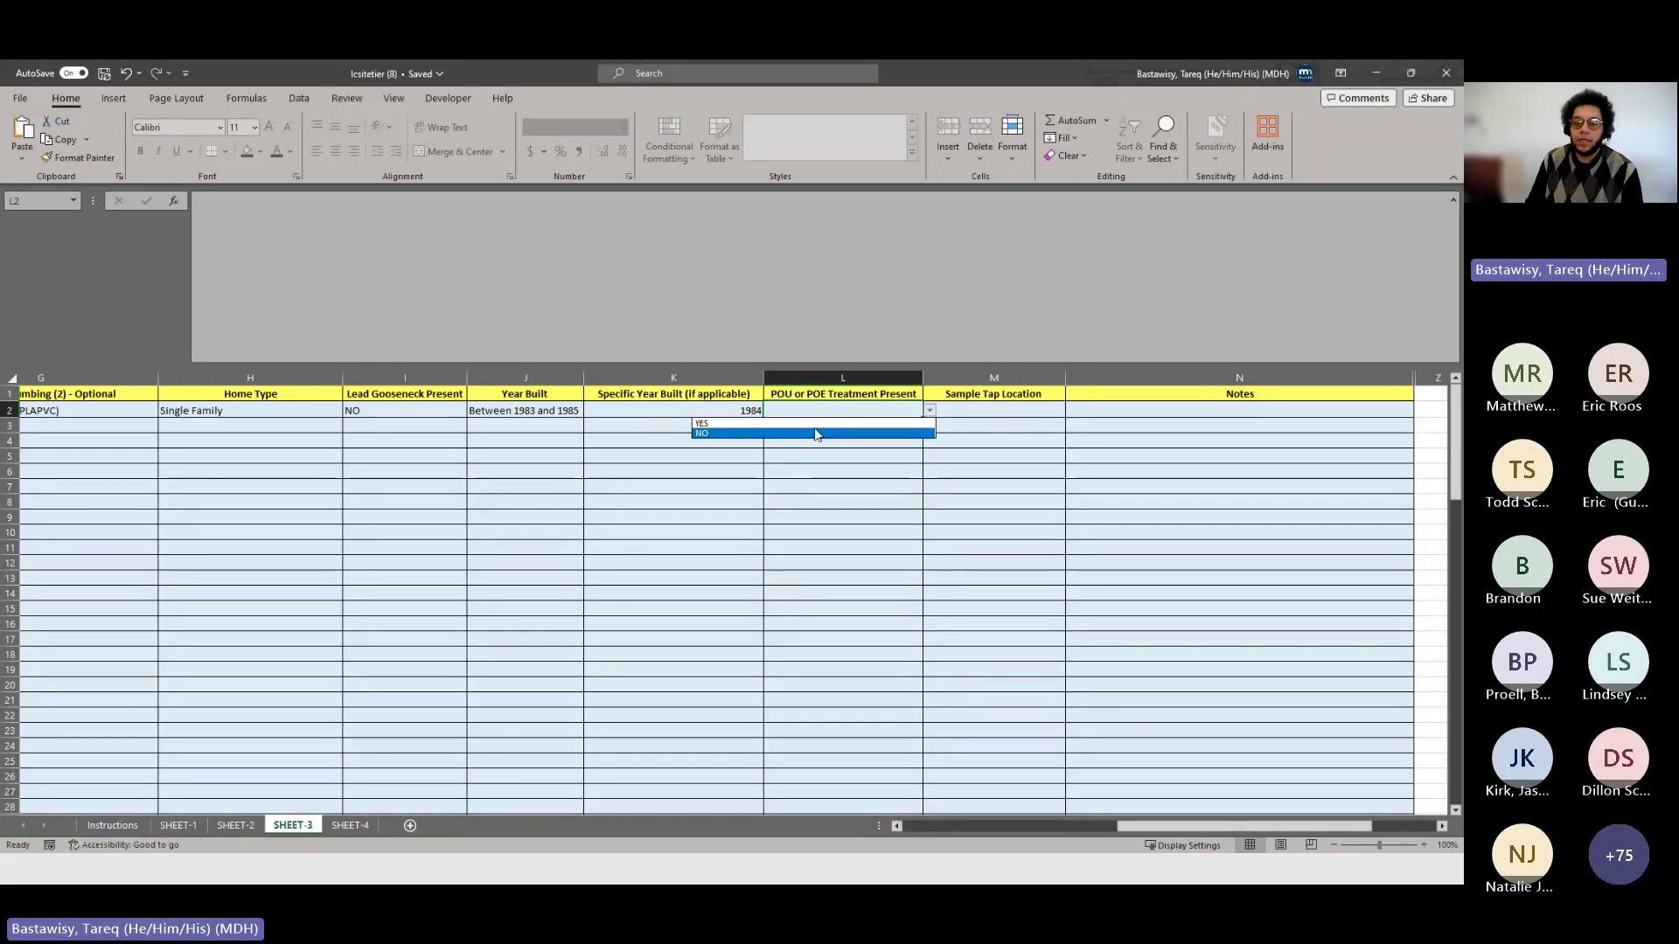
{"action": "left_click", "coordinate": [750, 435]}
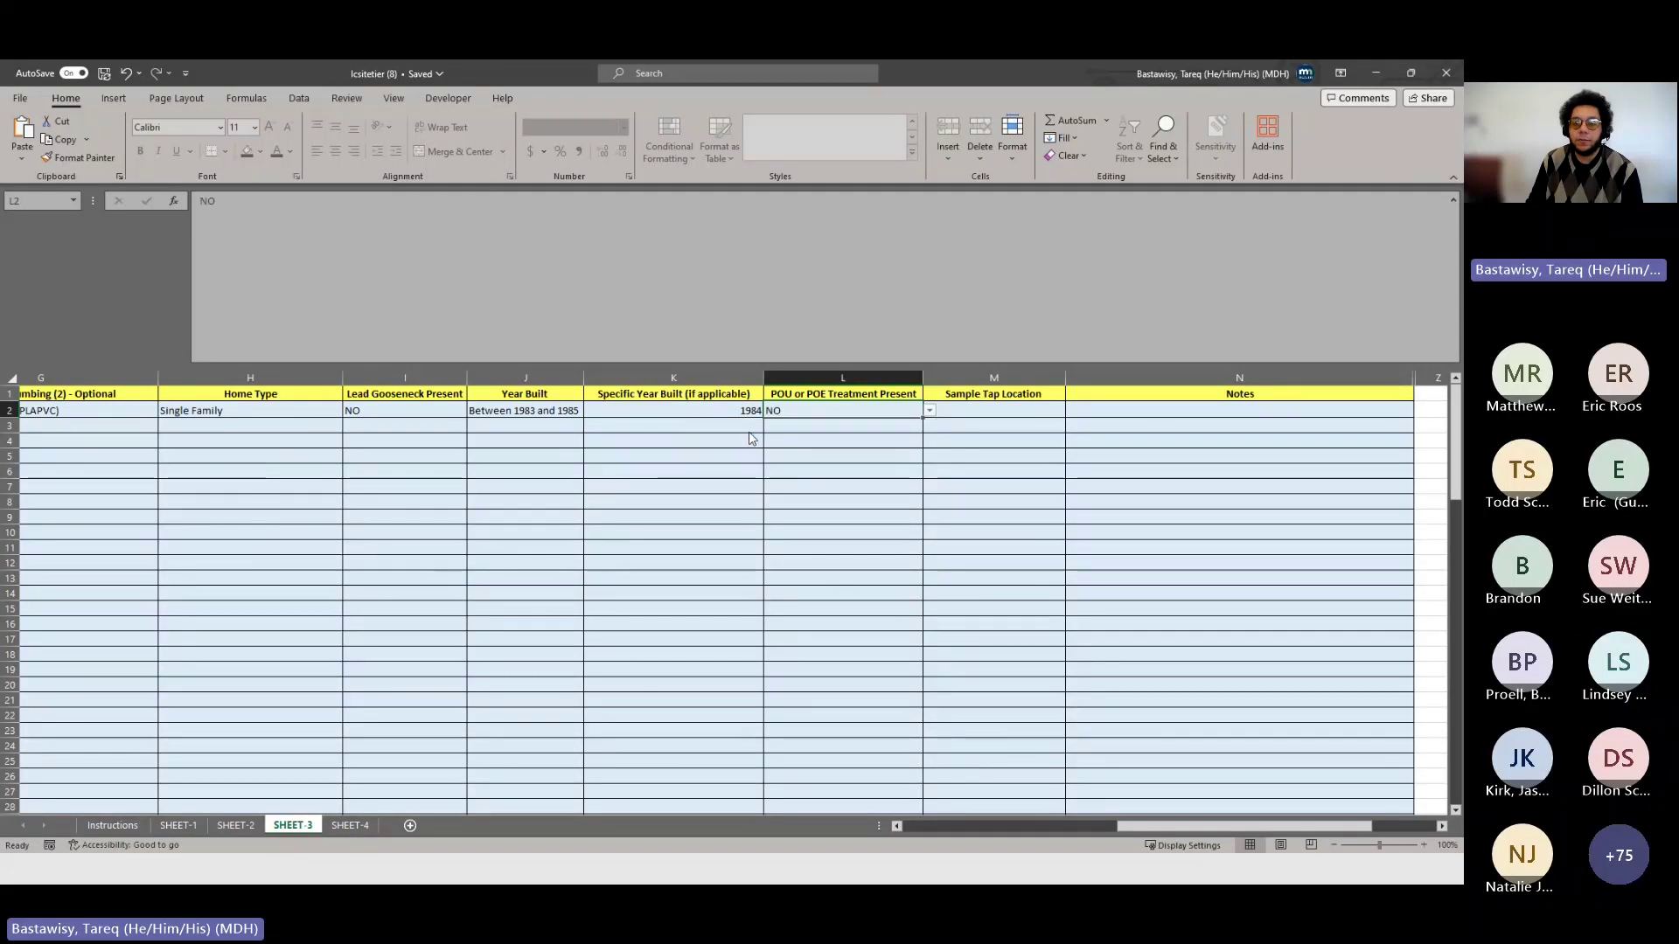
- Choose Kitchen as site 1's Sample Tap Location in M2
{"action": "left_click", "coordinate": [1006, 410]}
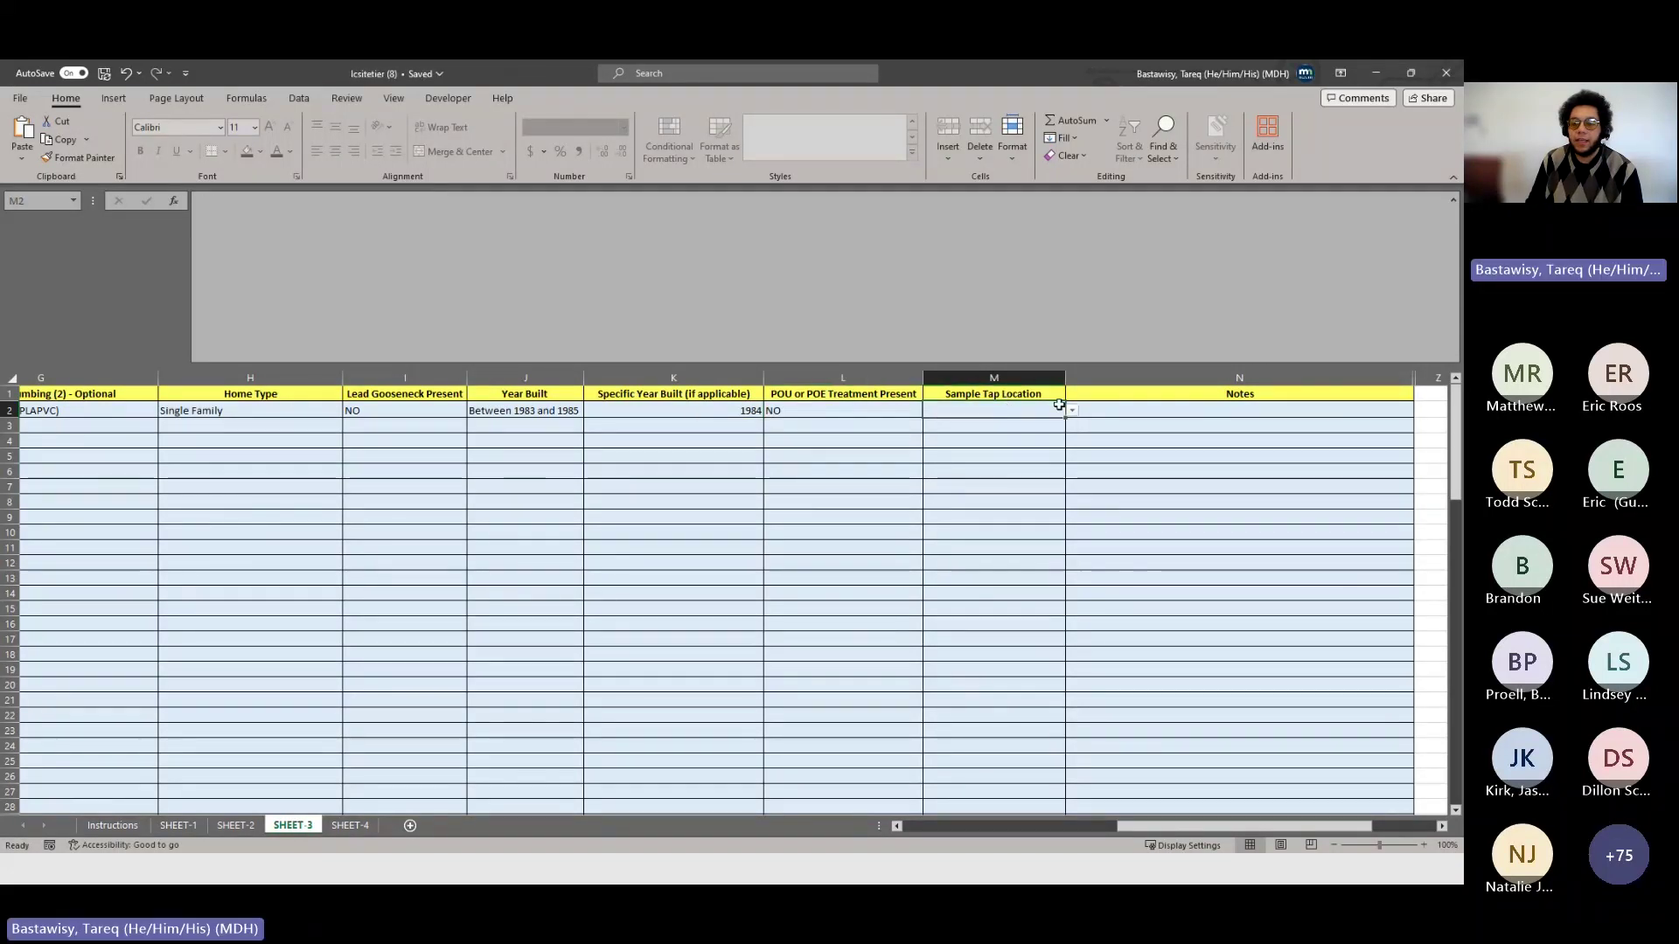
{"action": "left_click", "coordinate": [1072, 411]}
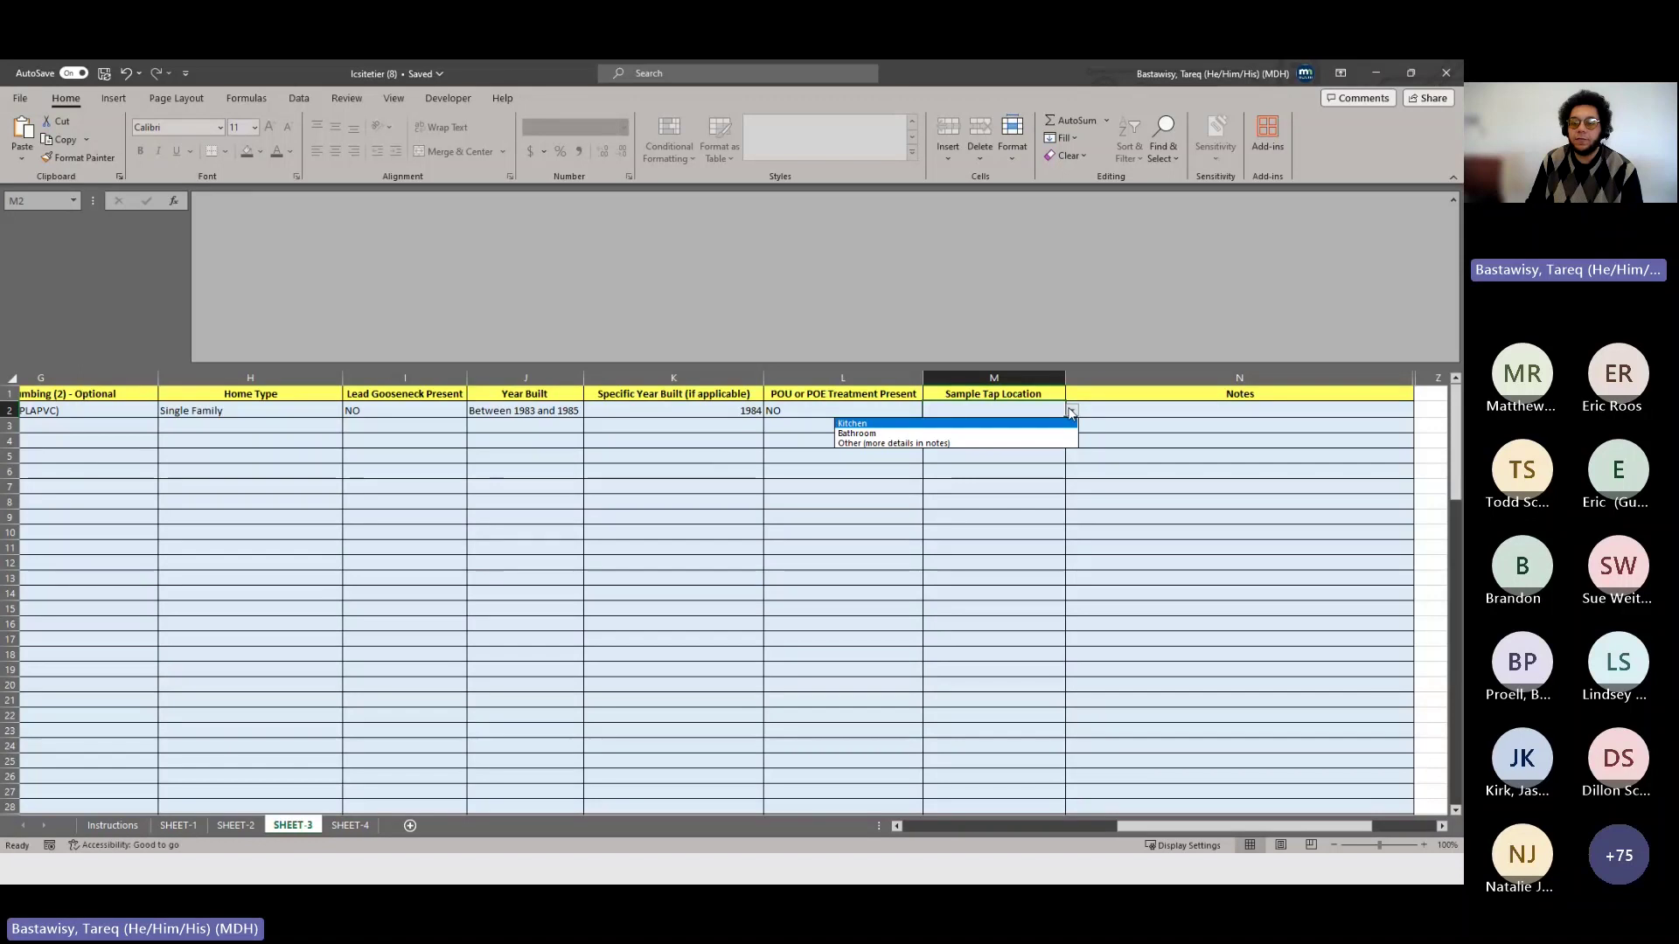
{"action": "left_click", "coordinate": [982, 425]}
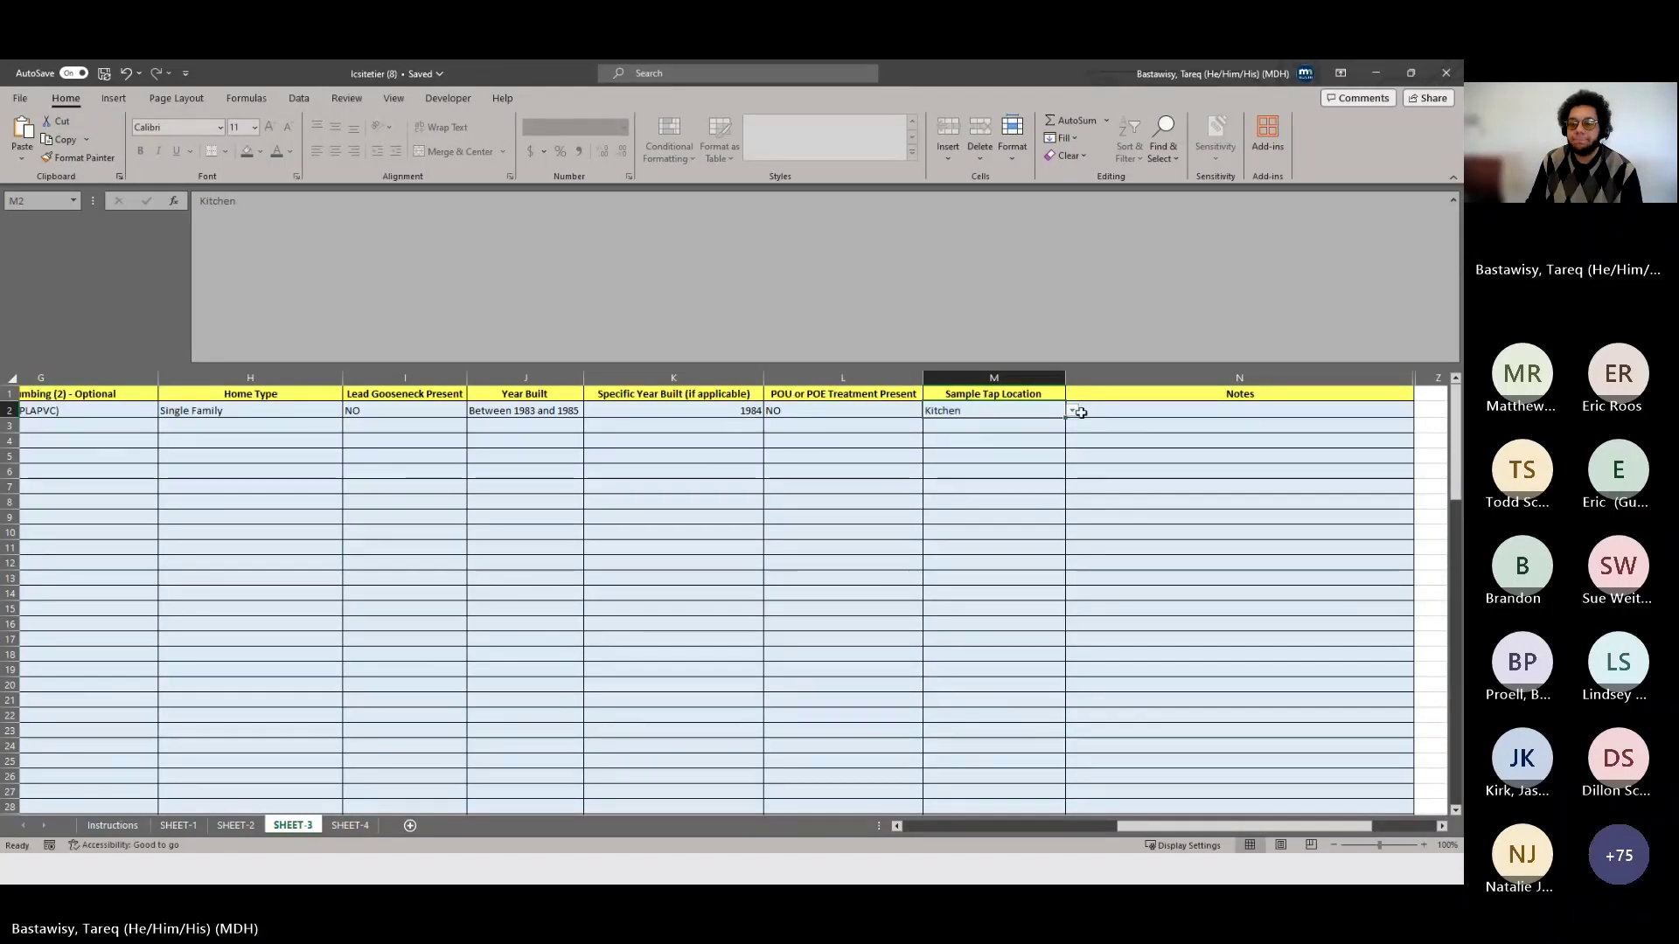
{"action": "left_click", "coordinate": [1084, 411]}
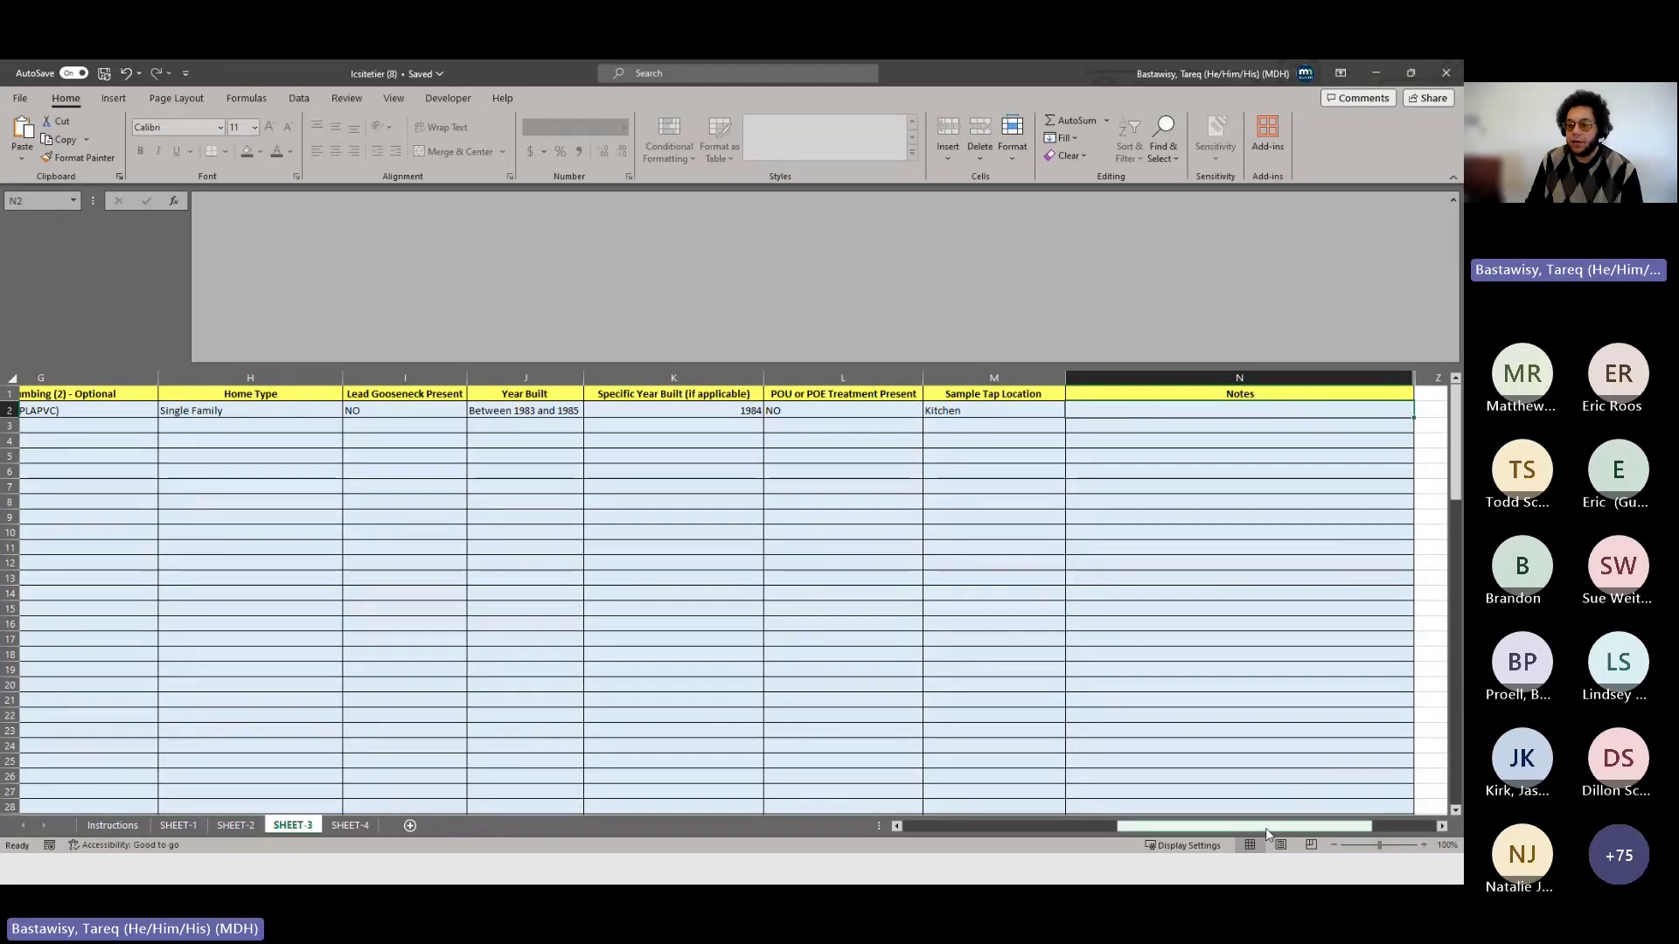
{"action": "left_click_drag", "start_coordinate": [1265, 834], "coordinate": [1052, 855]}
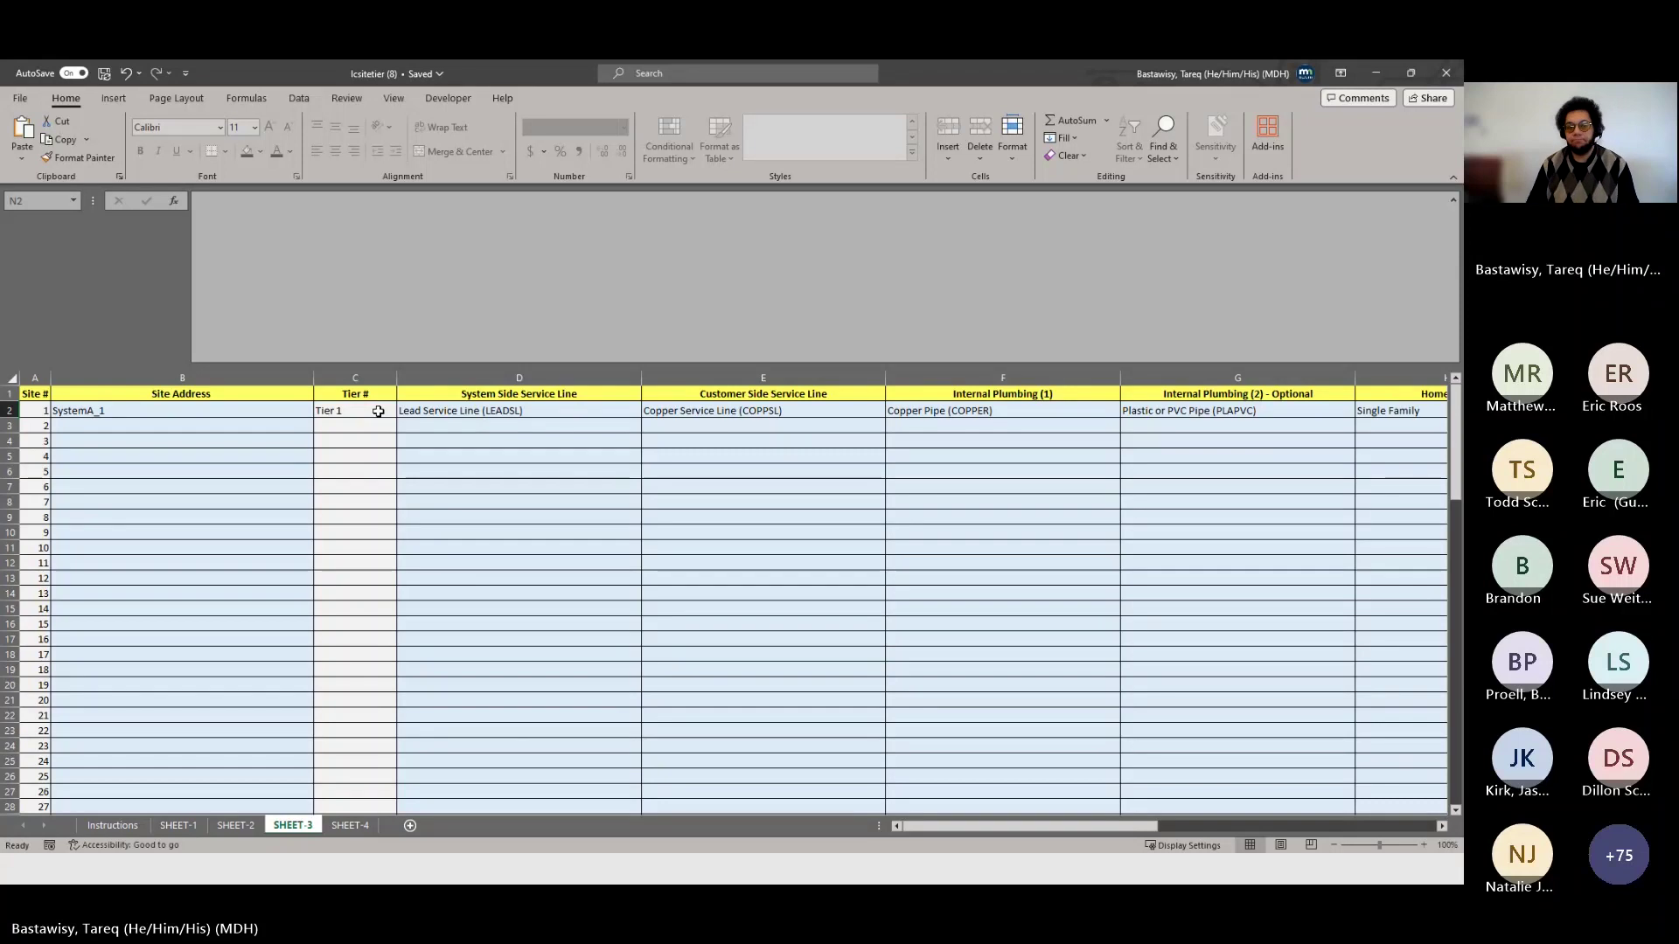
- Enter SystemA_2 in B3 by adjusting the AutoComplete suggestion SystemA_1
{"action": "left_click", "coordinate": [264, 426]}
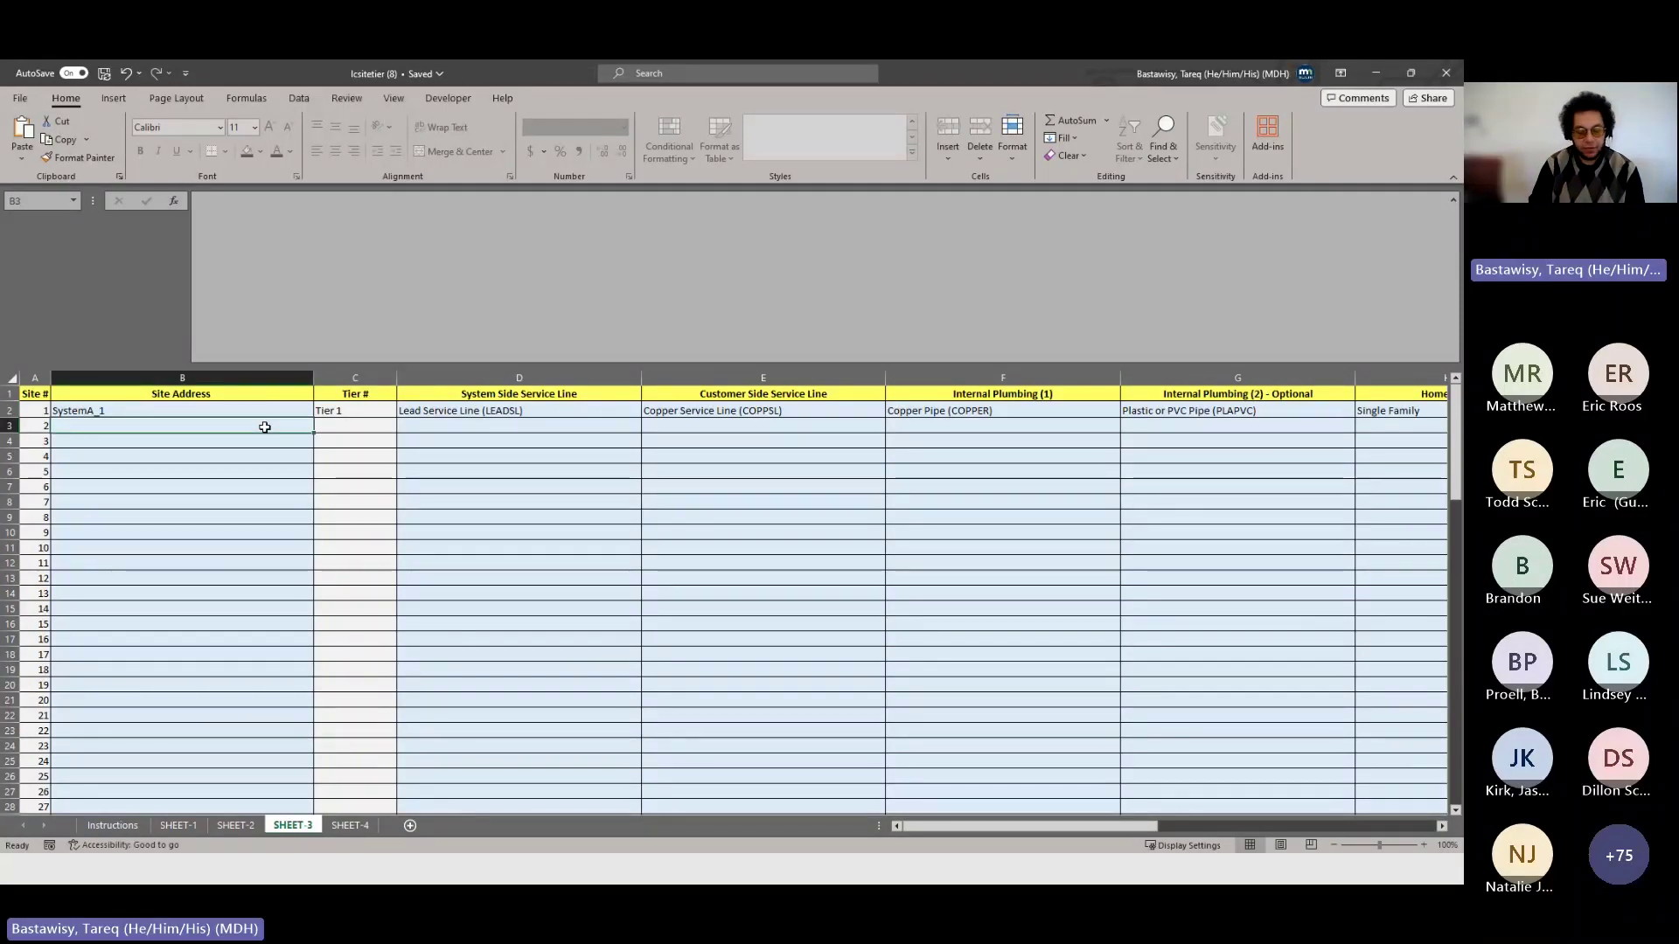
{"action": "type", "text": "SystemA_1"}
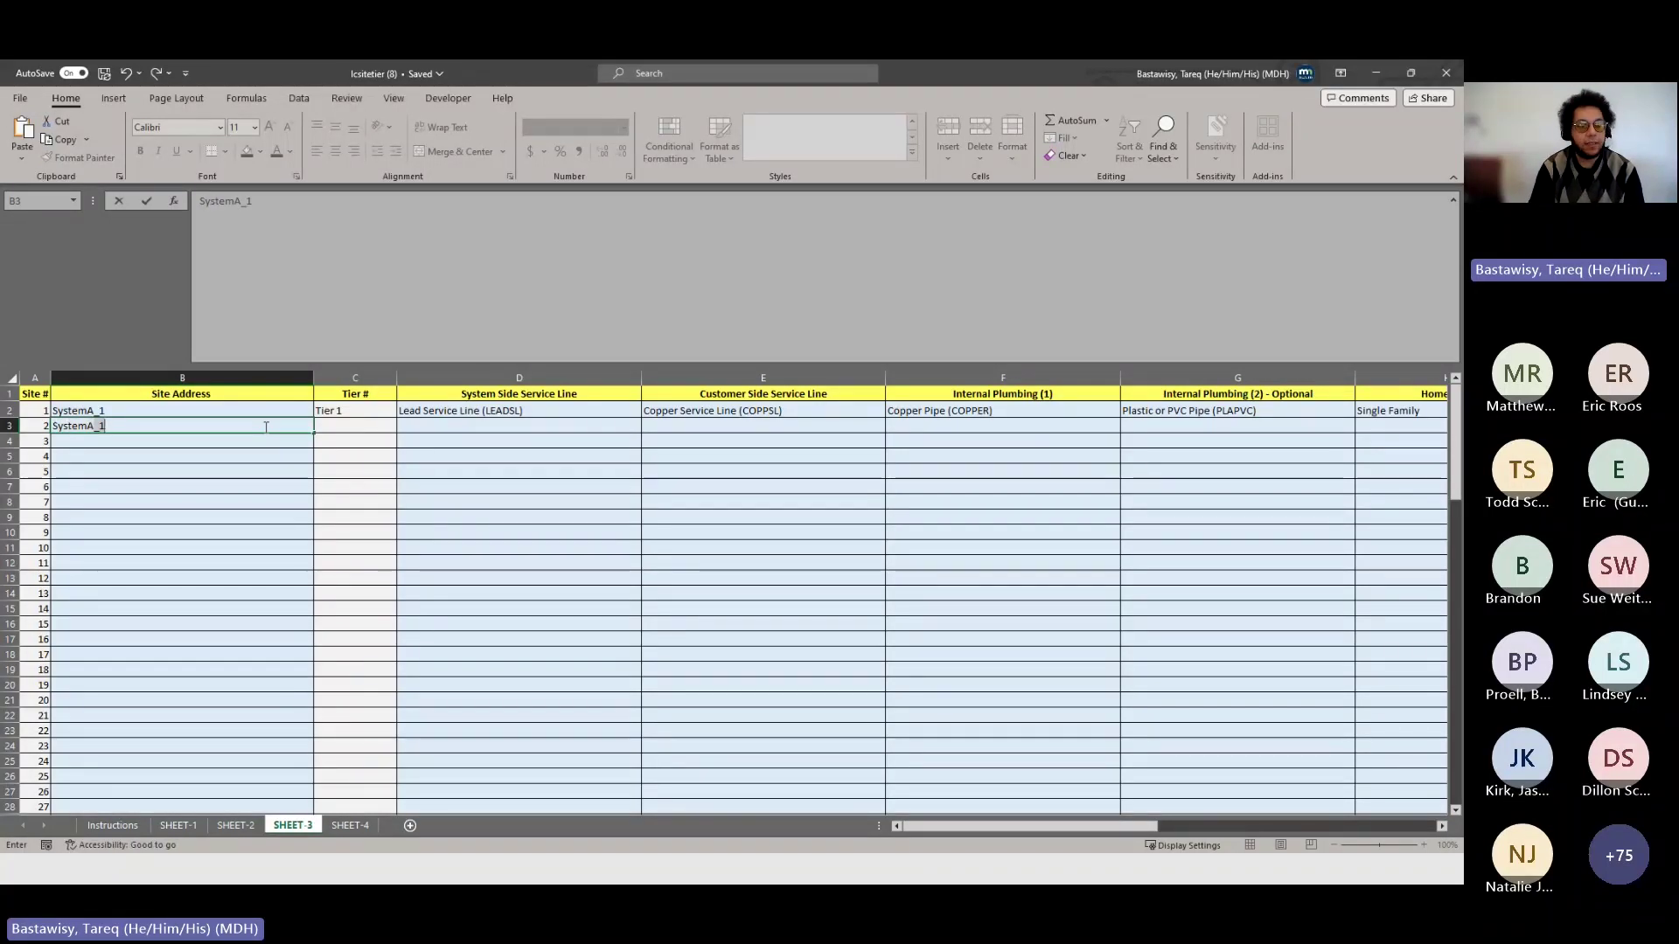
{"action": "key", "text": "BackSpace"}
{"action": "type", "text": "2"}
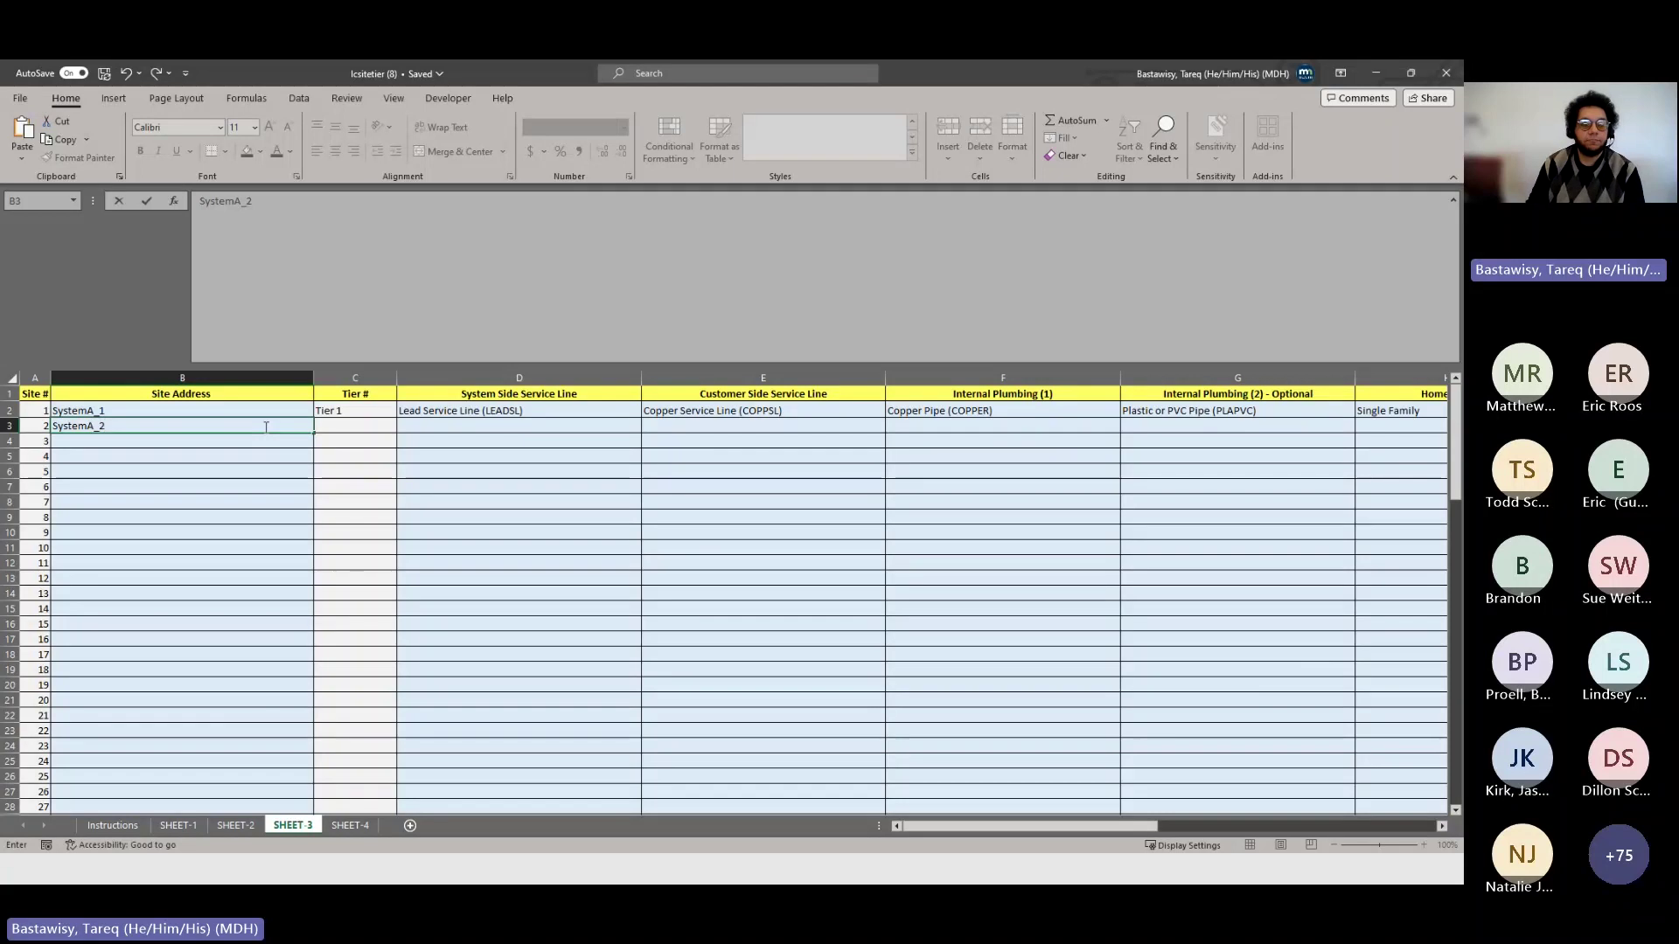
{"action": "left_click", "coordinate": [625, 425]}
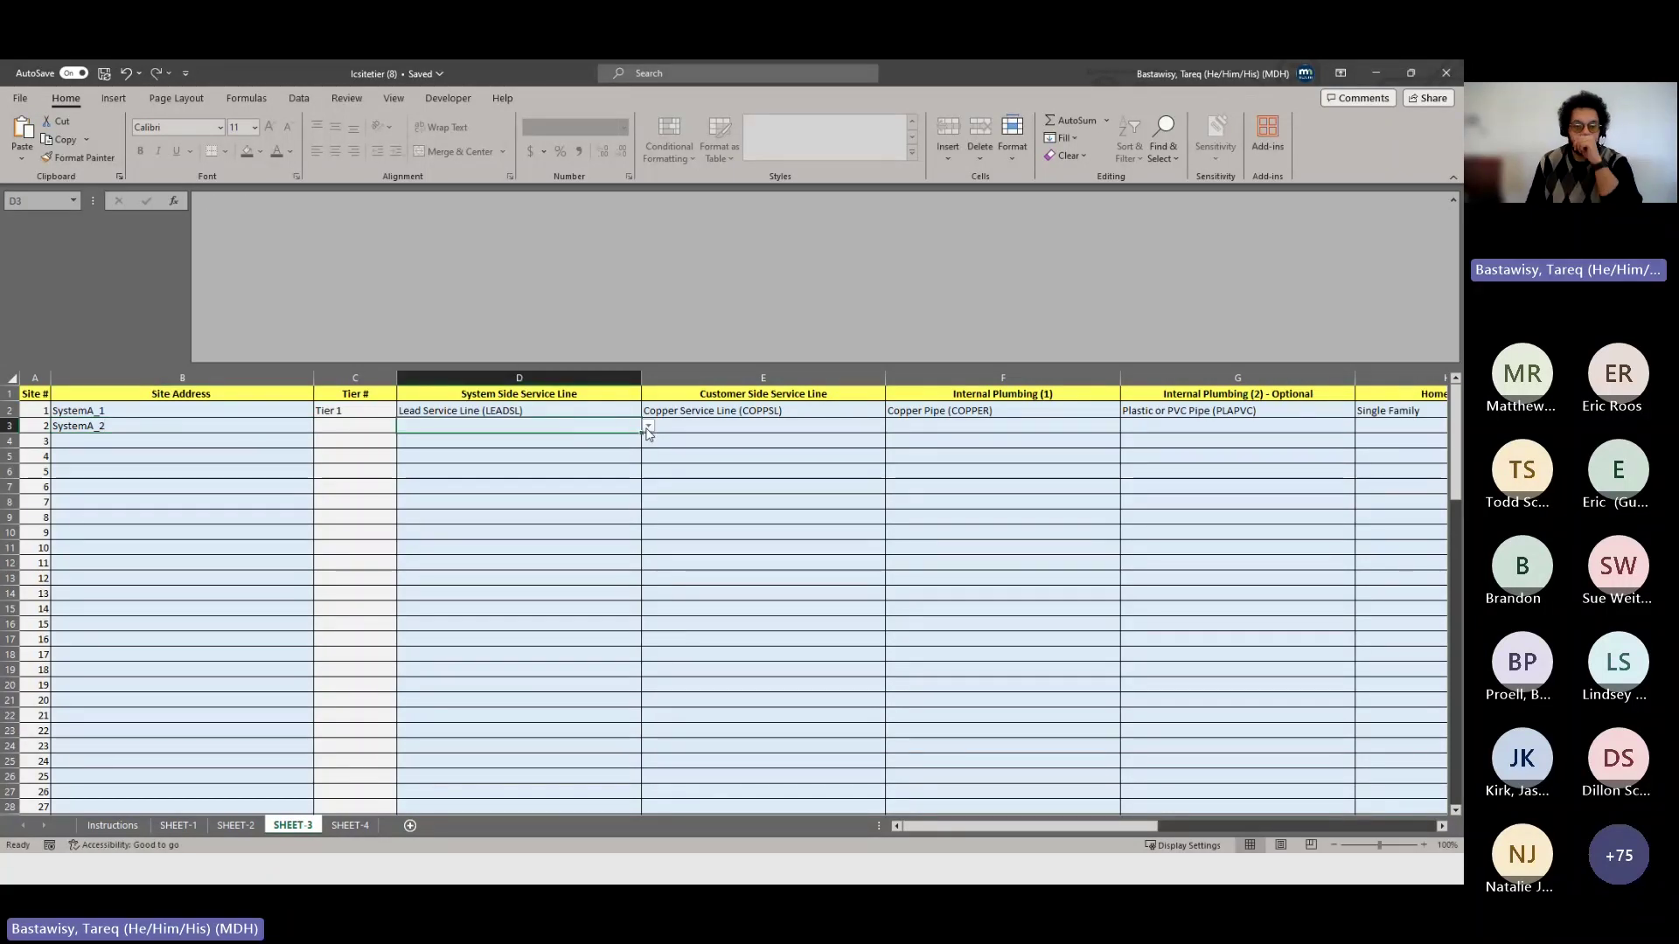
- Give site 2 GALVSL system line, COPPSL customer line, and CUP-LS internal plumbing
{"action": "left_click", "coordinate": [649, 426]}
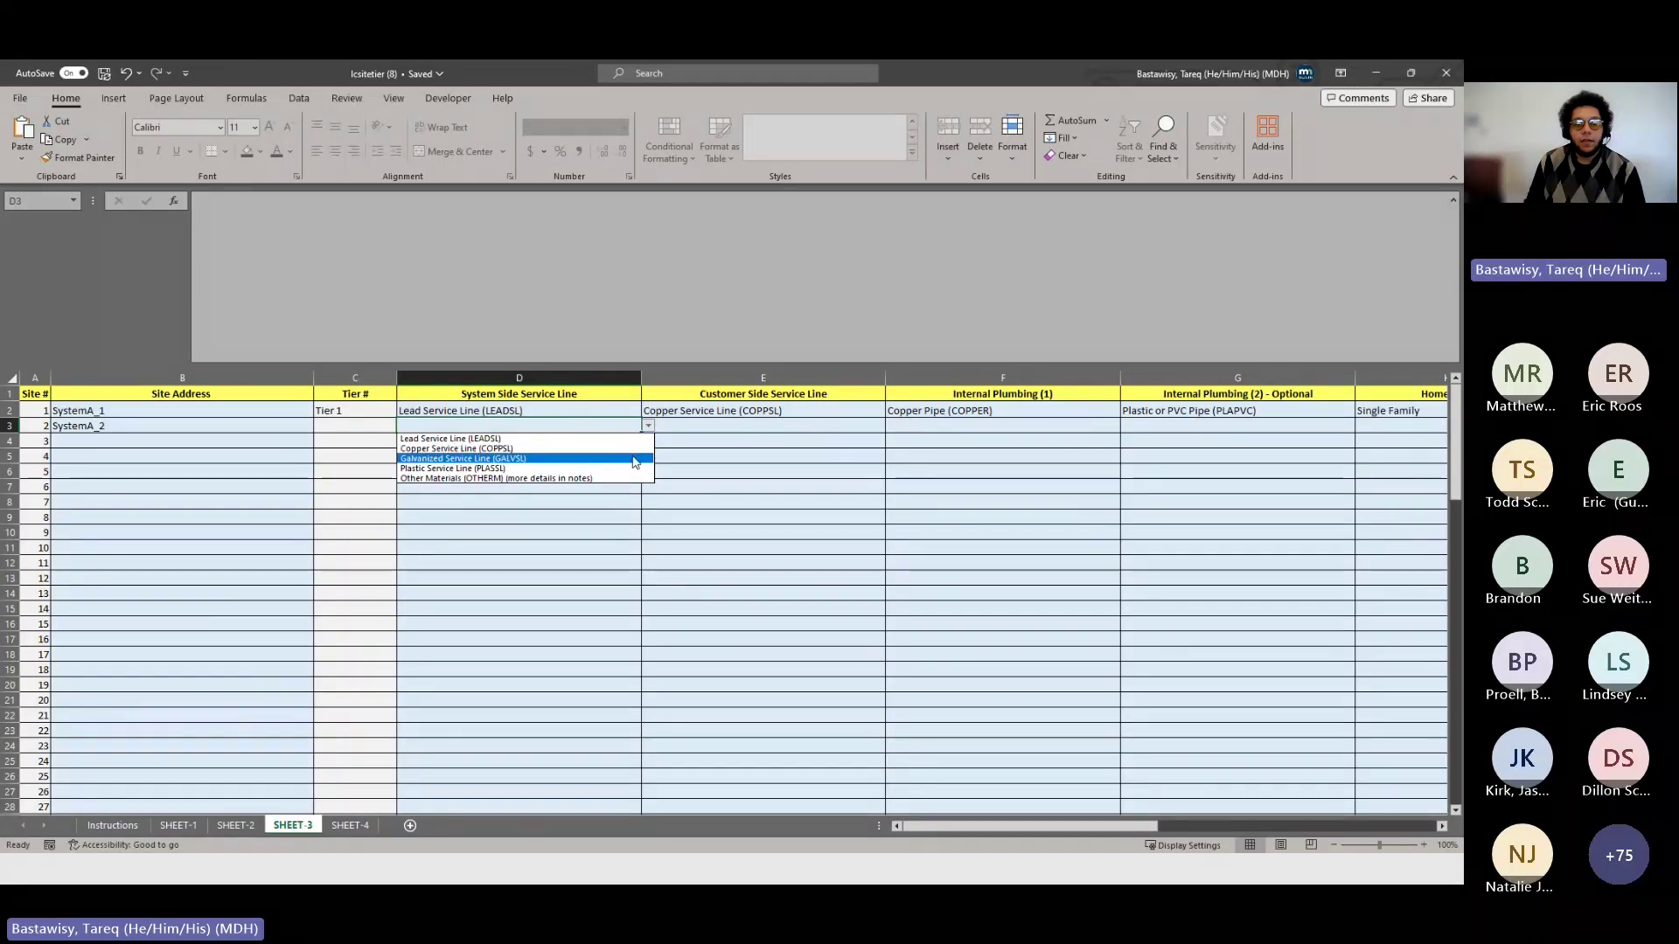
{"action": "left_click", "coordinate": [635, 459]}
{"action": "left_click", "coordinate": [649, 427]}
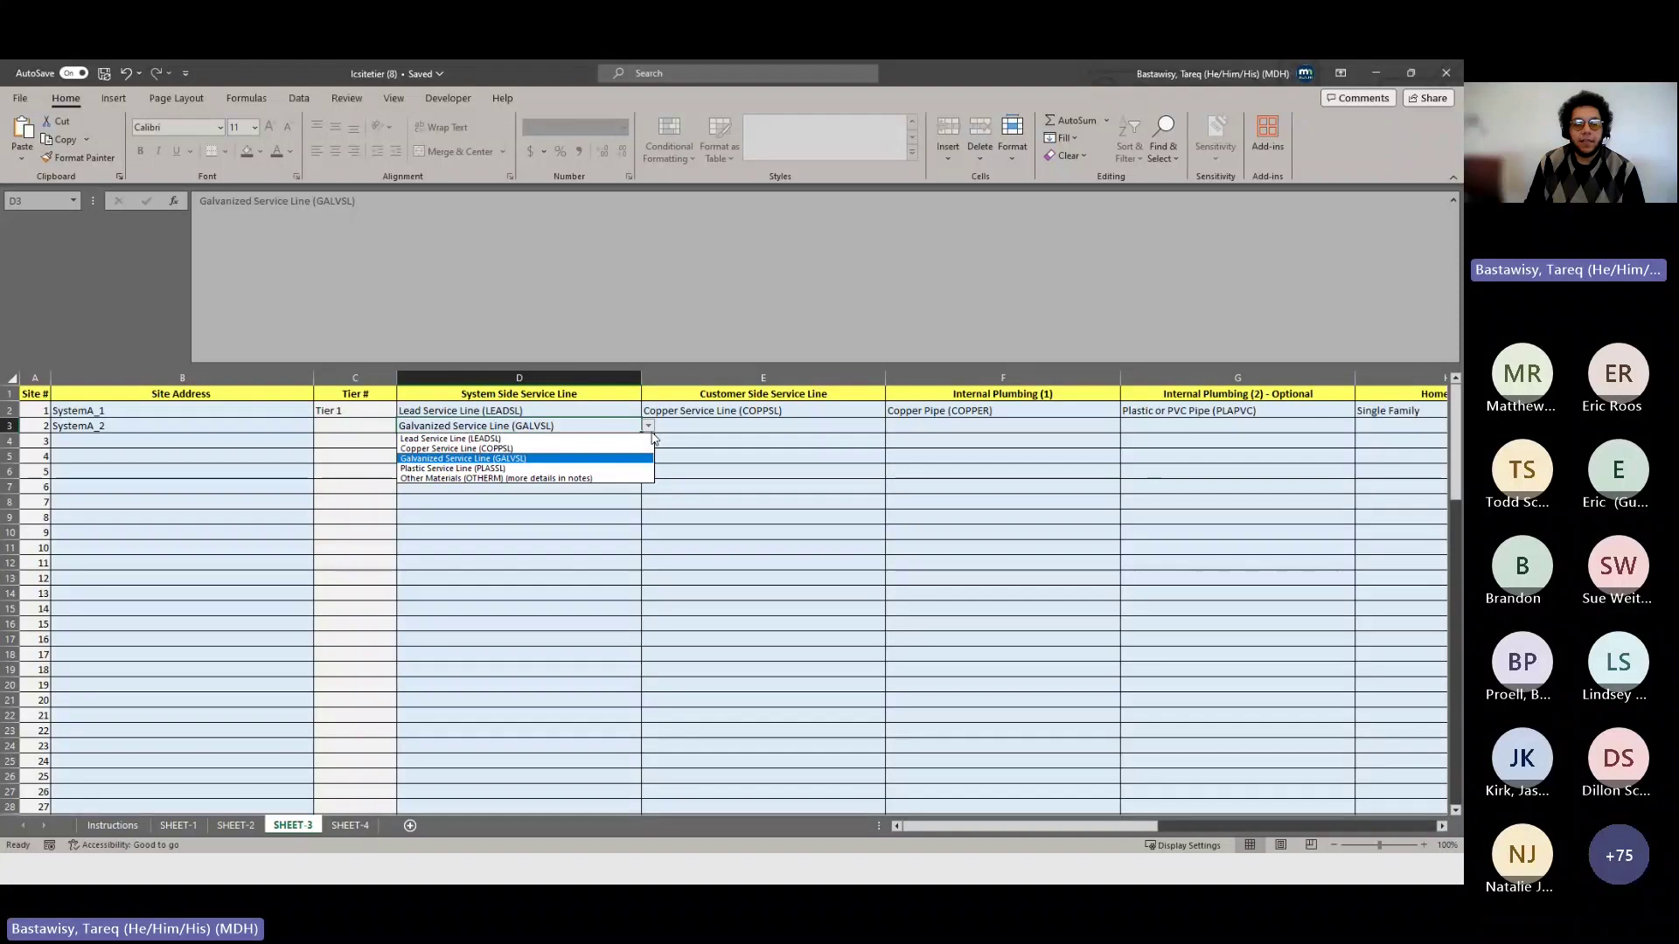
{"action": "left_click", "coordinate": [649, 428]}
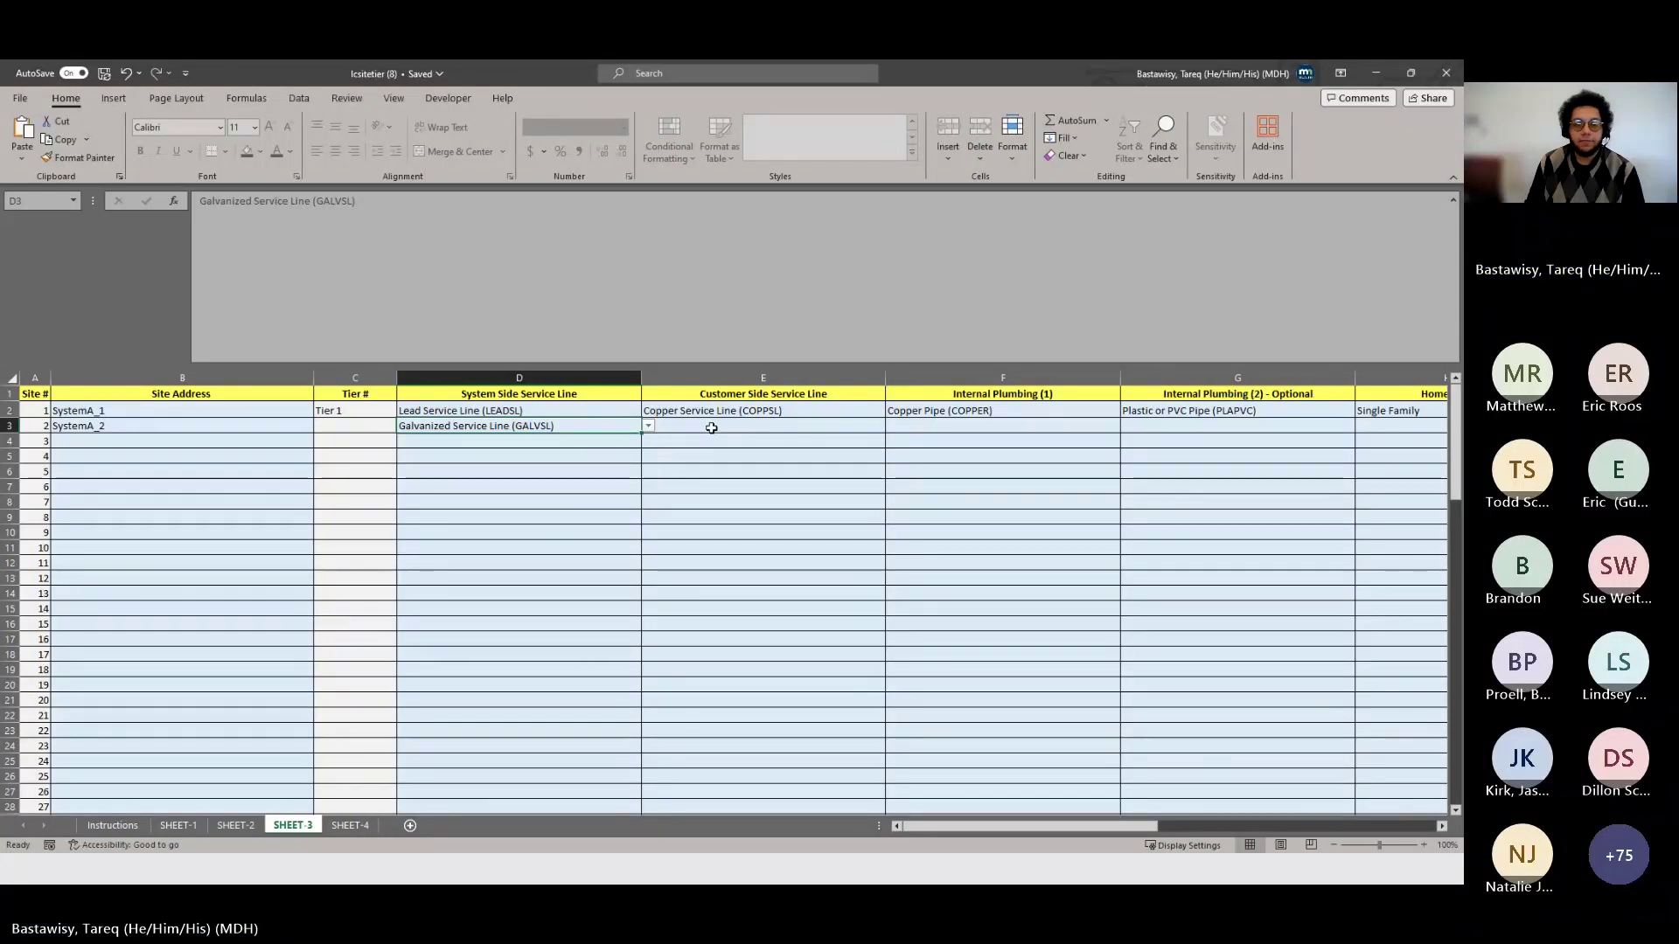
{"action": "left_click", "coordinate": [762, 426]}
{"action": "left_click", "coordinate": [891, 427]}
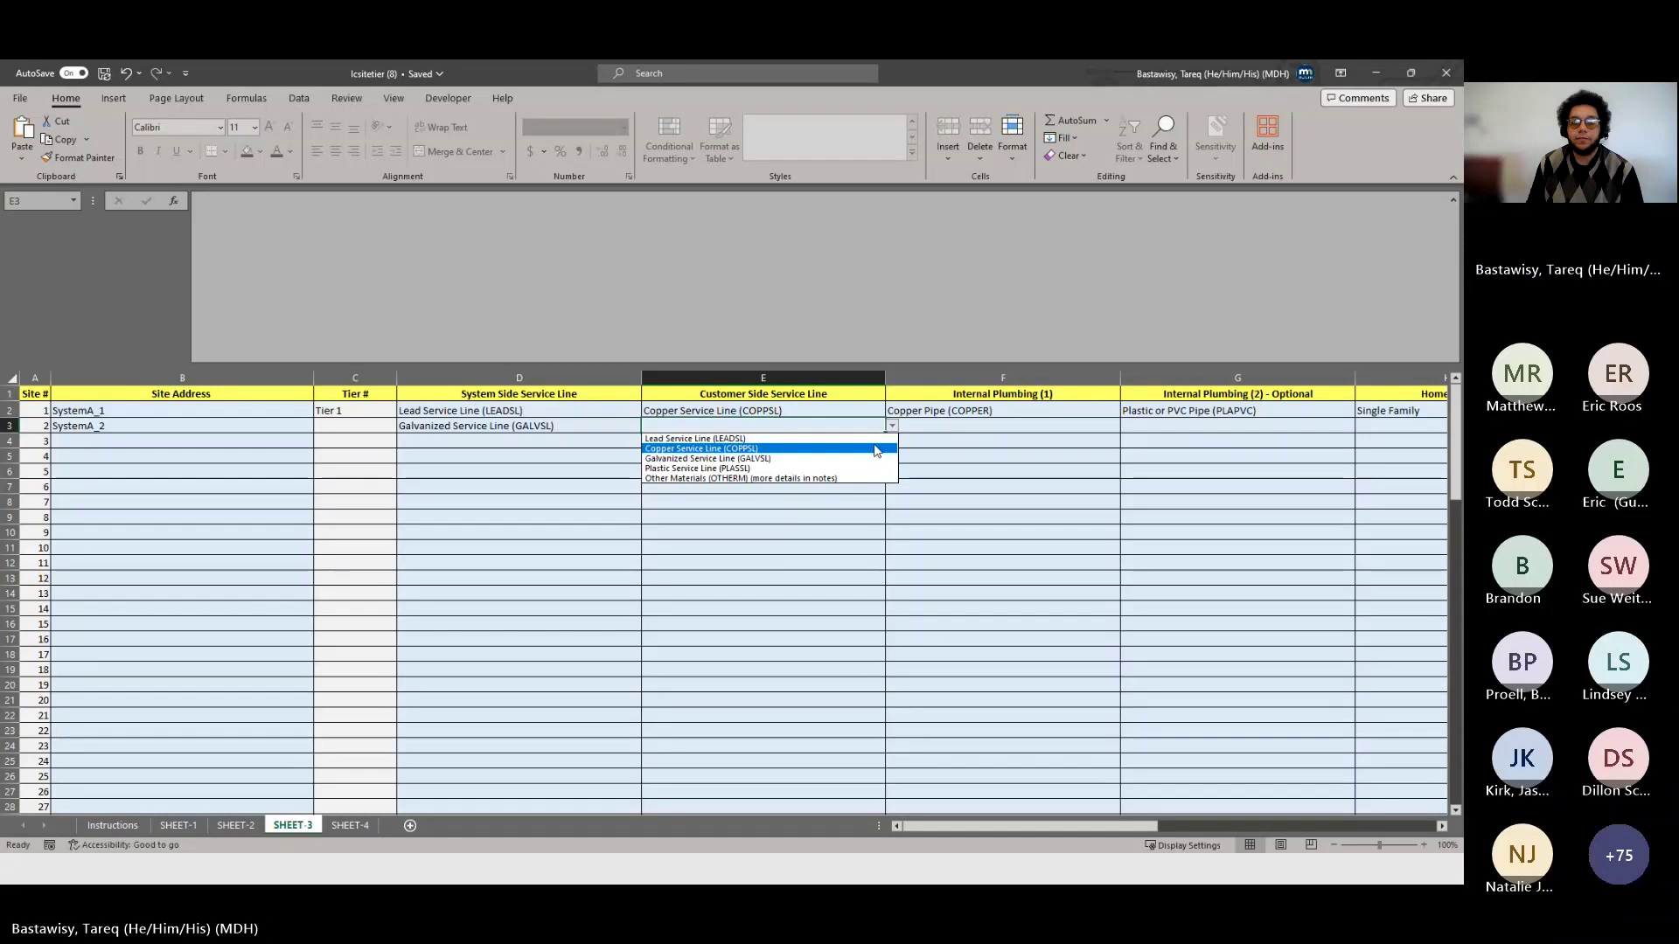
{"action": "left_click", "coordinate": [877, 449]}
{"action": "left_click", "coordinate": [997, 426]}
{"action": "left_click", "coordinate": [1127, 428]}
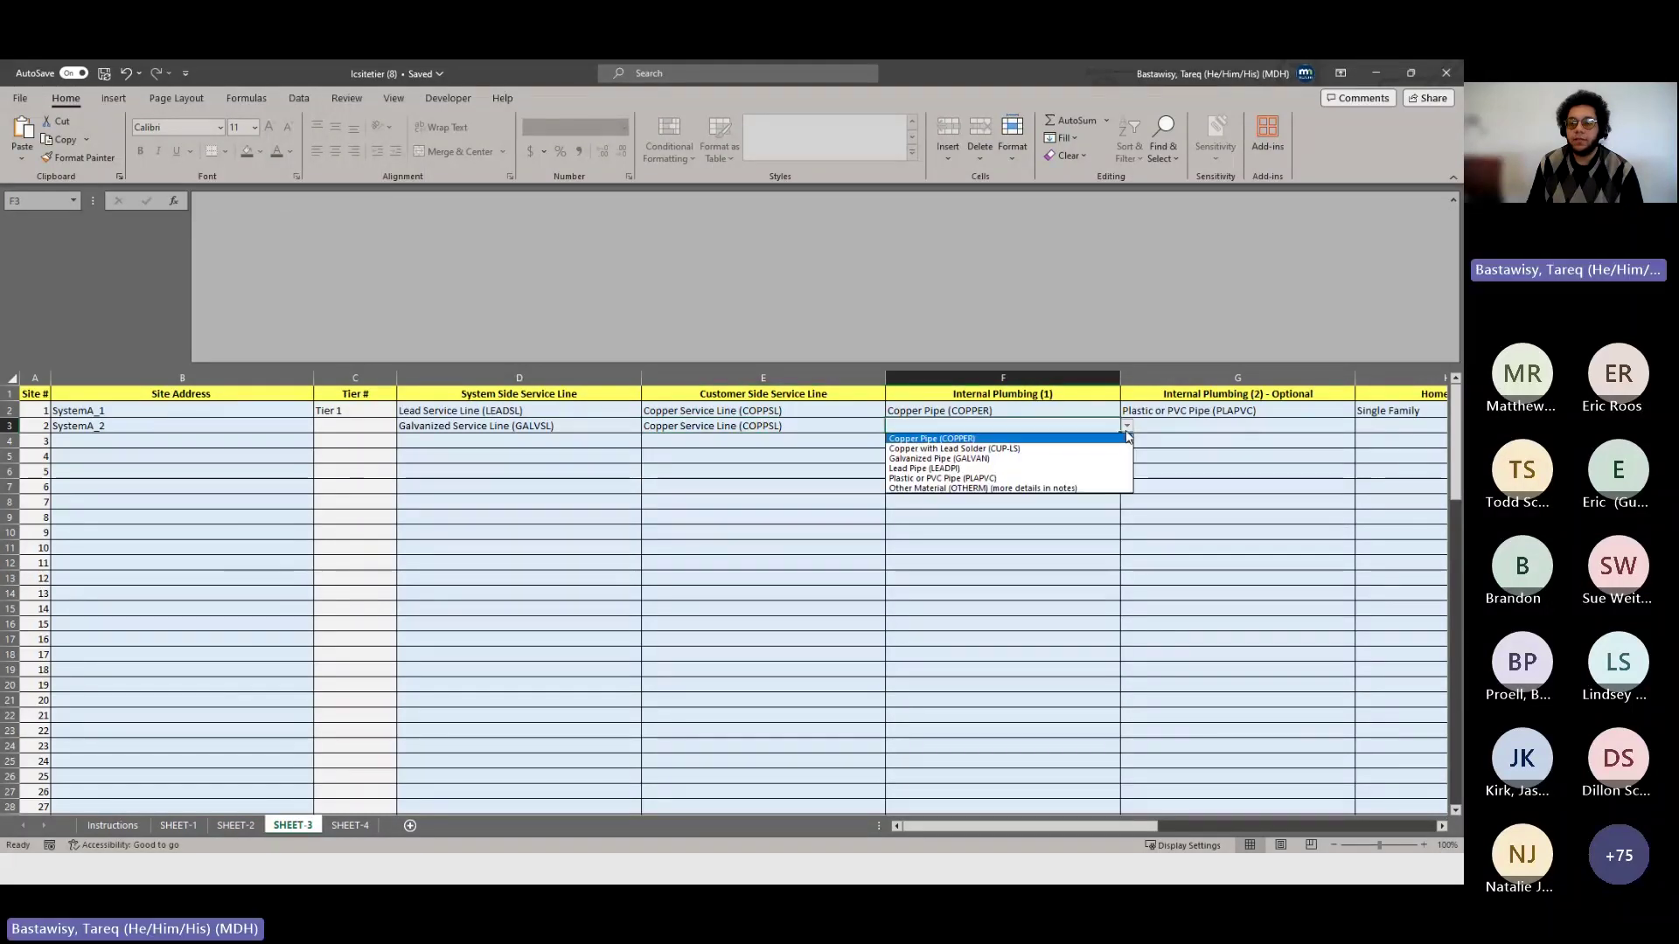
{"action": "left_click", "coordinate": [1100, 450]}
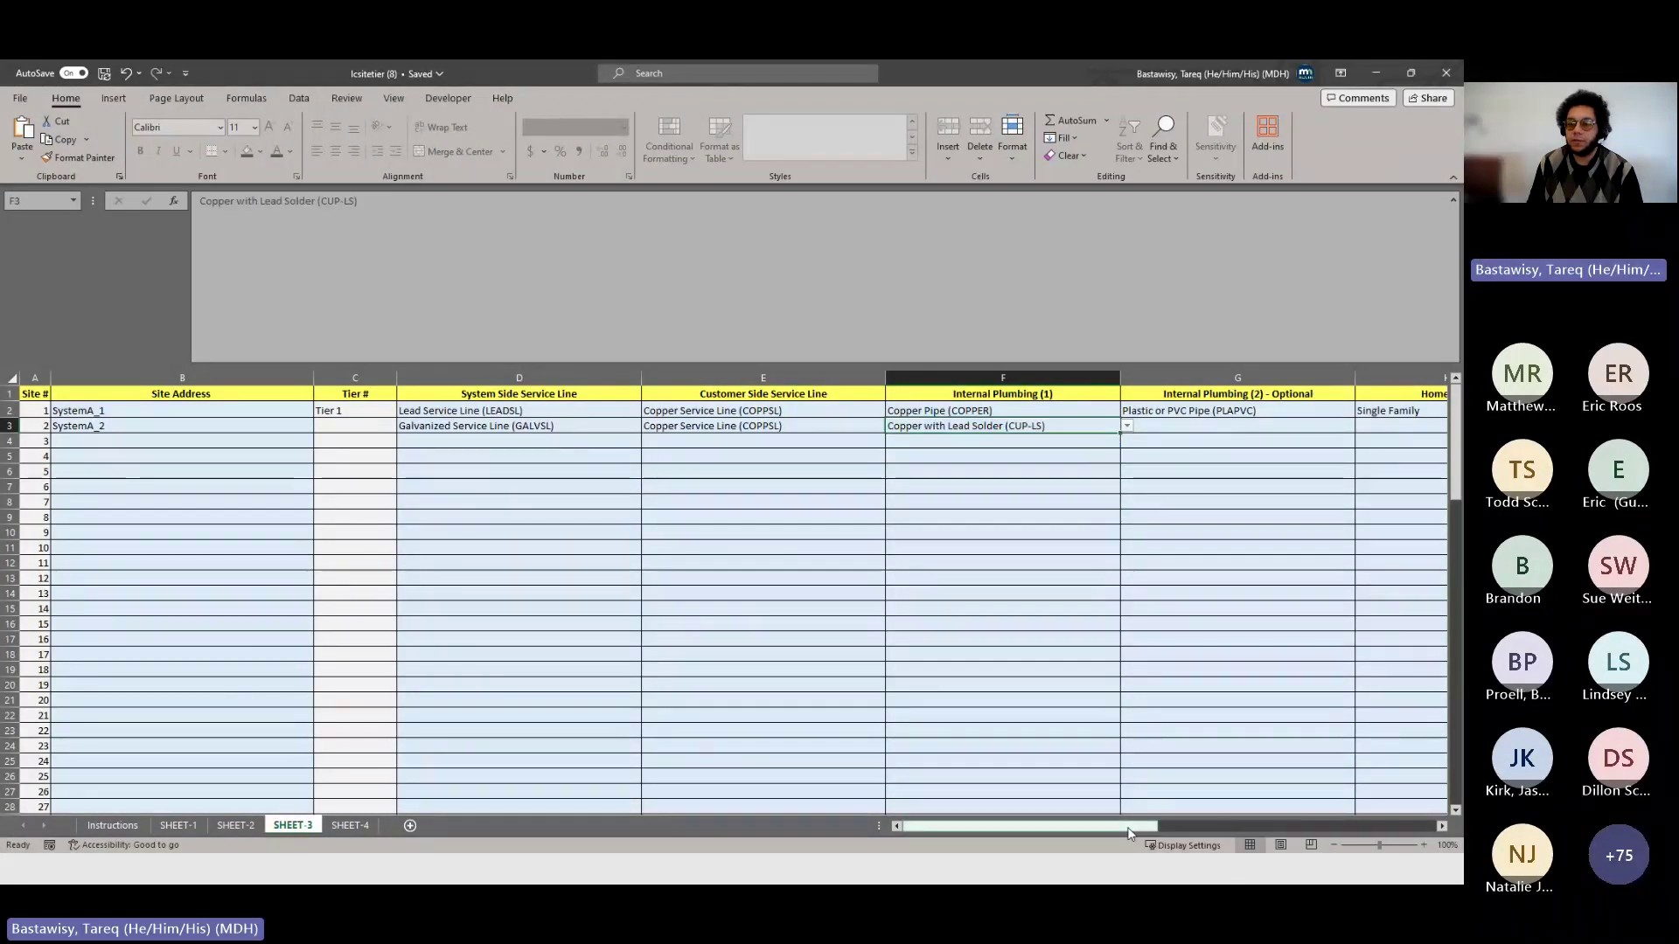
{"action": "left_click_drag", "start_coordinate": [1128, 829], "coordinate": [1233, 825]}
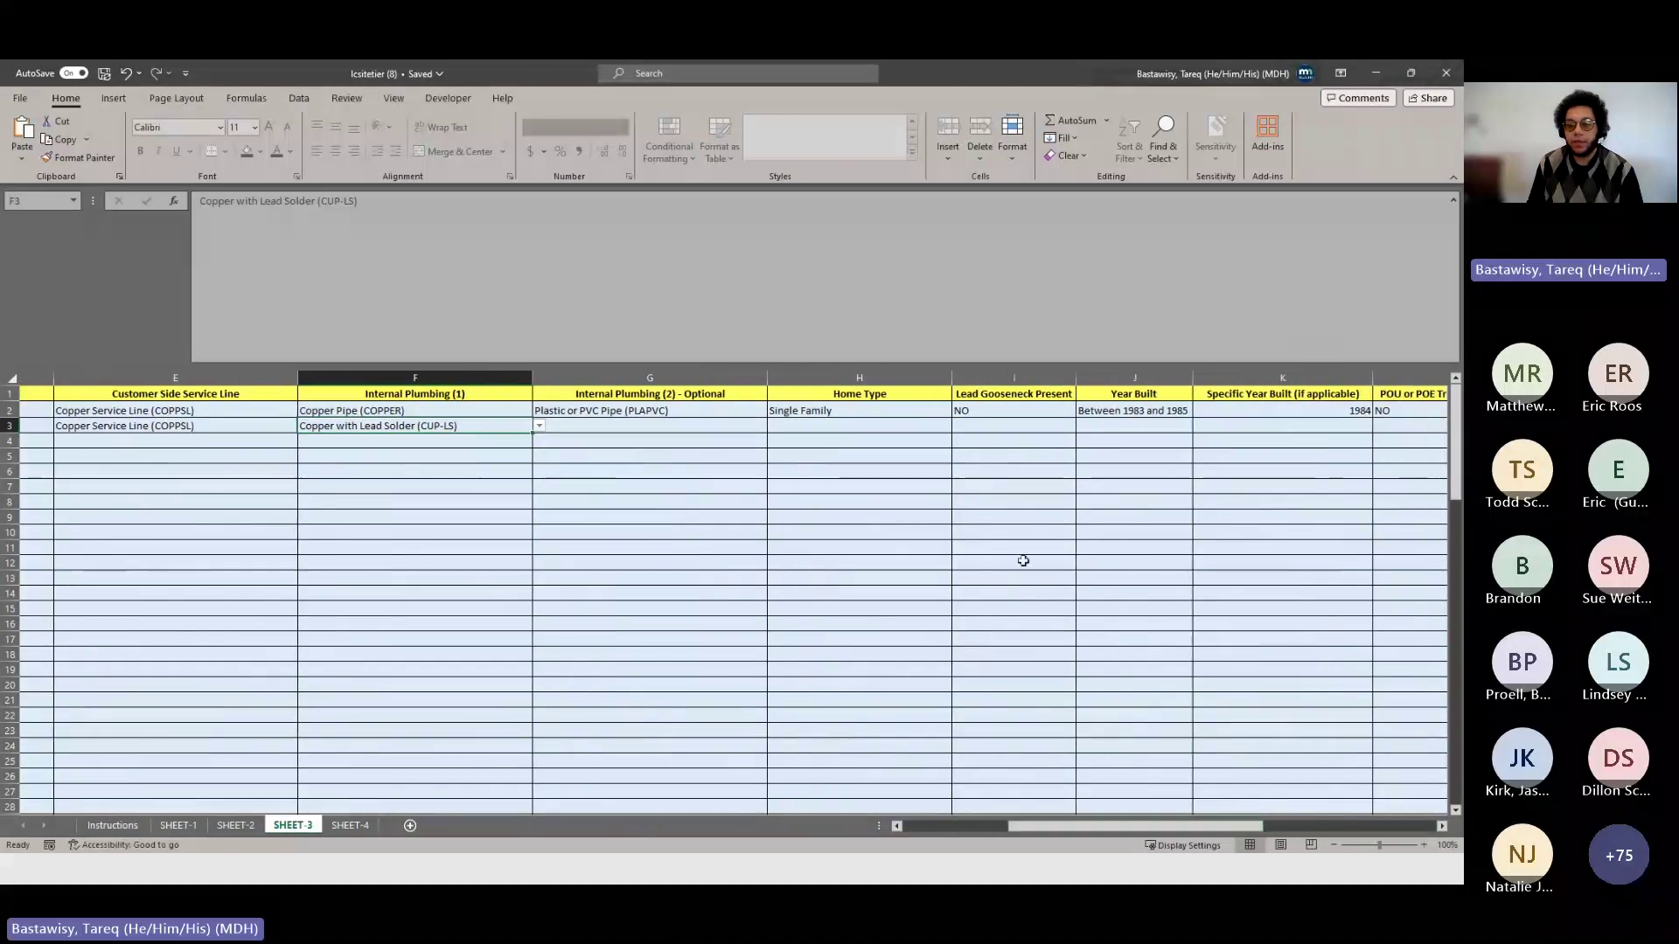
- Set site 2's home type to Single Family and lead gooseneck present to NO
{"action": "left_click", "coordinate": [926, 429]}
{"action": "left_click", "coordinate": [959, 426]}
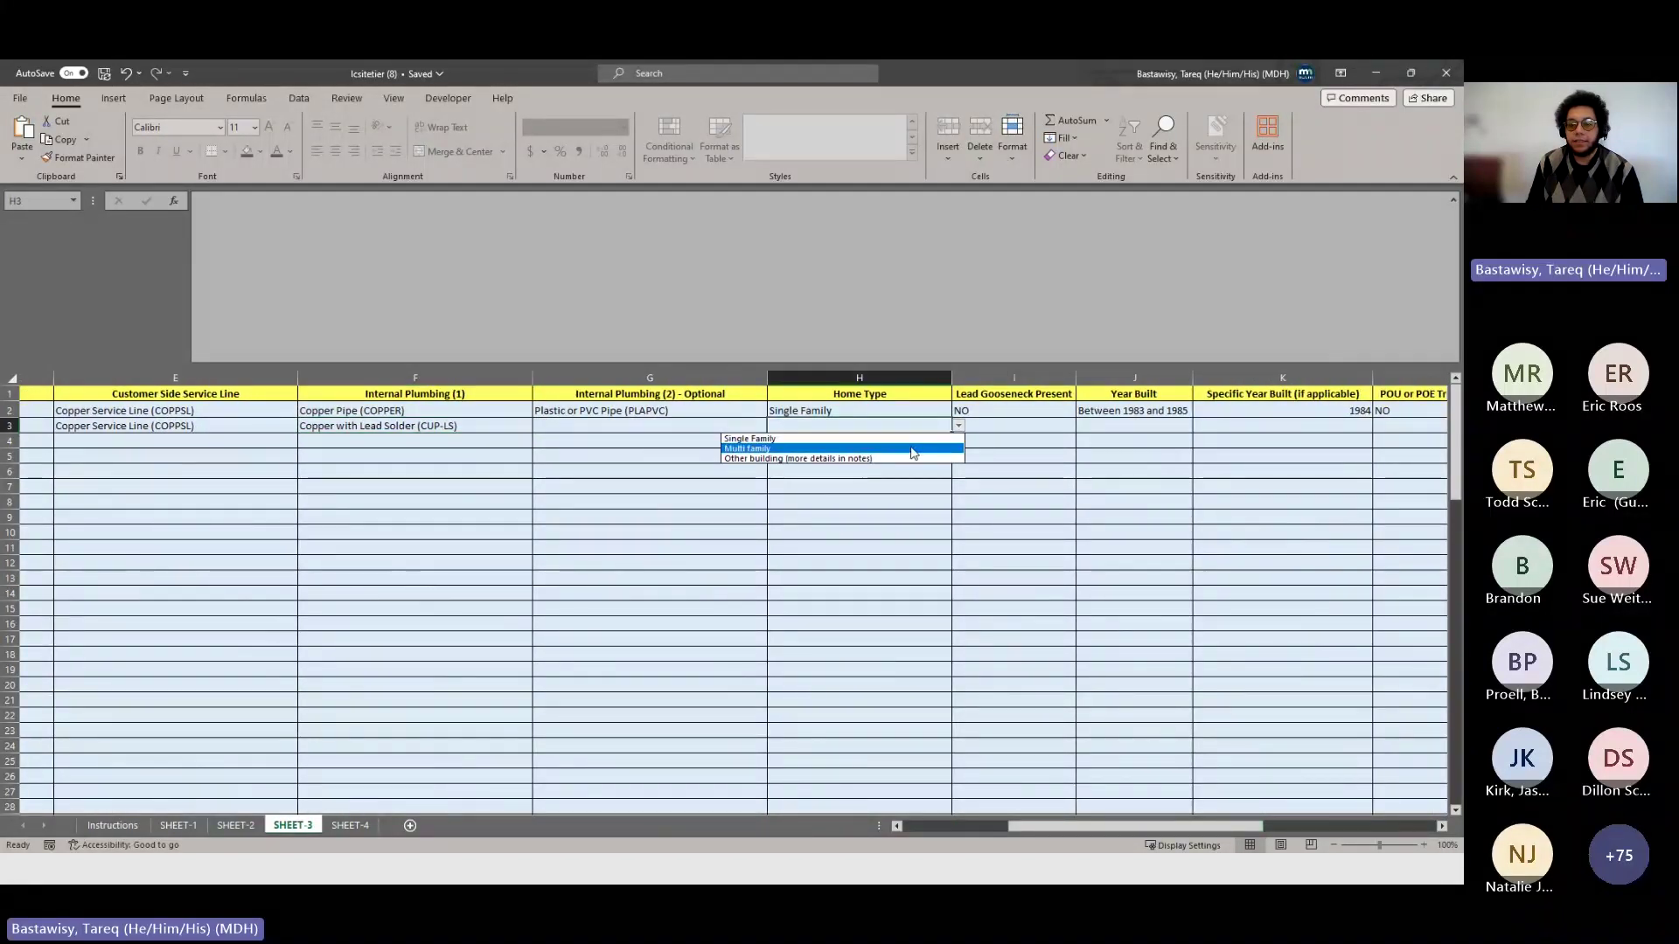
{"action": "left_click", "coordinate": [906, 438]}
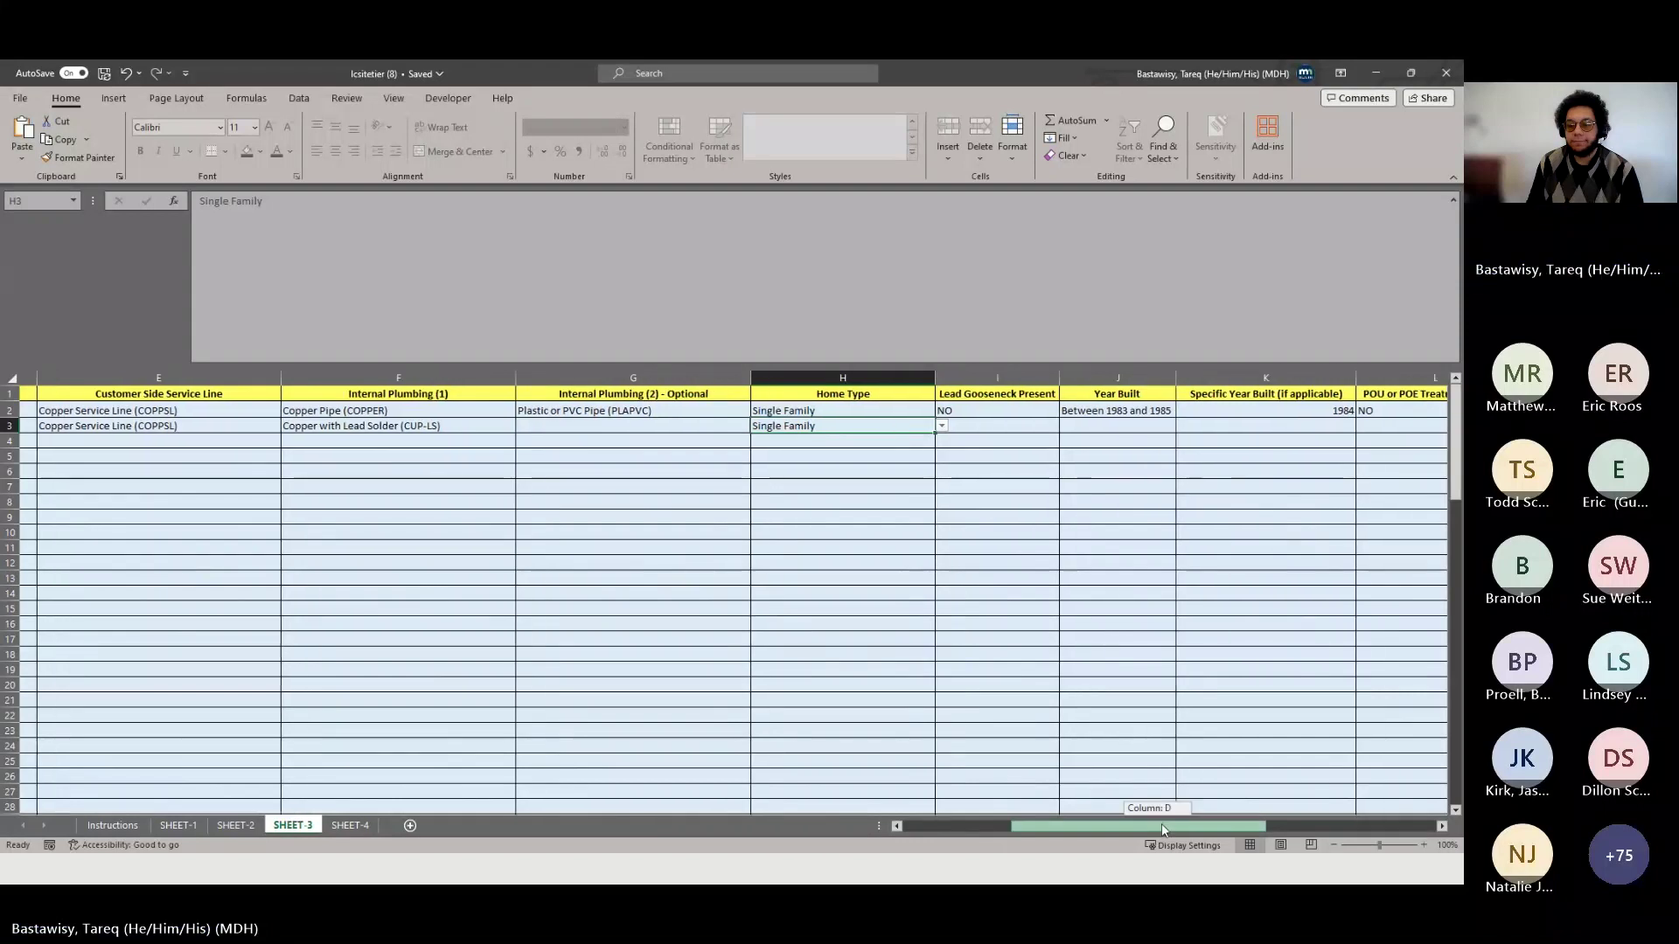
{"action": "scroll", "coordinate": [1145, 800], "scroll_direction": "right", "scroll_amount": 3}
{"action": "left_click", "coordinate": [824, 426]}
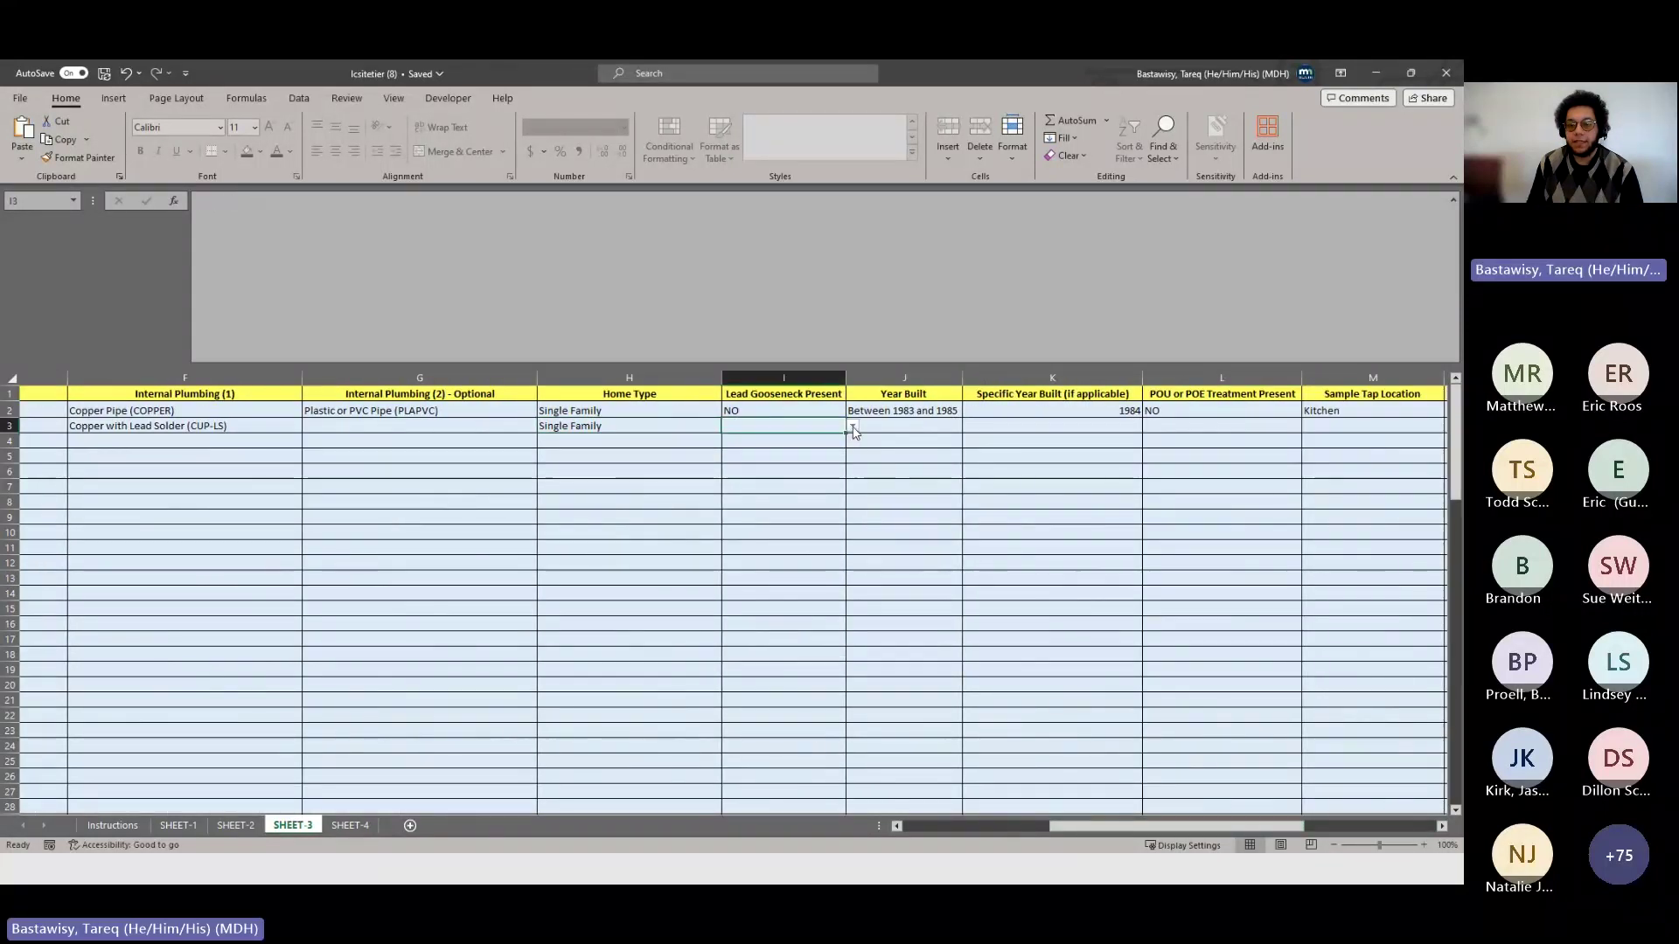
{"action": "left_click", "coordinate": [852, 426]}
{"action": "left_click", "coordinate": [822, 448]}
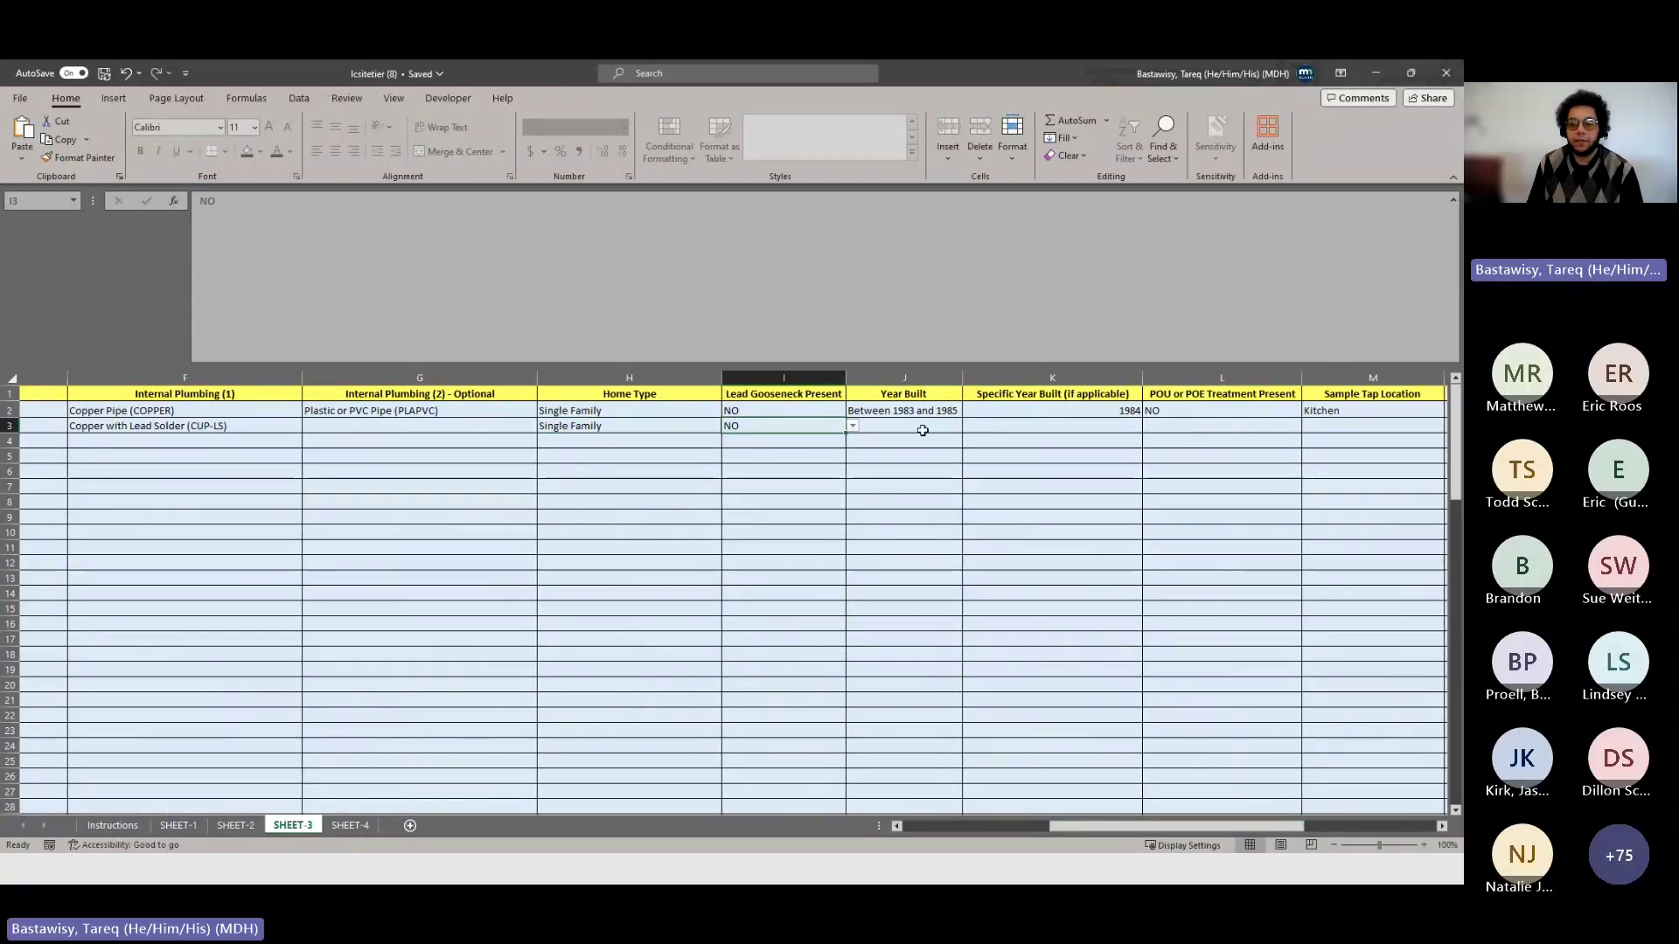
- Set site 2's year built to Before 1983
{"action": "left_click", "coordinate": [923, 429]}
{"action": "left_click", "coordinate": [968, 427]}
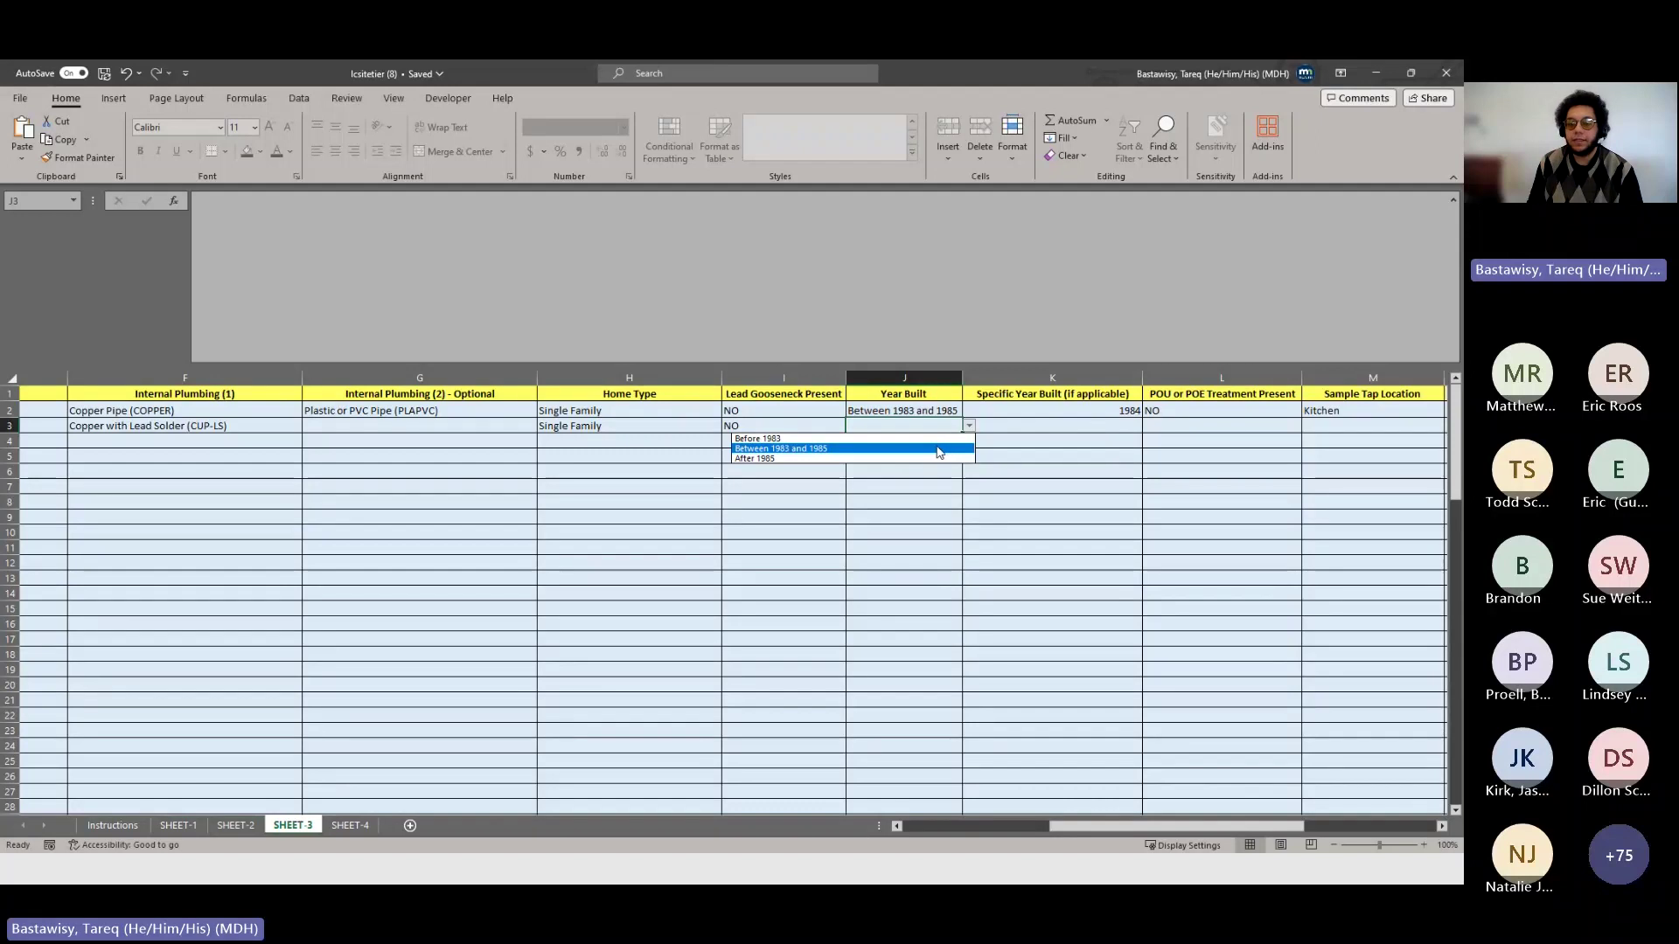
{"action": "key", "text": "Up"}
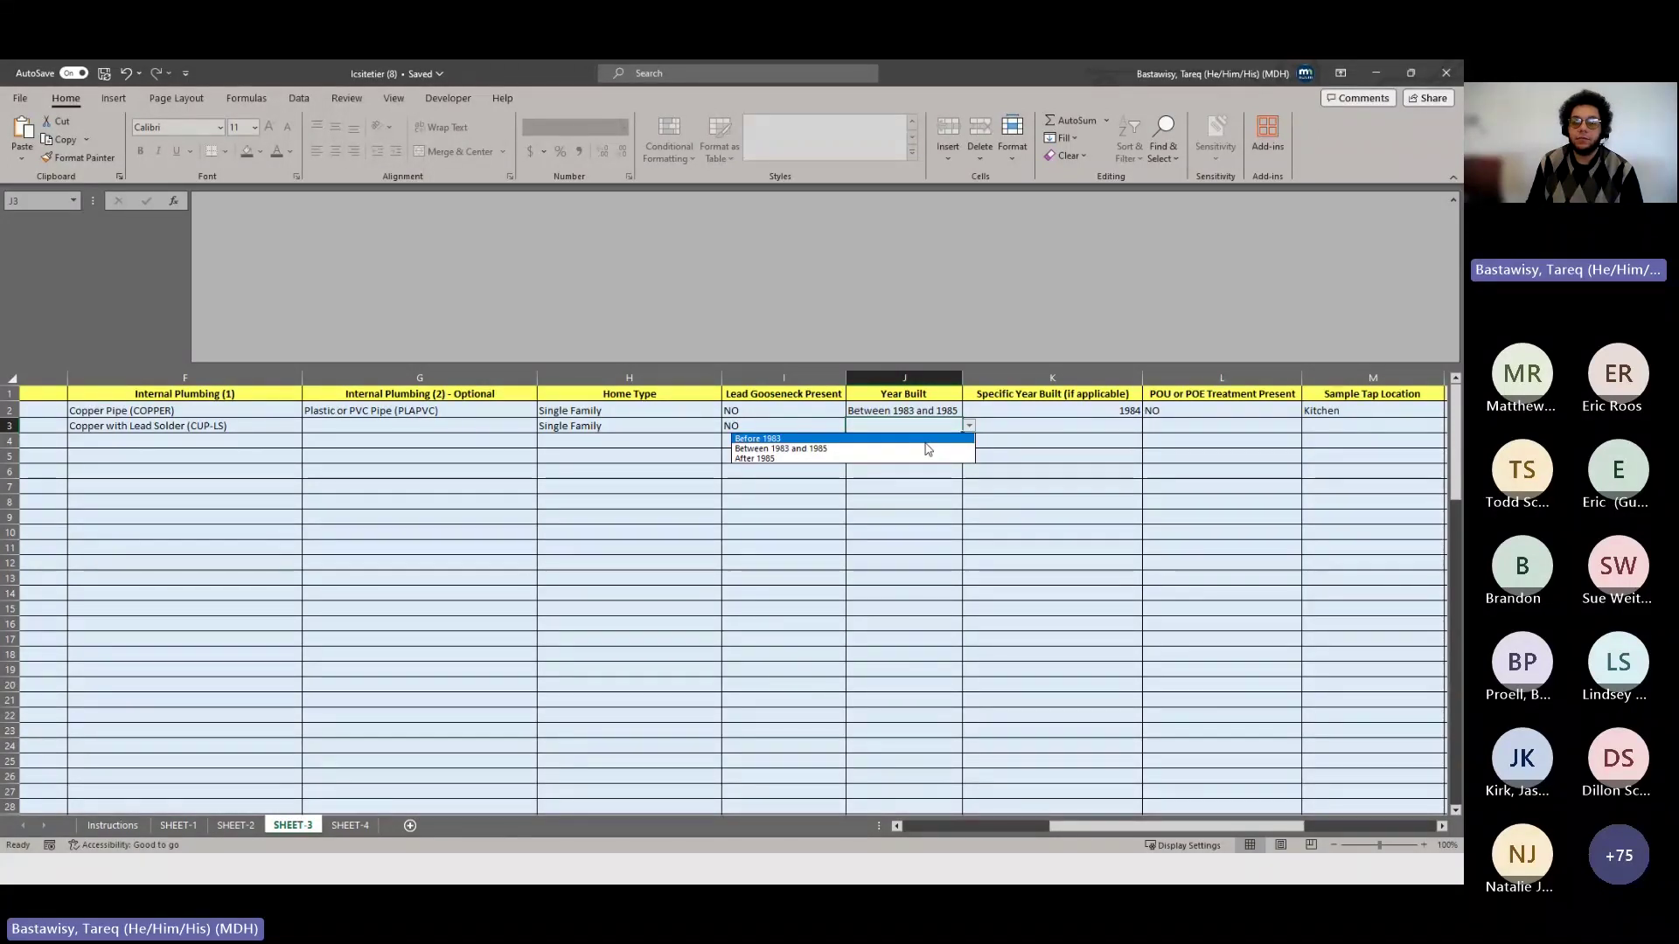
{"action": "key", "text": "Return"}
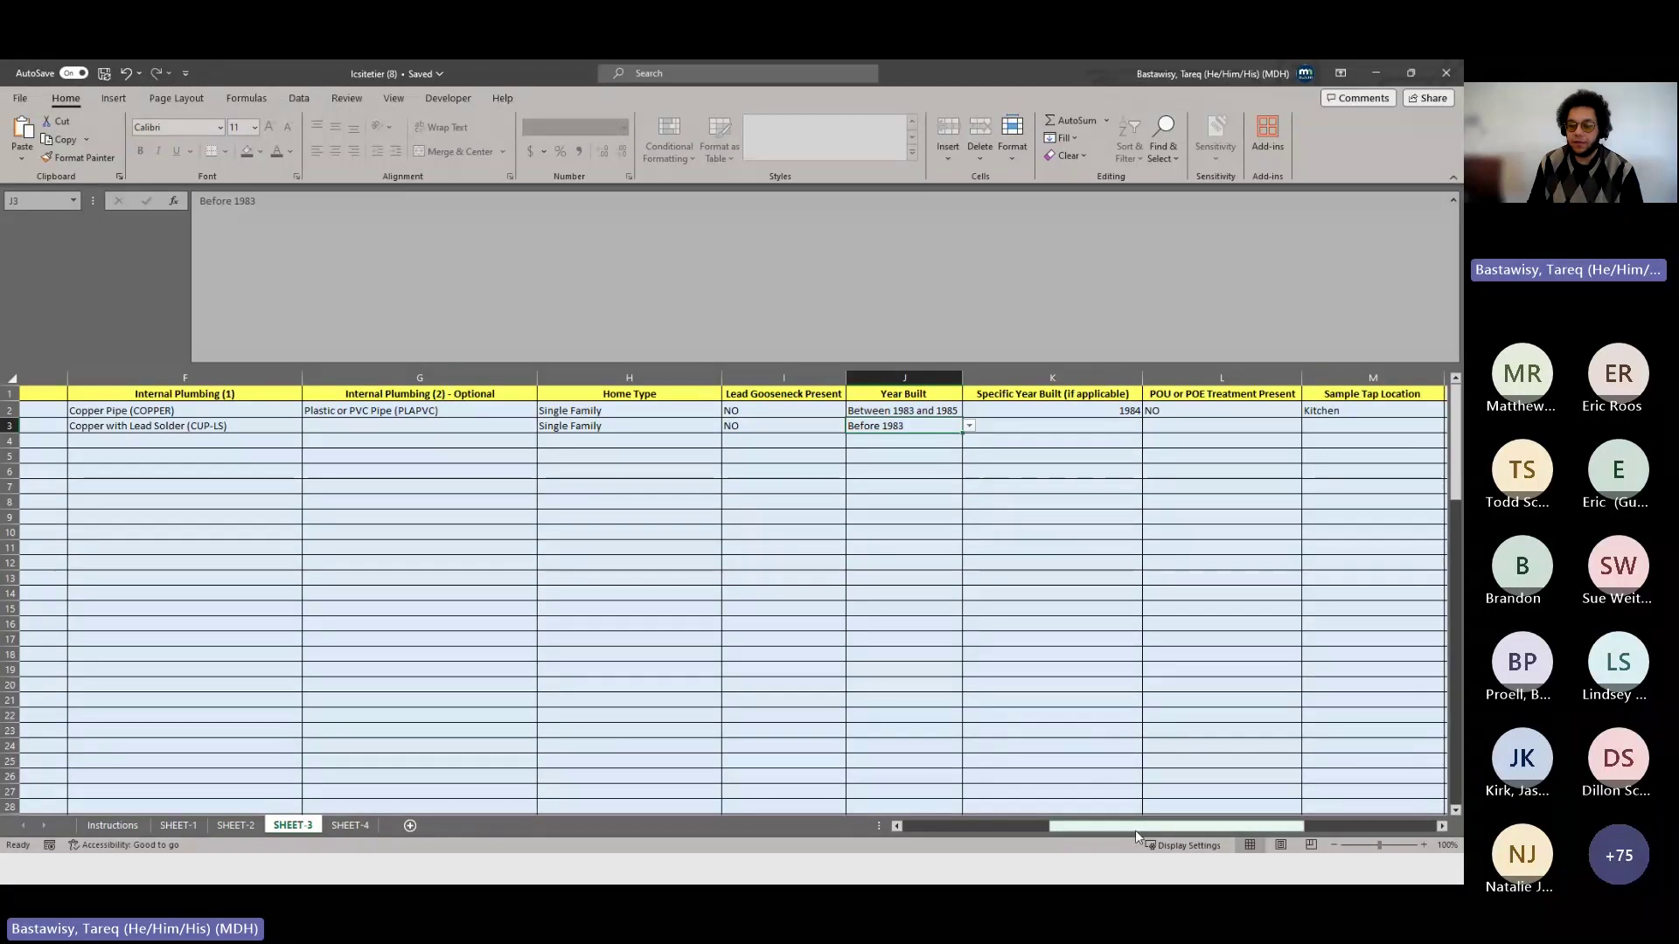
{"action": "left_click_drag", "start_coordinate": [1135, 831], "coordinate": [1161, 826]}
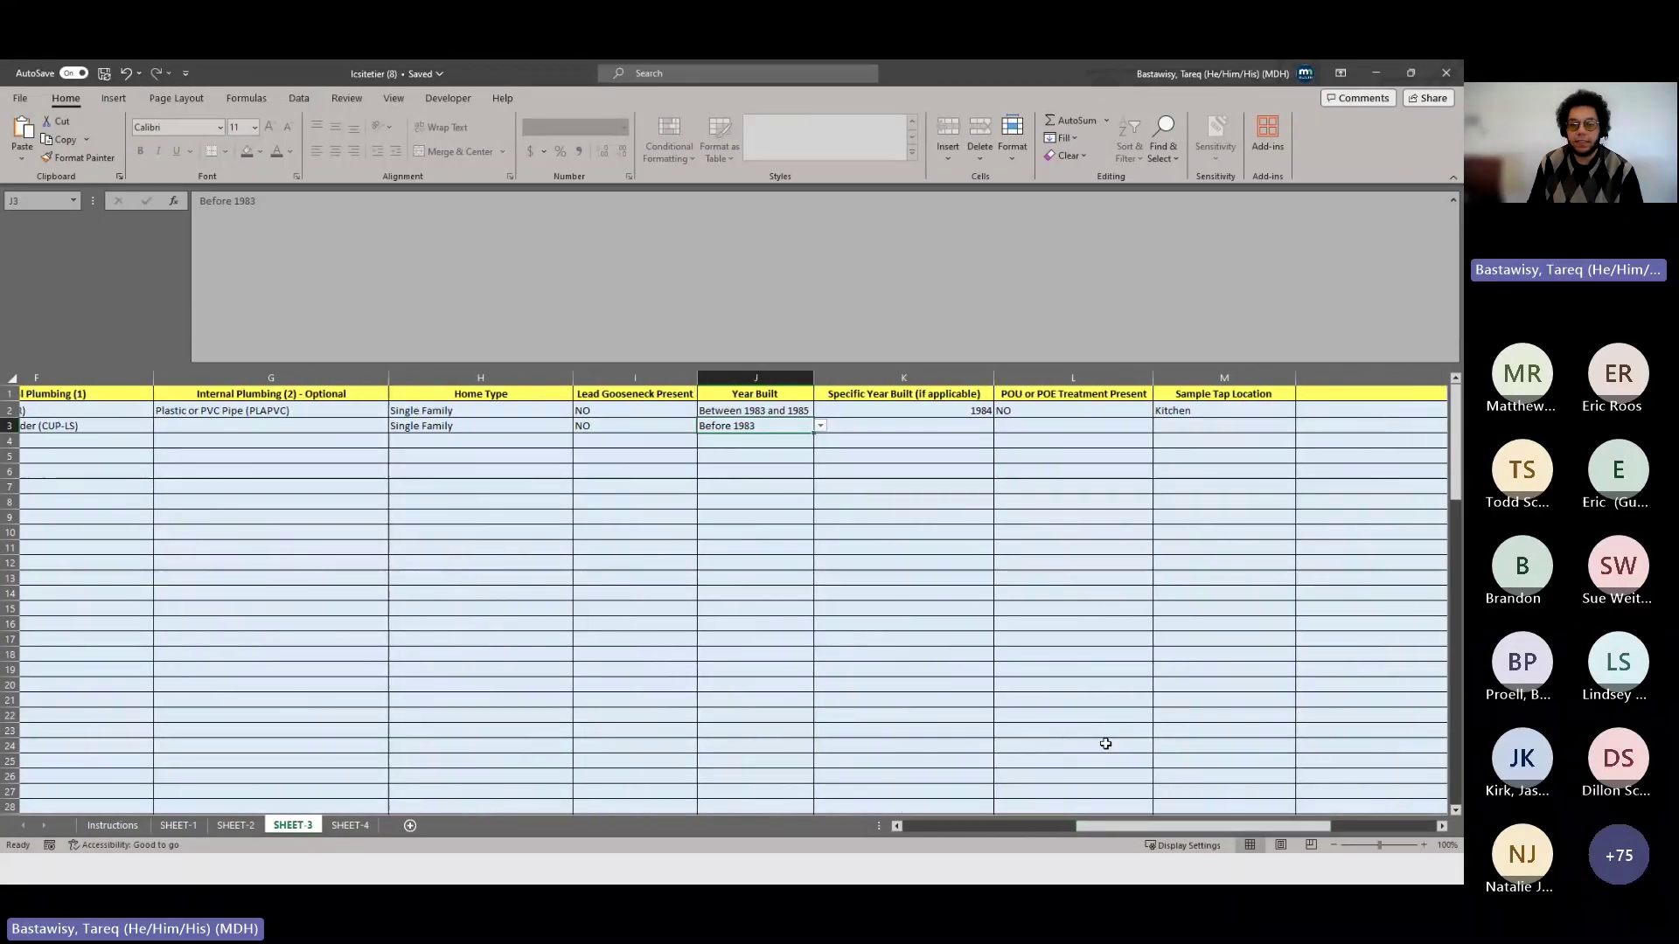
- Mark site 2's POU or POE treatment NO and sample tap location Bathroom
{"action": "left_click", "coordinate": [971, 428]}
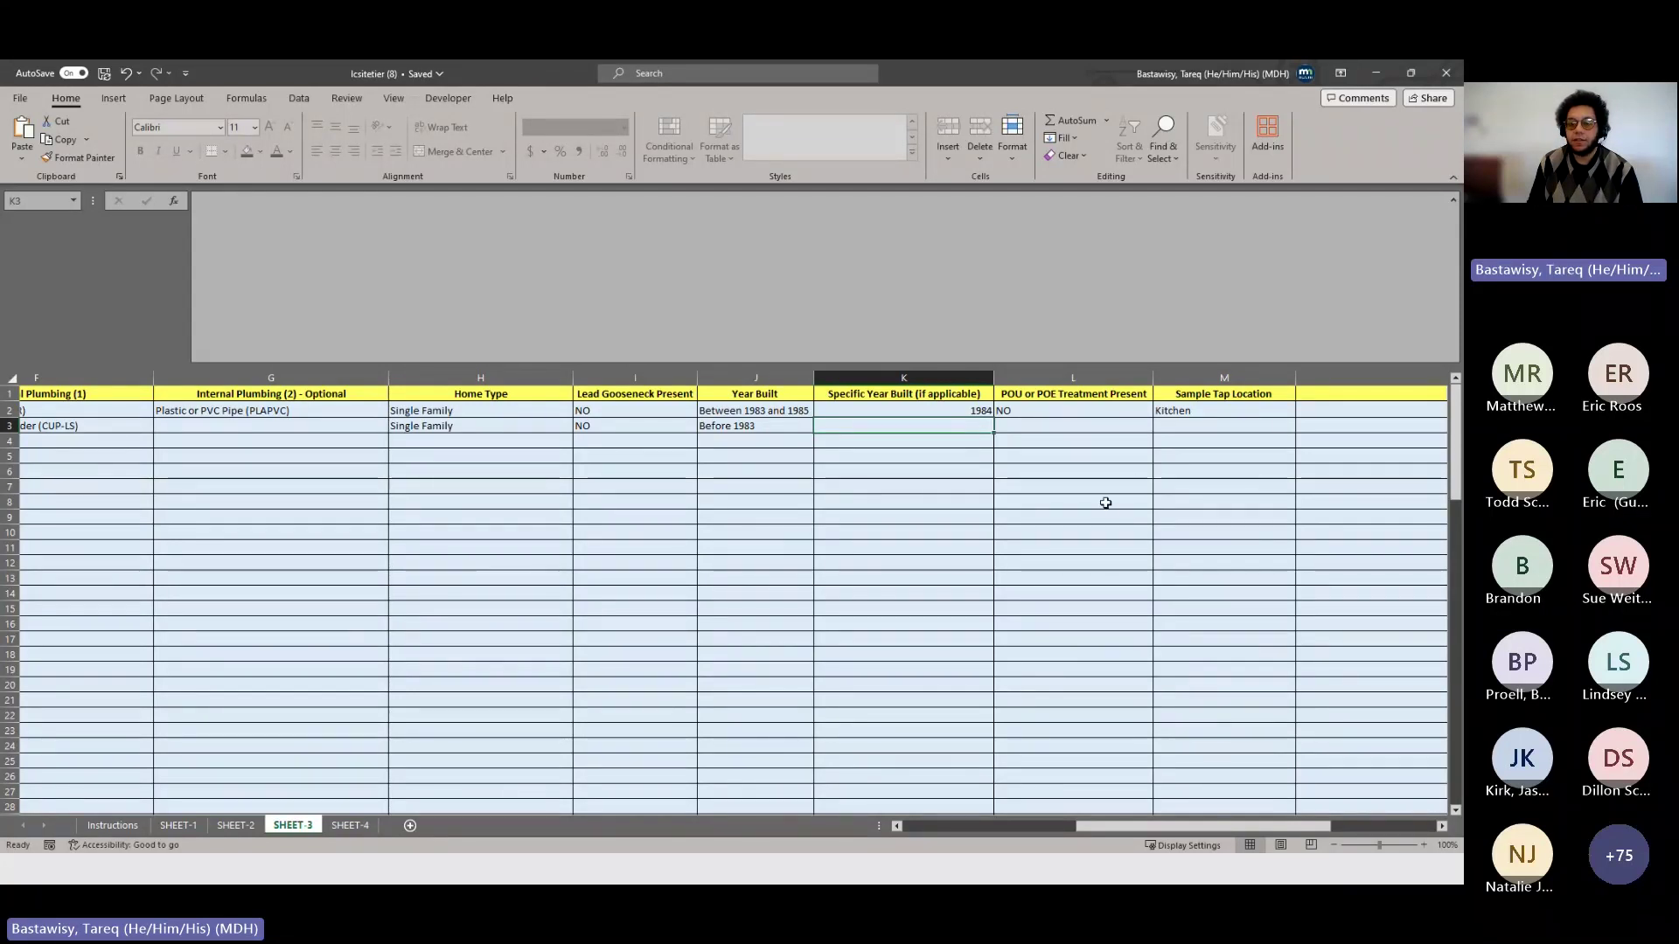
{"action": "left_click", "coordinate": [1082, 426]}
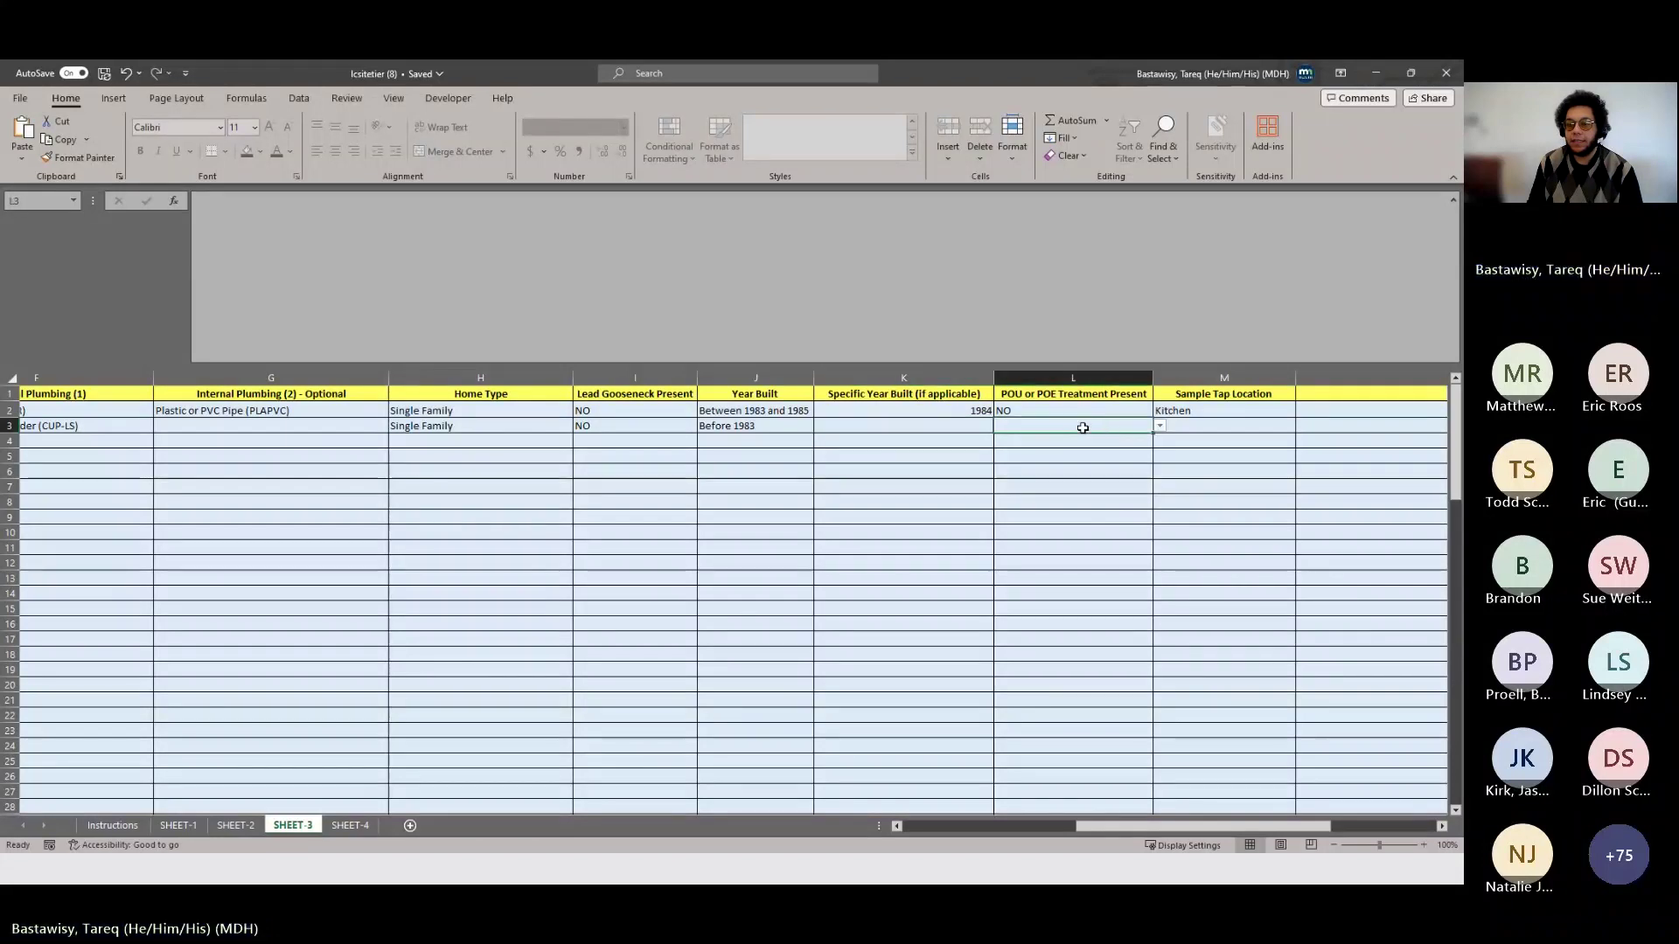
{"action": "left_click", "coordinate": [1159, 428]}
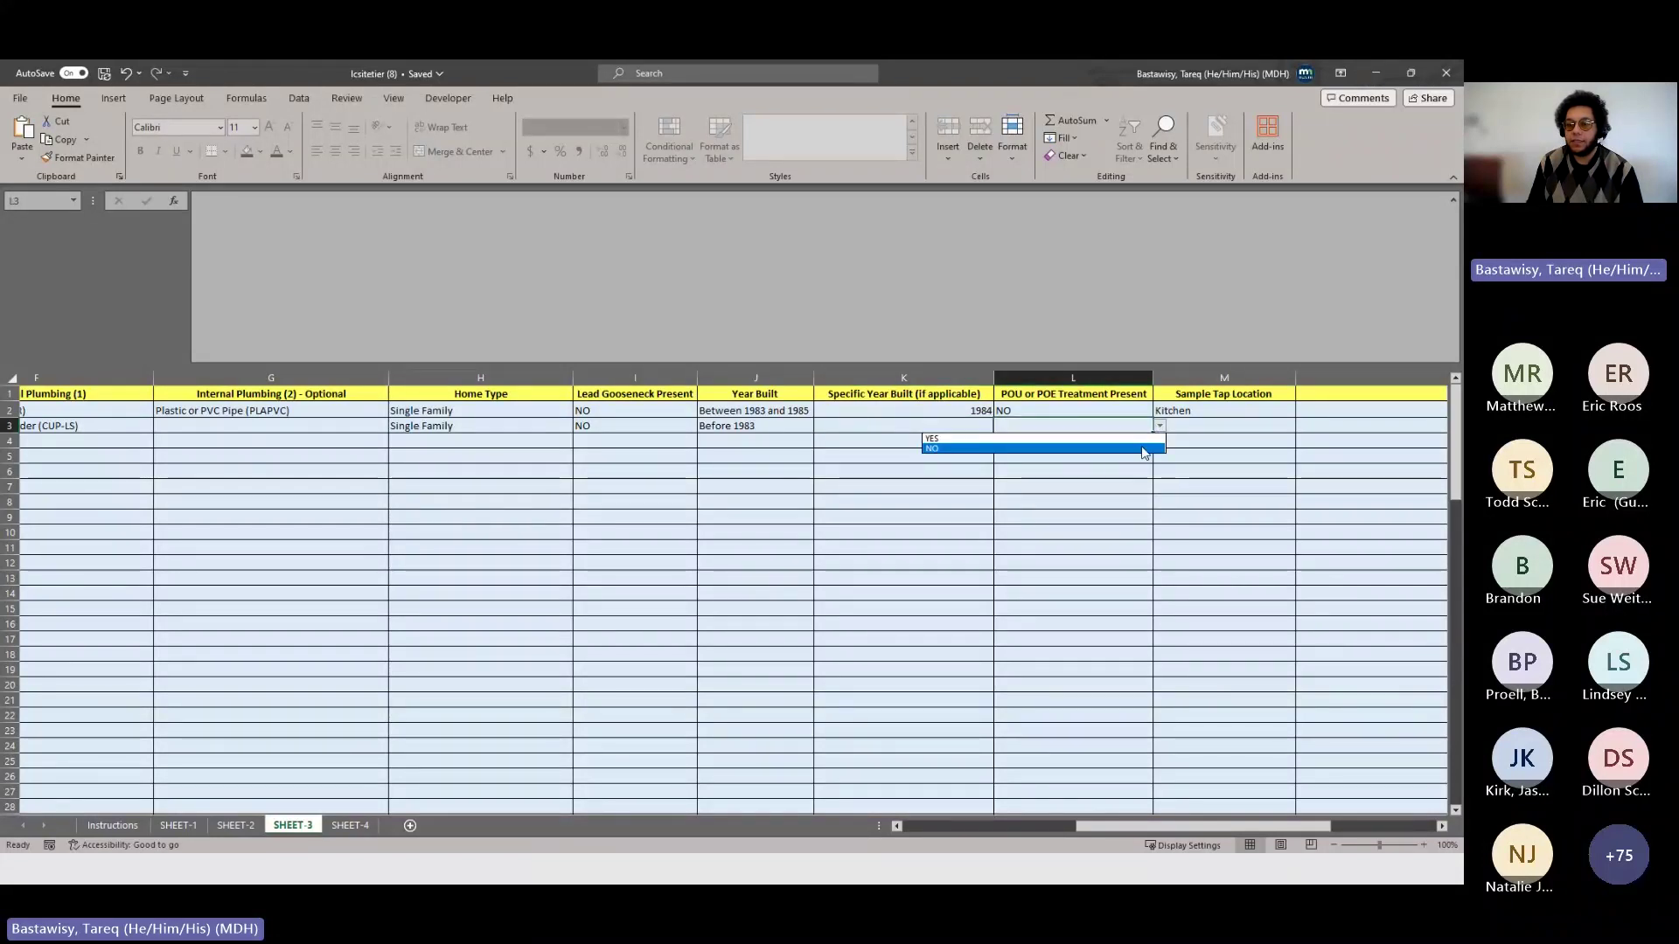
{"action": "left_click", "coordinate": [1143, 448]}
{"action": "left_click", "coordinate": [1268, 426]}
{"action": "left_click", "coordinate": [1302, 426]}
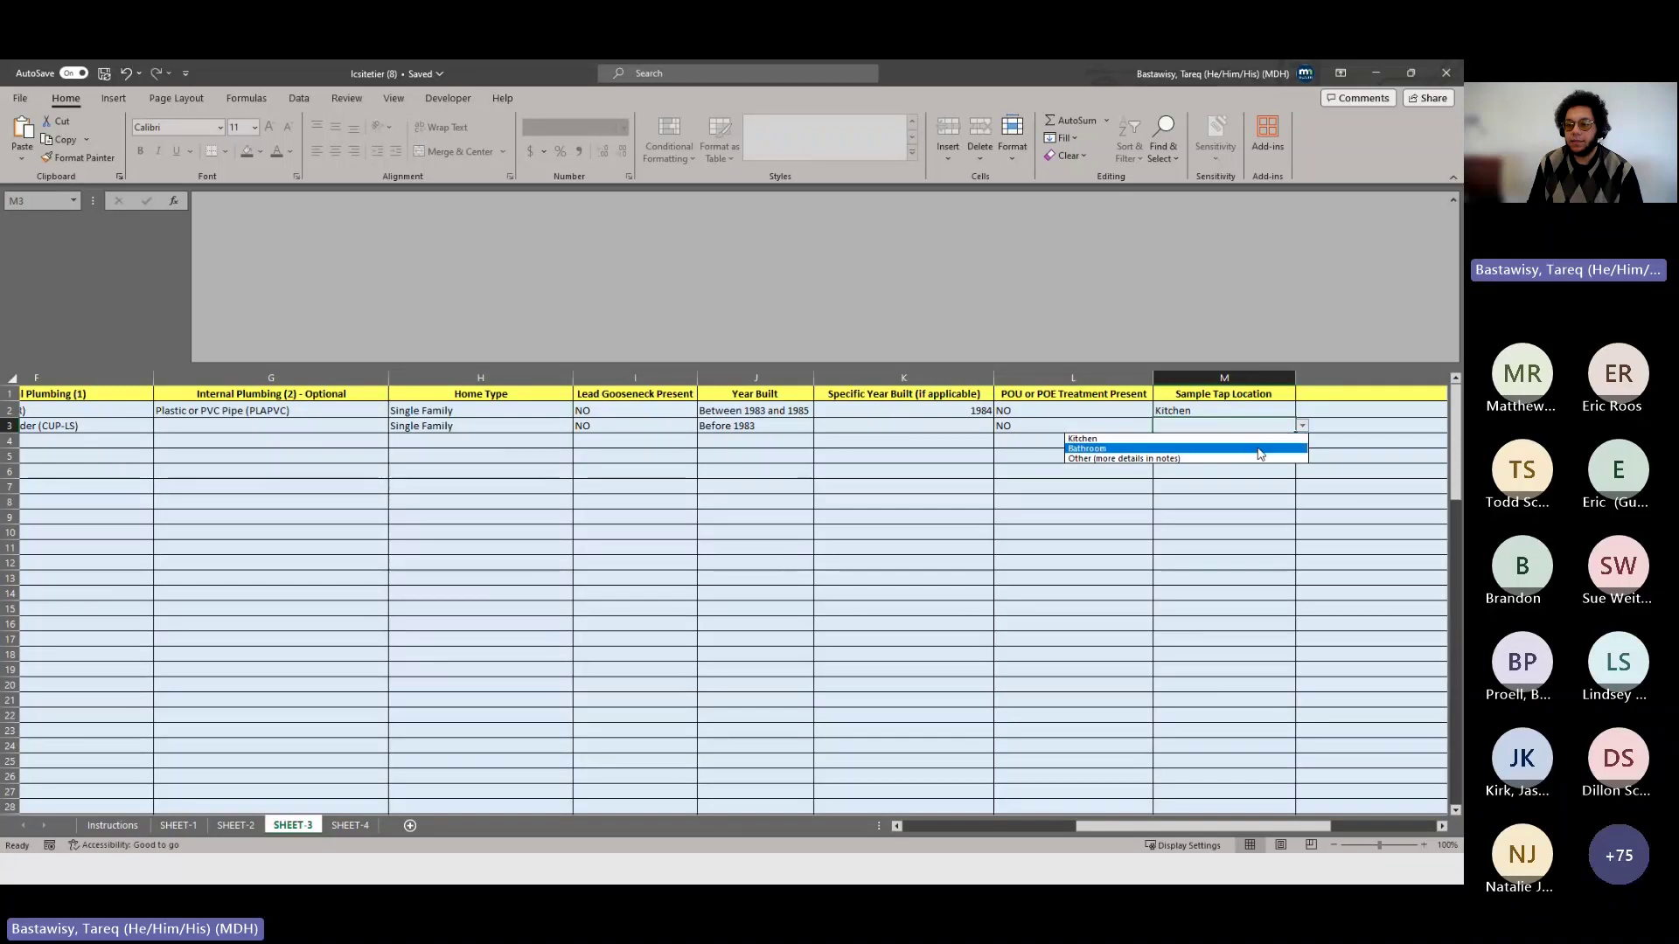
{"action": "left_click", "coordinate": [1259, 449]}
{"action": "left_click_drag", "start_coordinate": [1234, 829], "coordinate": [1054, 853]}
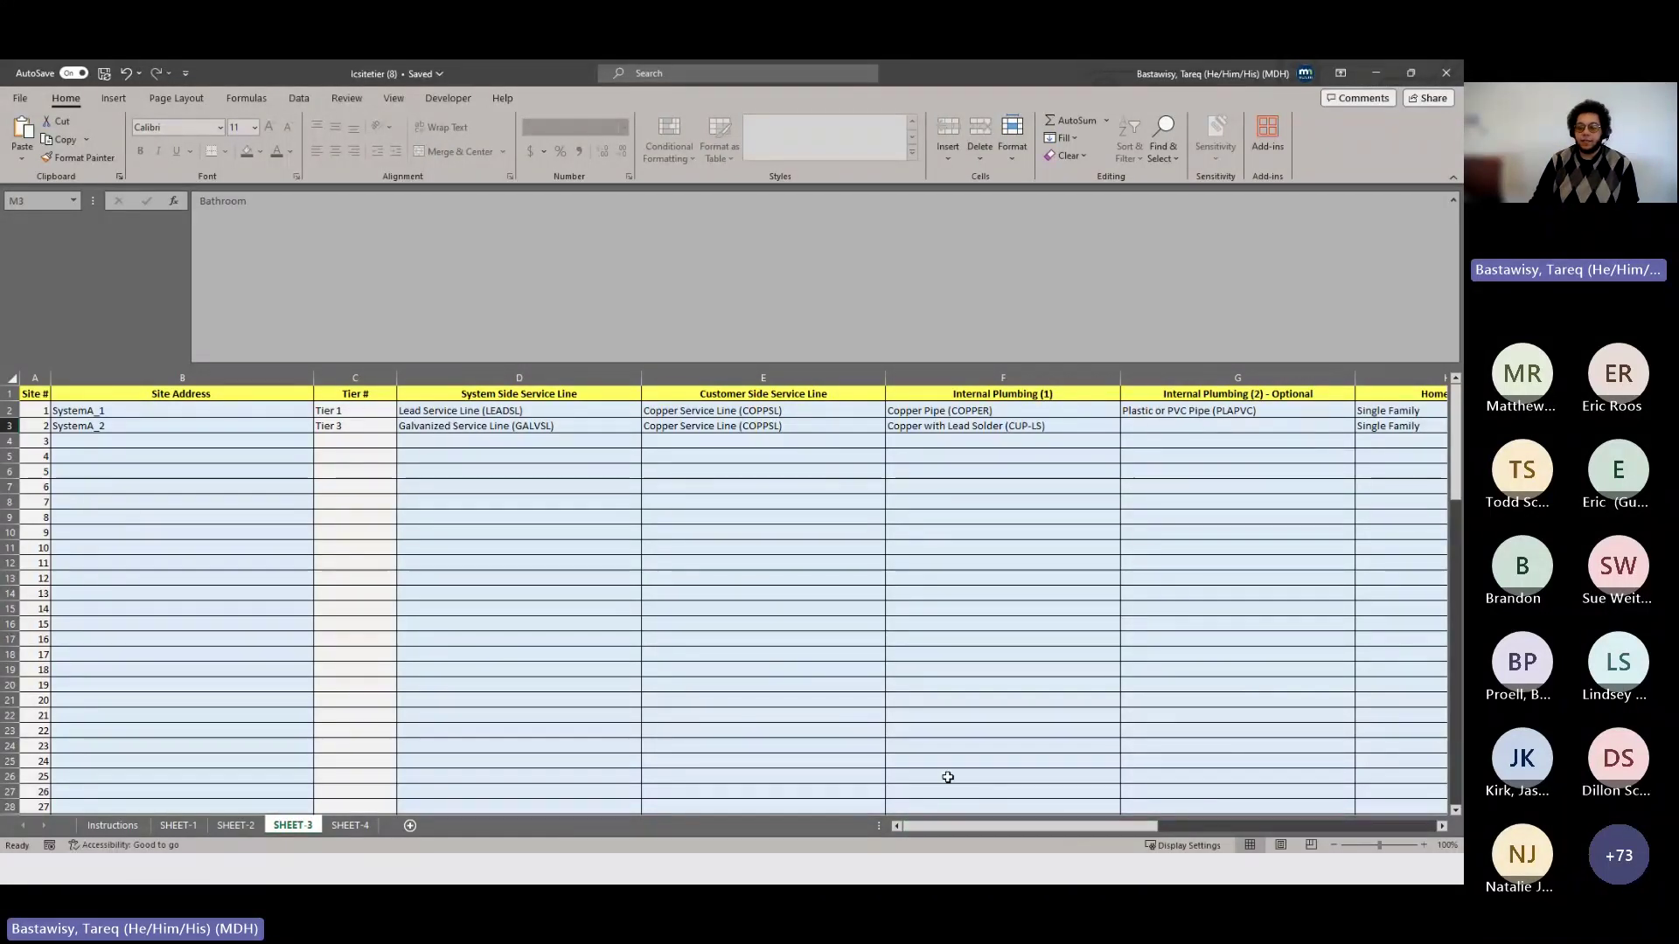
{"action": "left_click_drag", "start_coordinate": [971, 827], "coordinate": [1135, 826]}
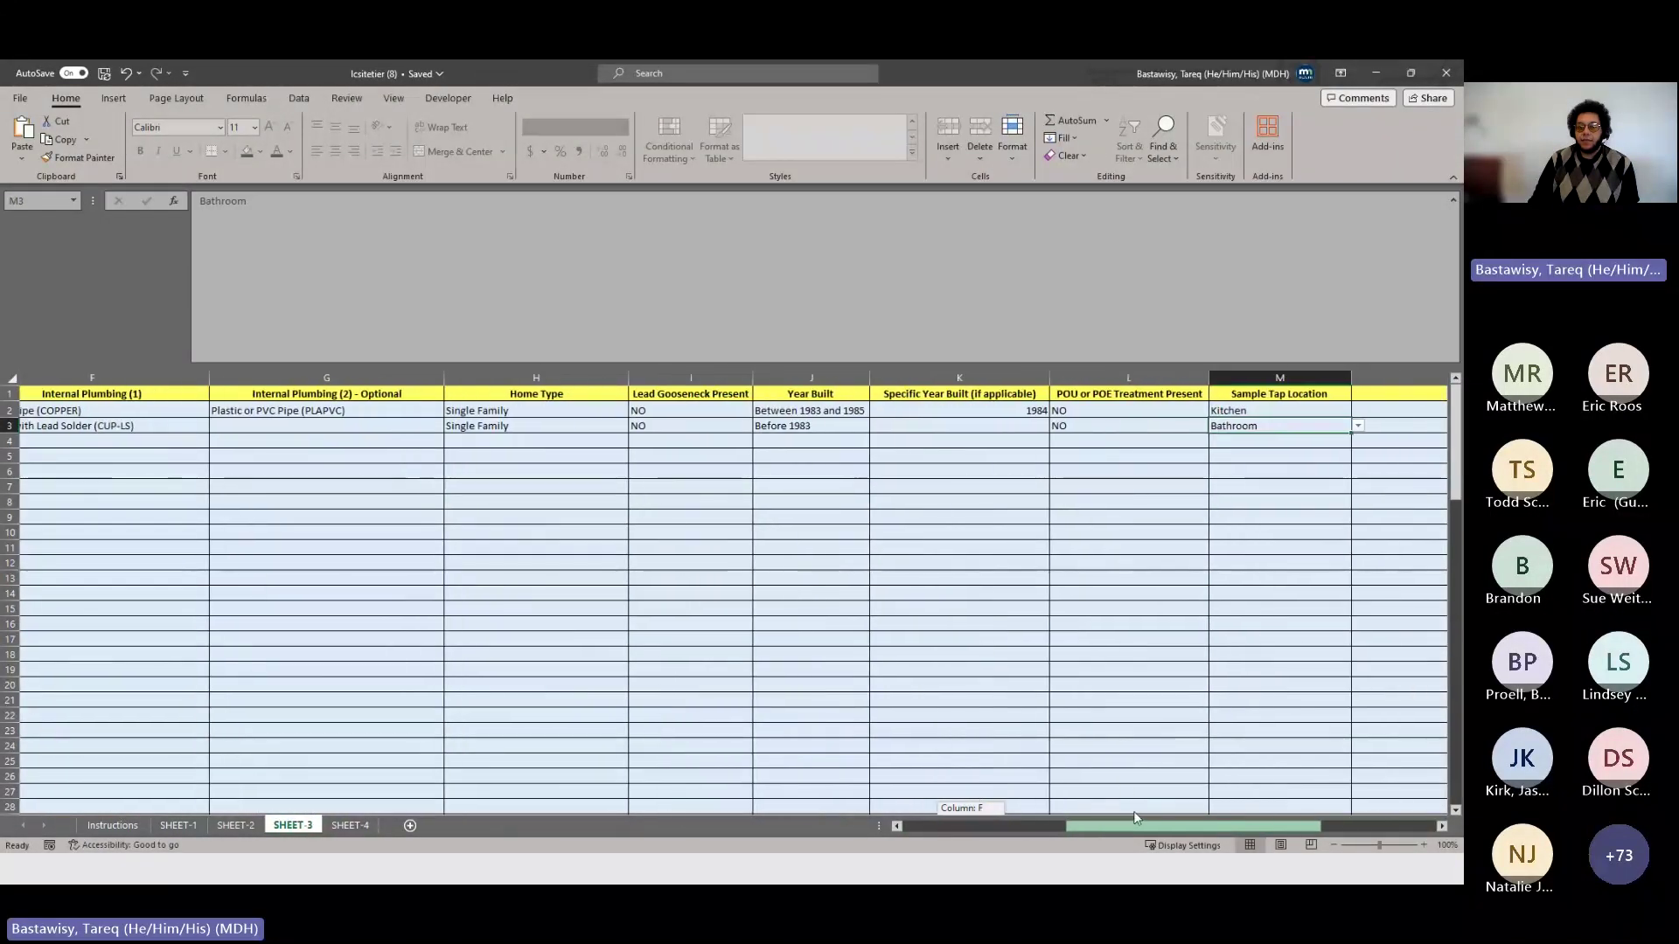
{"action": "left_click", "coordinate": [1173, 428]}
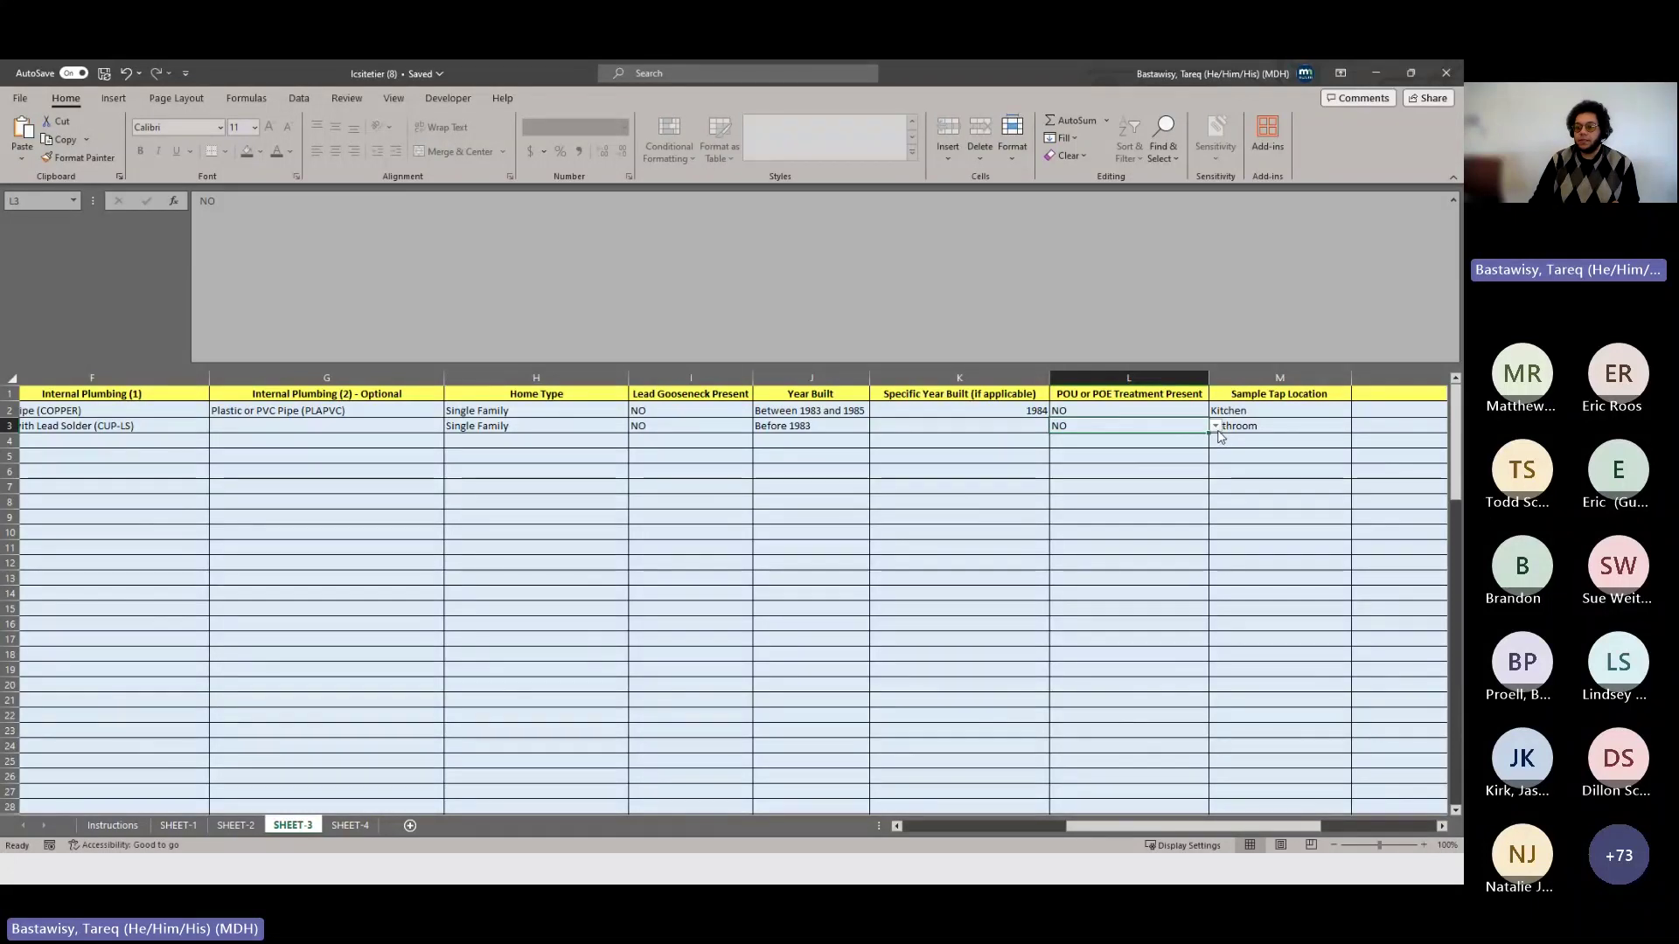
{"action": "left_click", "coordinate": [1215, 426]}
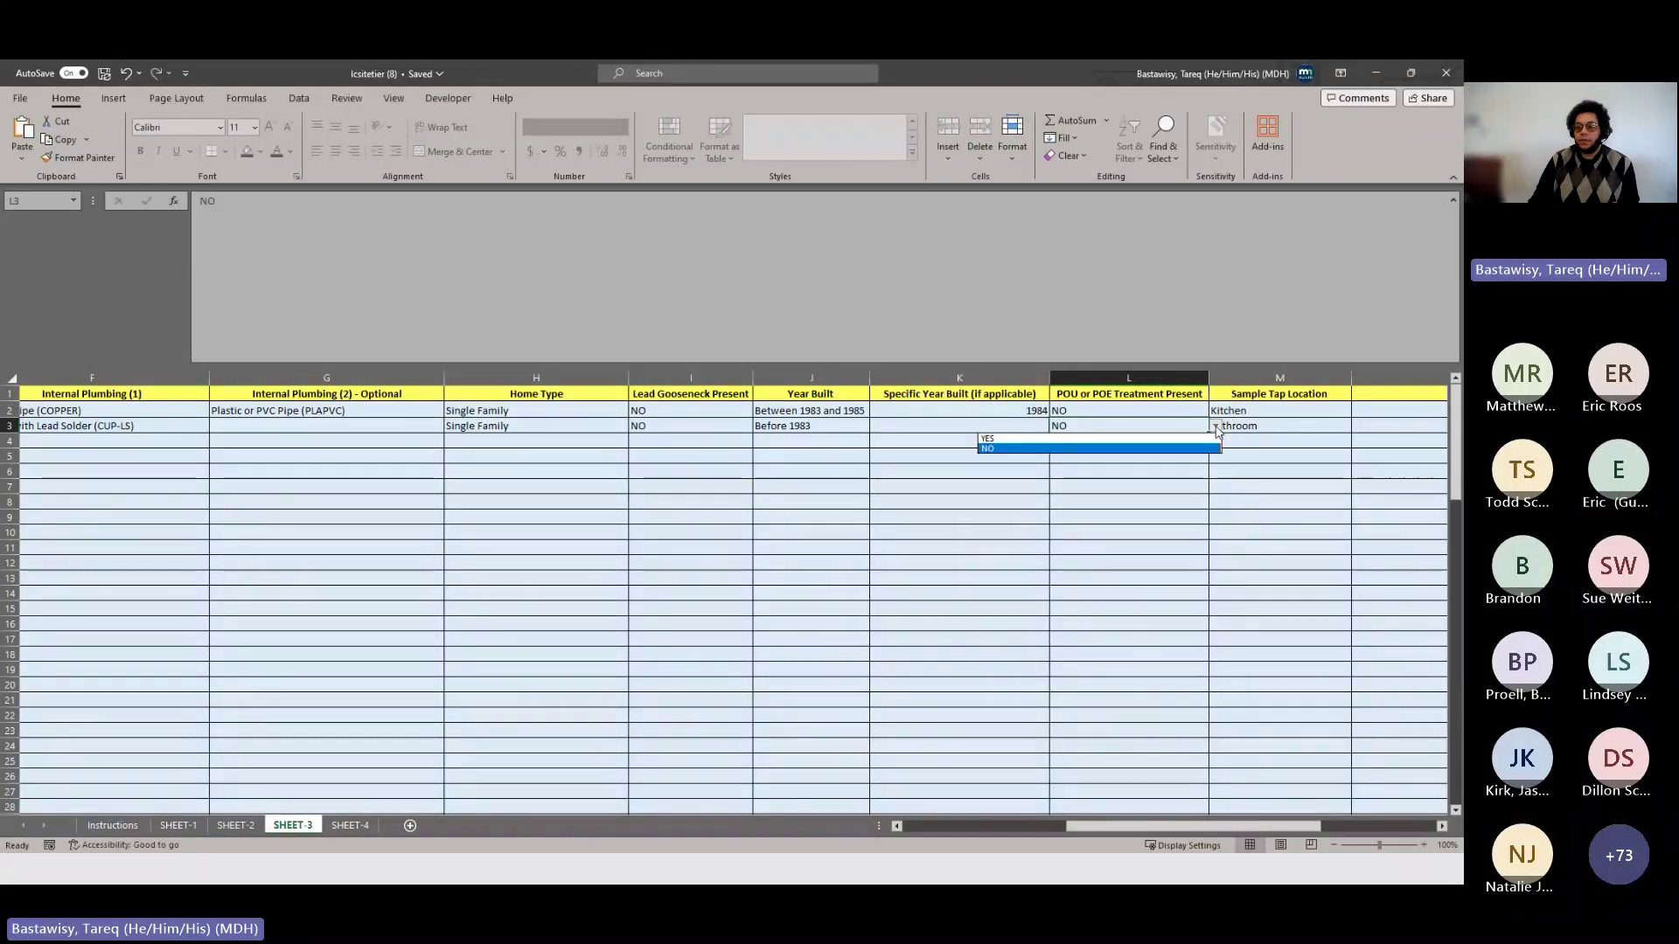
{"action": "left_click", "coordinate": [1198, 438]}
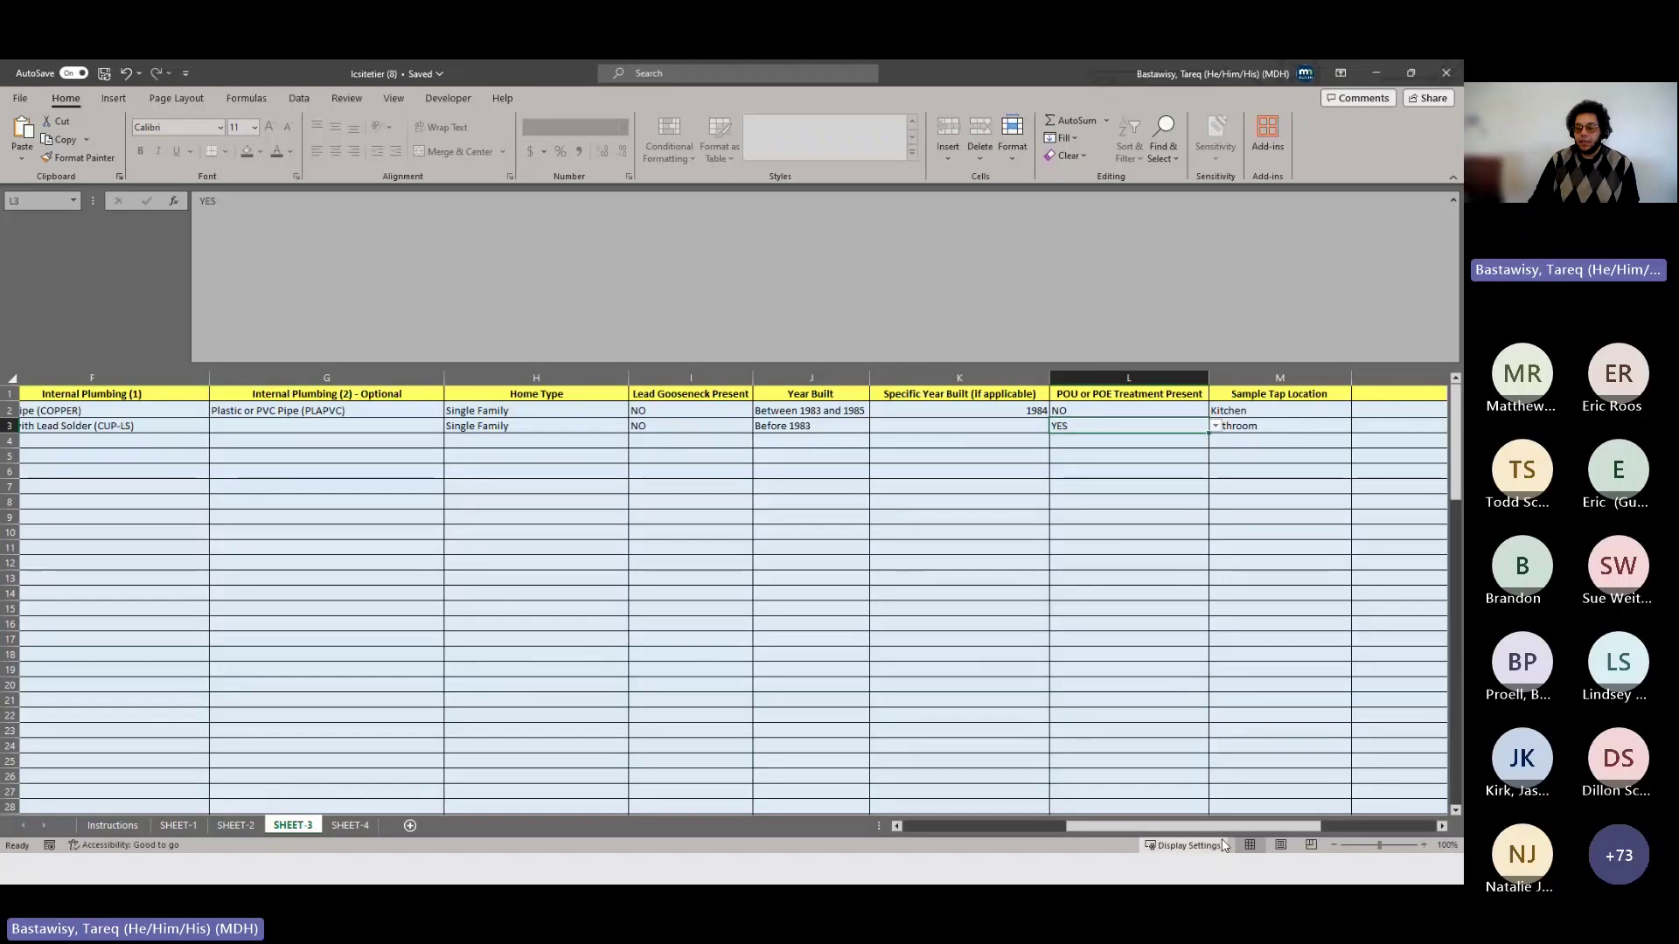
{"action": "left_click_drag", "start_coordinate": [1198, 827], "coordinate": [1060, 832]}
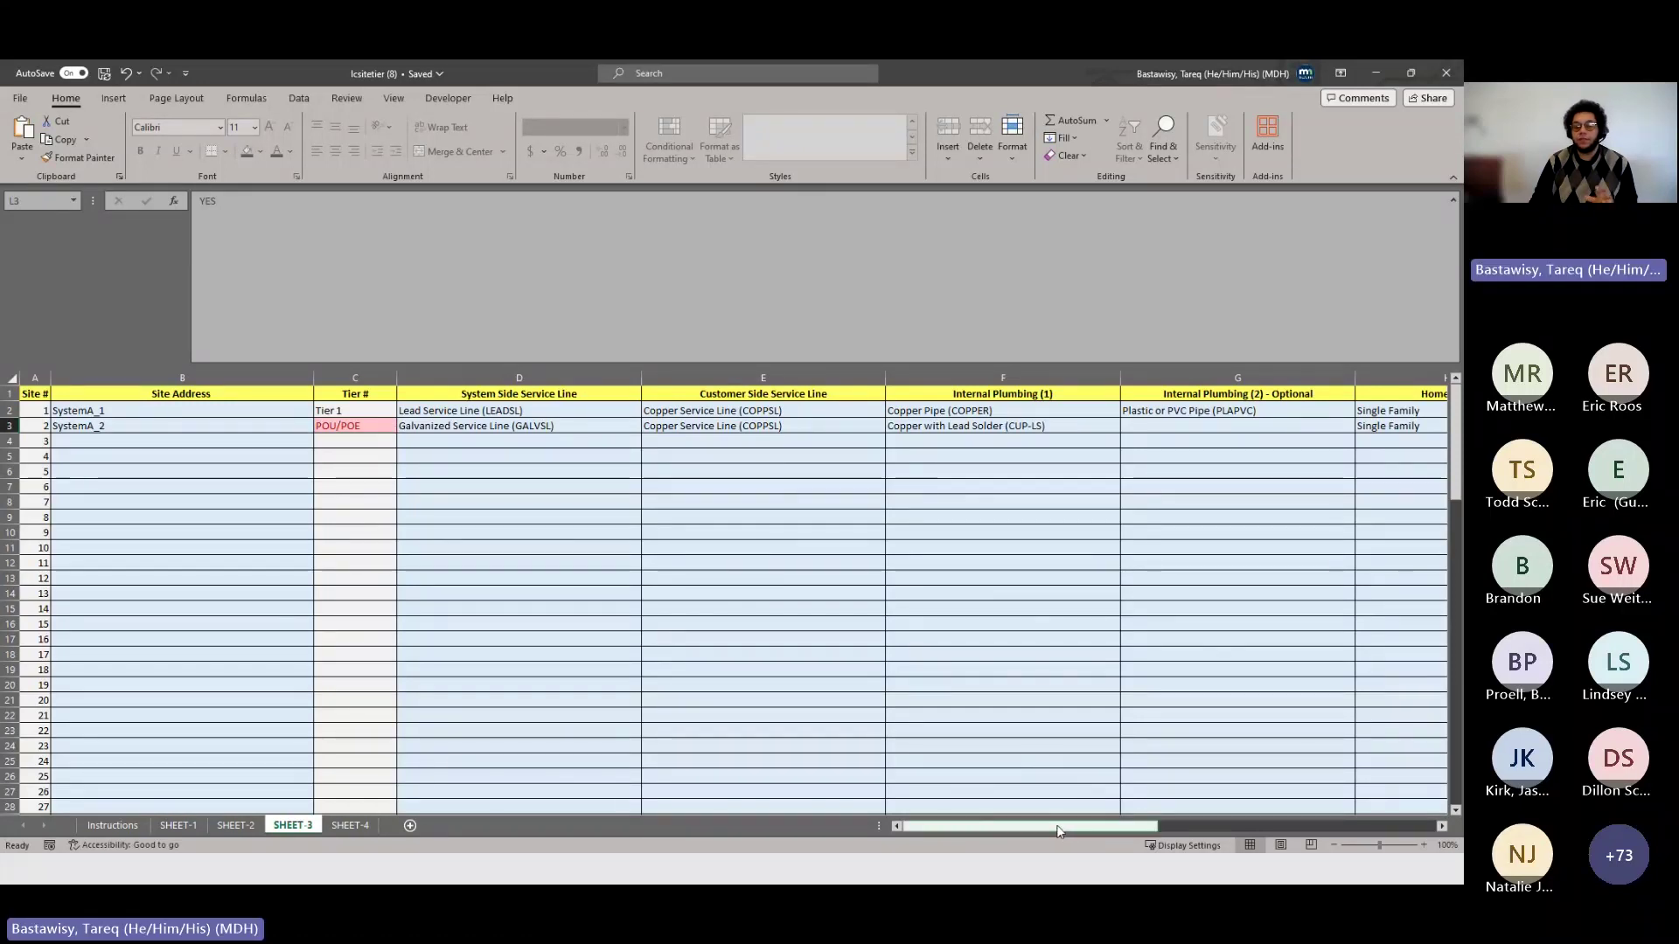
{"action": "left_click_drag", "start_coordinate": [1053, 829], "coordinate": [1166, 825]}
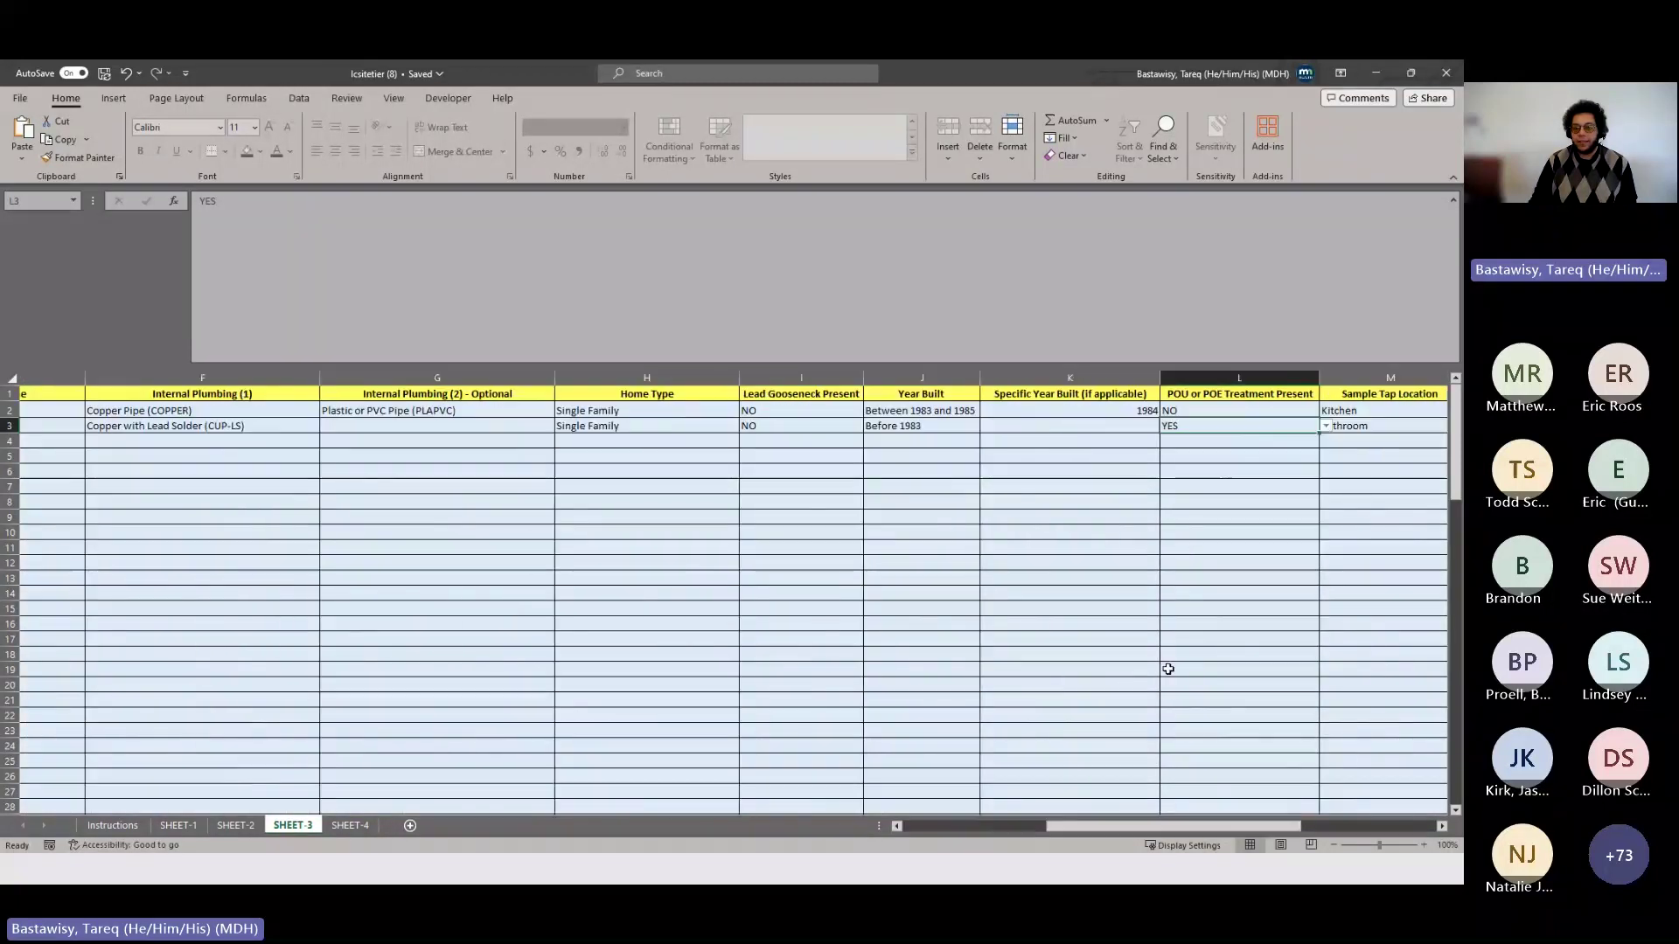
{"action": "left_click", "coordinate": [1325, 426]}
{"action": "left_click", "coordinate": [1236, 448]}
{"action": "left_click_drag", "start_coordinate": [1184, 829], "coordinate": [1095, 828]}
{"action": "left_click", "coordinate": [623, 536]}
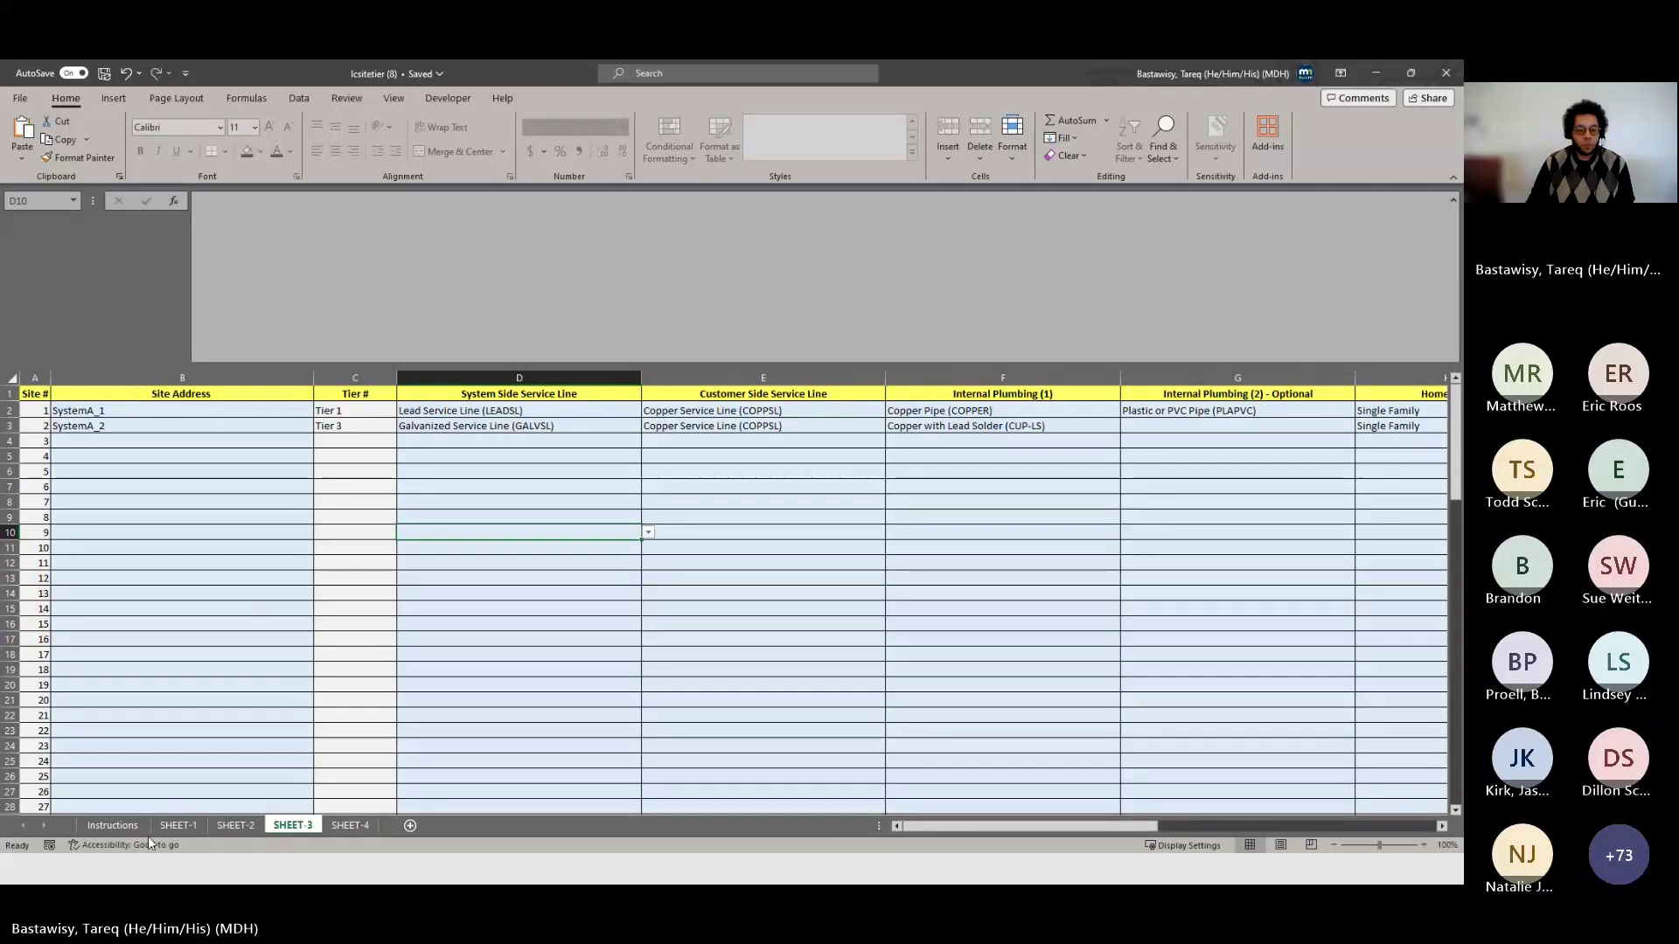
- Review the Instructions sheet's four steps, then move on to SHEET-4
{"action": "left_click", "coordinate": [122, 829]}
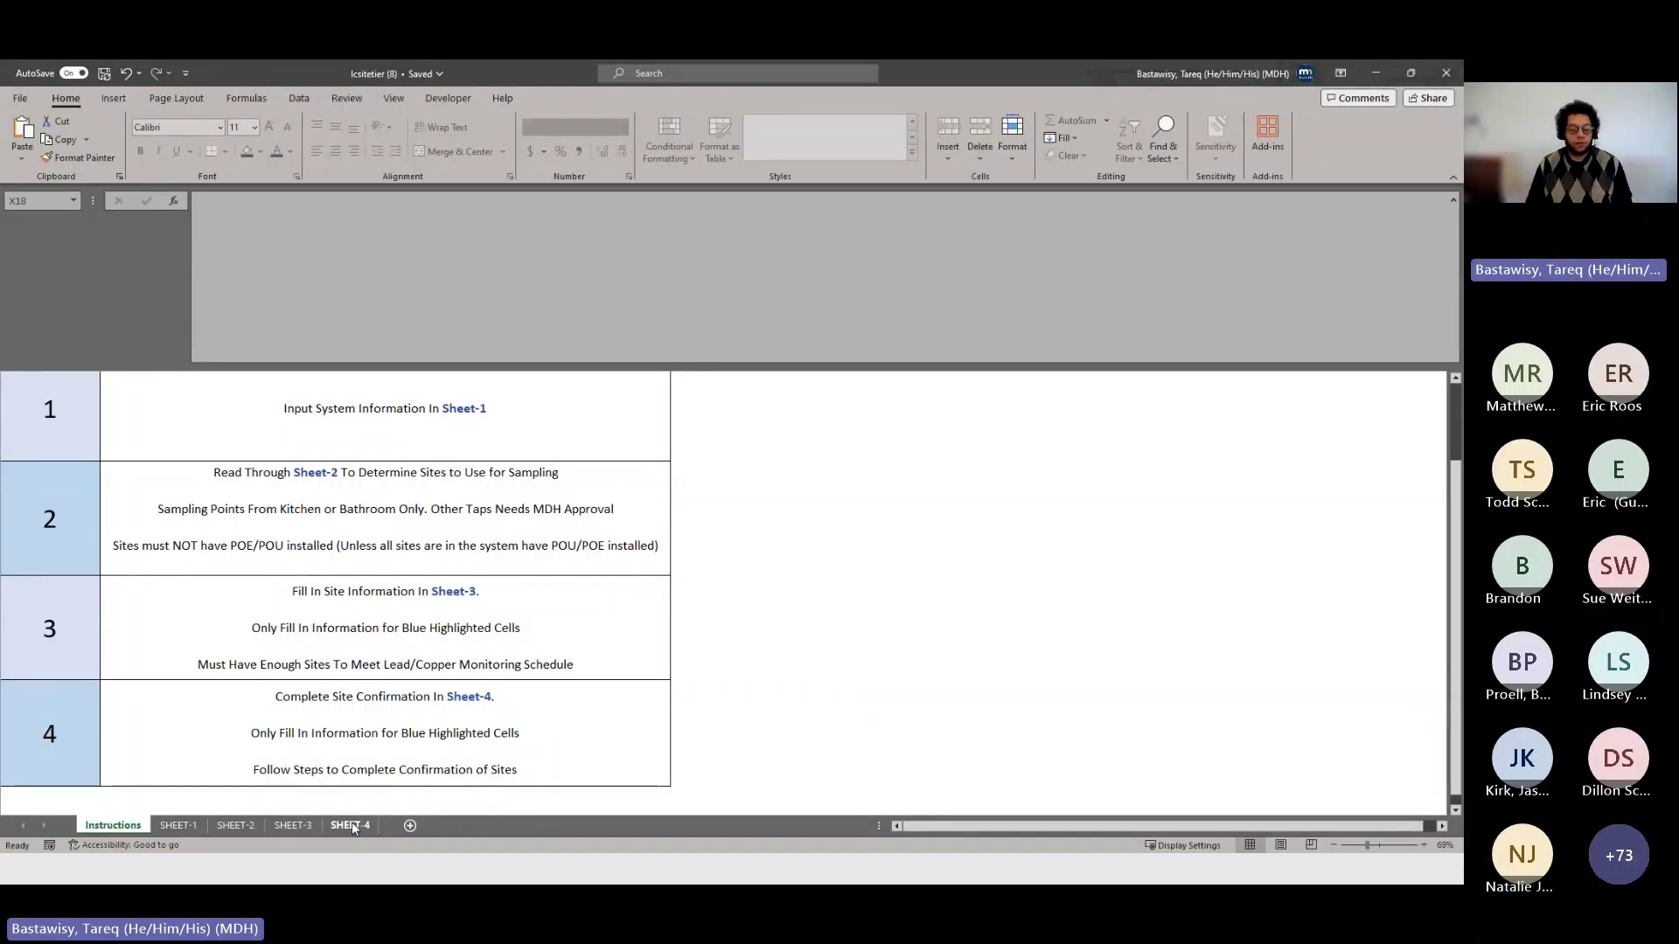
{"action": "left_click", "coordinate": [352, 826]}
- After checking SHEET-2's tier flowchart, enter 6 as question 1's site count on SHEET-4
{"action": "left_click", "coordinate": [433, 472]}
{"action": "scroll", "coordinate": [449, 503], "scroll_direction": "up", "scroll_amount": 1}
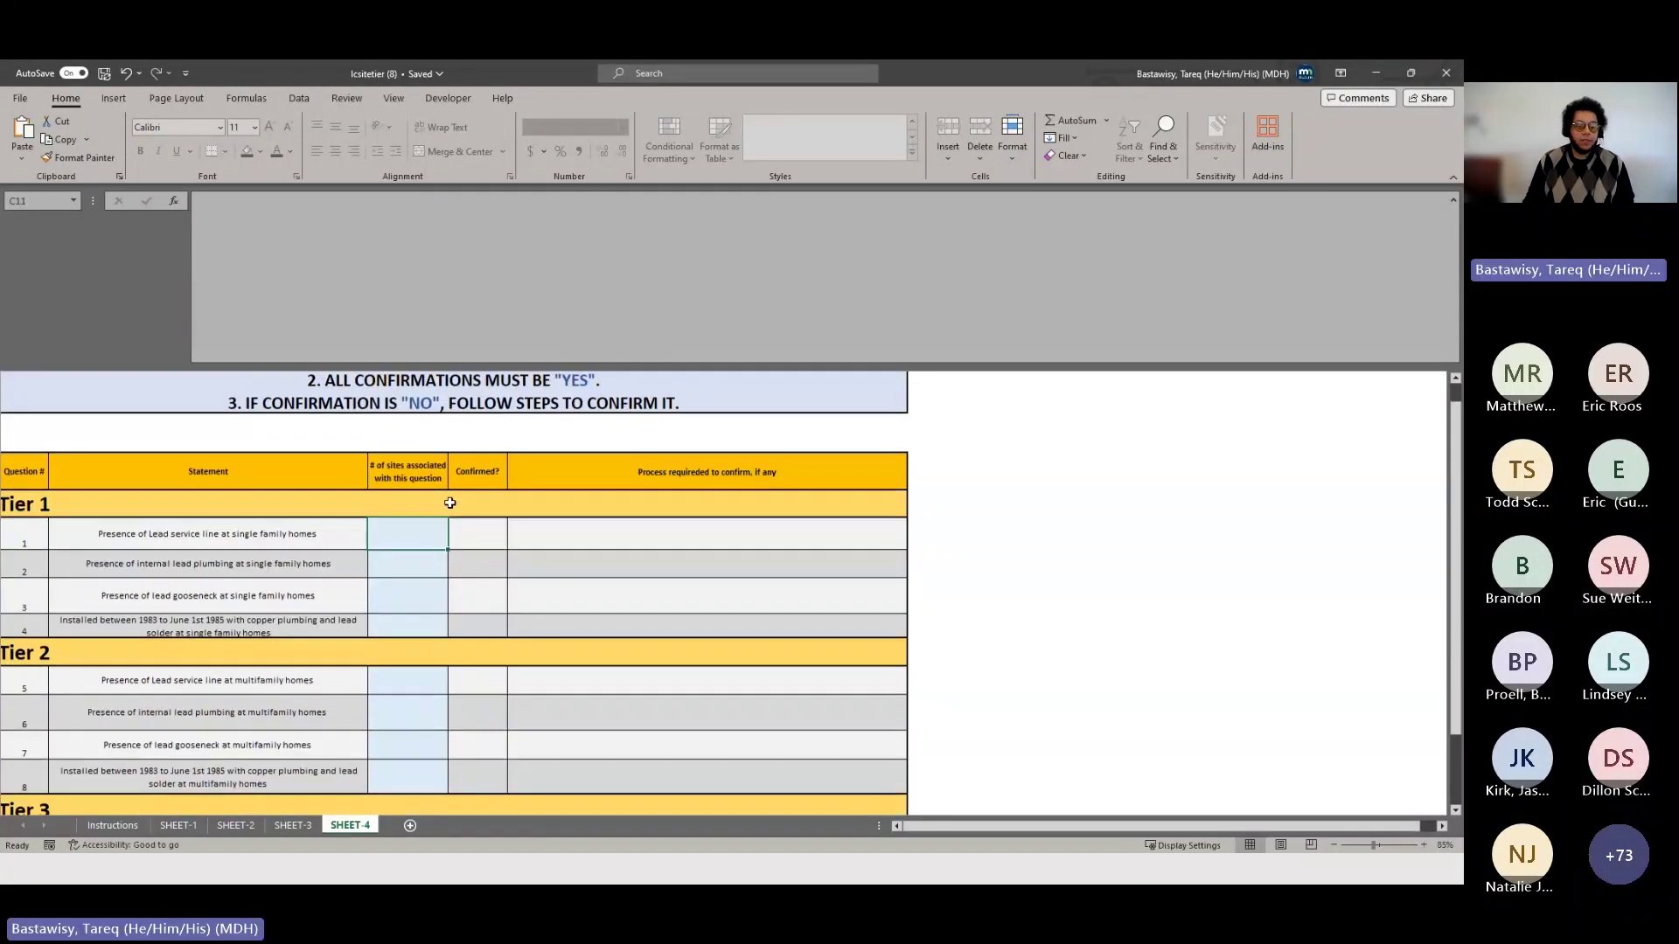
{"action": "scroll", "coordinate": [449, 502], "scroll_direction": "up", "scroll_amount": 1}
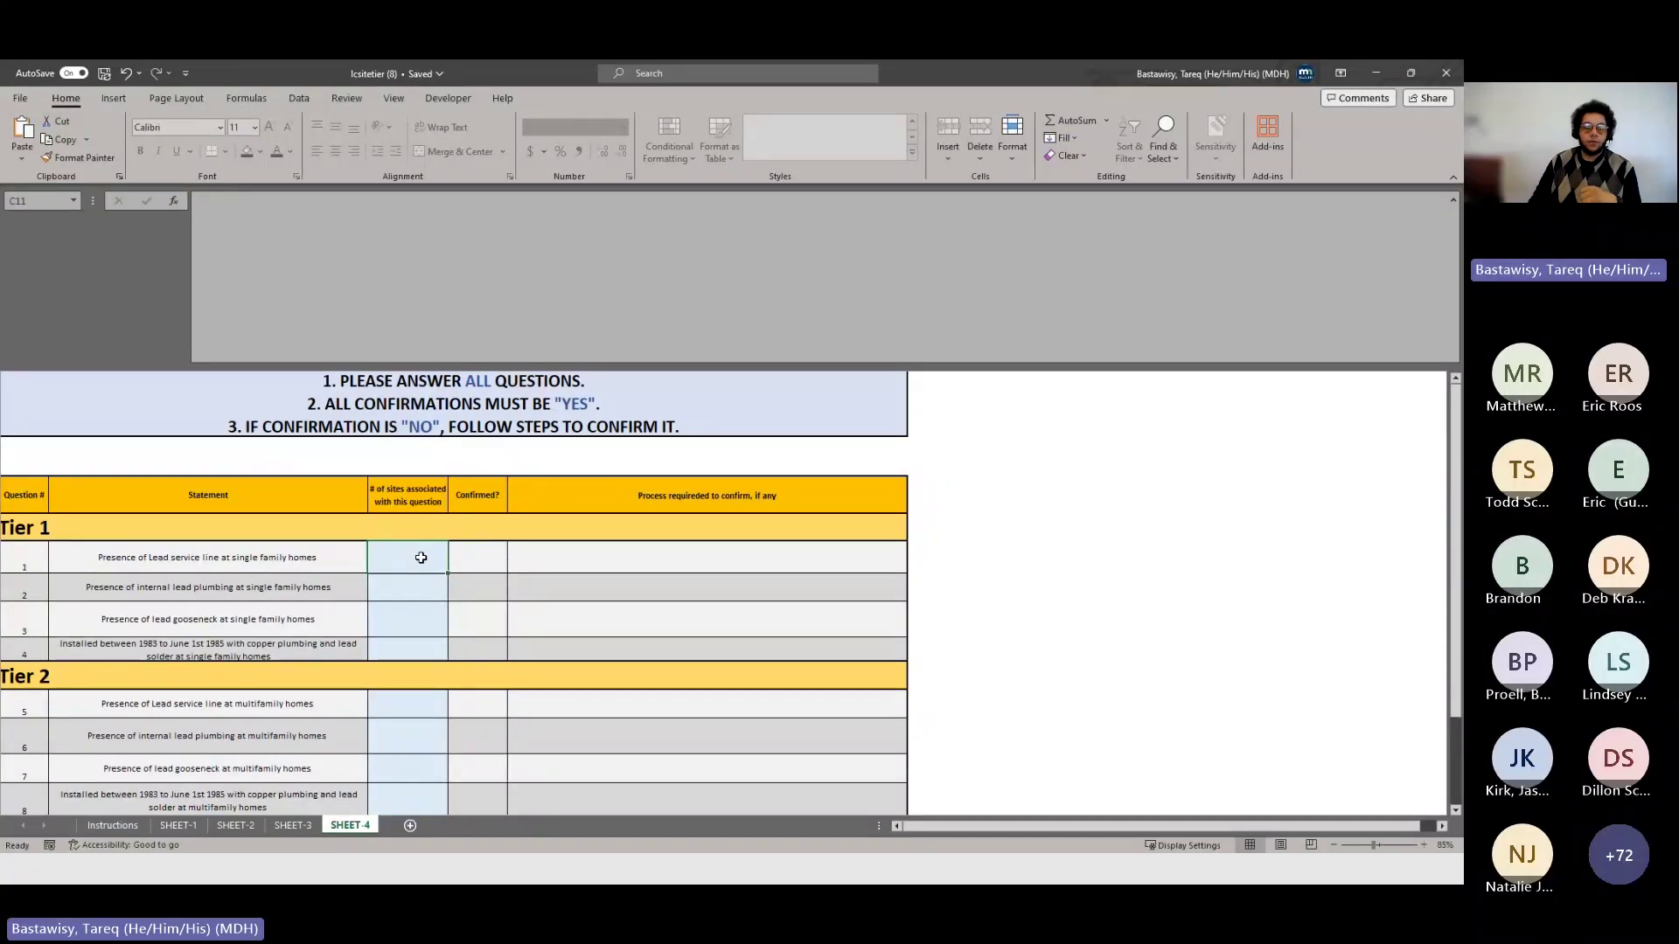
{"action": "left_click", "coordinate": [258, 824]}
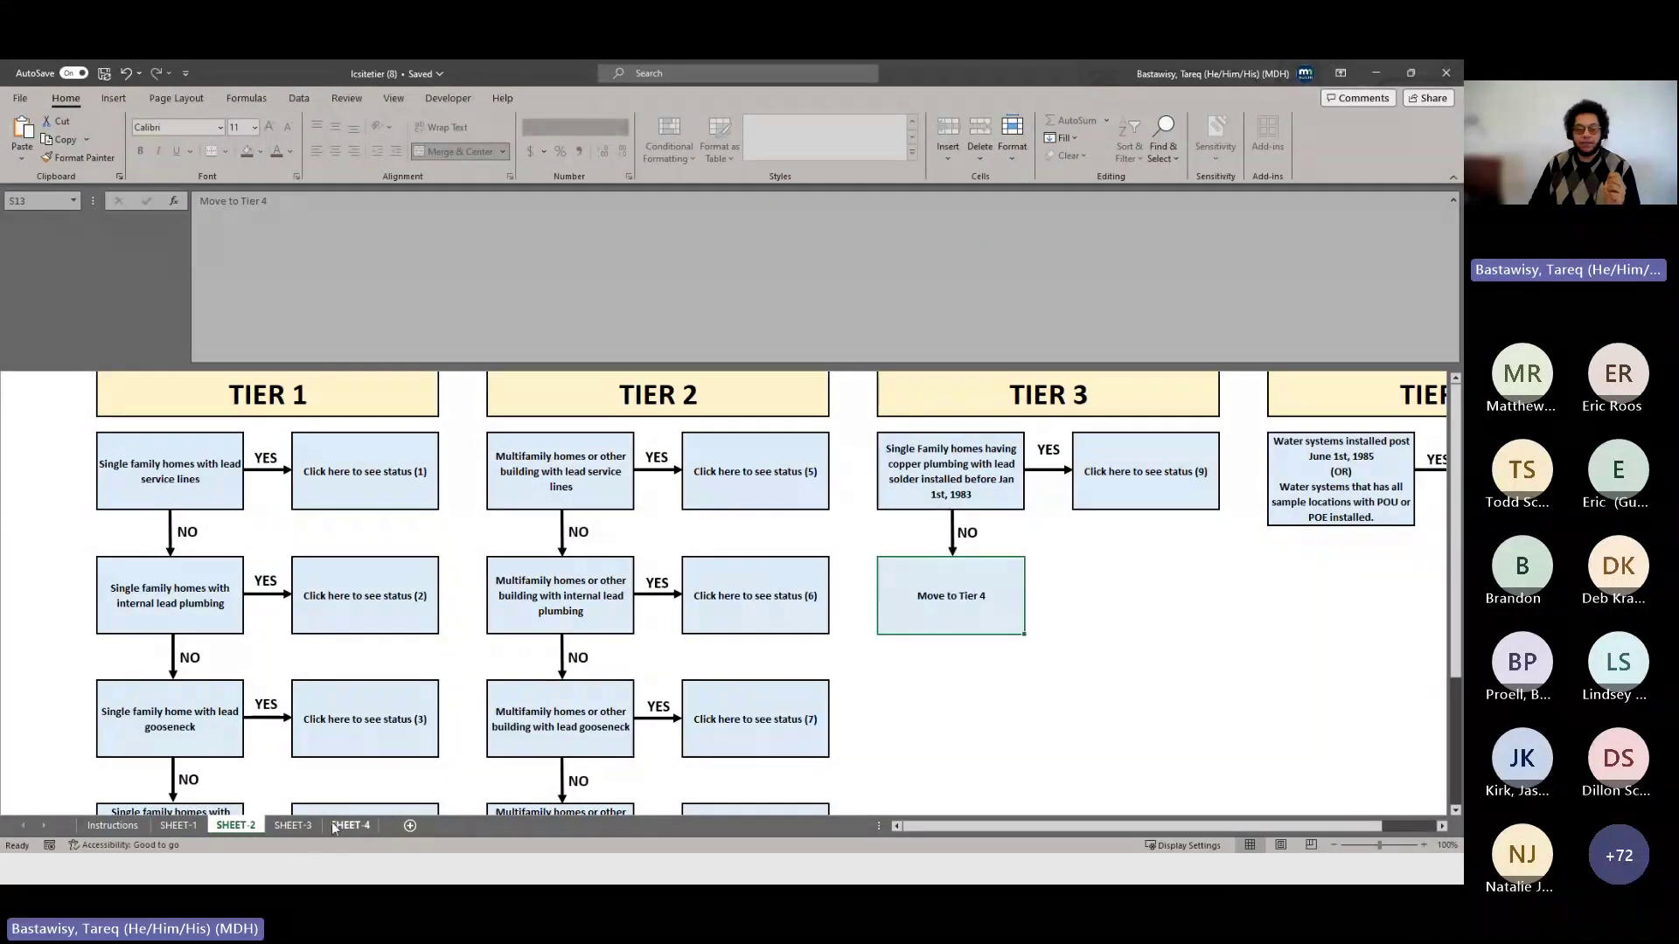
{"action": "left_click", "coordinate": [341, 826]}
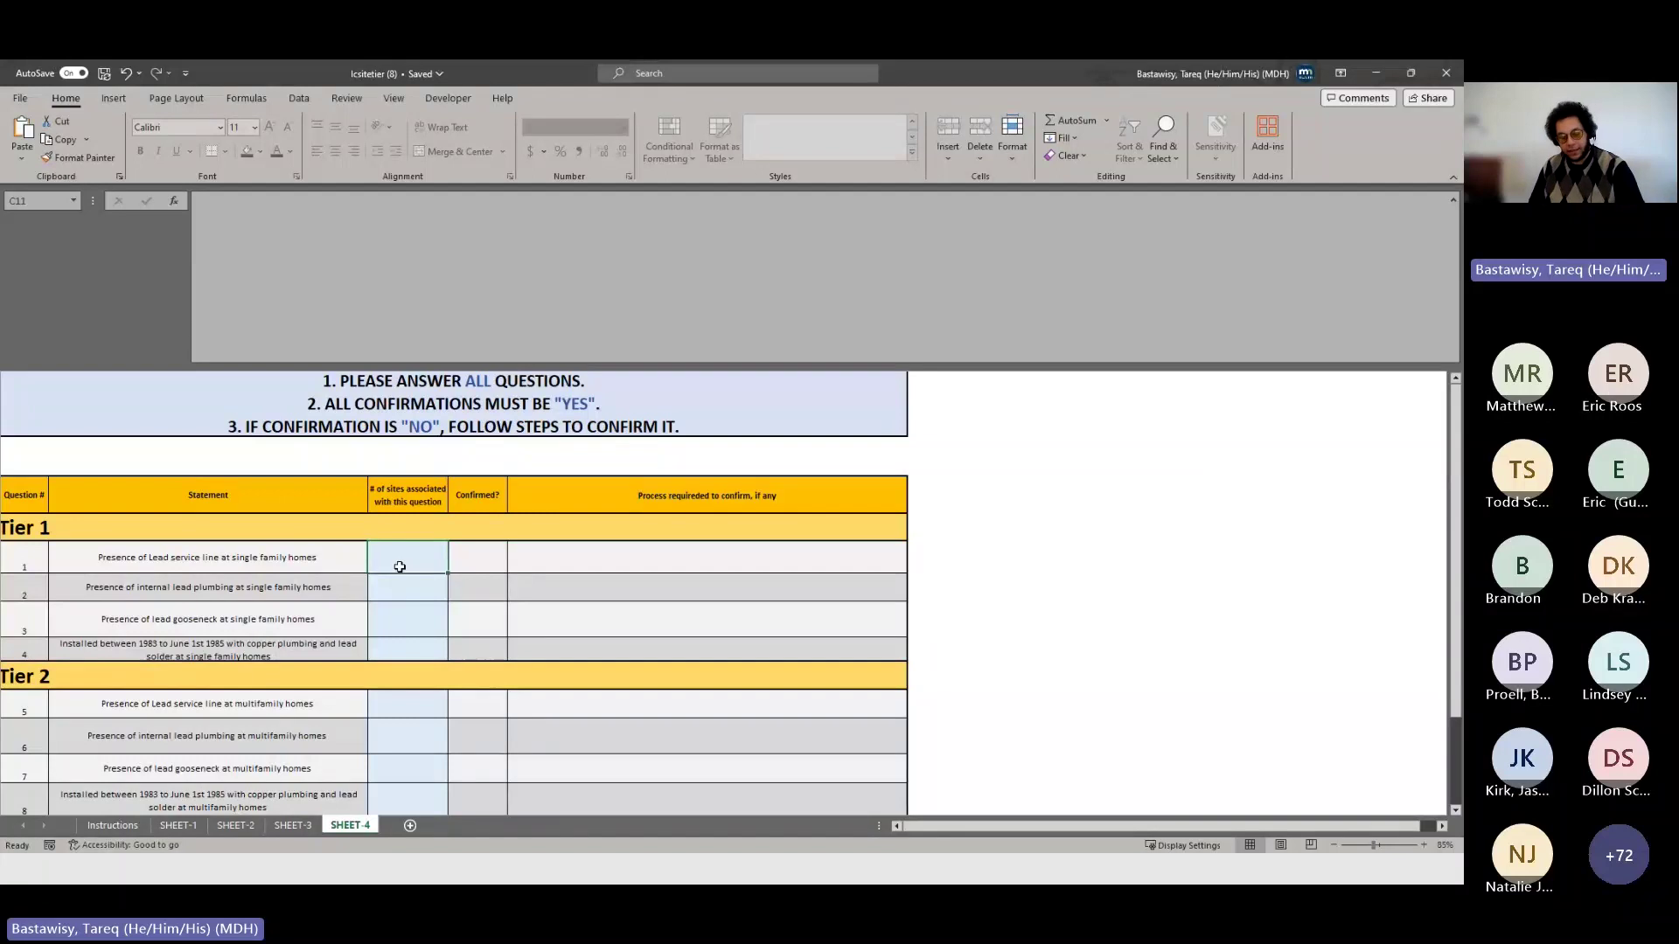
{"action": "type", "text": "6"}
{"action": "key", "text": "Return"}
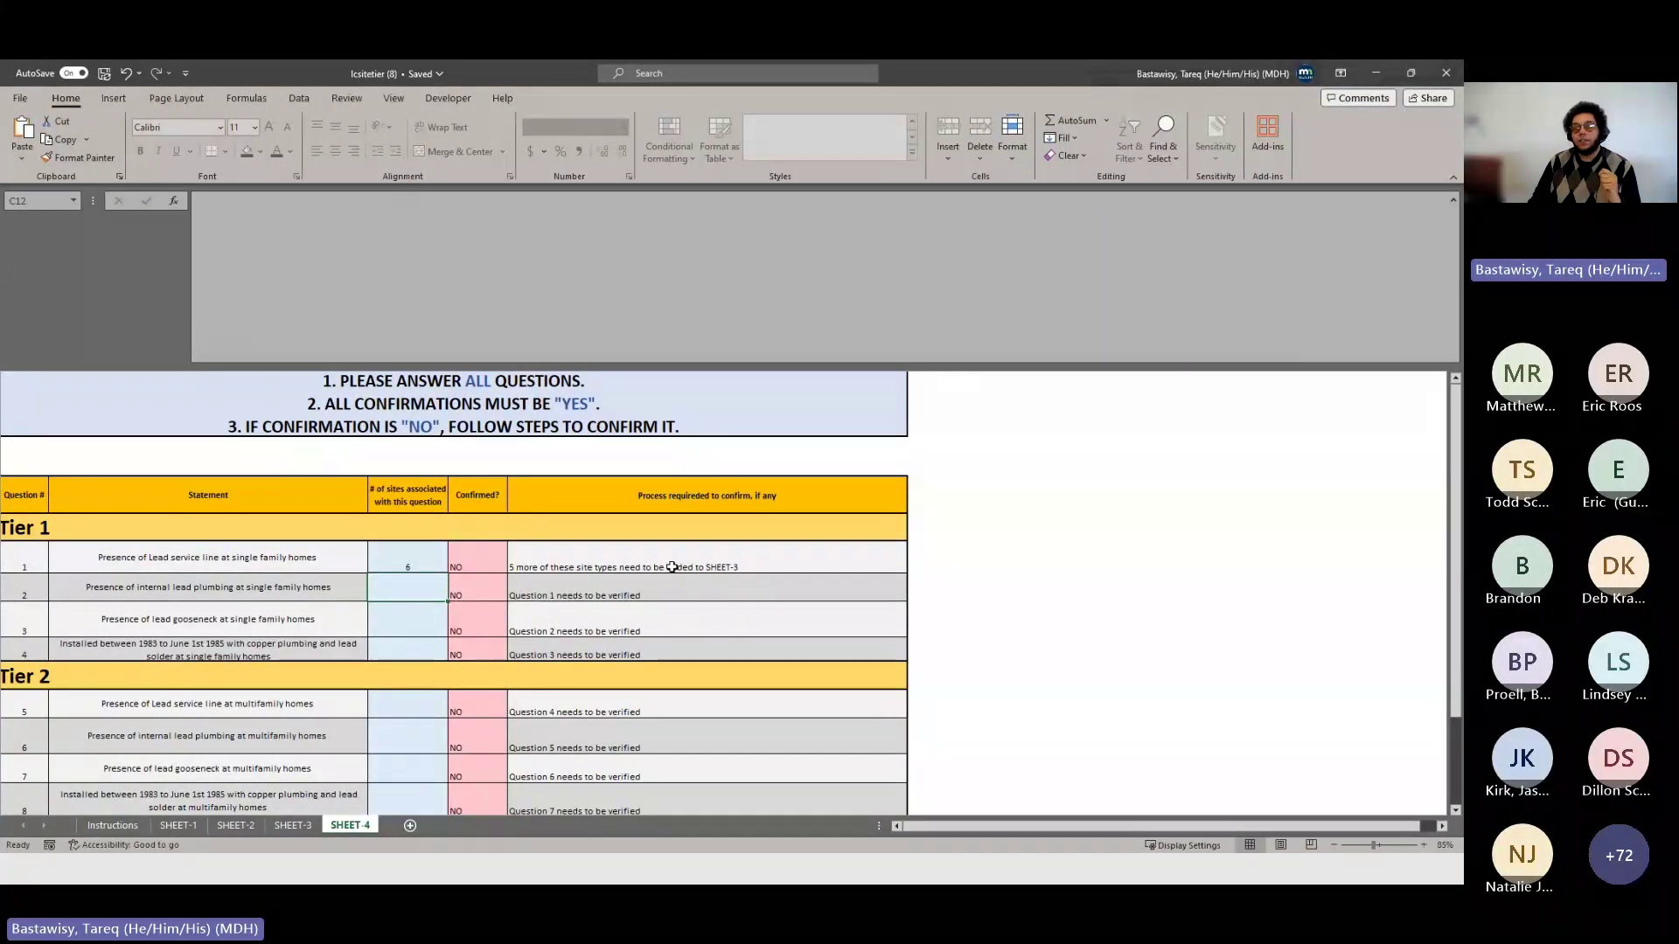
{"action": "left_click", "coordinate": [293, 824]}
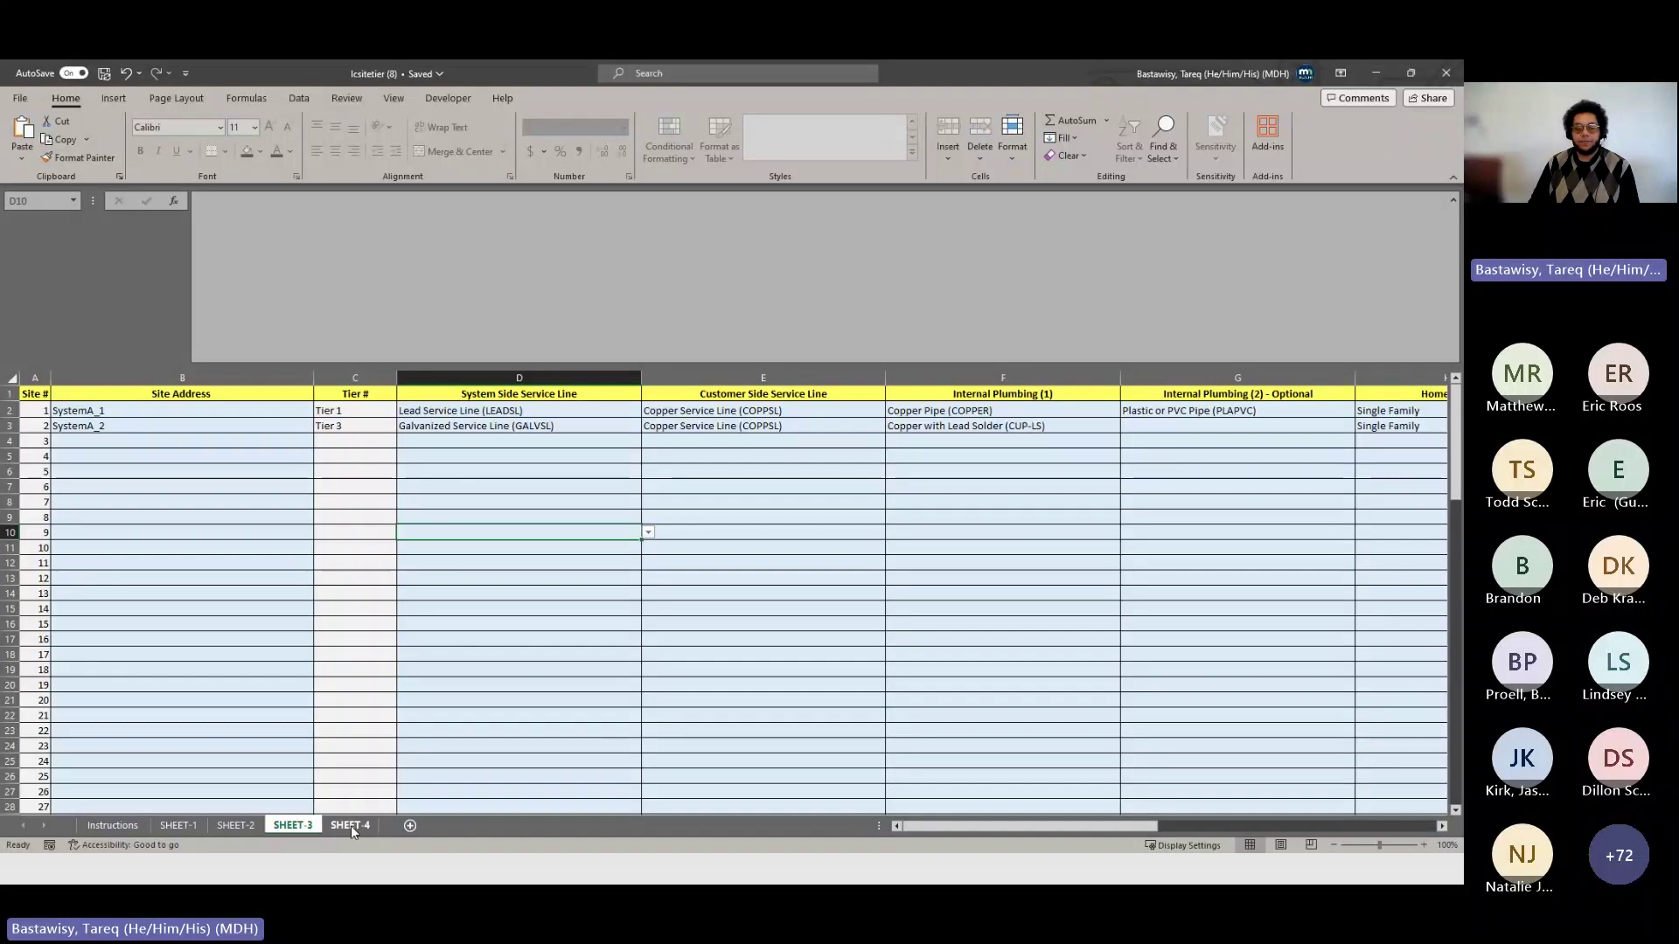
- Enter a site count of 1 for question 1 in SHEET-4 C11, then cross-check SHEET-3
{"action": "left_click", "coordinate": [350, 826]}
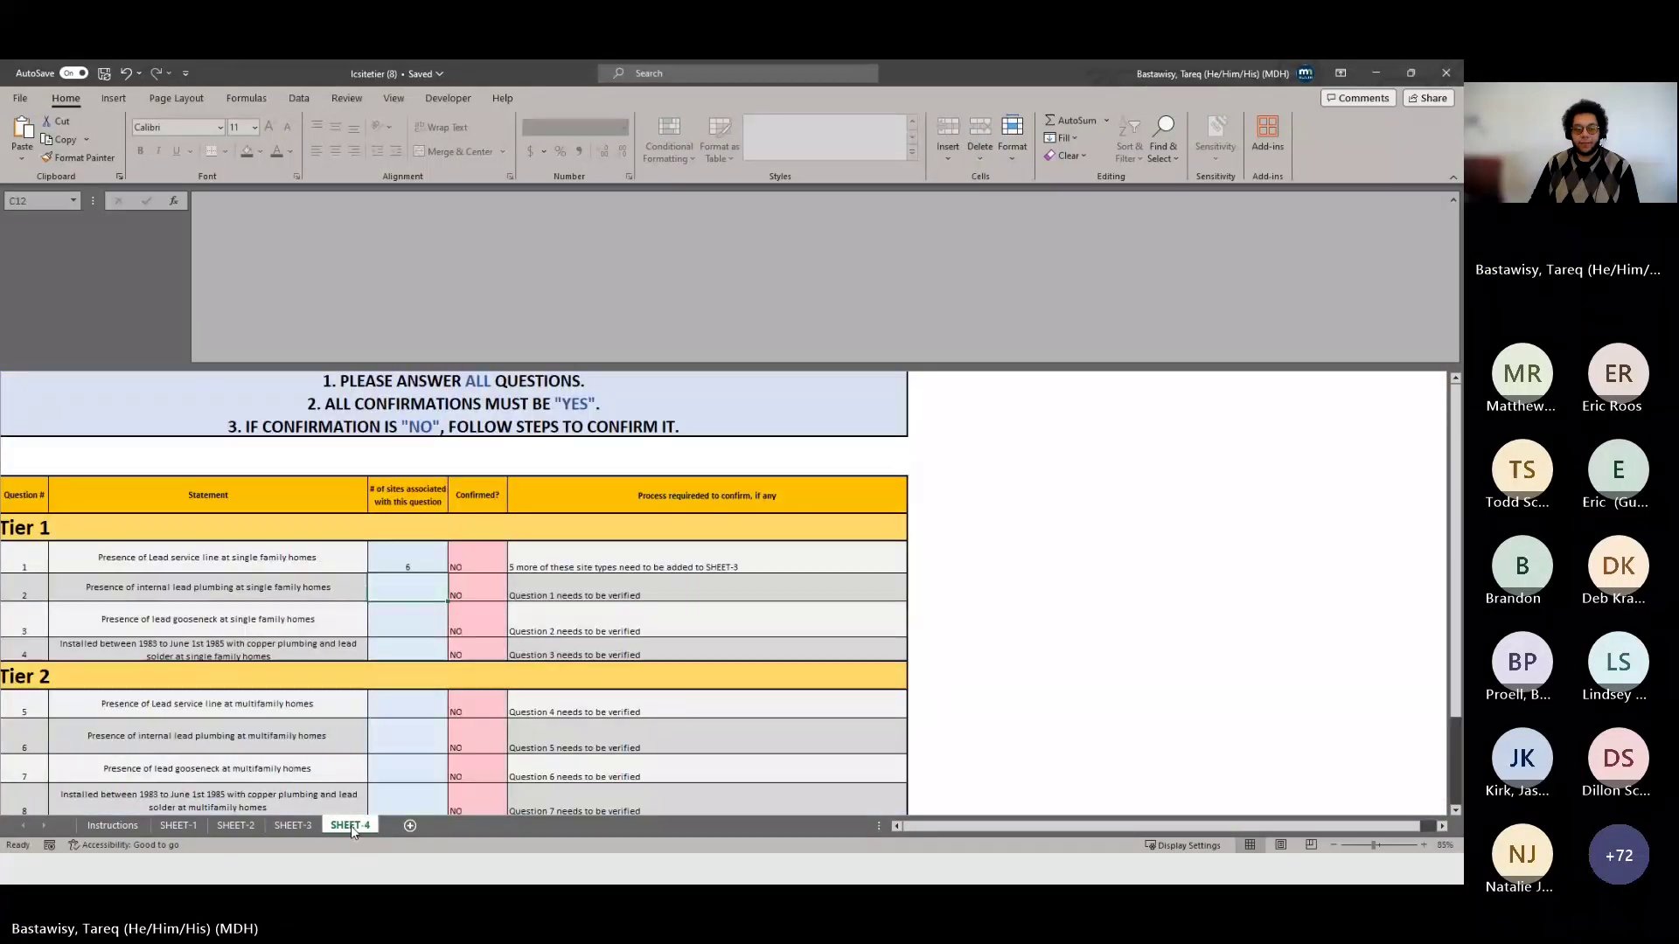
{"action": "left_click", "coordinate": [399, 568]}
{"action": "type", "text": "1"}
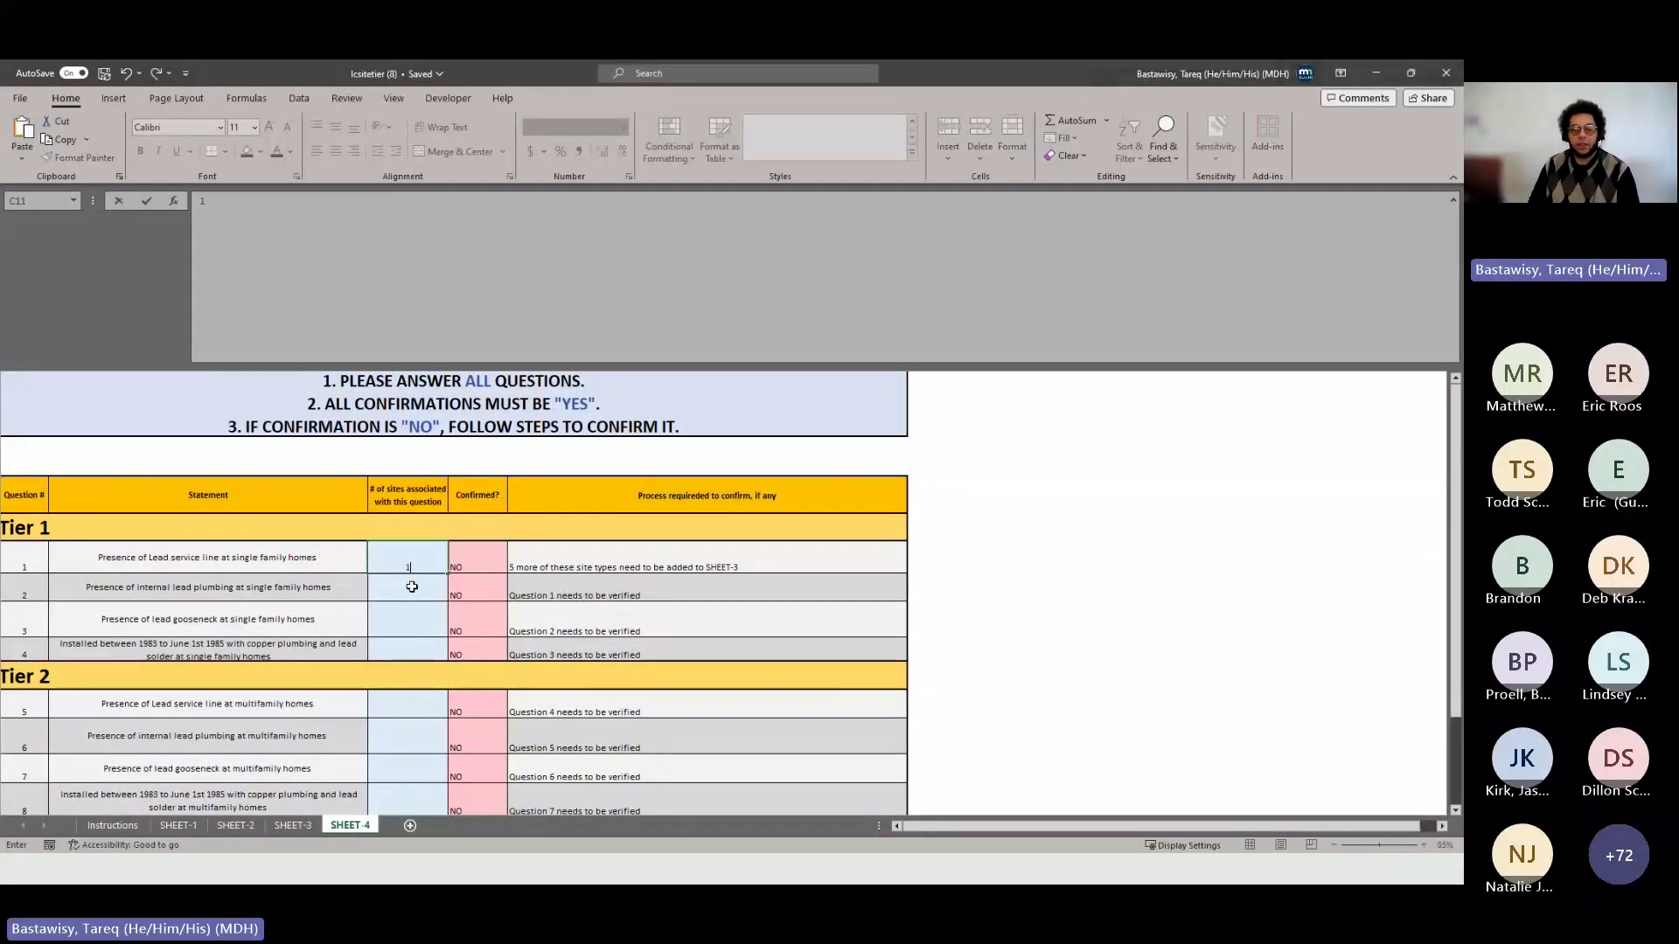
{"action": "left_click", "coordinate": [412, 587]}
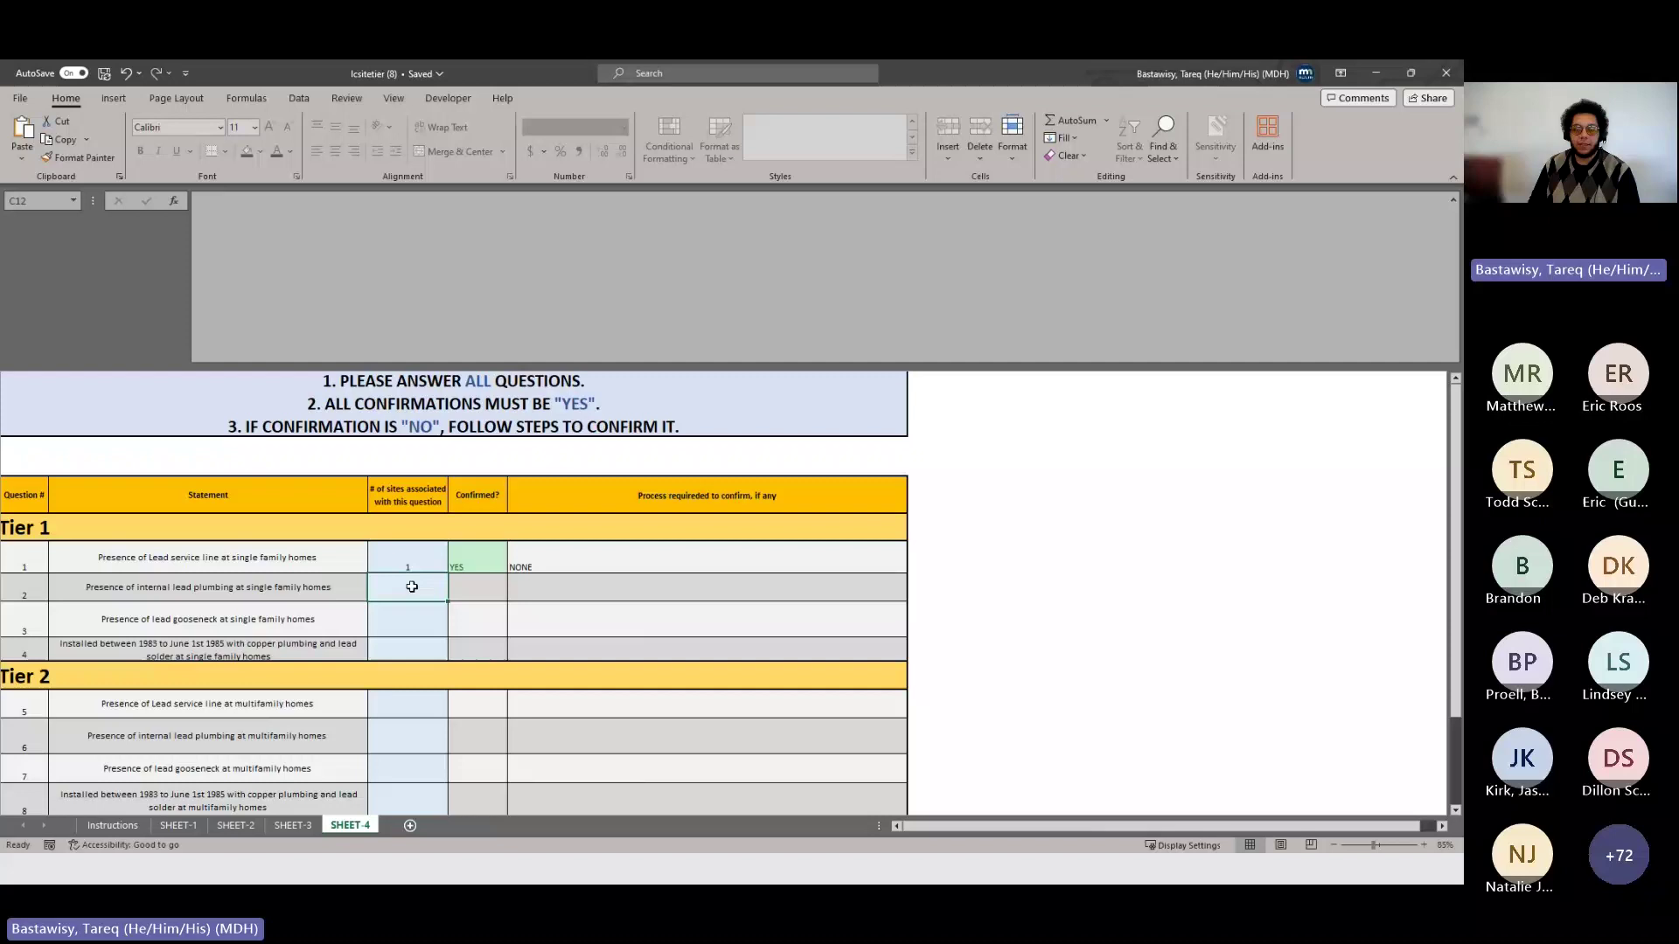
{"action": "left_click", "coordinate": [295, 826]}
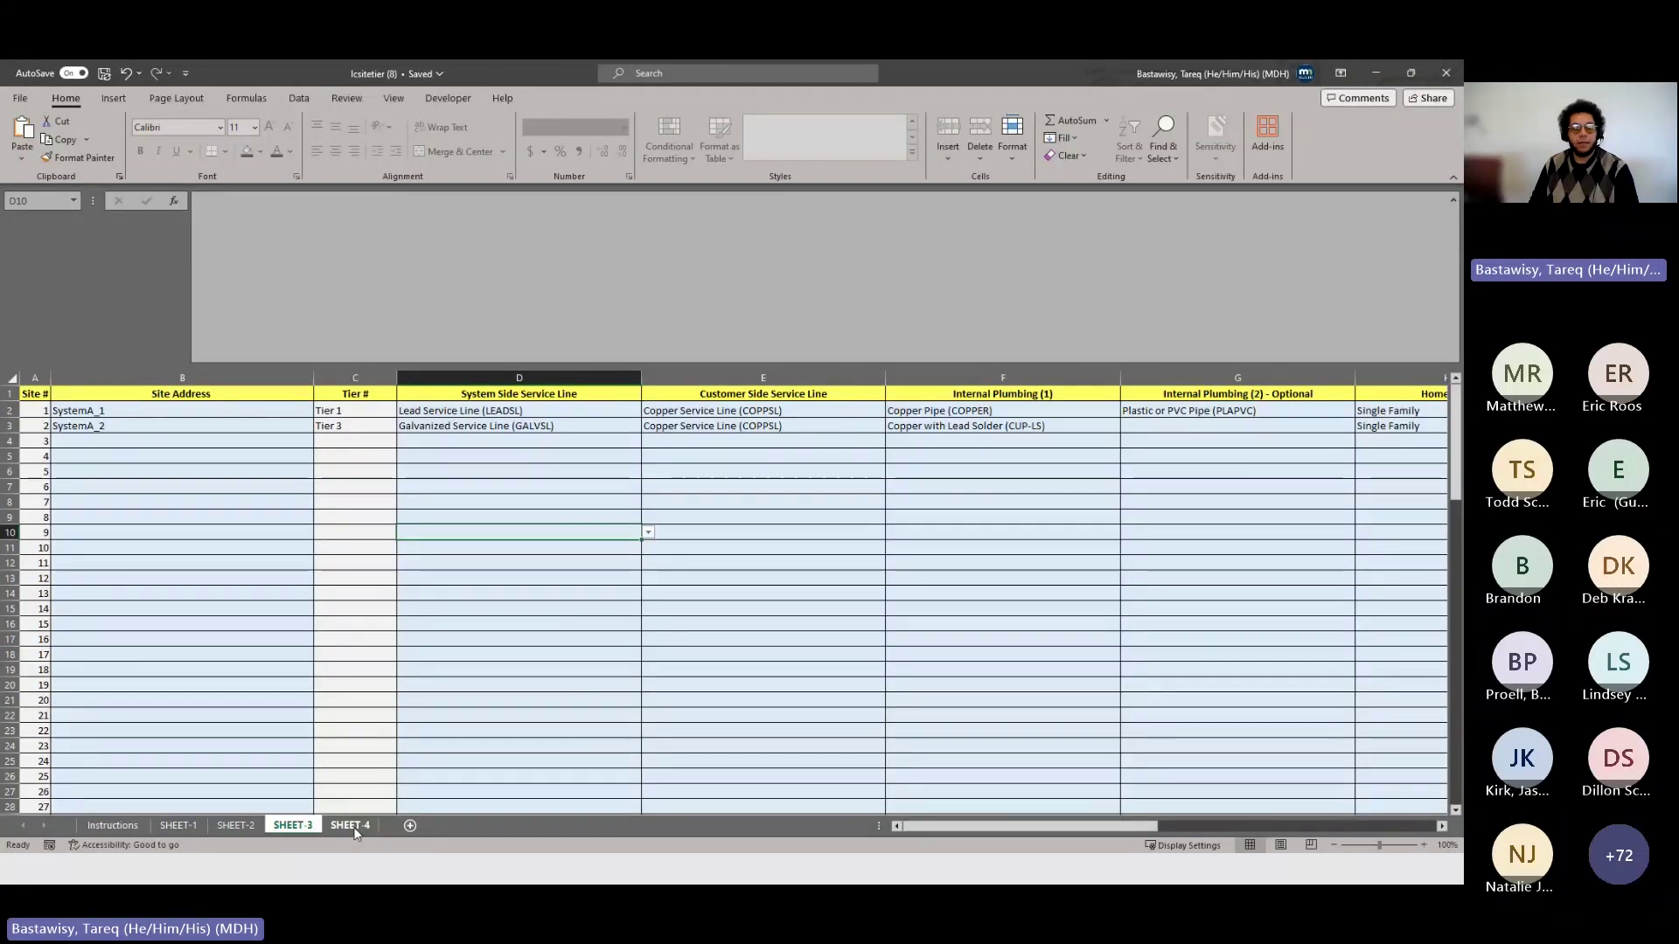
{"action": "left_click", "coordinate": [352, 826]}
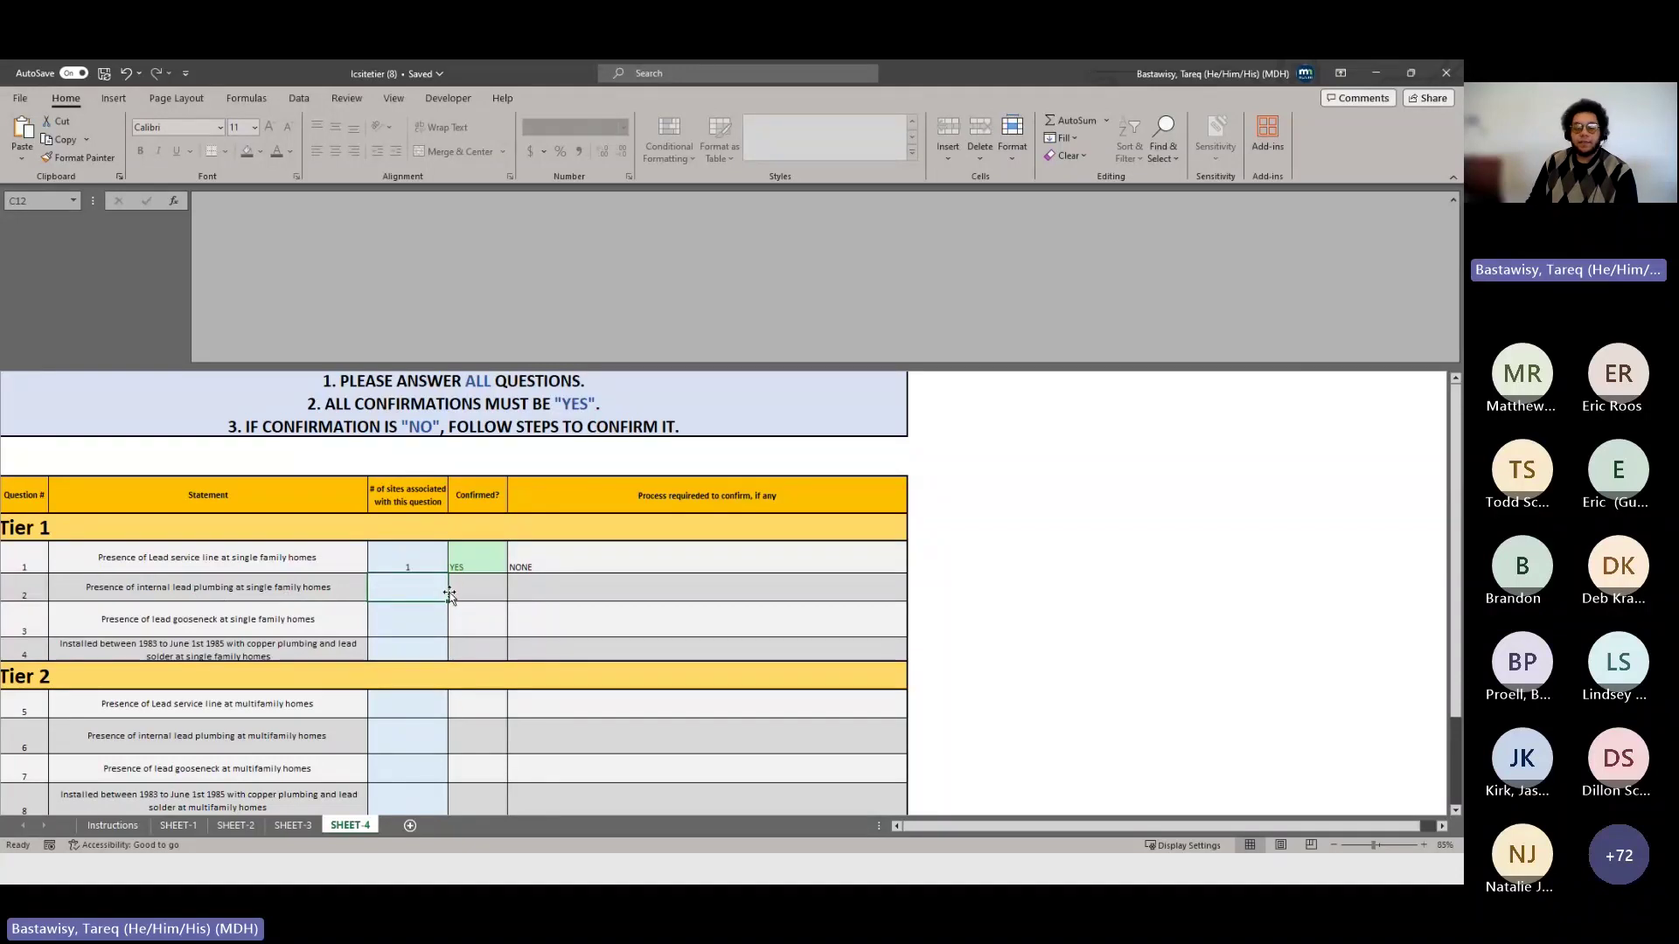
- Enter site counts of 0 for questions 2 and 3 and 7 for question 4
{"action": "type", "text": "0"}
{"action": "key", "text": "Return"}
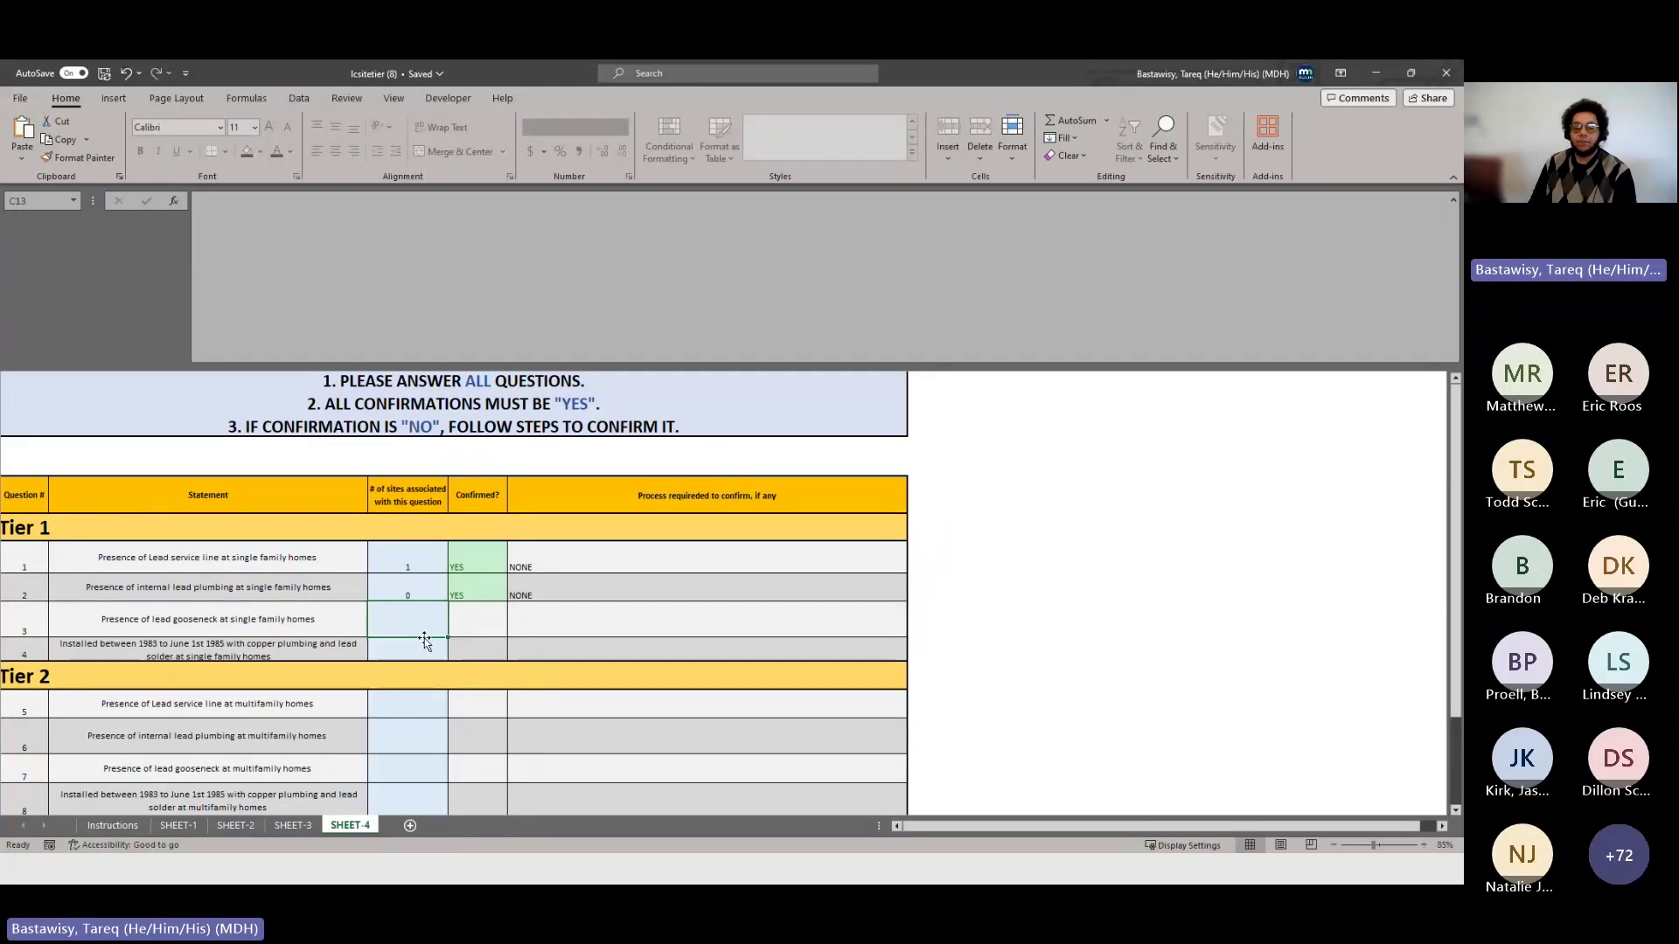
{"action": "type", "text": "0"}
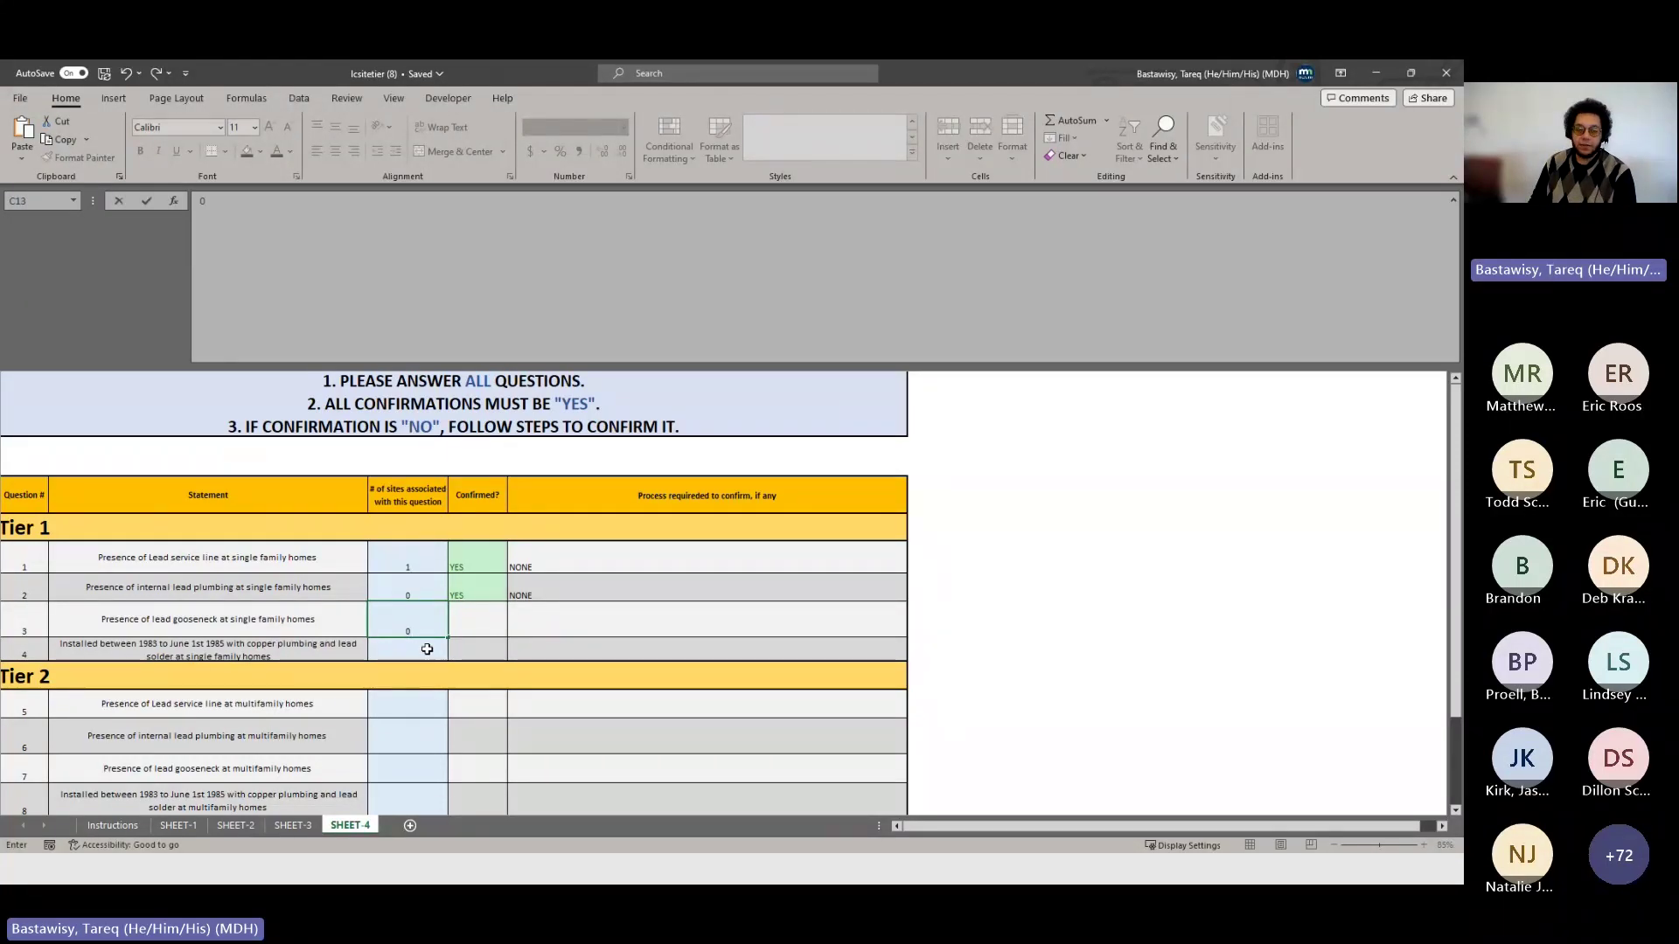
{"action": "key", "text": "Return"}
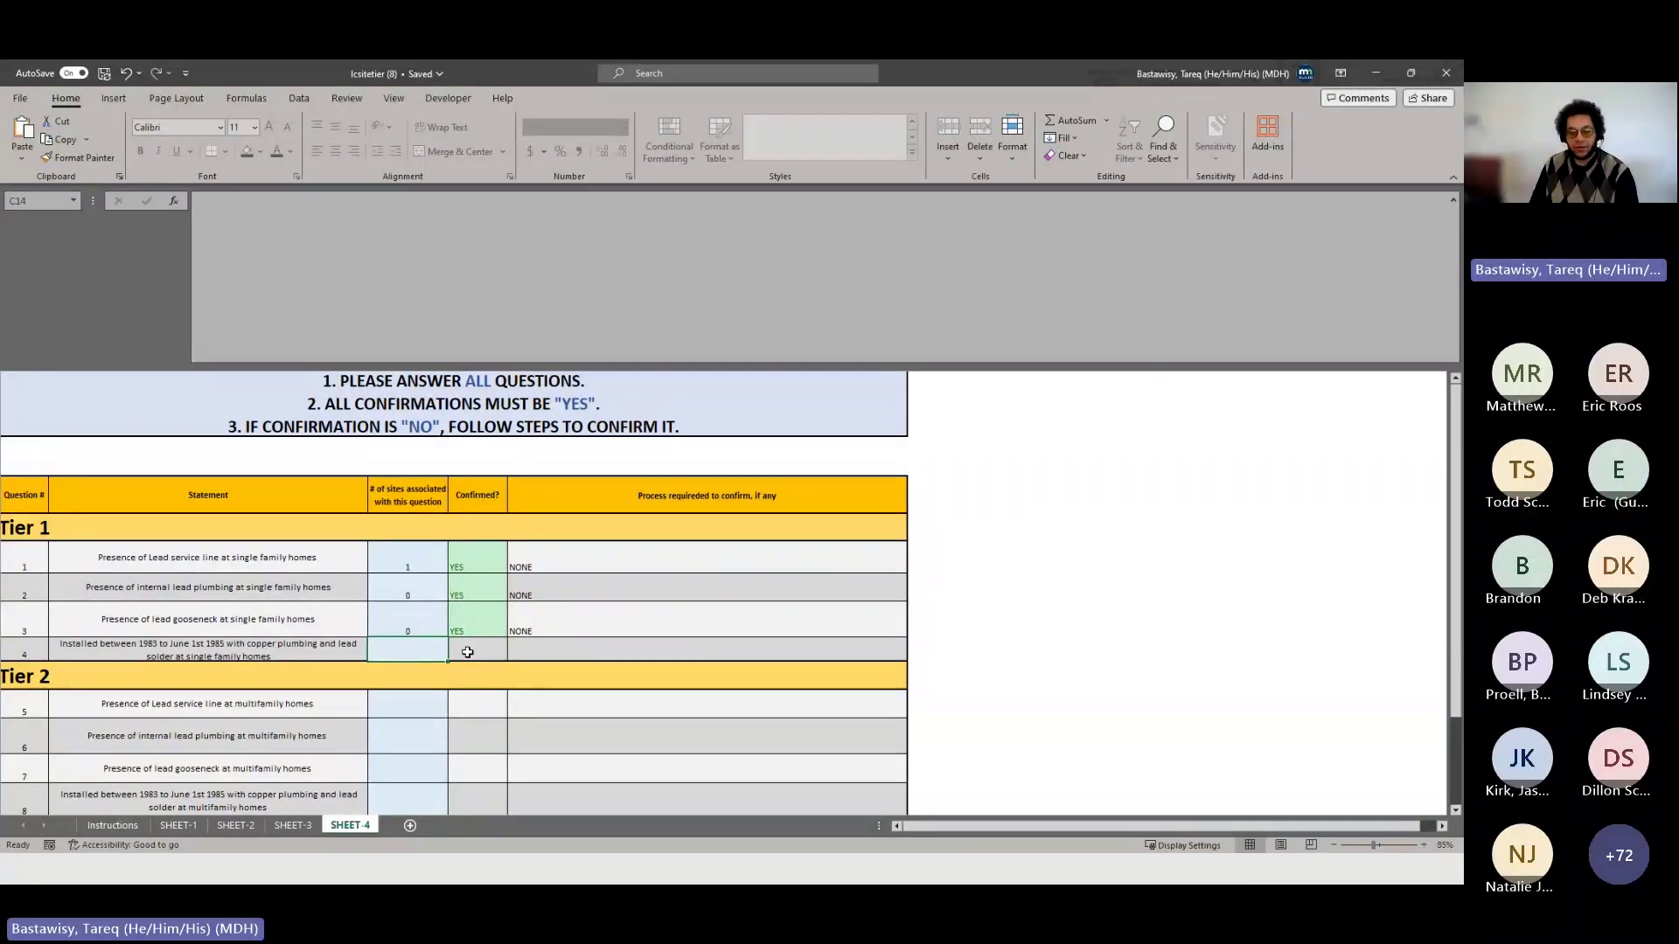
{"action": "type", "text": "7"}
{"action": "left_click", "coordinate": [427, 697]}
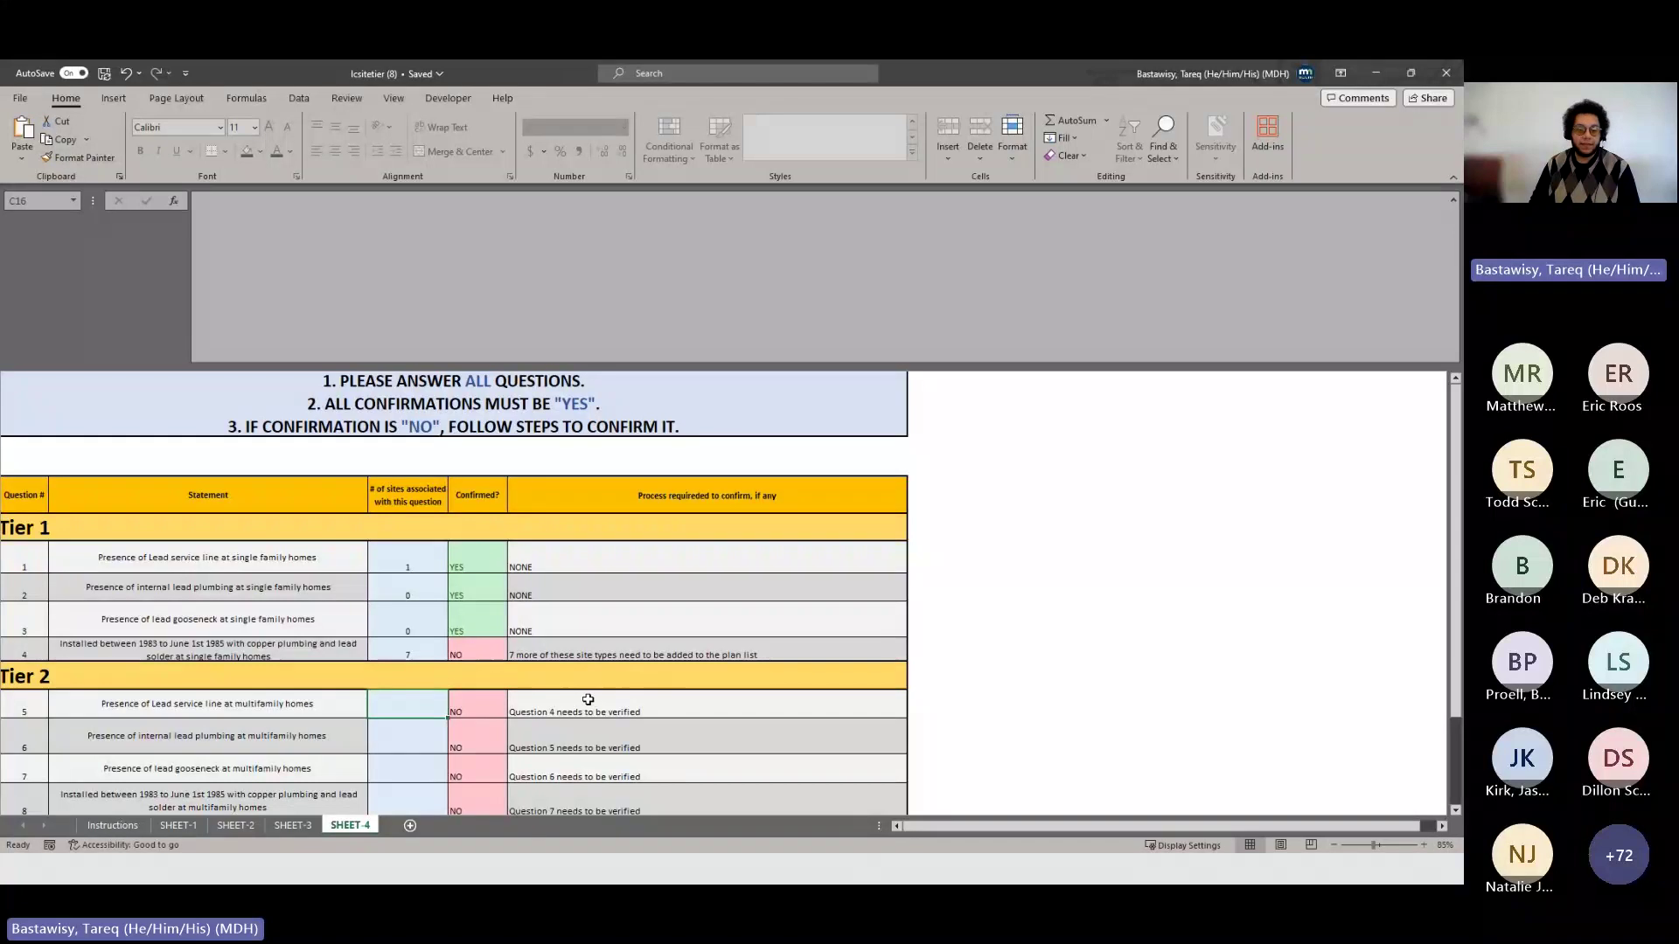
- Correct question 4's site count in C14 from 7 to 0
{"action": "left_click", "coordinate": [426, 647]}
{"action": "scroll", "coordinate": [432, 652], "scroll_direction": "down", "scroll_amount": 1}
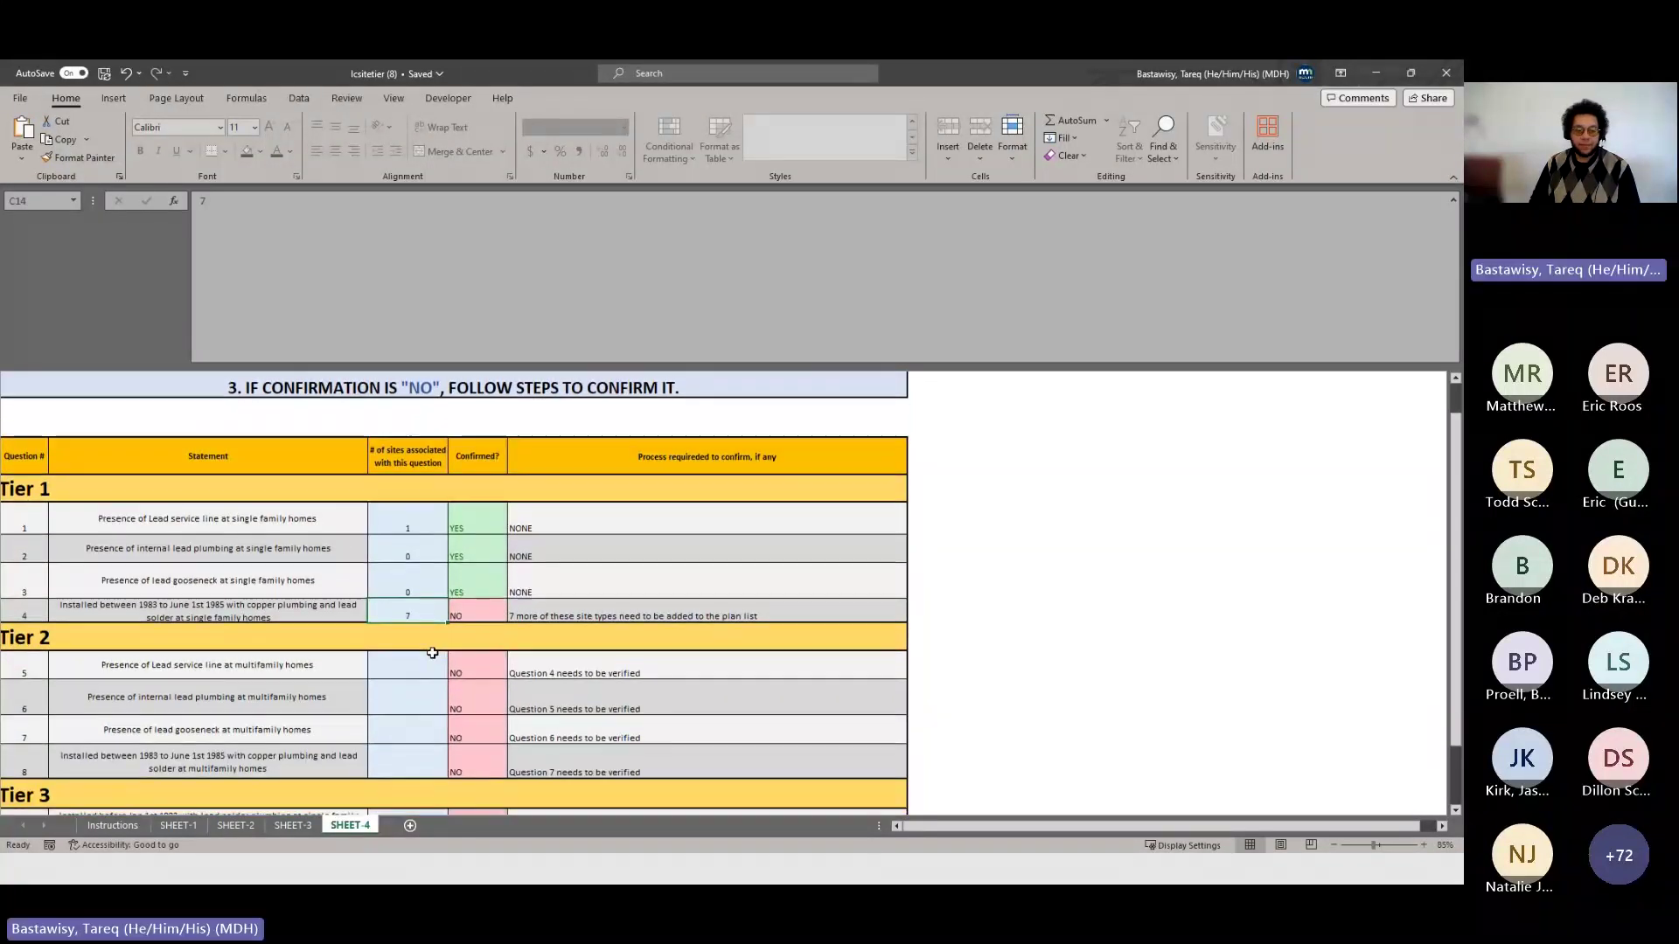
{"action": "scroll", "coordinate": [421, 646], "scroll_direction": "down", "scroll_amount": 1}
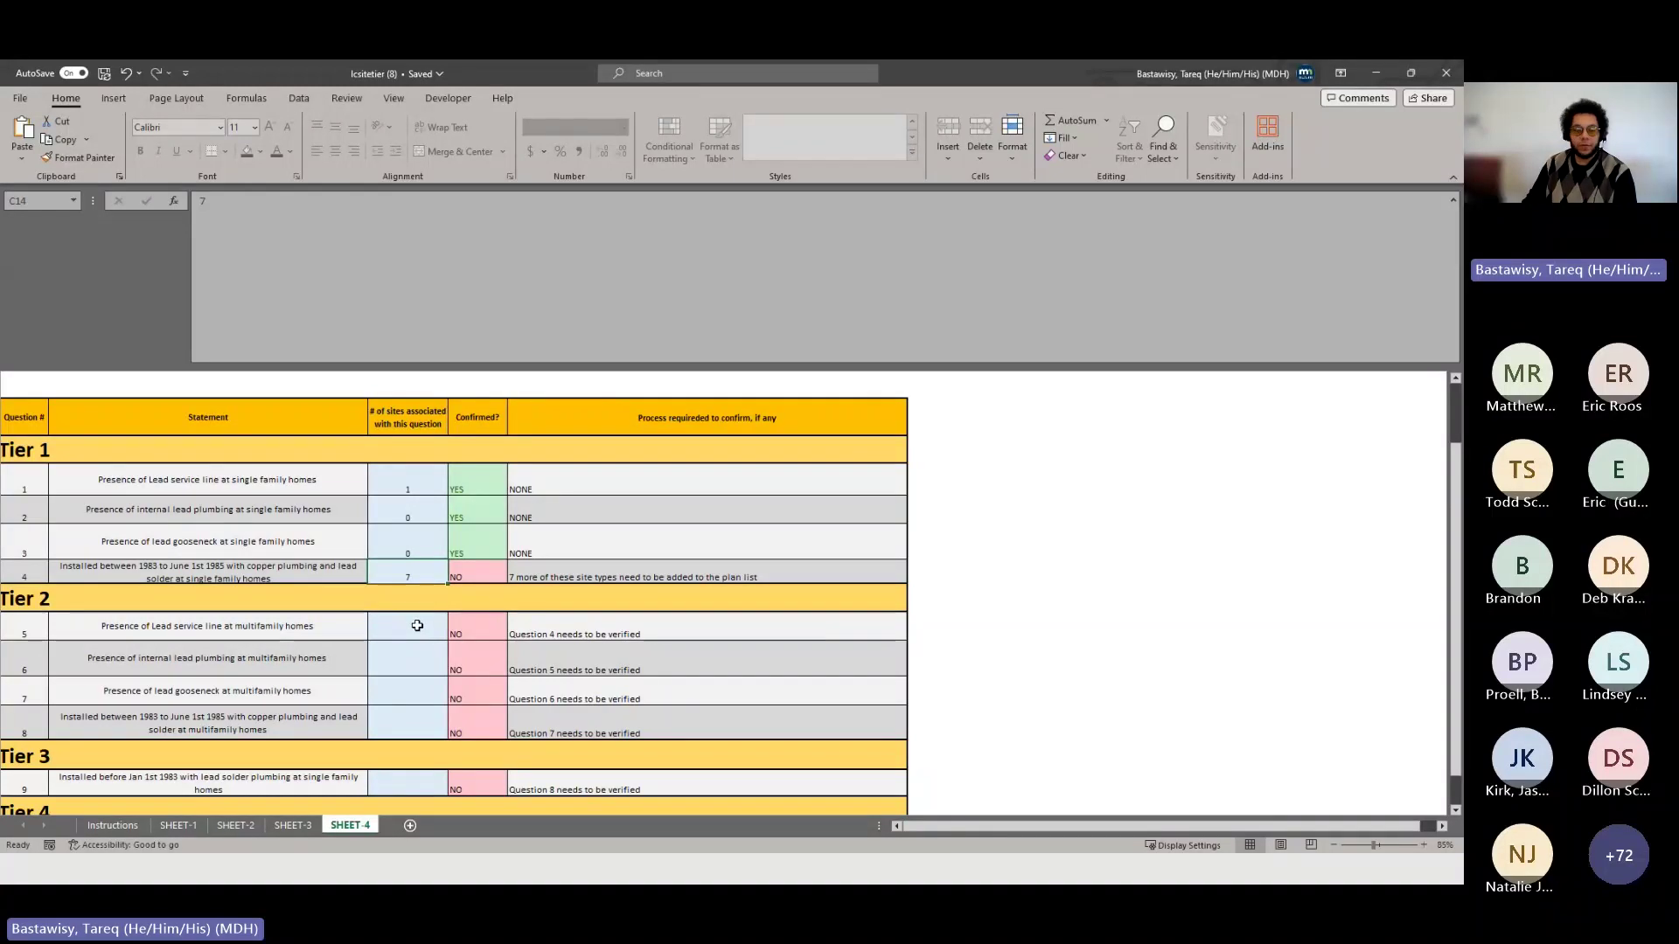
{"action": "type", "text": "0"}
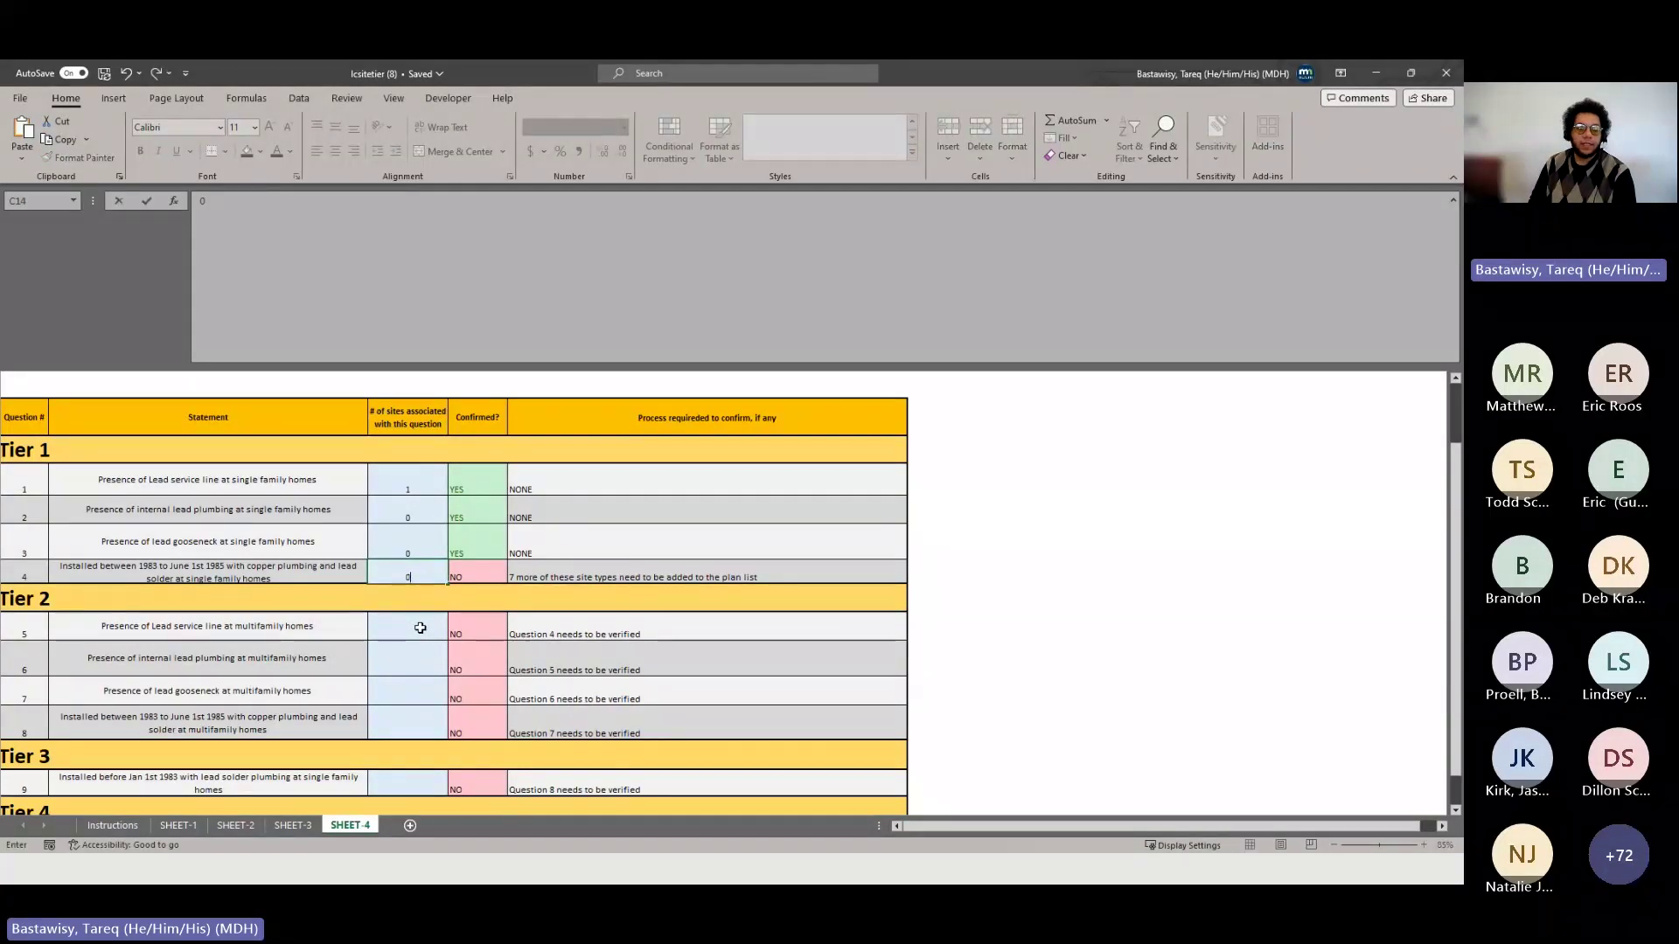
{"action": "left_click", "coordinate": [420, 628]}
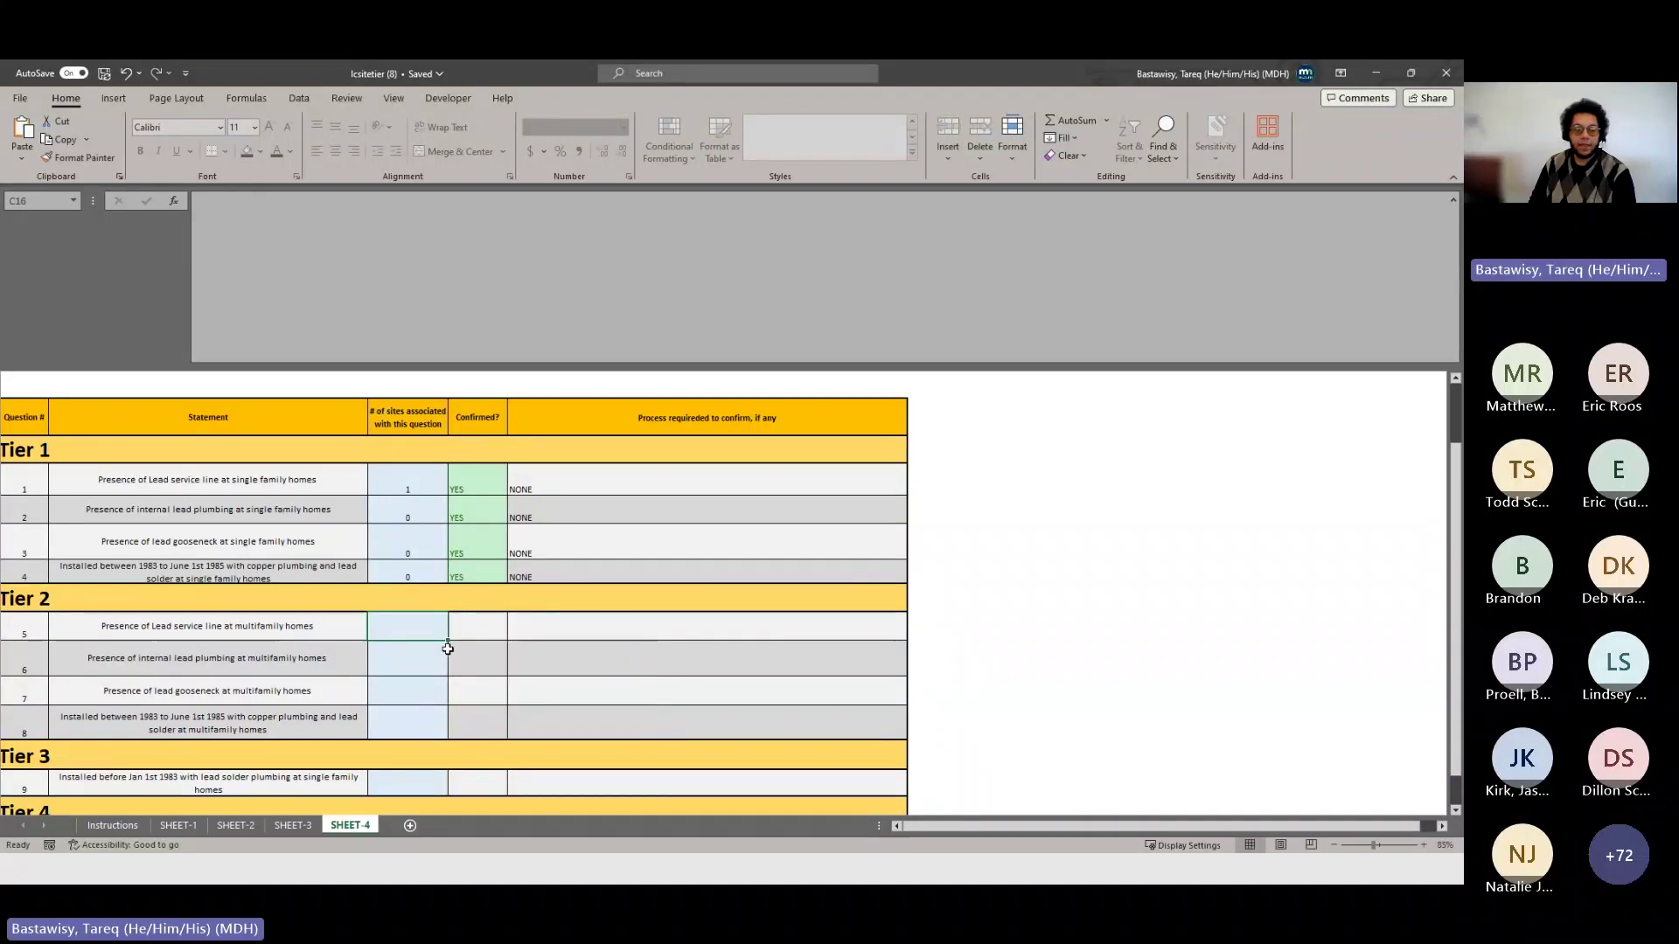
- Enter site counts of 0 for questions 5, 6, 7 and 8
{"action": "scroll", "coordinate": [432, 633], "scroll_direction": "down", "scroll_amount": 1}
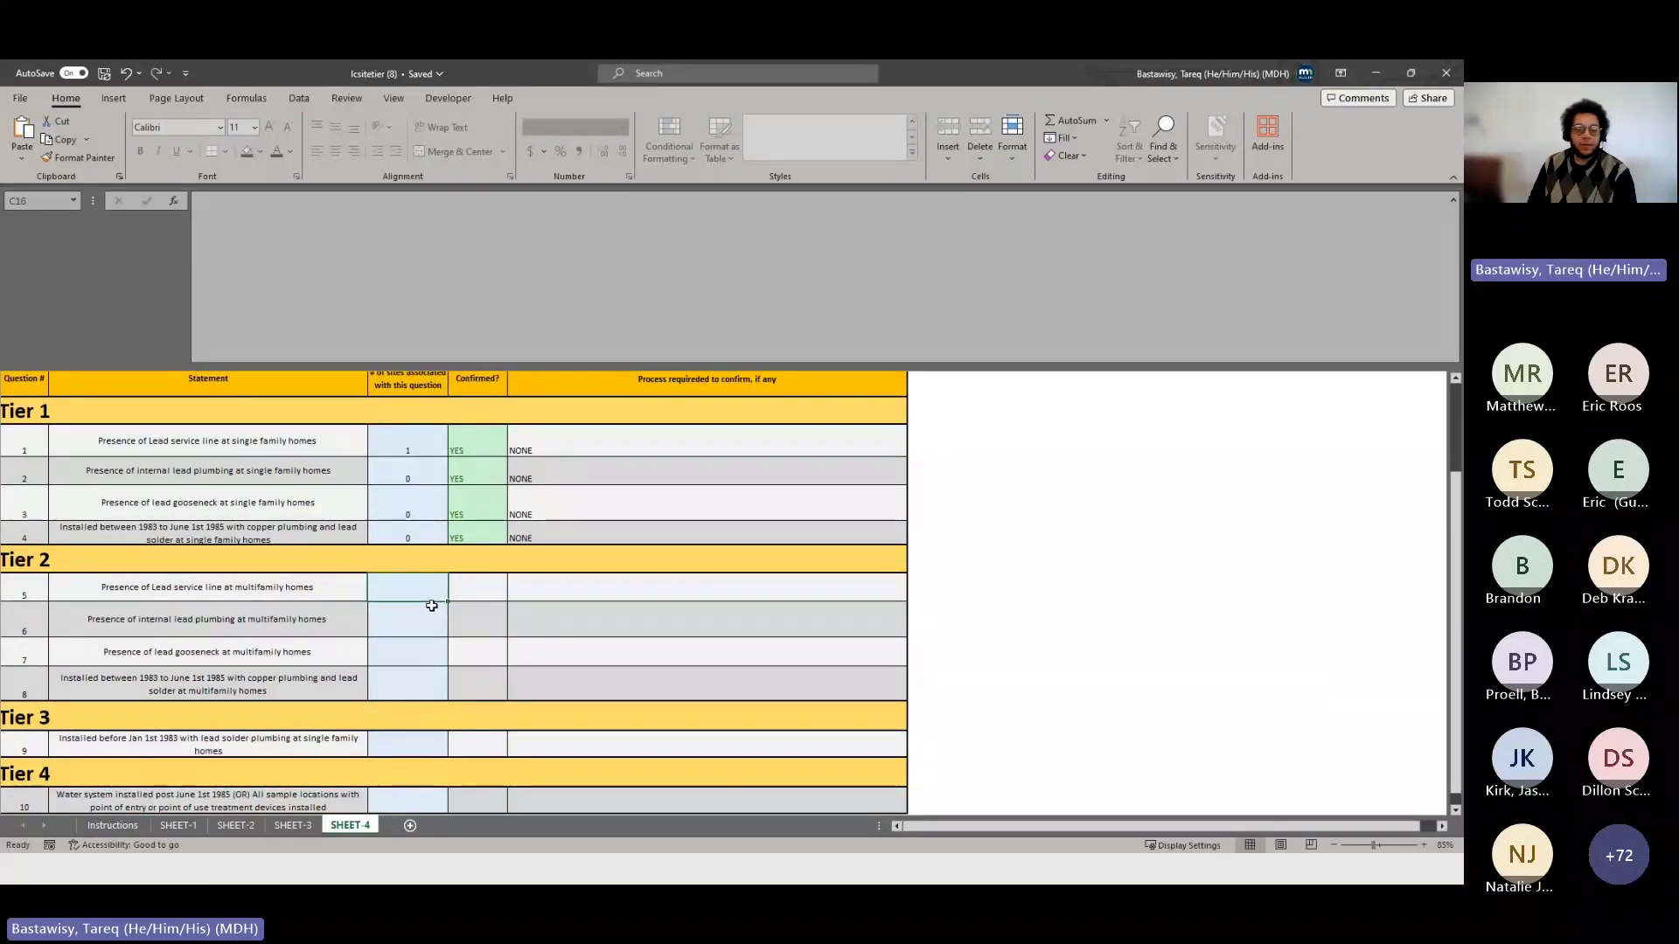
{"action": "type", "text": "0"}
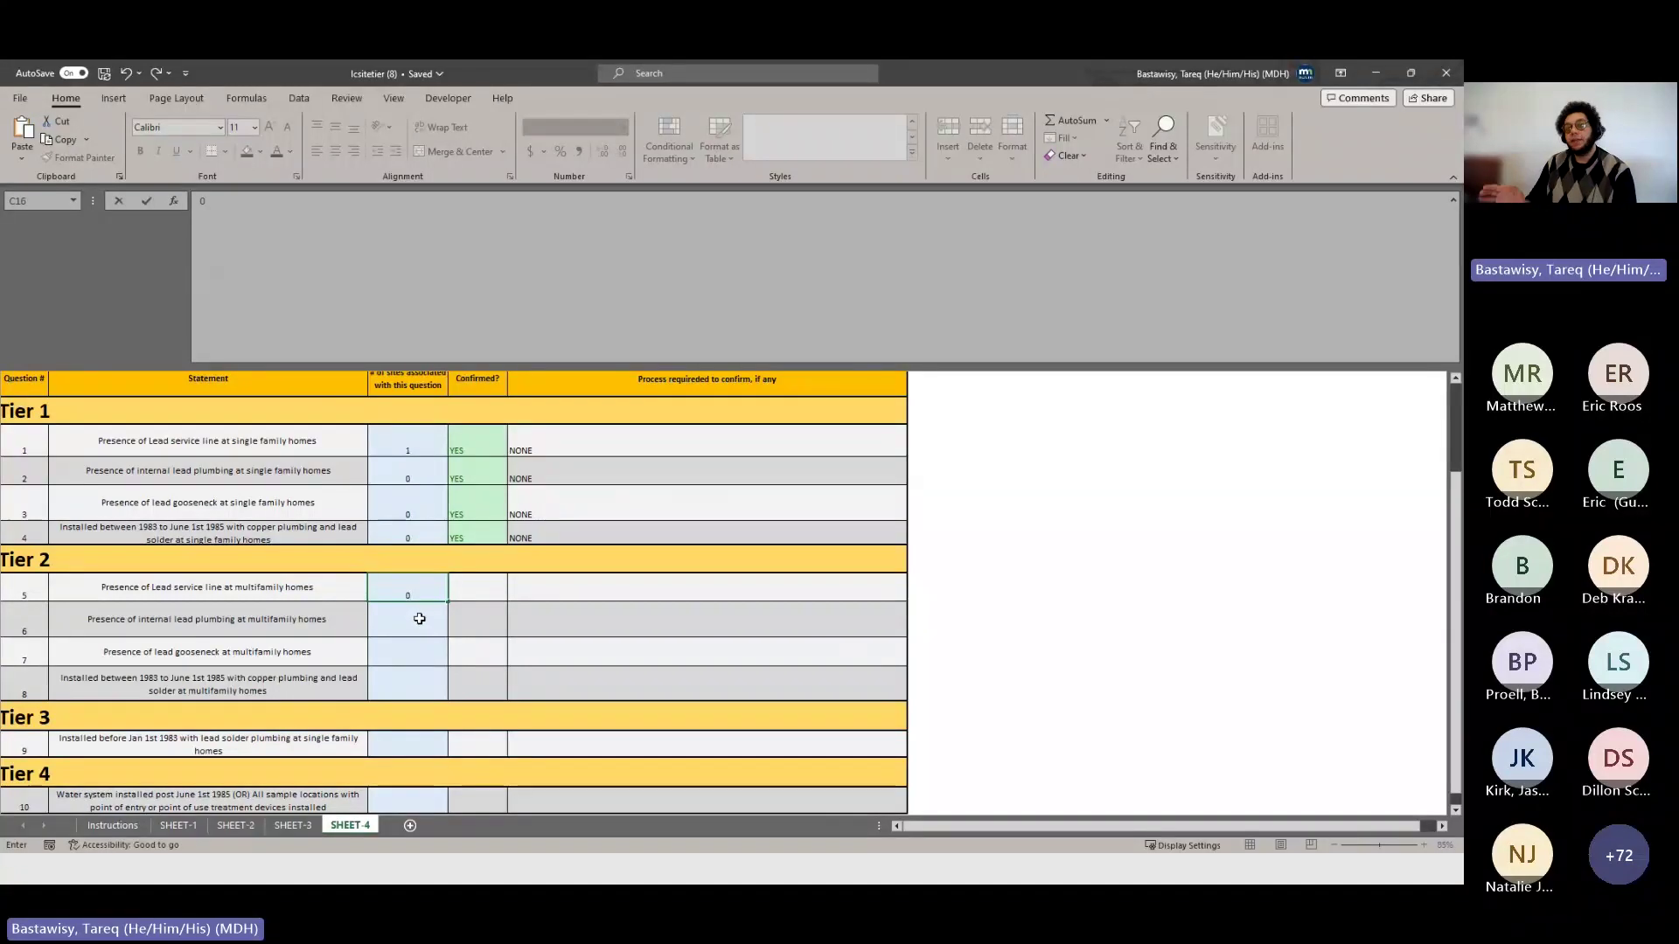
{"action": "left_click", "coordinate": [420, 619]}
{"action": "type", "text": "0"}
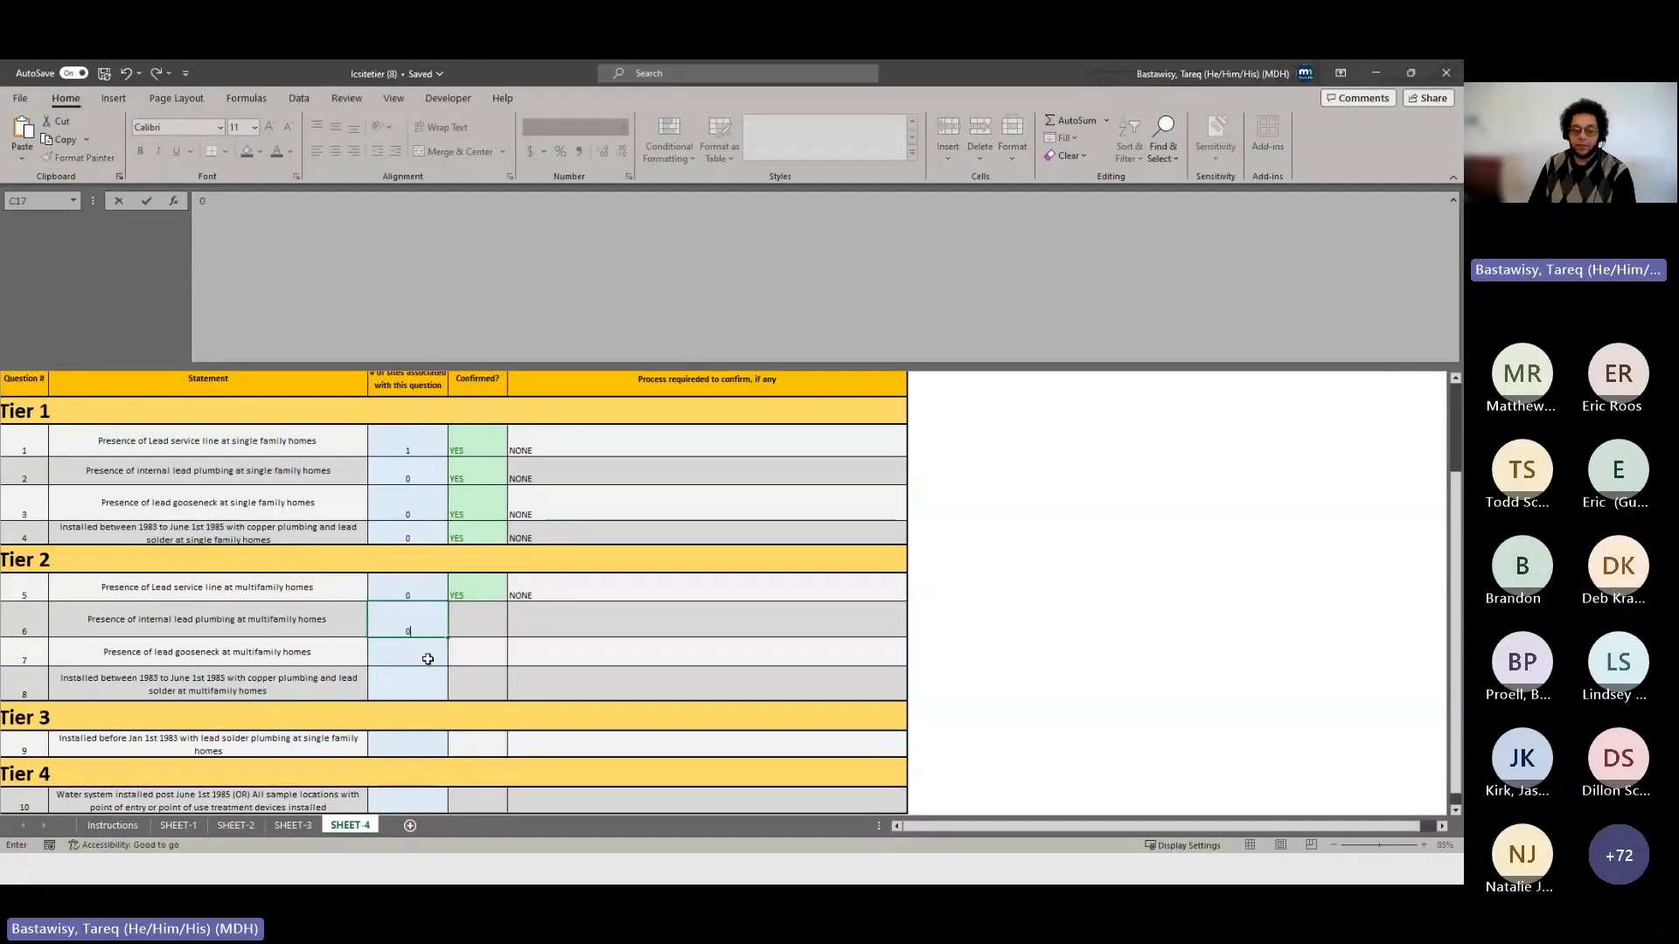
{"action": "left_click", "coordinate": [425, 658]}
{"action": "type", "text": "0"}
{"action": "left_click", "coordinate": [428, 680]}
{"action": "type", "text": "0"}
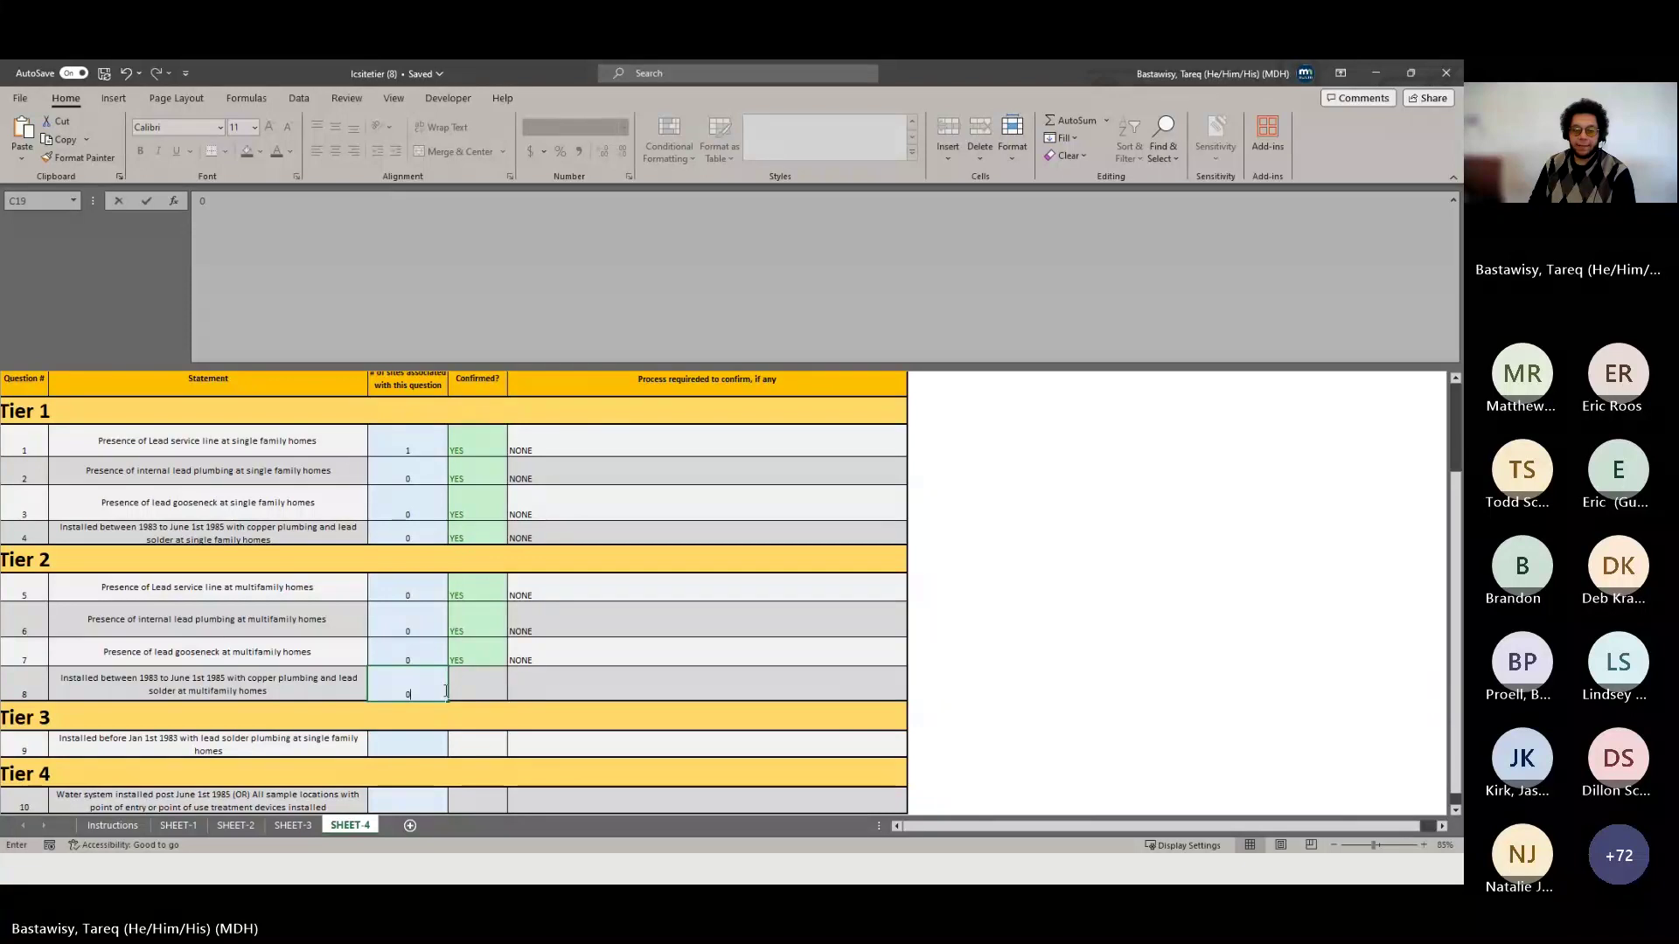
{"action": "left_click", "coordinate": [430, 742]}
{"action": "scroll", "coordinate": [431, 741], "scroll_direction": "down", "scroll_amount": 2}
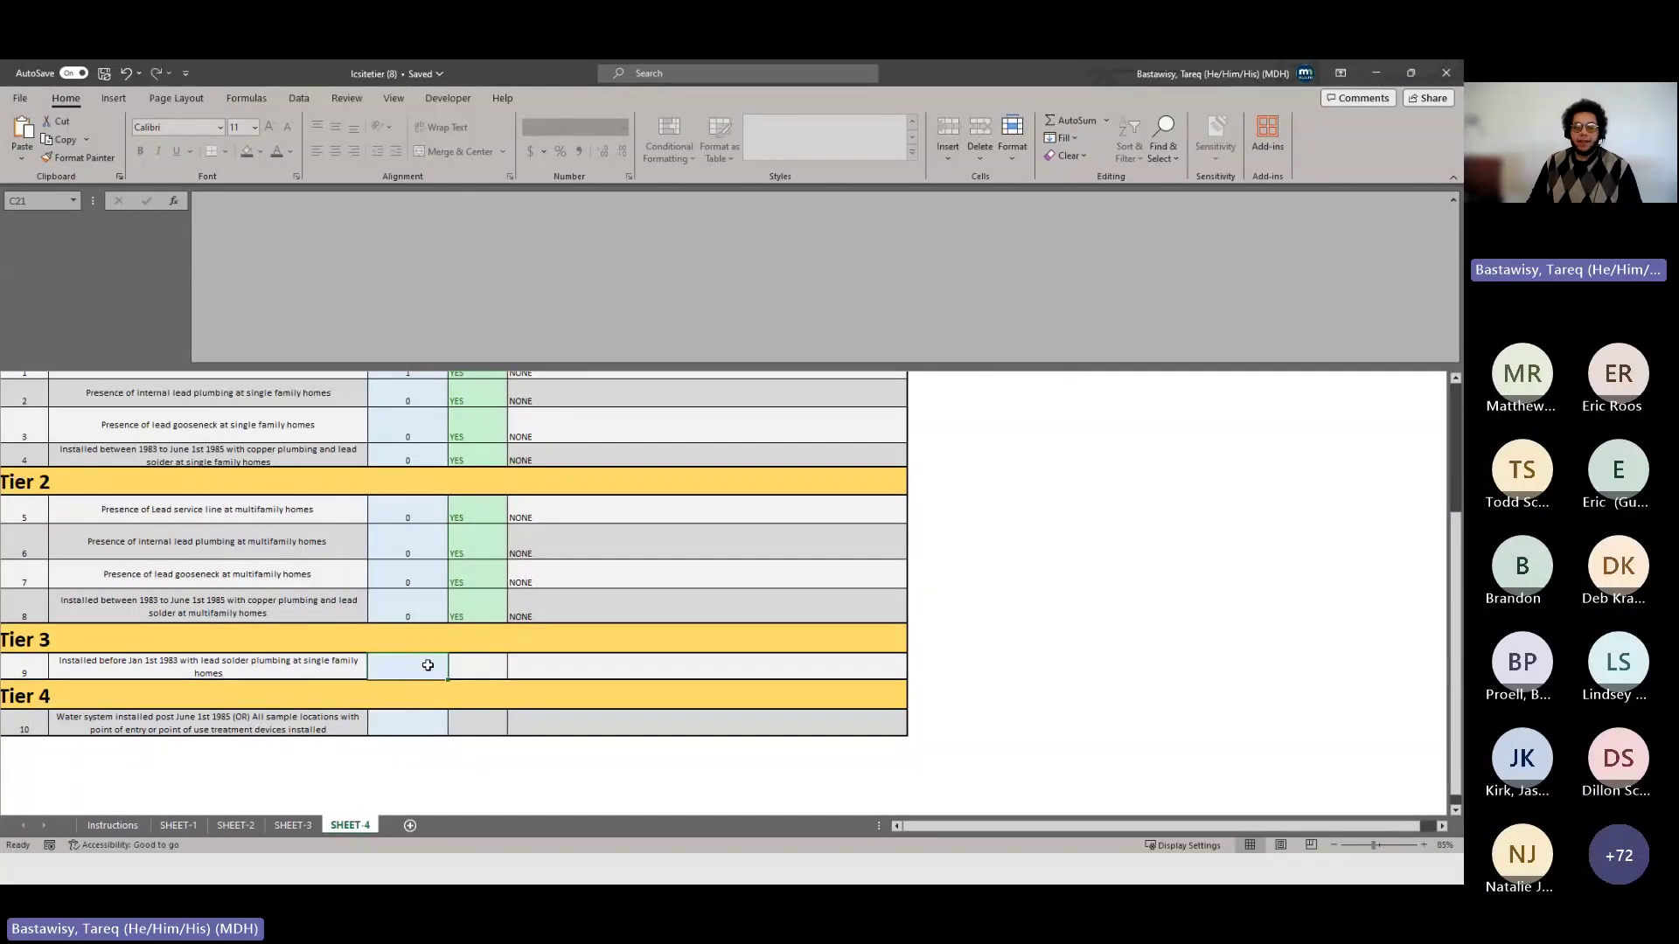
{"action": "scroll", "coordinate": [468, 693], "scroll_direction": "up", "scroll_amount": 1}
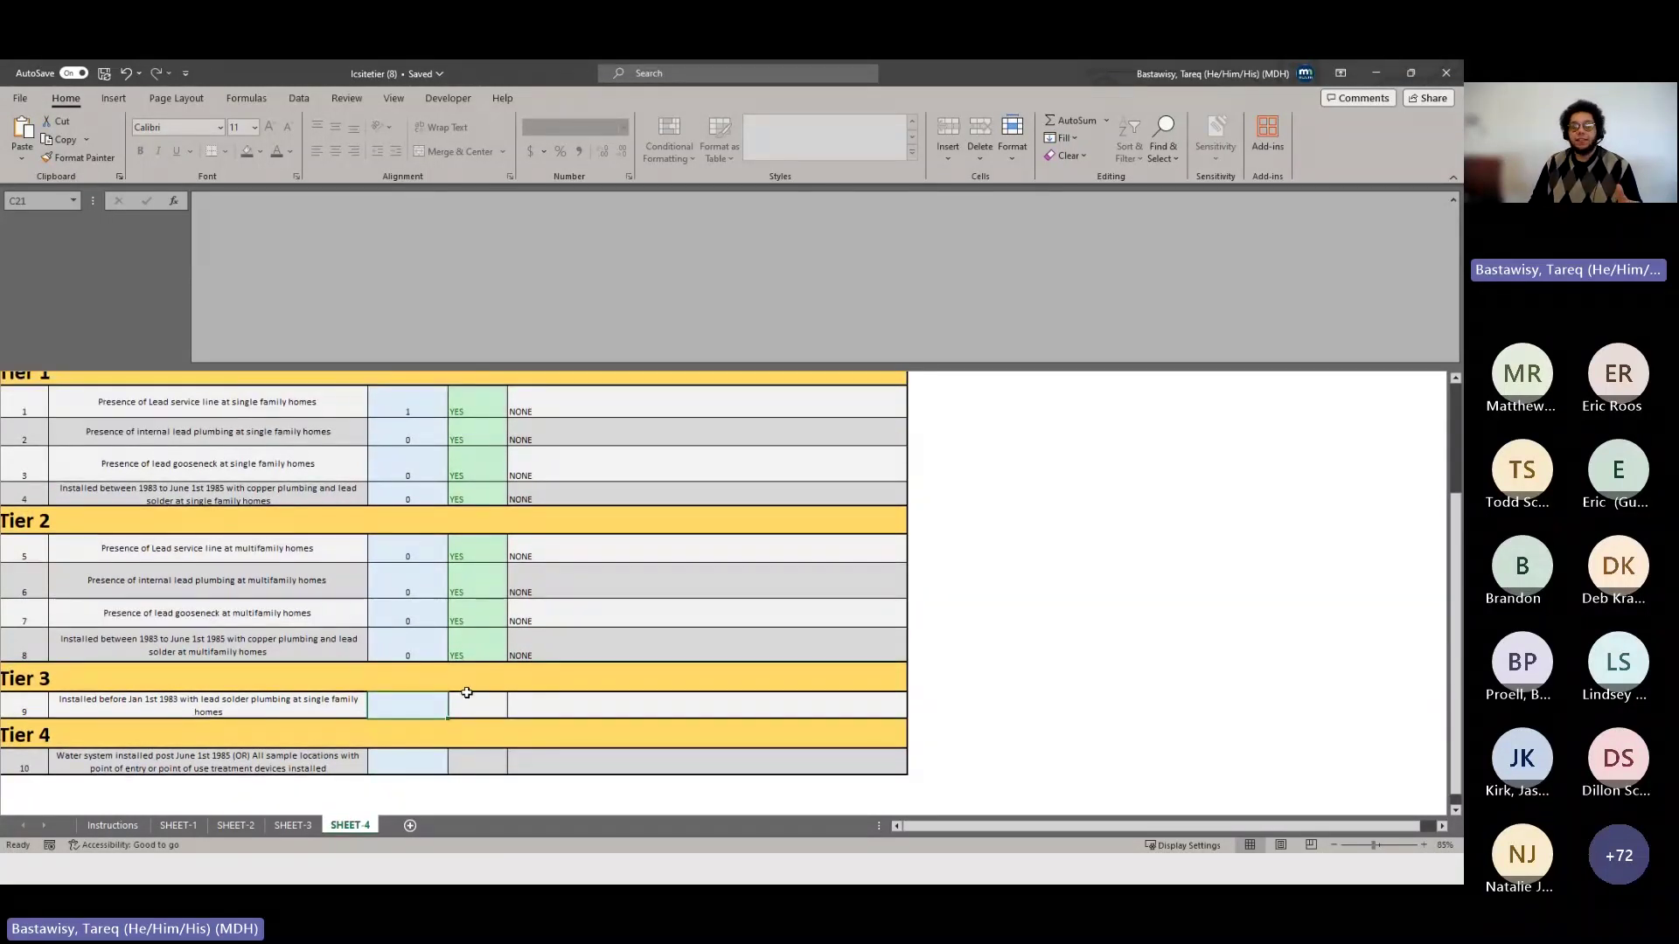
- Enter 17 for question 9 in C21, check SHEET-3, then correct the count to 1
{"action": "type", "text": "17"}
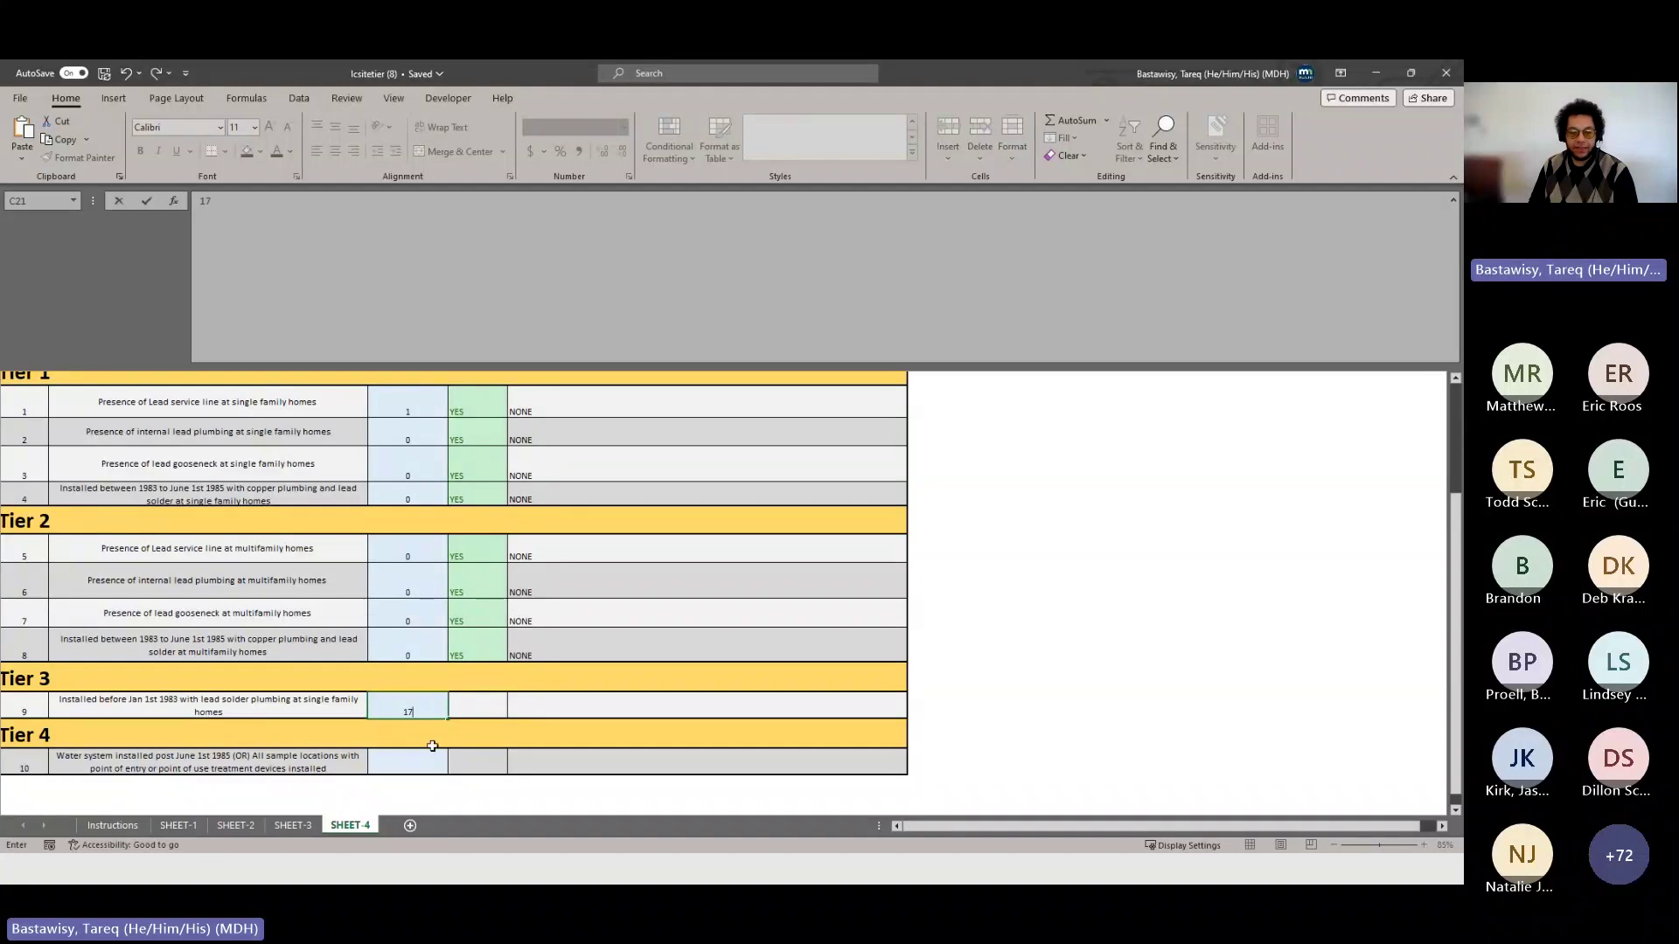
{"action": "left_click", "coordinate": [431, 752]}
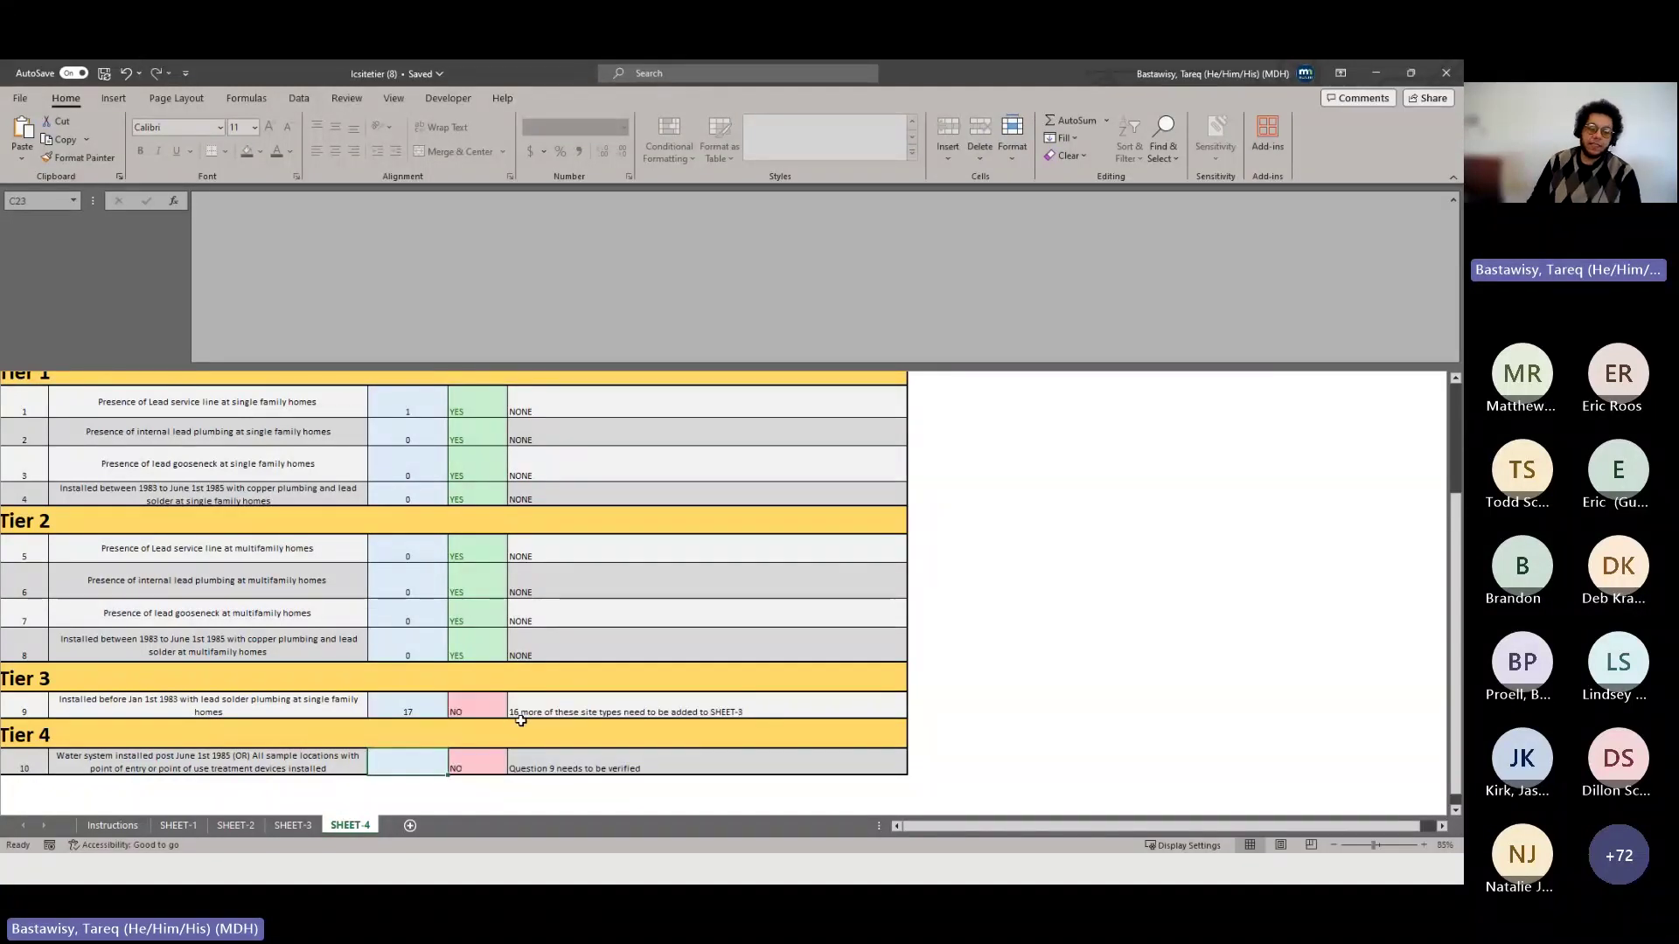
{"action": "left_click", "coordinate": [309, 831]}
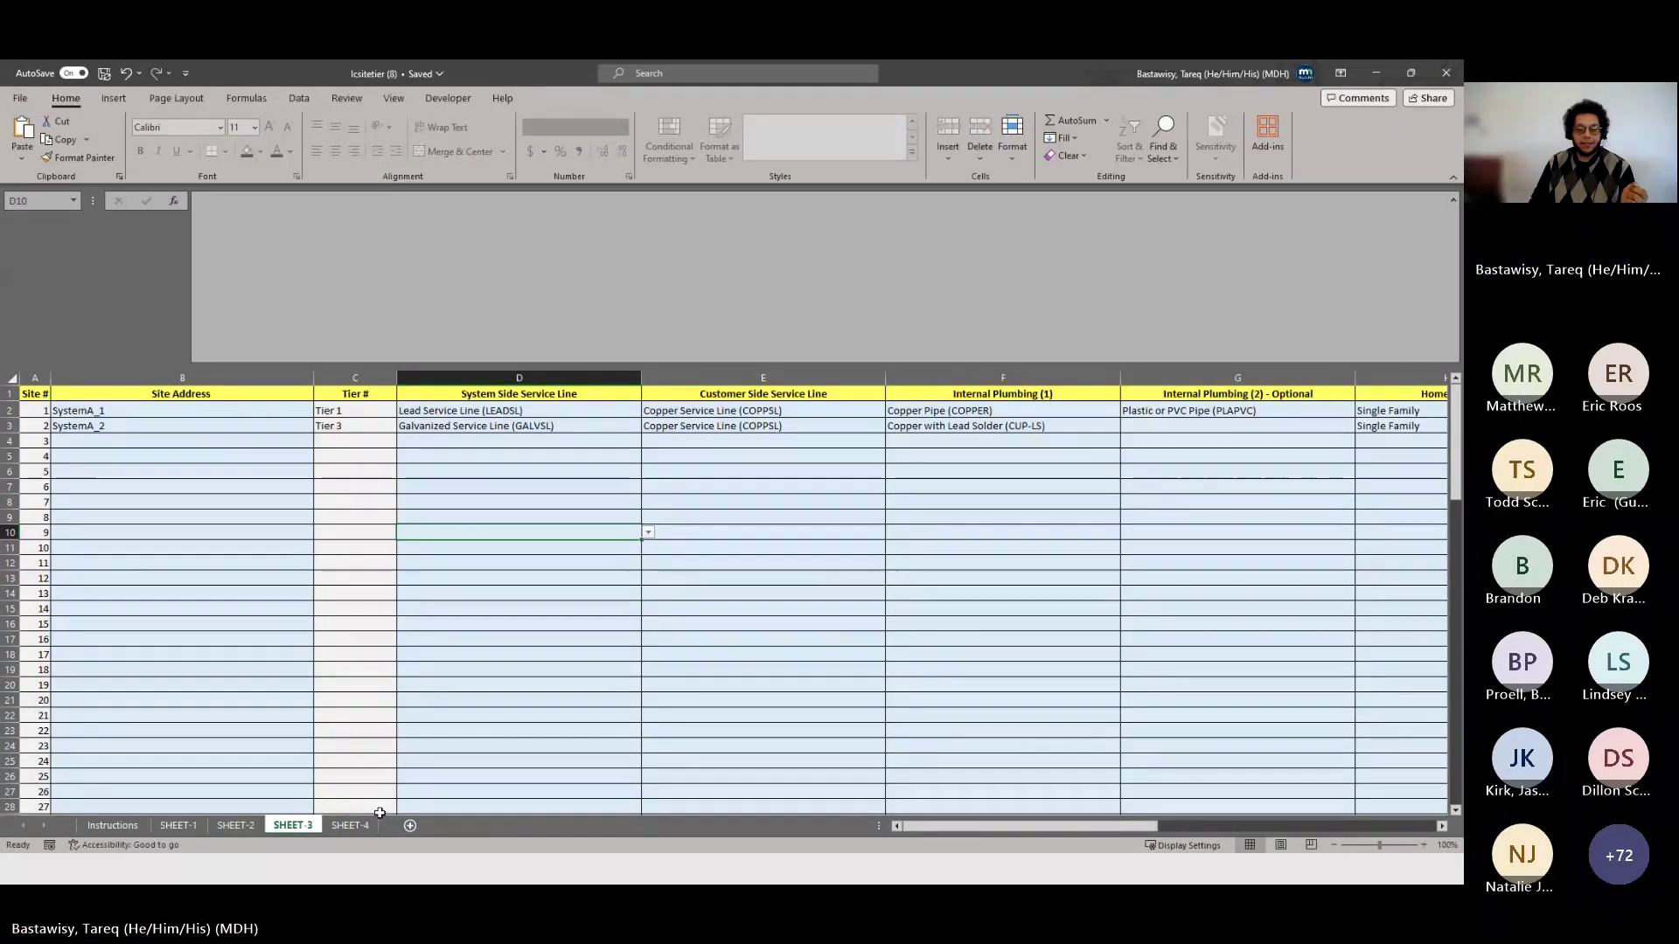
{"action": "left_click", "coordinate": [351, 825]}
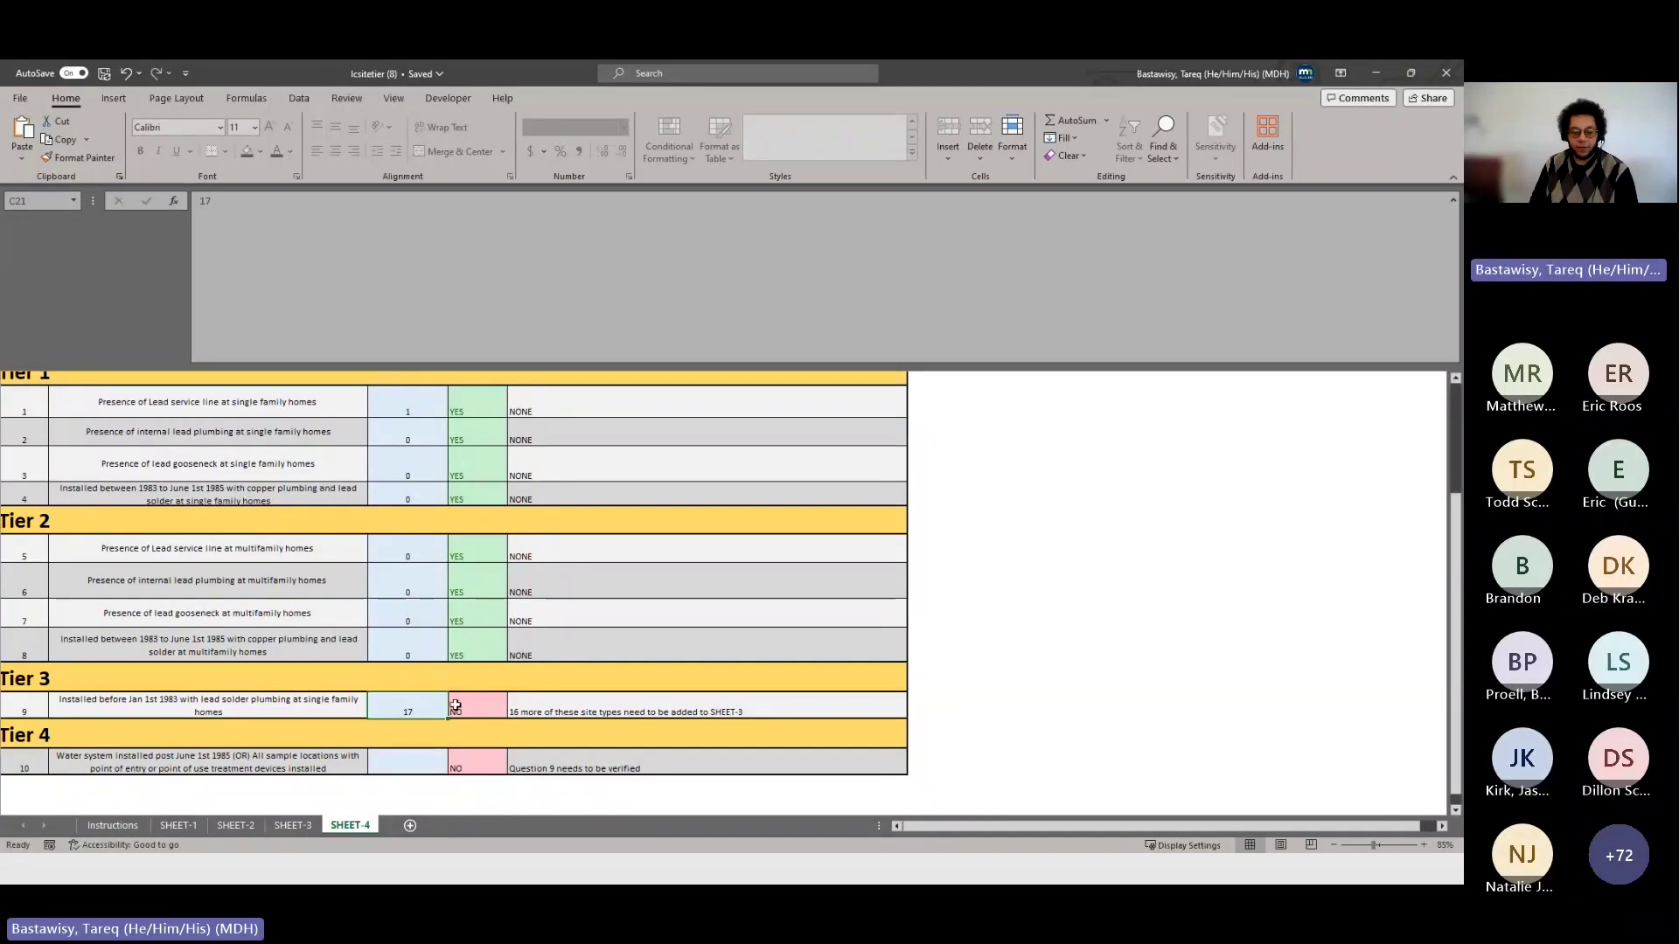
{"action": "type", "text": "1"}
{"action": "left_click", "coordinate": [423, 761]}
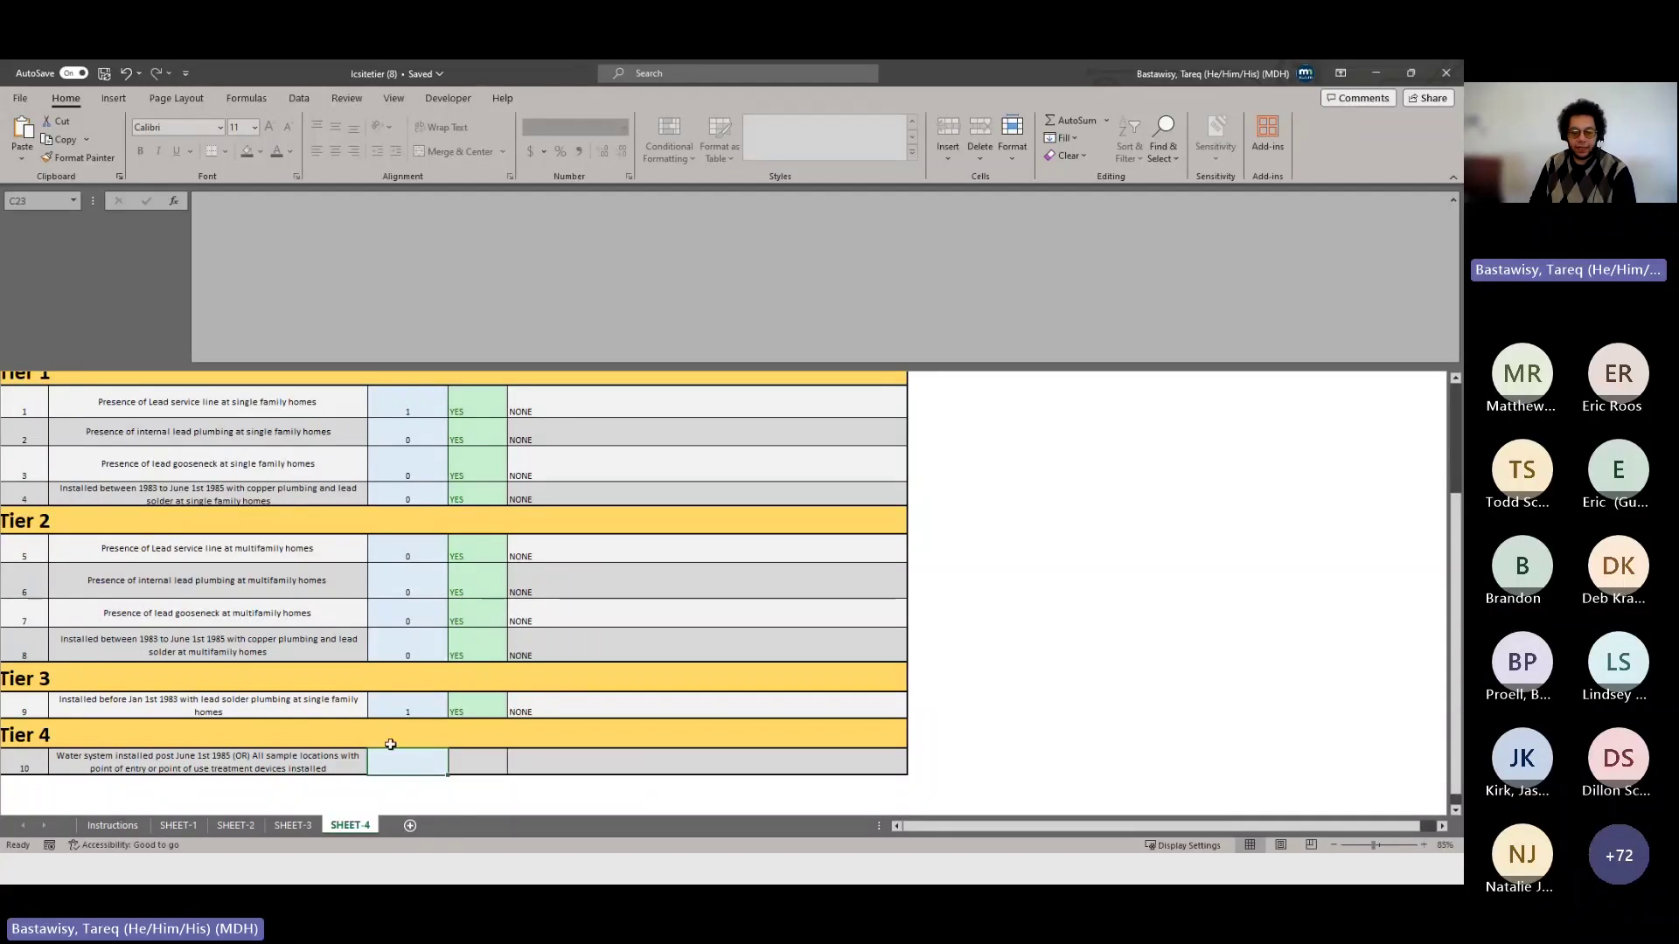
- Review the Tier 1–4 table and cross-check SHEET-3 to verify every question reads YES
{"action": "left_click", "coordinate": [422, 702]}
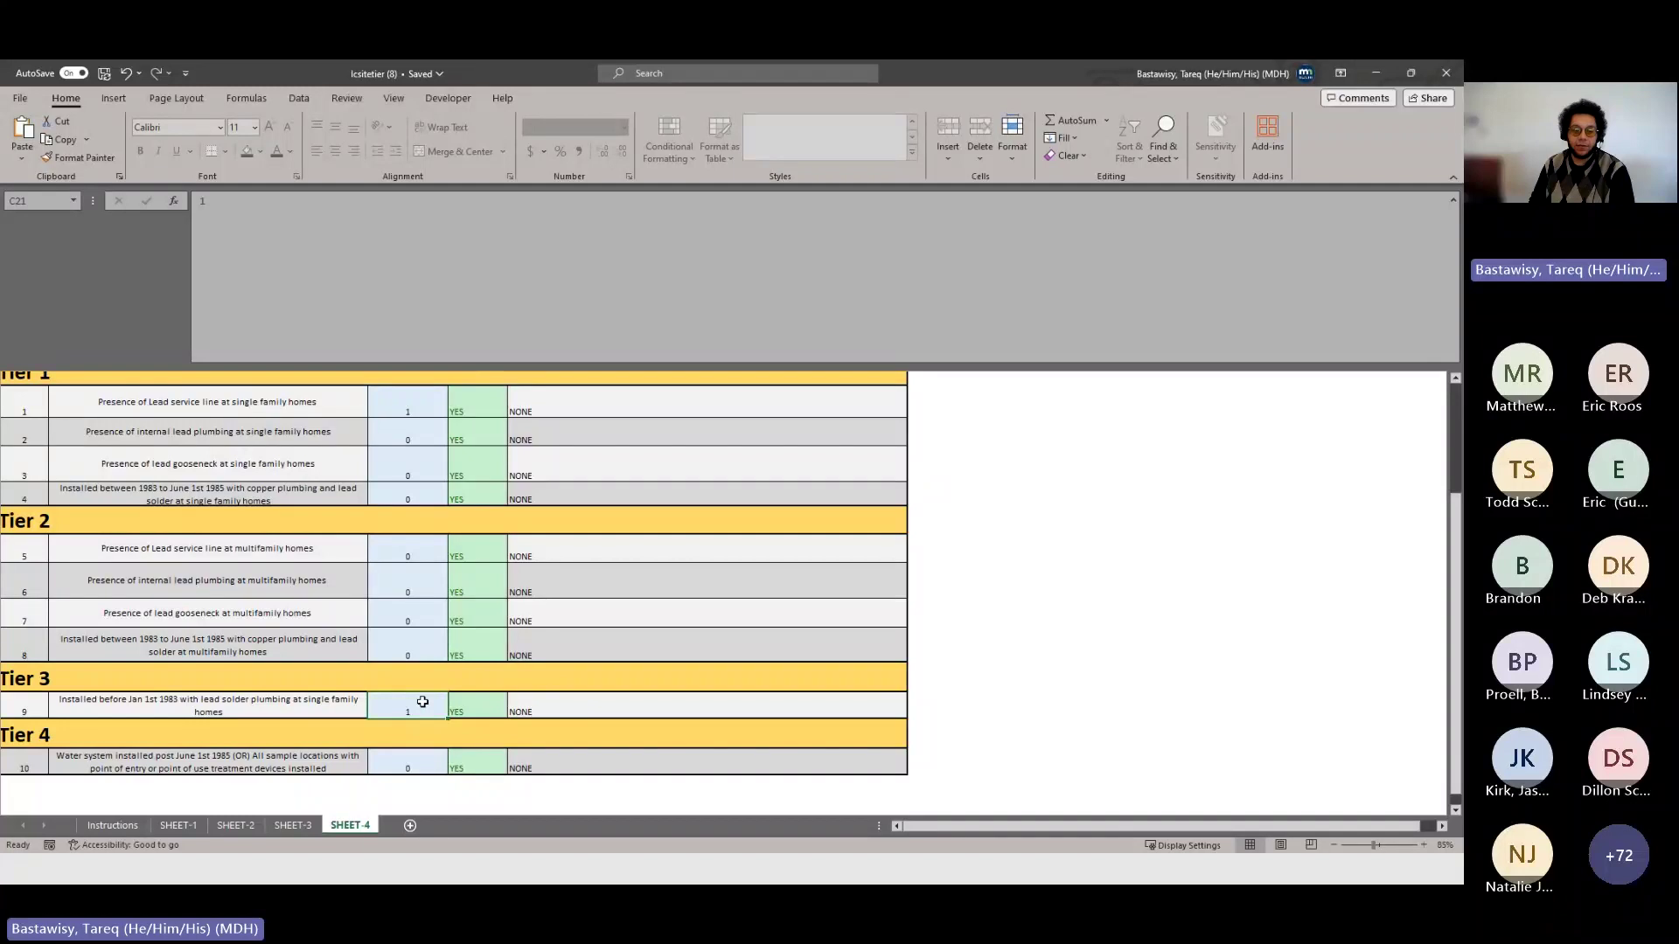
{"action": "scroll", "coordinate": [423, 702], "scroll_direction": "up", "scroll_amount": 1}
{"action": "scroll", "coordinate": [420, 701], "scroll_direction": "down", "scroll_amount": 1}
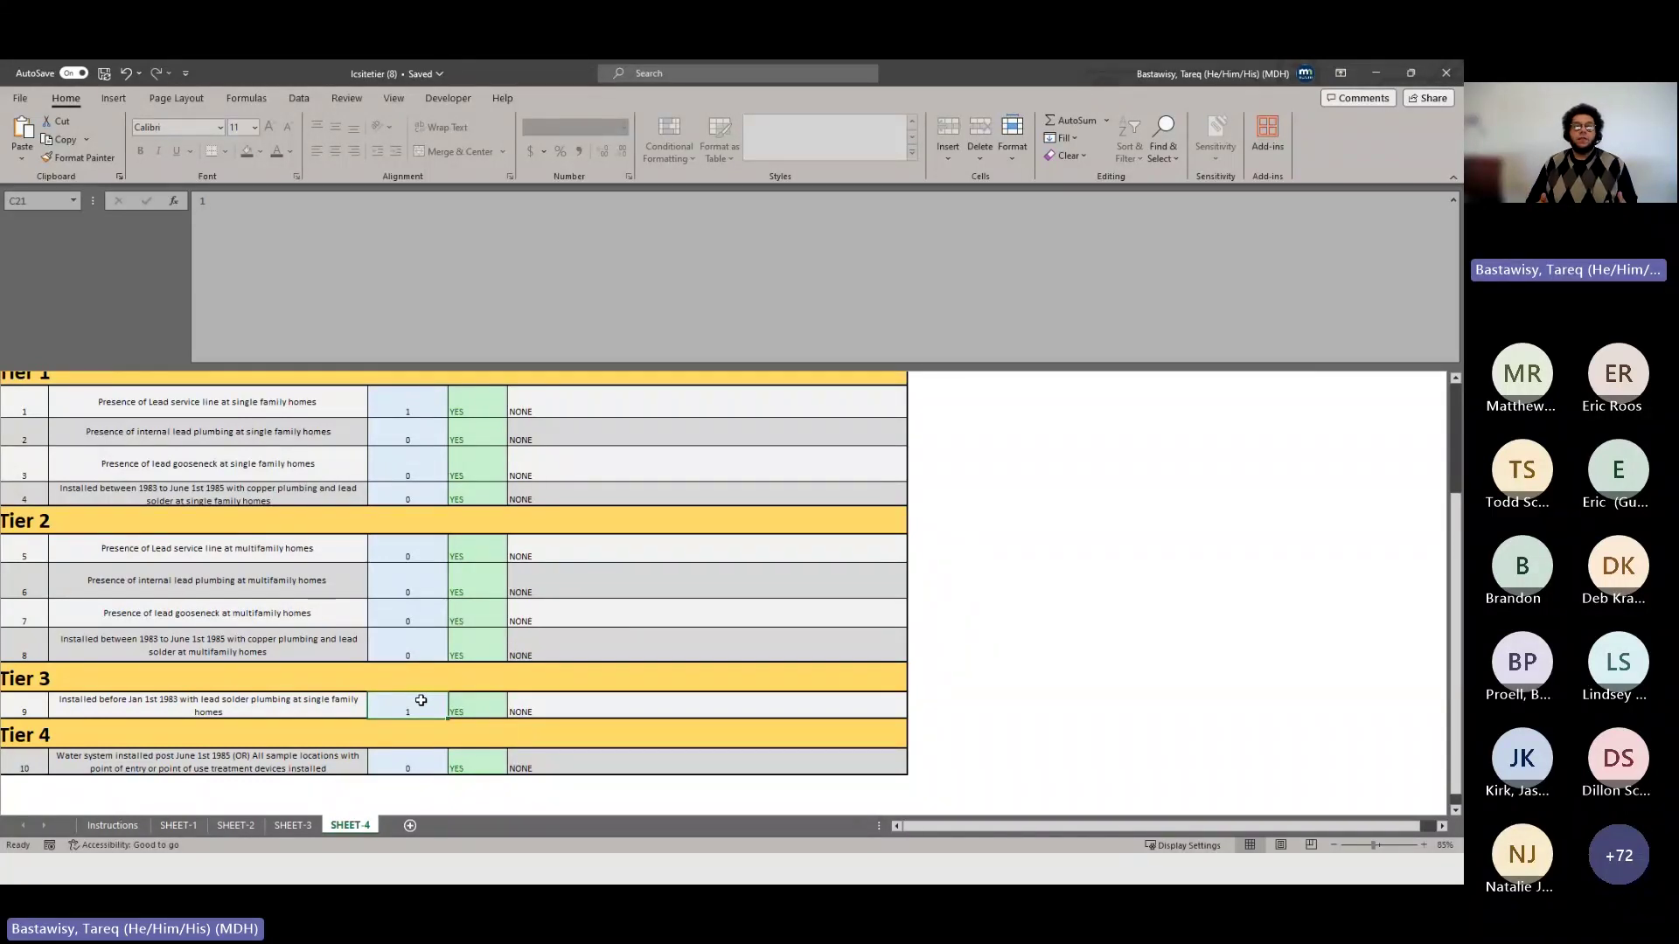
{"action": "scroll", "coordinate": [501, 511], "scroll_direction": "up", "scroll_amount": 1}
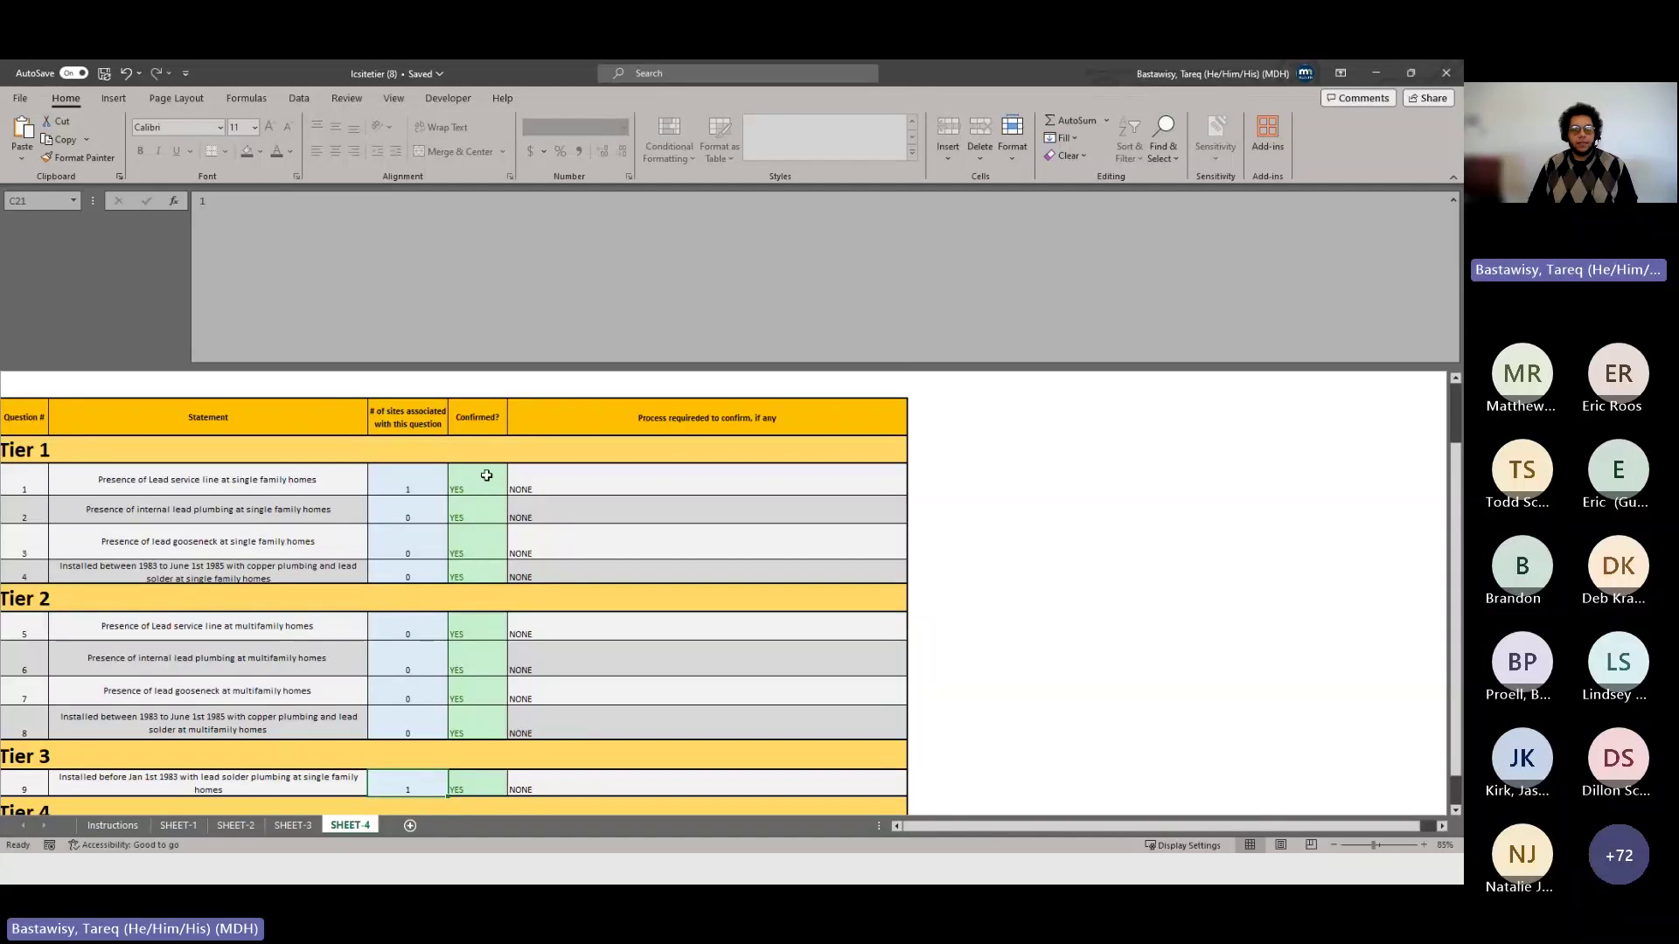
{"action": "scroll", "coordinate": [484, 472], "scroll_direction": "down", "scroll_amount": 1}
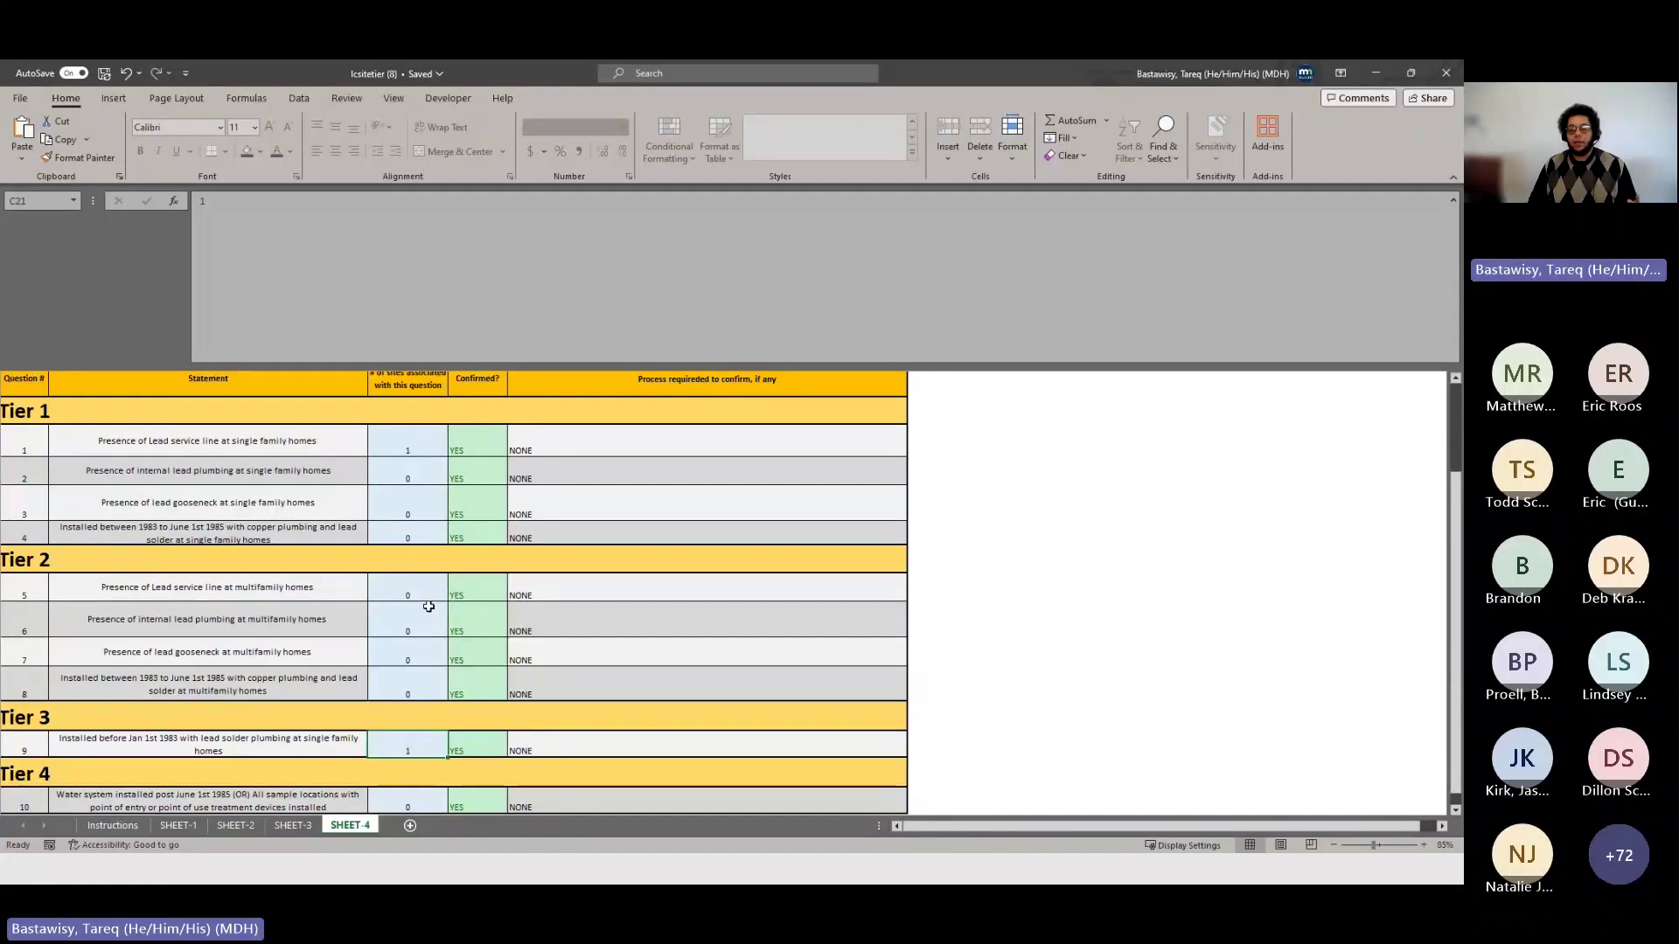
{"action": "scroll", "coordinate": [682, 419], "scroll_direction": "up", "scroll_amount": 1}
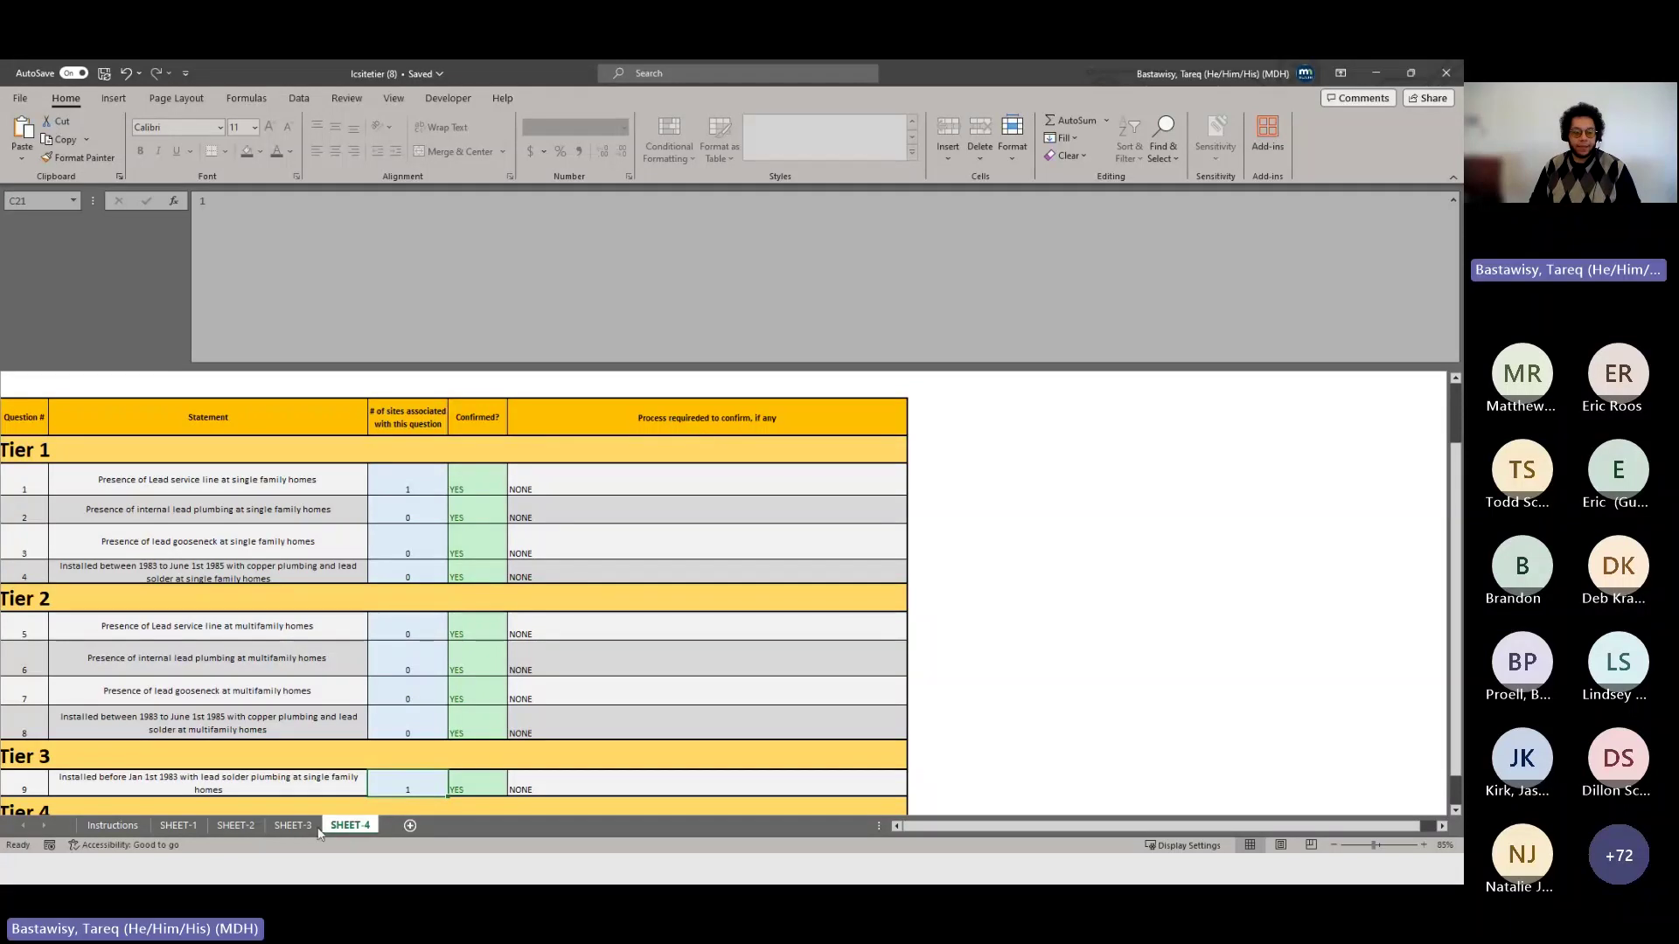
{"action": "scroll", "coordinate": [427, 675], "scroll_direction": "down", "scroll_amount": 1}
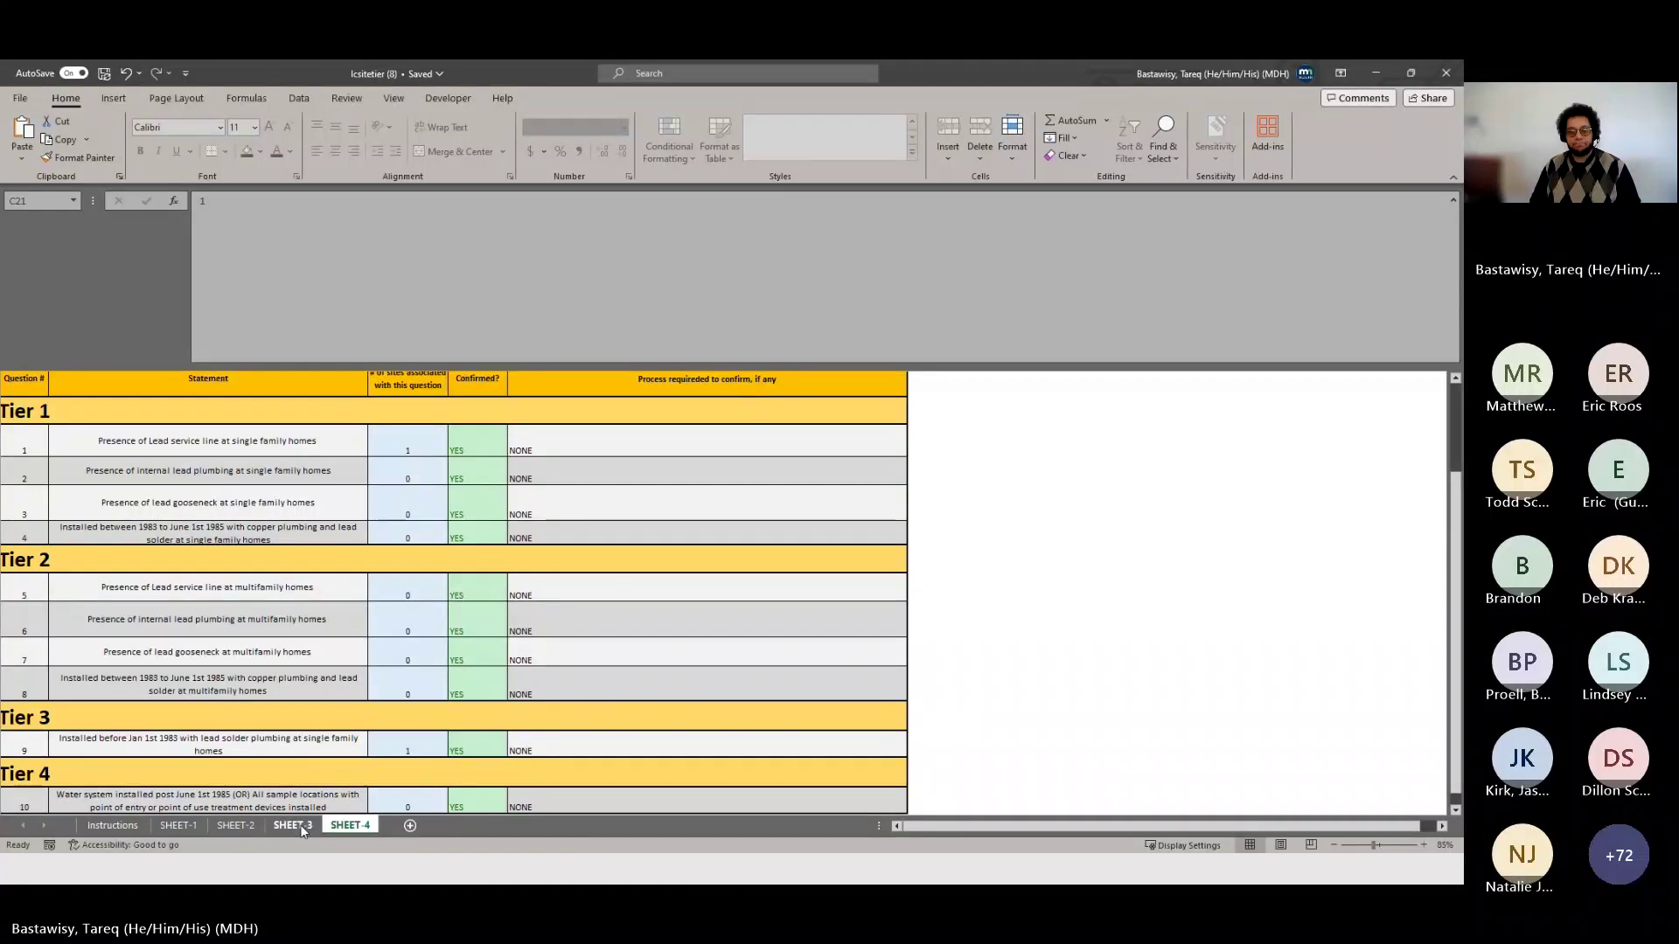
{"action": "left_click", "coordinate": [301, 825]}
{"action": "left_click", "coordinate": [351, 826]}
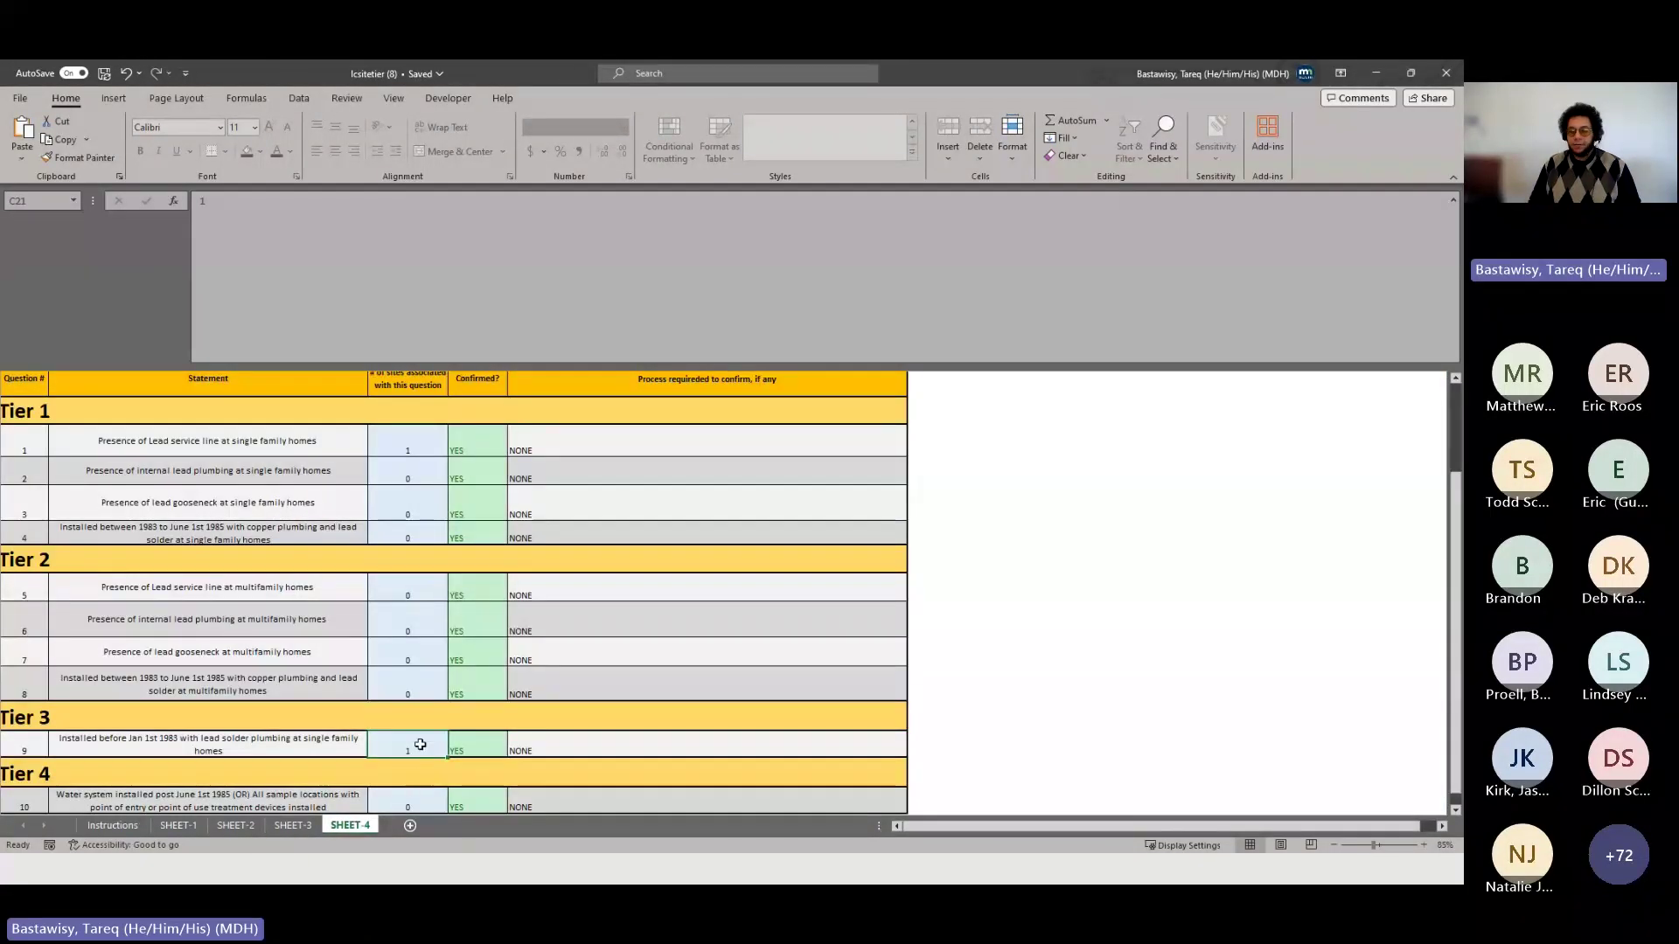